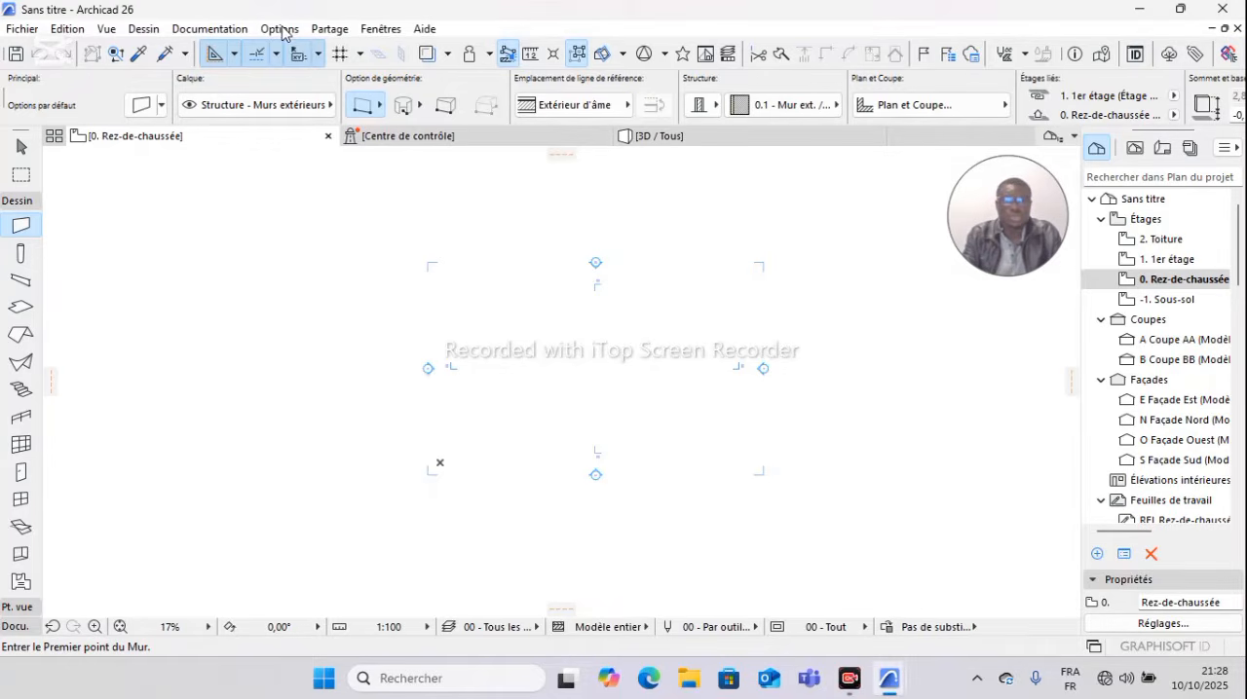
Step: Set the project's working units to mètre for length and mm carré for surface area
{"action": "left_click", "coordinate": [282, 30]}
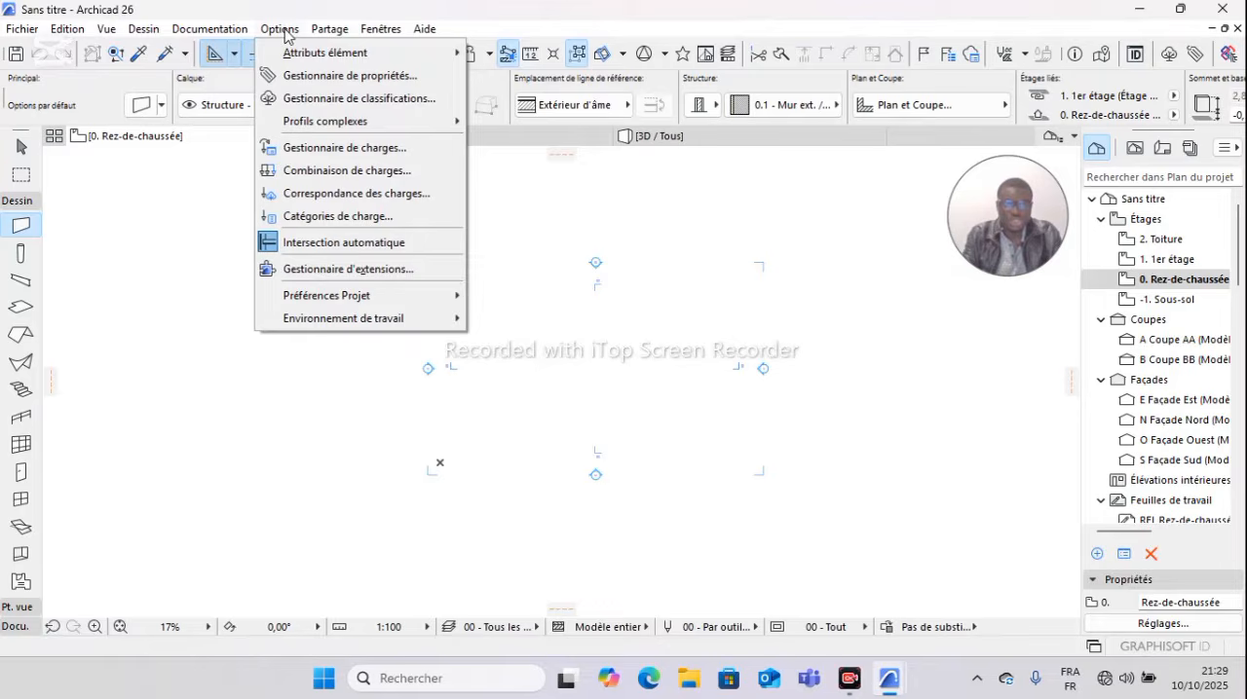
{"action": "mouse_move", "coordinate": [376, 297]}
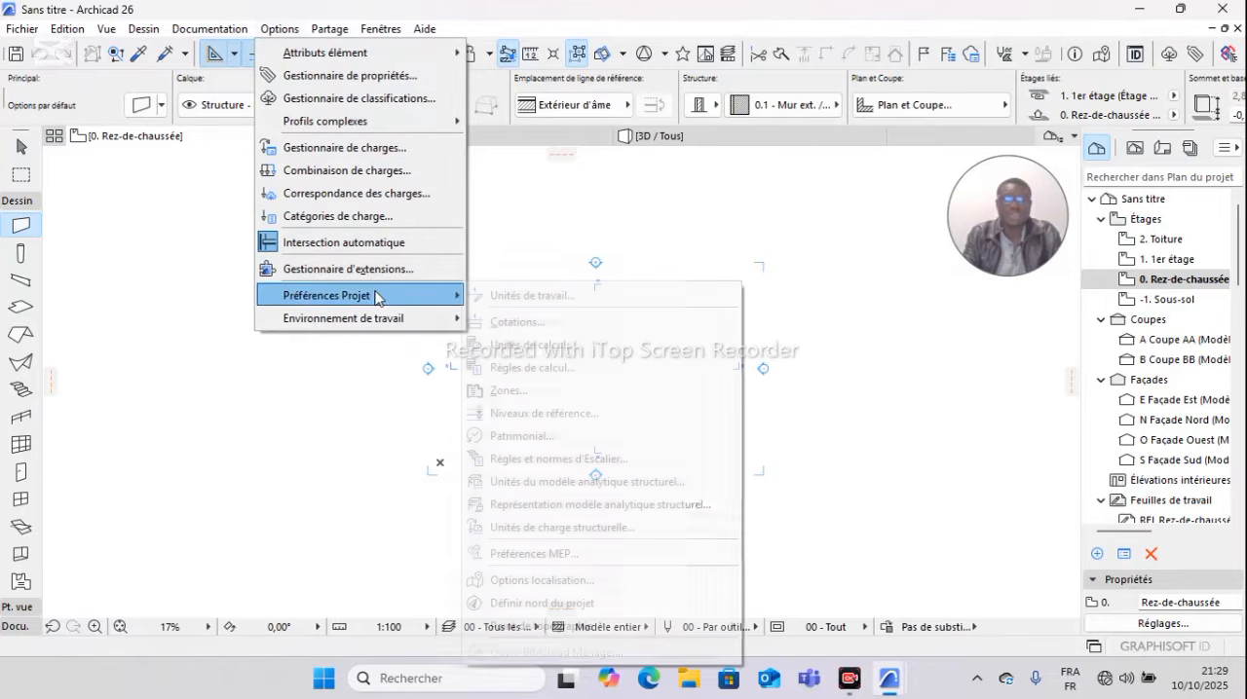
{"action": "left_click", "coordinate": [534, 298]}
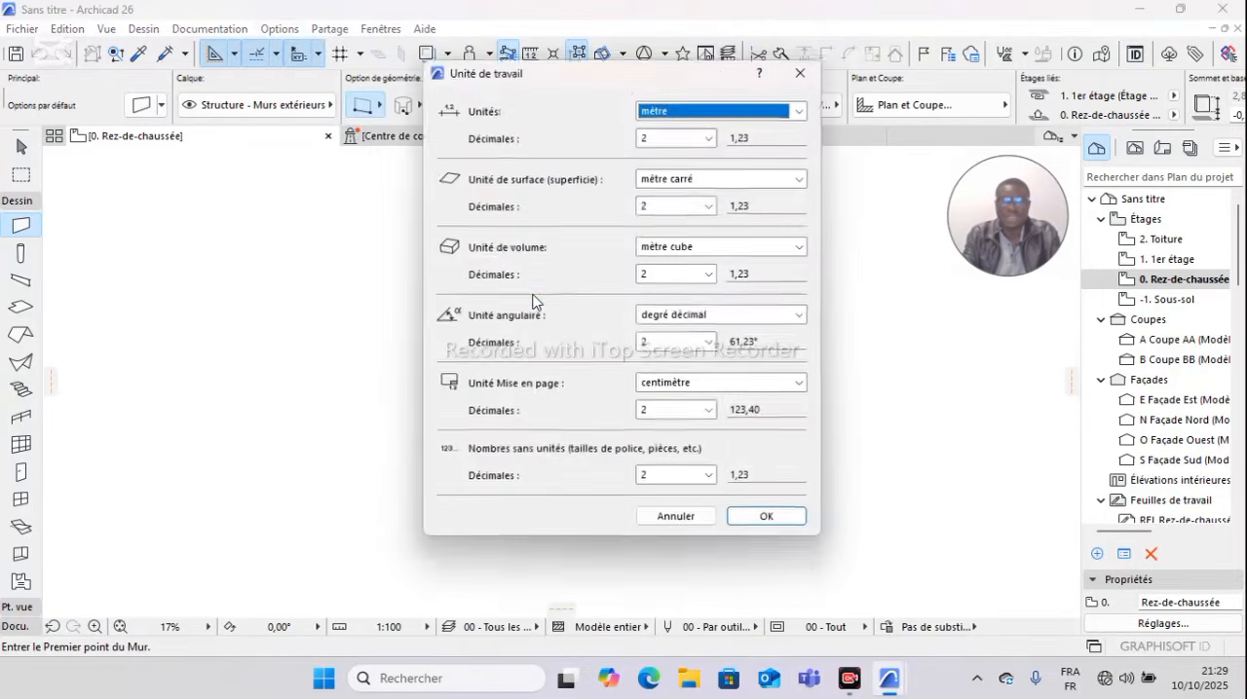
{"action": "left_click", "coordinate": [800, 109]}
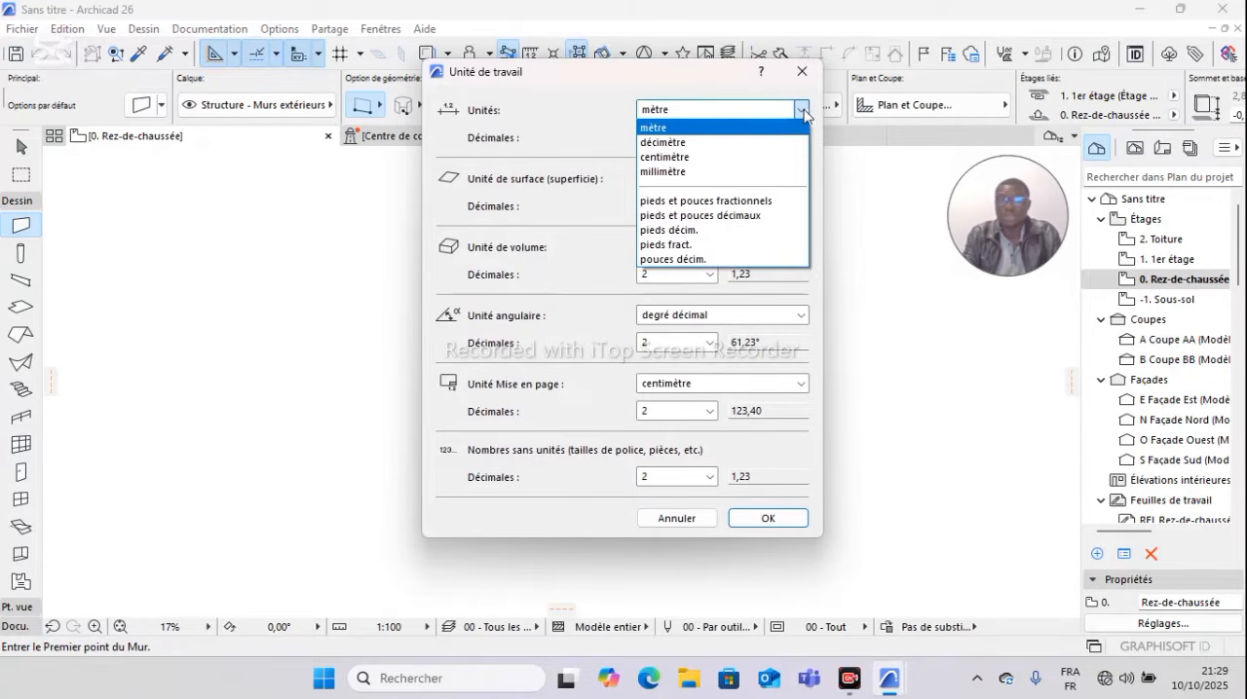
{"action": "left_click", "coordinate": [758, 129]}
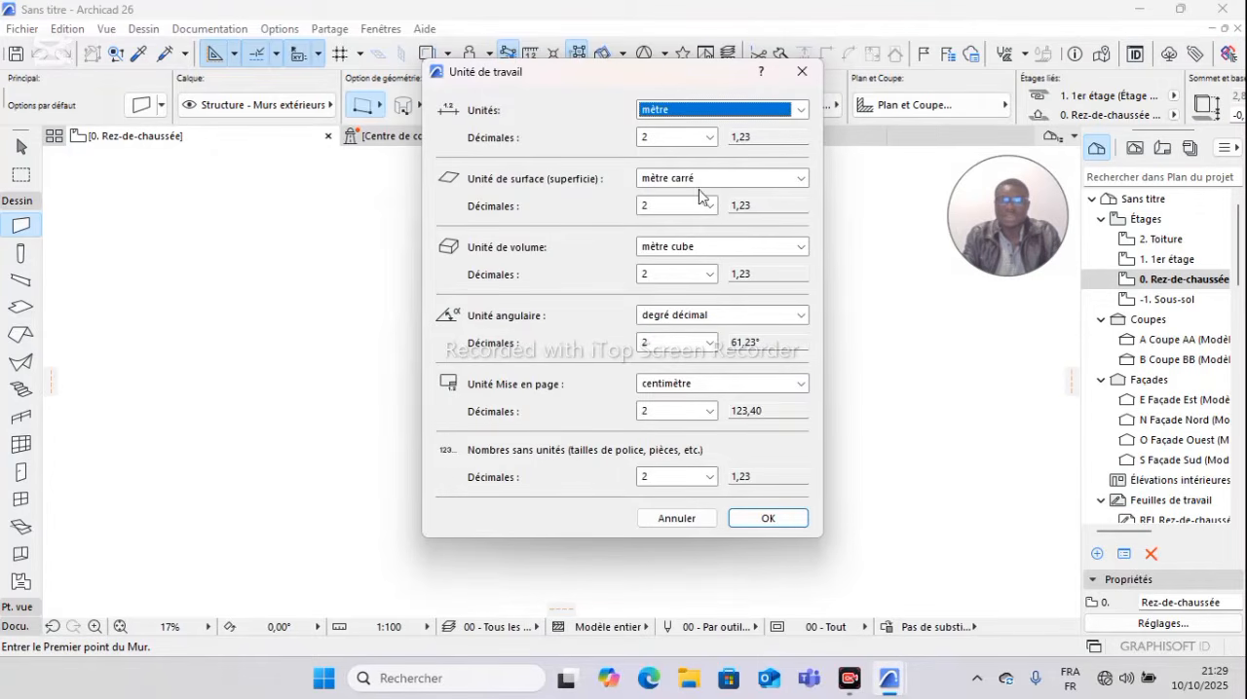
{"action": "left_click", "coordinate": [801, 180]}
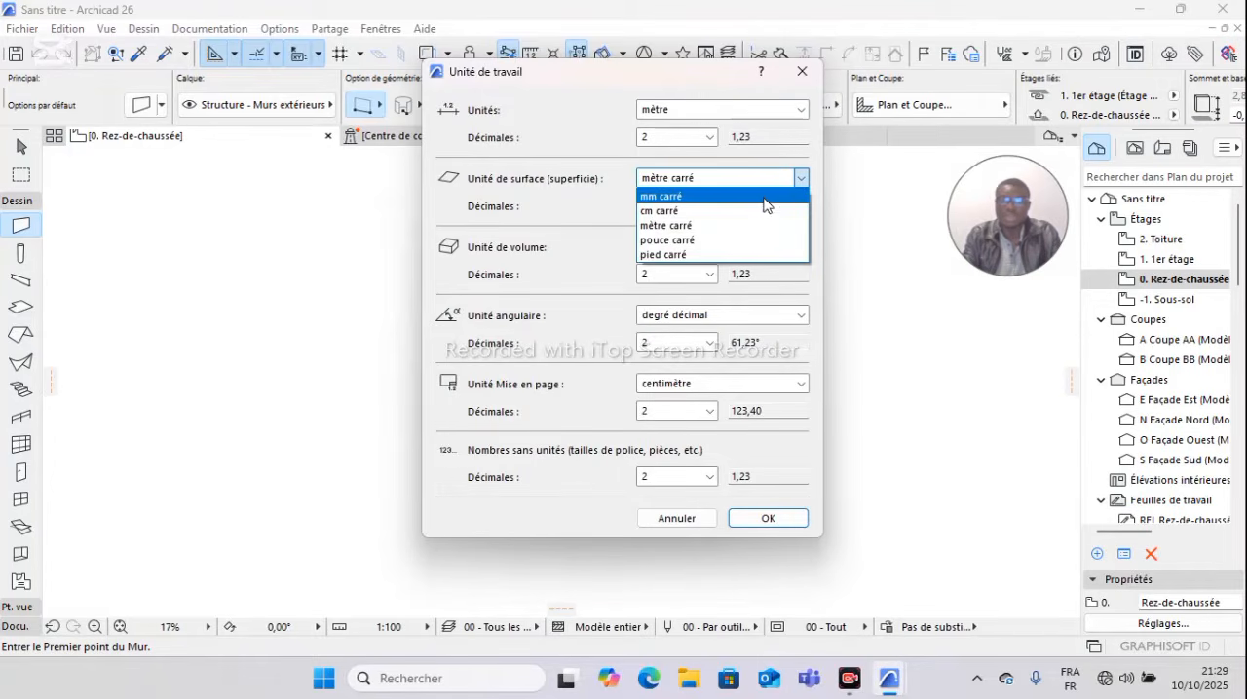
{"action": "left_click", "coordinate": [764, 198]}
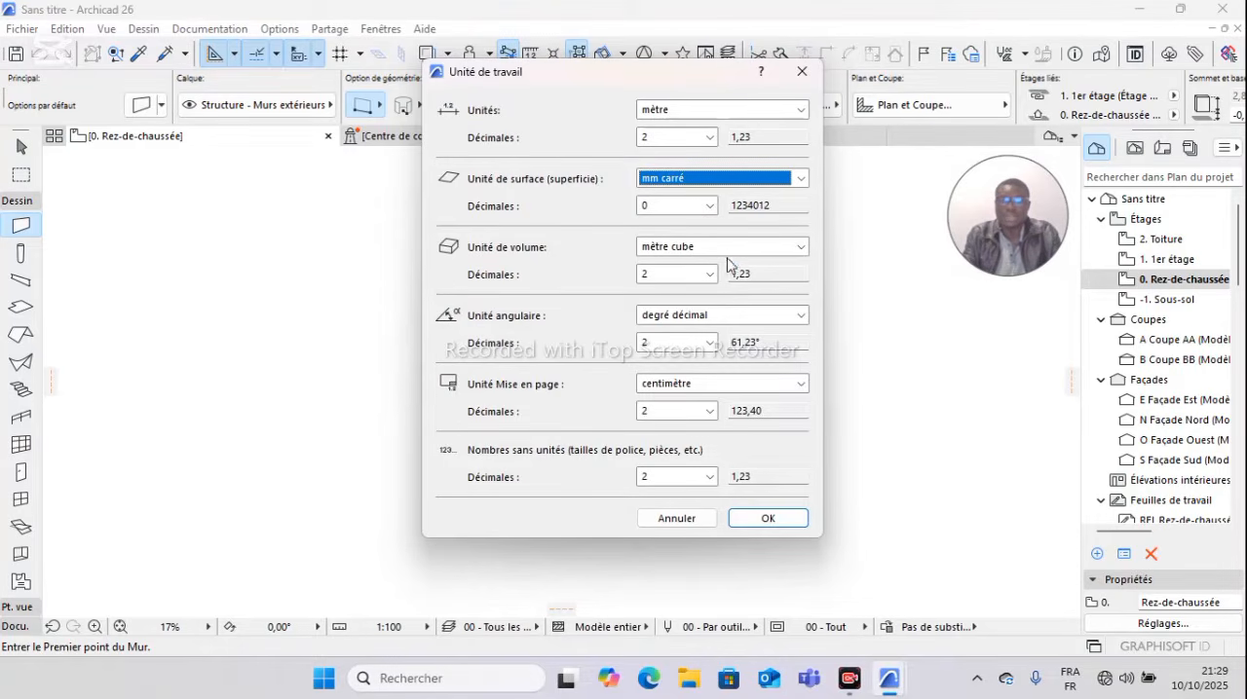
Step: Set the volume and angular units to 2 decimals and apply the working units
{"action": "left_click", "coordinate": [709, 274]}
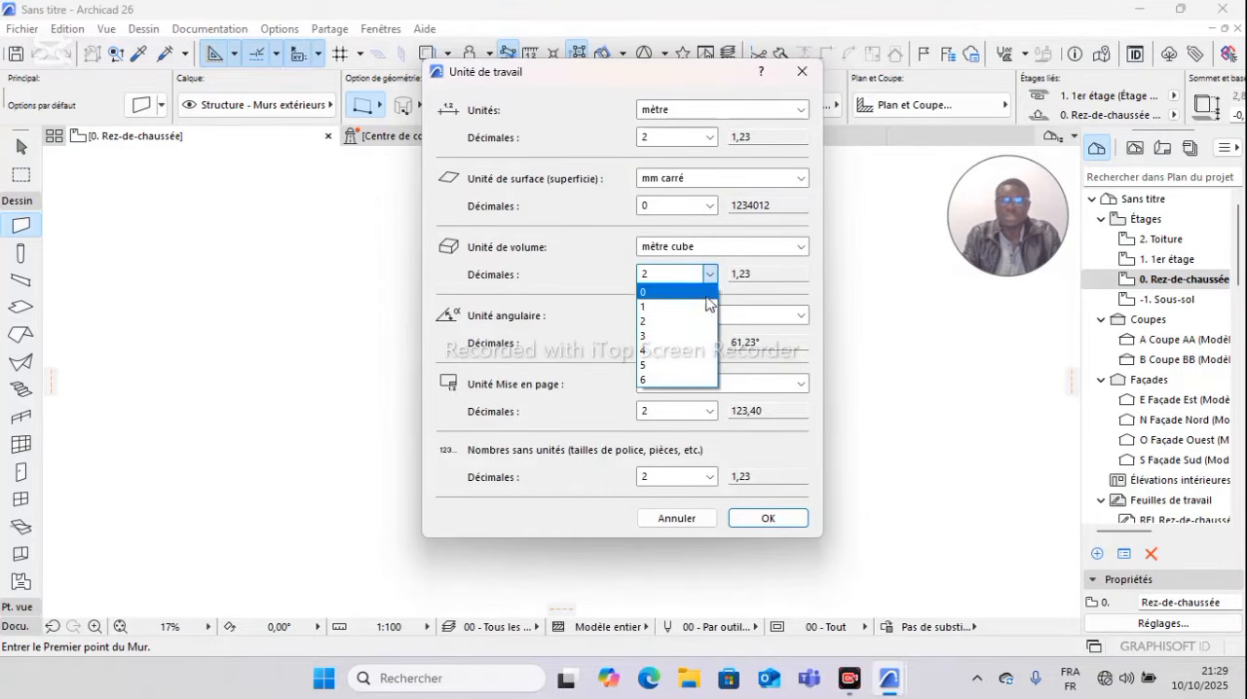
{"action": "left_click", "coordinate": [699, 327]}
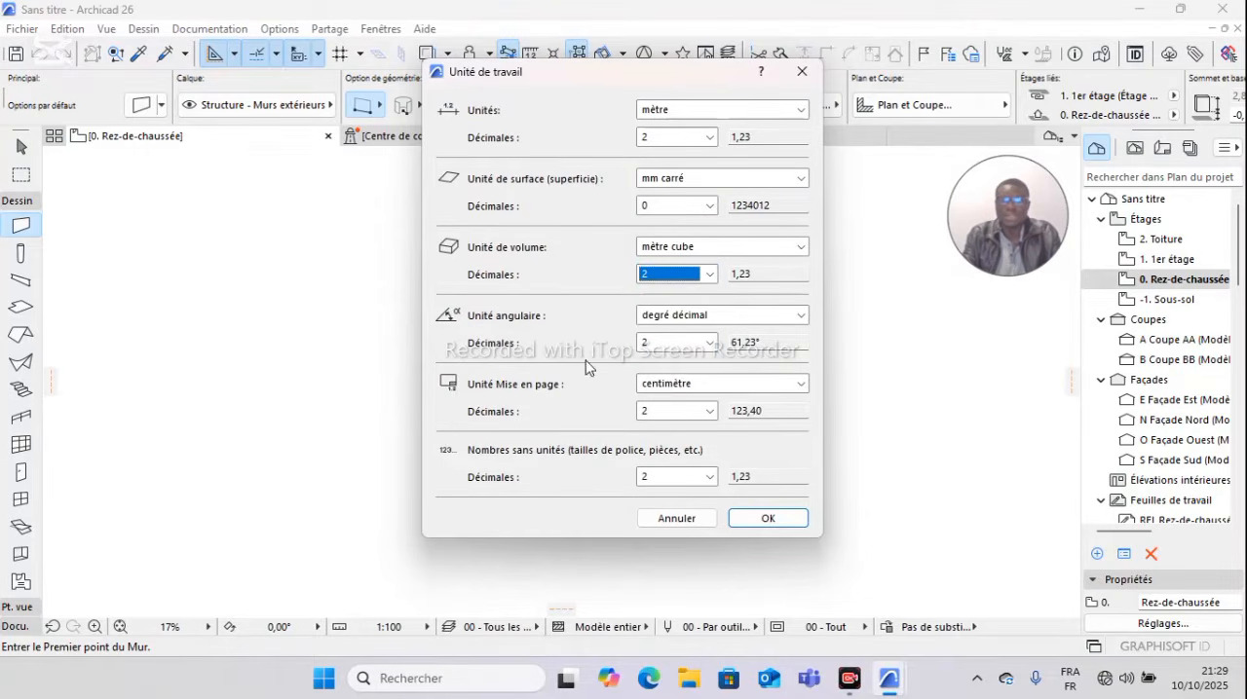
{"action": "left_click", "coordinate": [709, 343]}
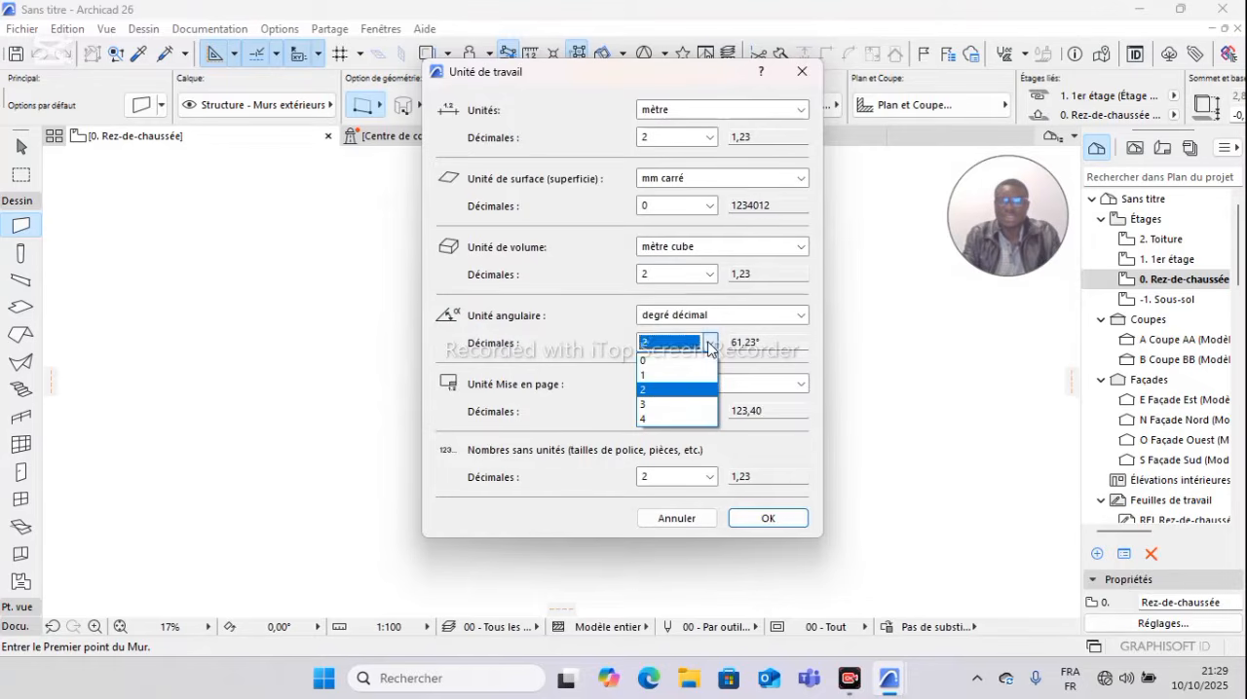
{"action": "left_click", "coordinate": [695, 389]}
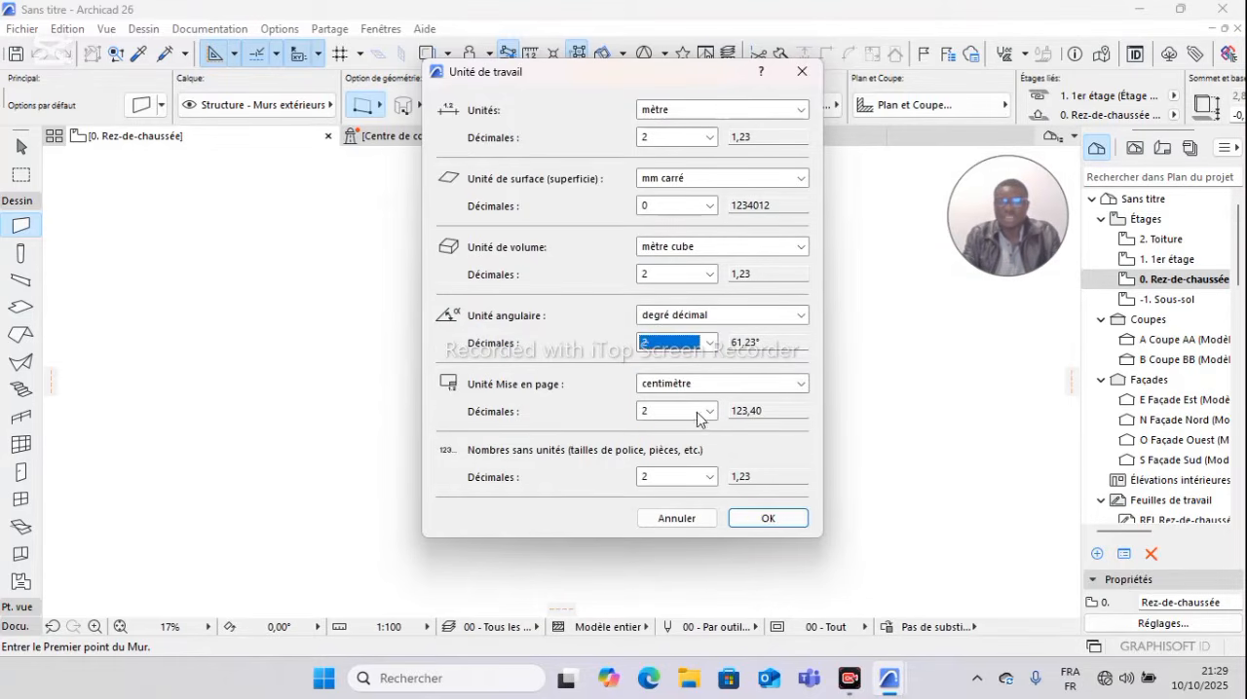
{"action": "left_click", "coordinate": [763, 517]}
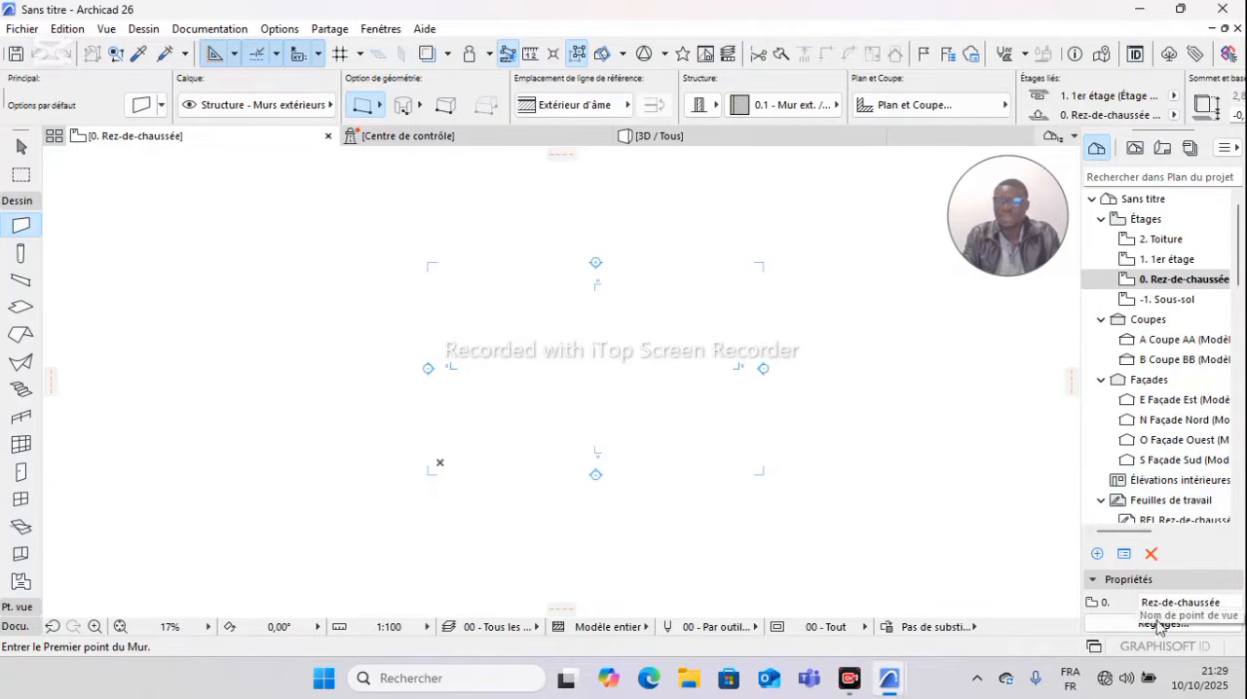
Step: Remove the Sous-sol storey from the project's storey settings
{"action": "left_click", "coordinate": [1156, 283]}
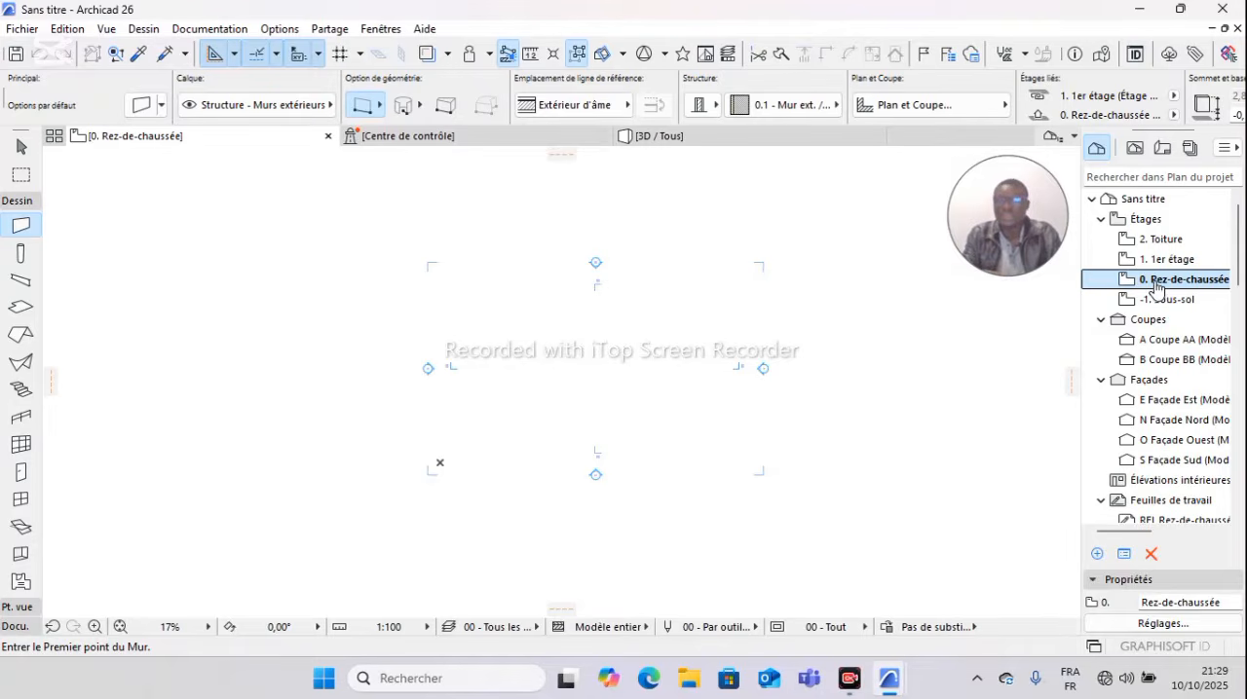
{"action": "right_click", "coordinate": [1157, 287]}
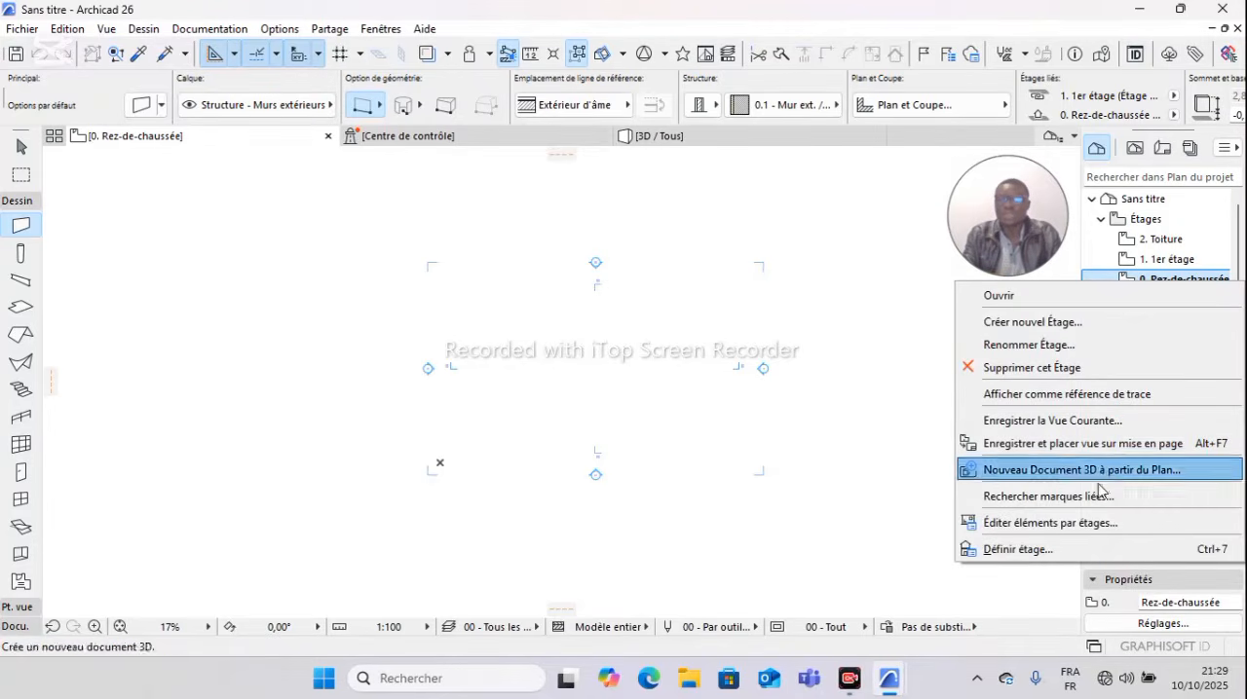
{"action": "left_click", "coordinate": [1066, 551]}
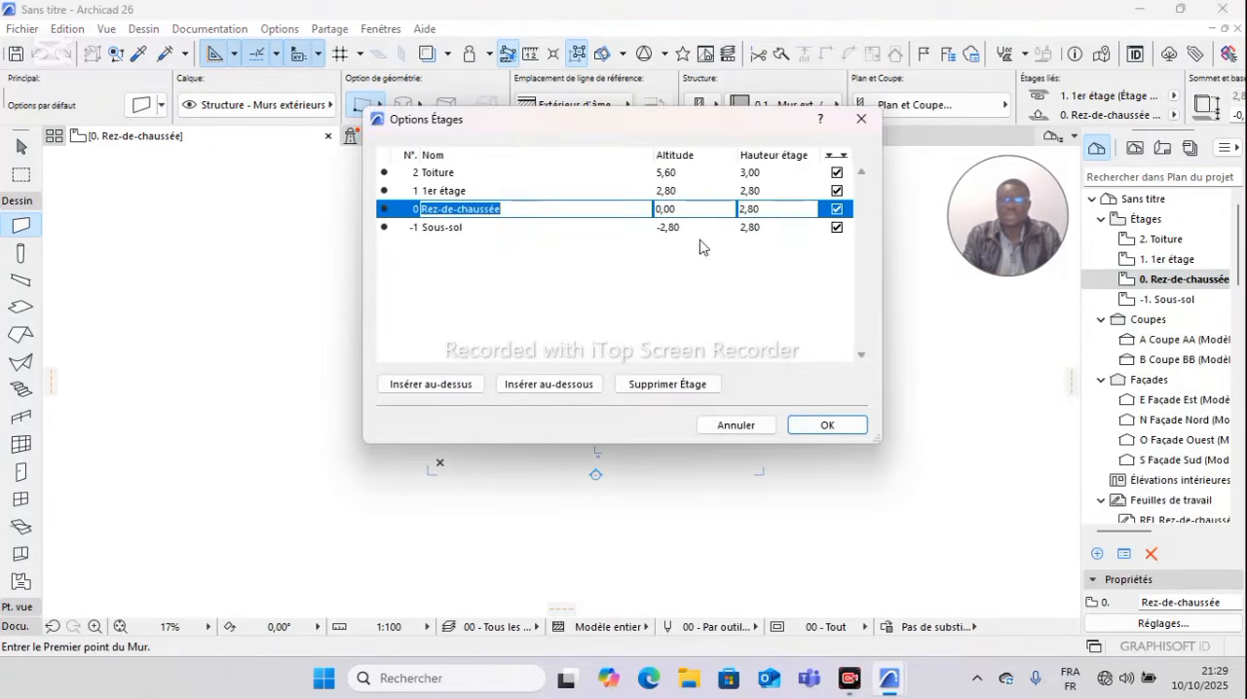
{"action": "left_click", "coordinate": [740, 230]}
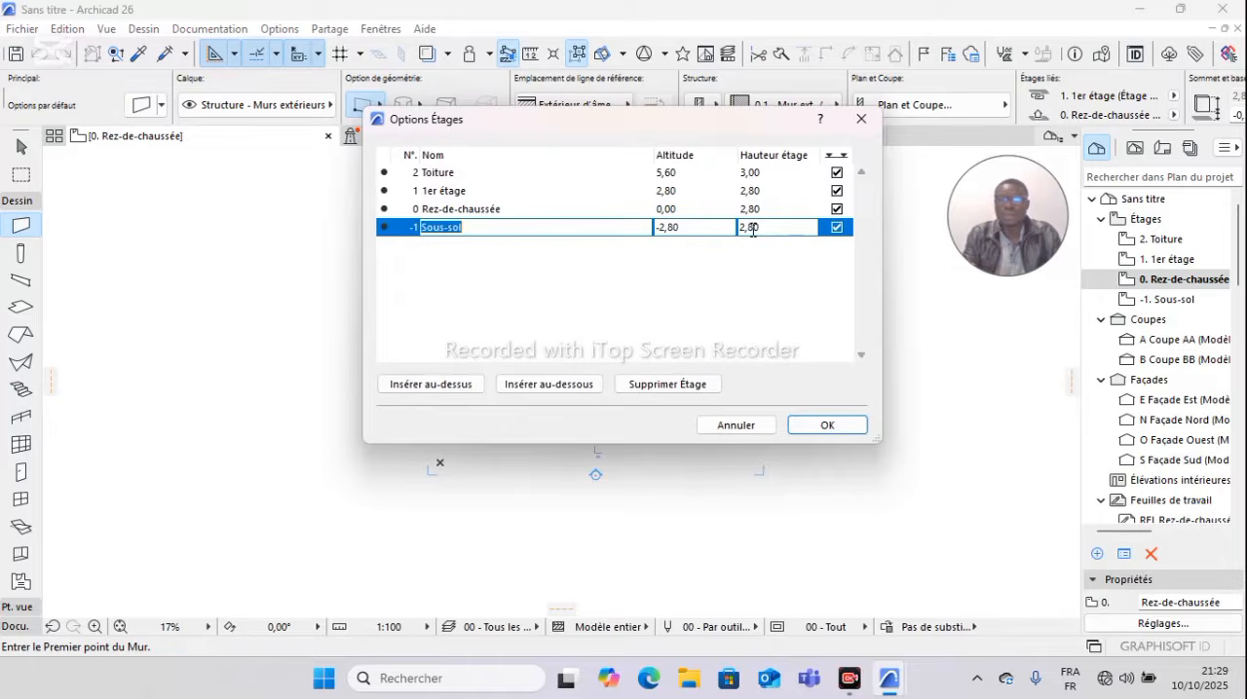
{"action": "left_click", "coordinate": [683, 385]}
Step: Set the Rez-de-chaussée storey height to 3.5 m and apply the storey changes, accepting the storey deletion
{"action": "left_click", "coordinate": [767, 210]}
{"action": "key", "text": "BackSpace"}
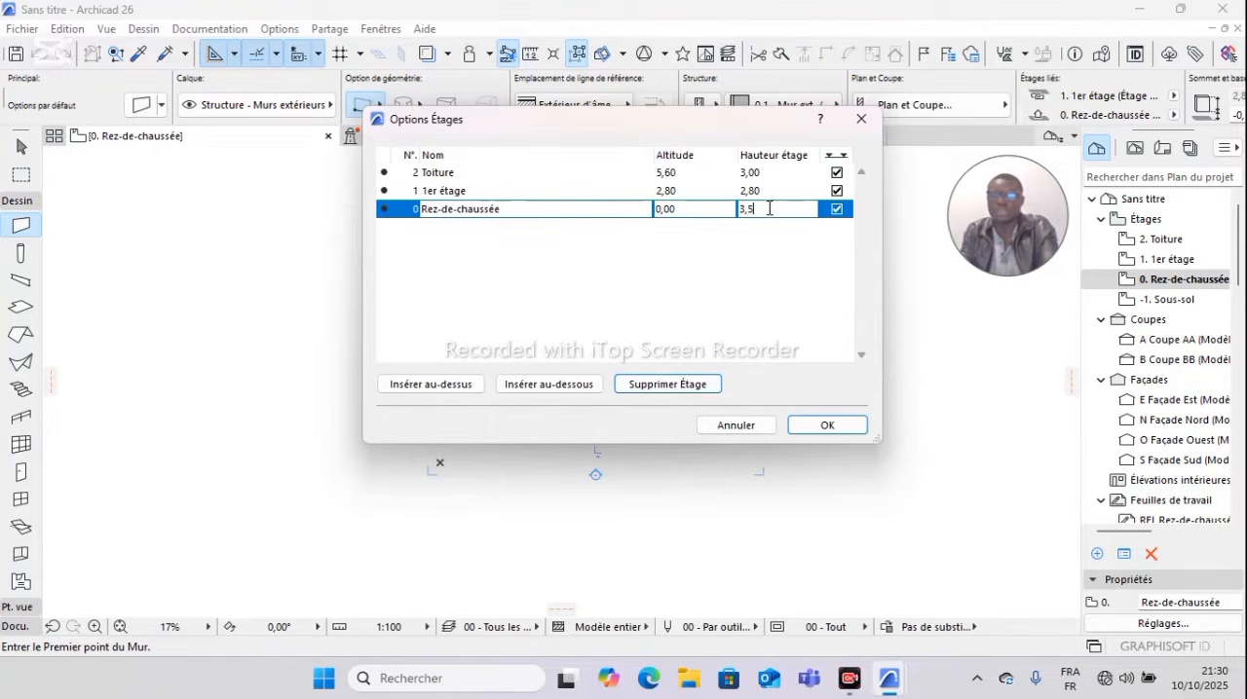
{"action": "key", "text": "Return"}
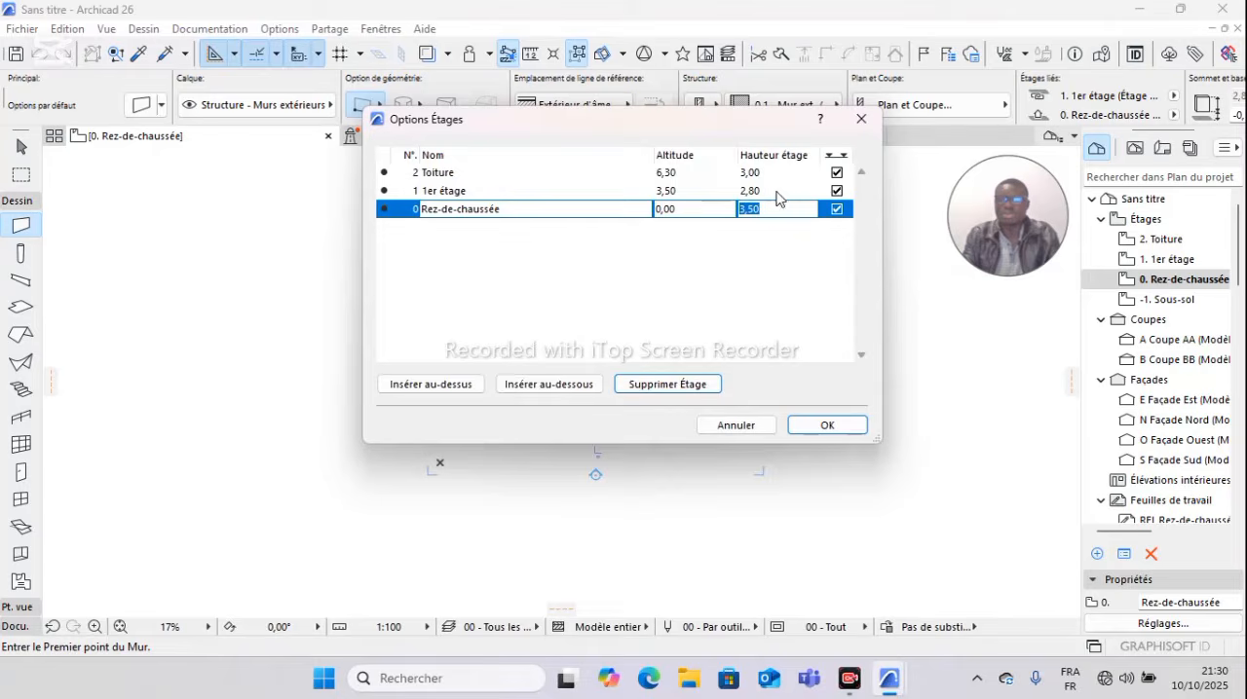
{"action": "left_click", "coordinate": [825, 424]}
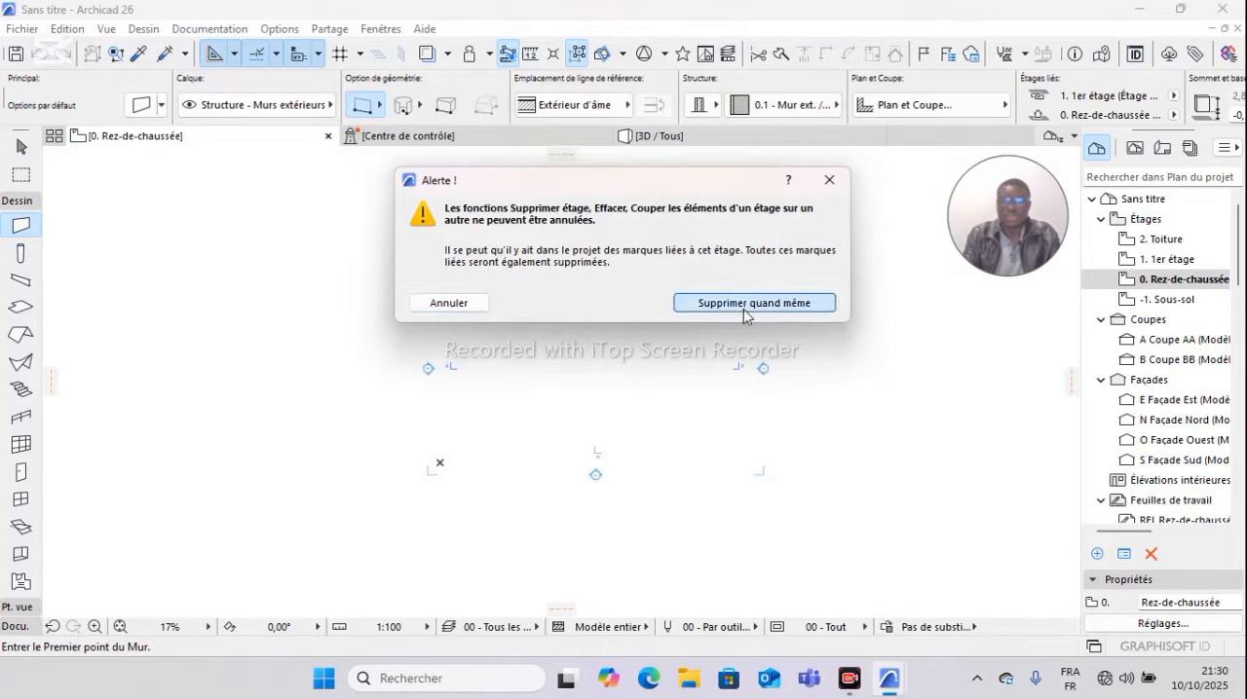
{"action": "left_click", "coordinate": [754, 302]}
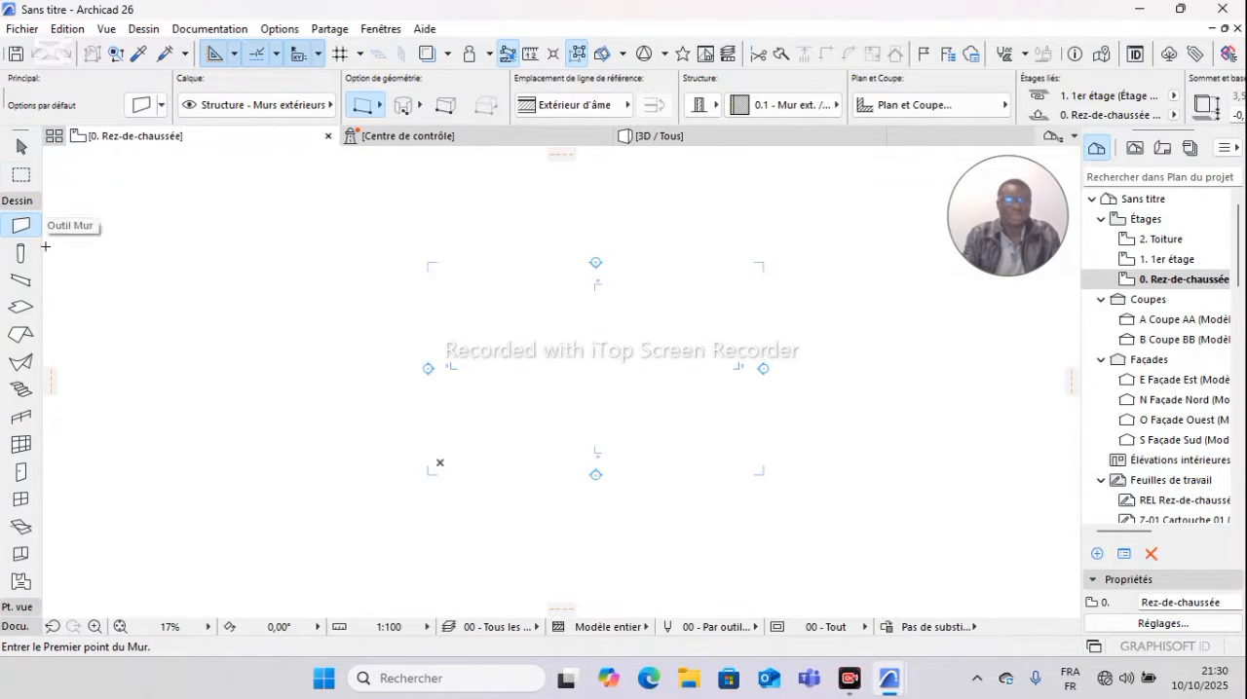
Step: Open the Dimension tool's default settings and choose the oblique slash as the marker type
{"action": "left_click", "coordinate": [16, 202]}
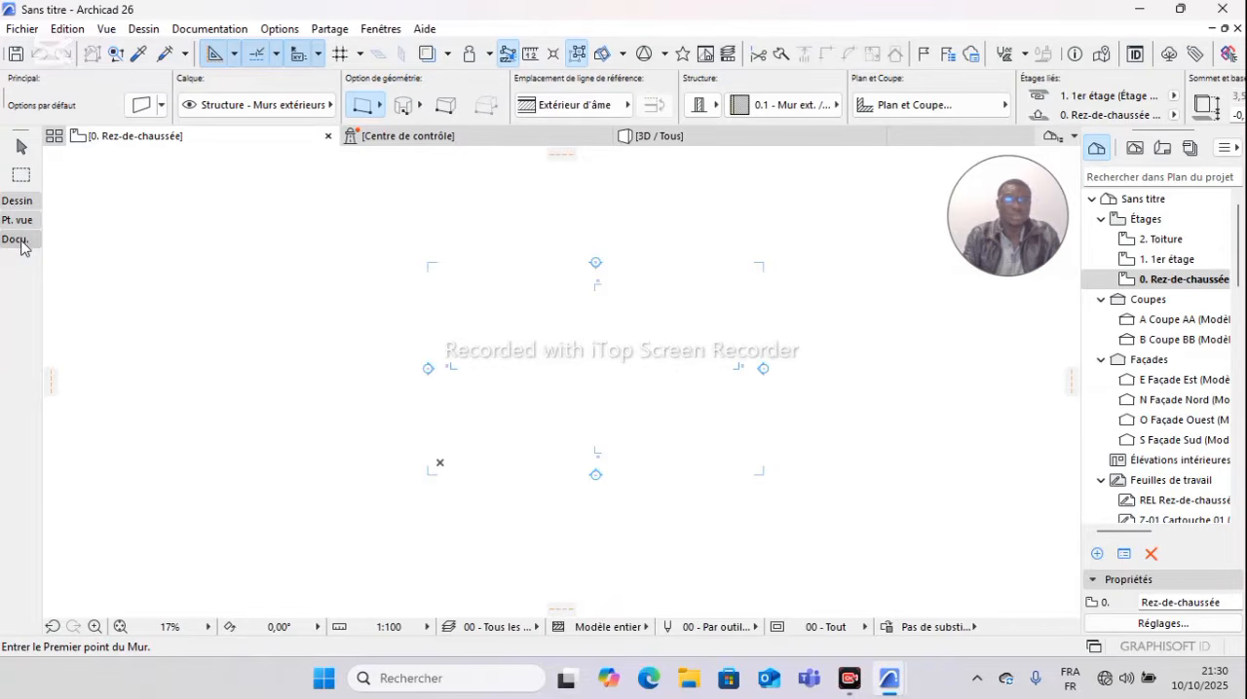
{"action": "left_click", "coordinate": [20, 240]}
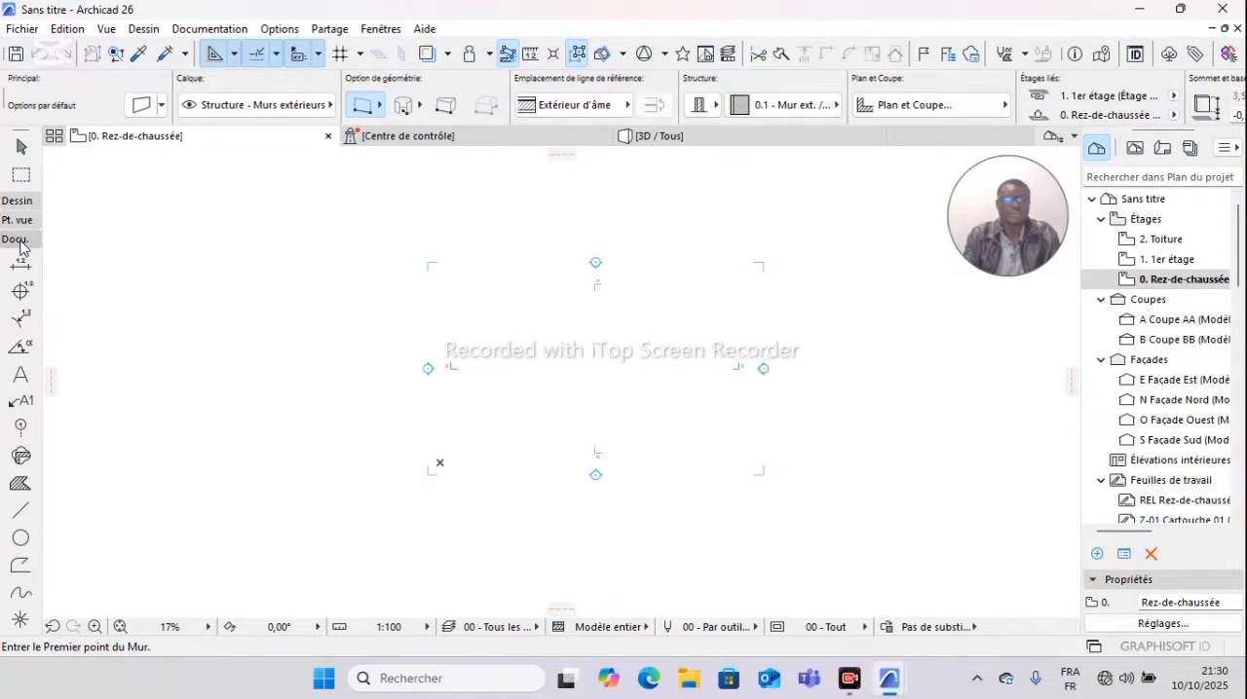
{"action": "left_click", "coordinate": [19, 266]}
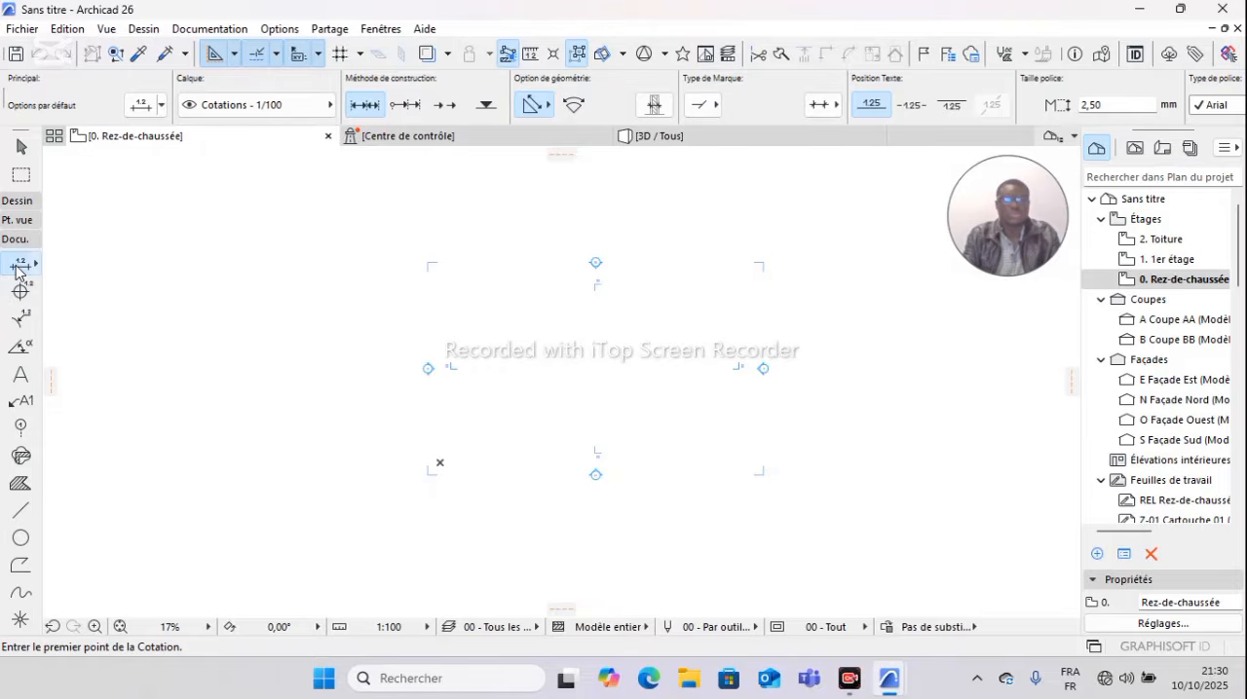
{"action": "double_click", "coordinate": [17, 269]}
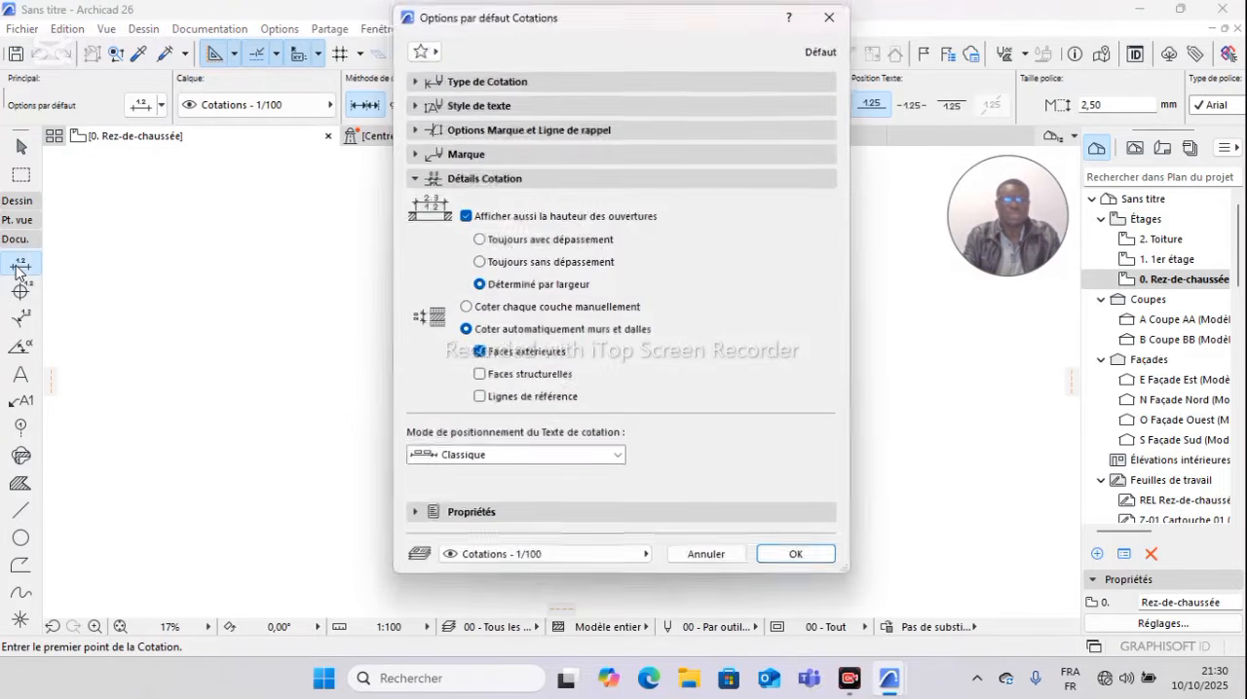
{"action": "left_click", "coordinate": [500, 82]}
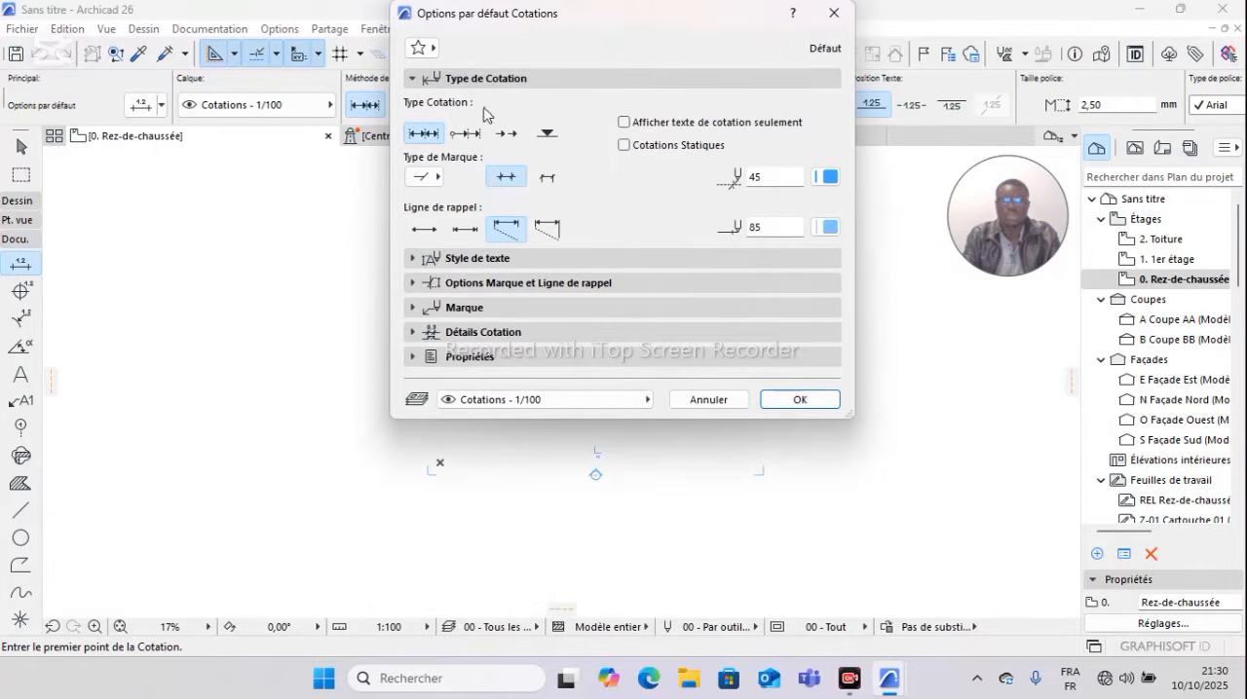
{"action": "left_click", "coordinate": [435, 178]}
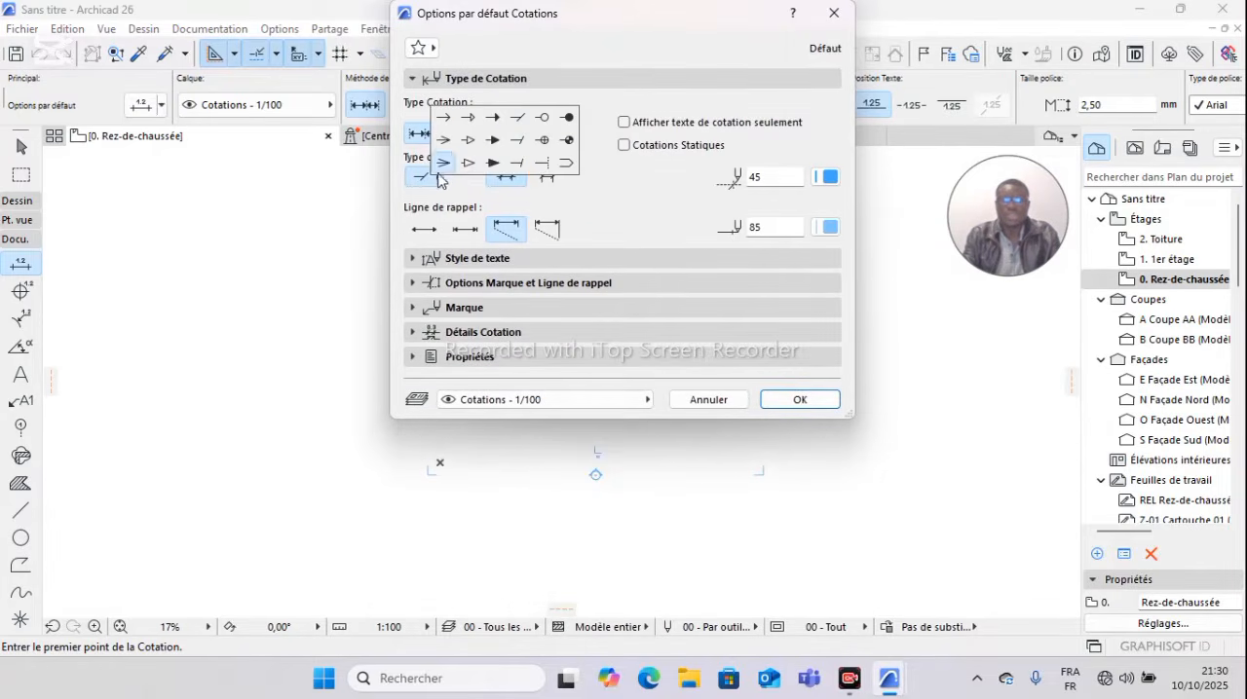
{"action": "left_click", "coordinate": [518, 142]}
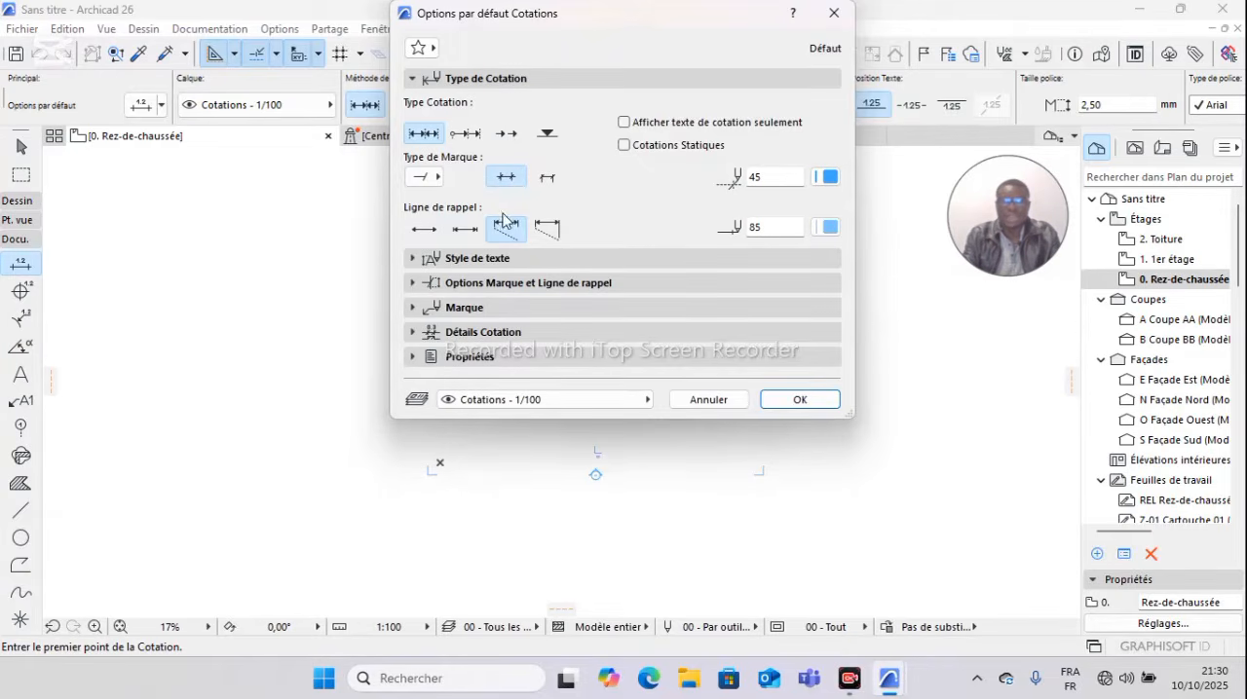
Step: Choose short witness lines for the dimensions and assign black pen 21 to both the marker and the witness line
{"action": "left_click", "coordinate": [467, 232]}
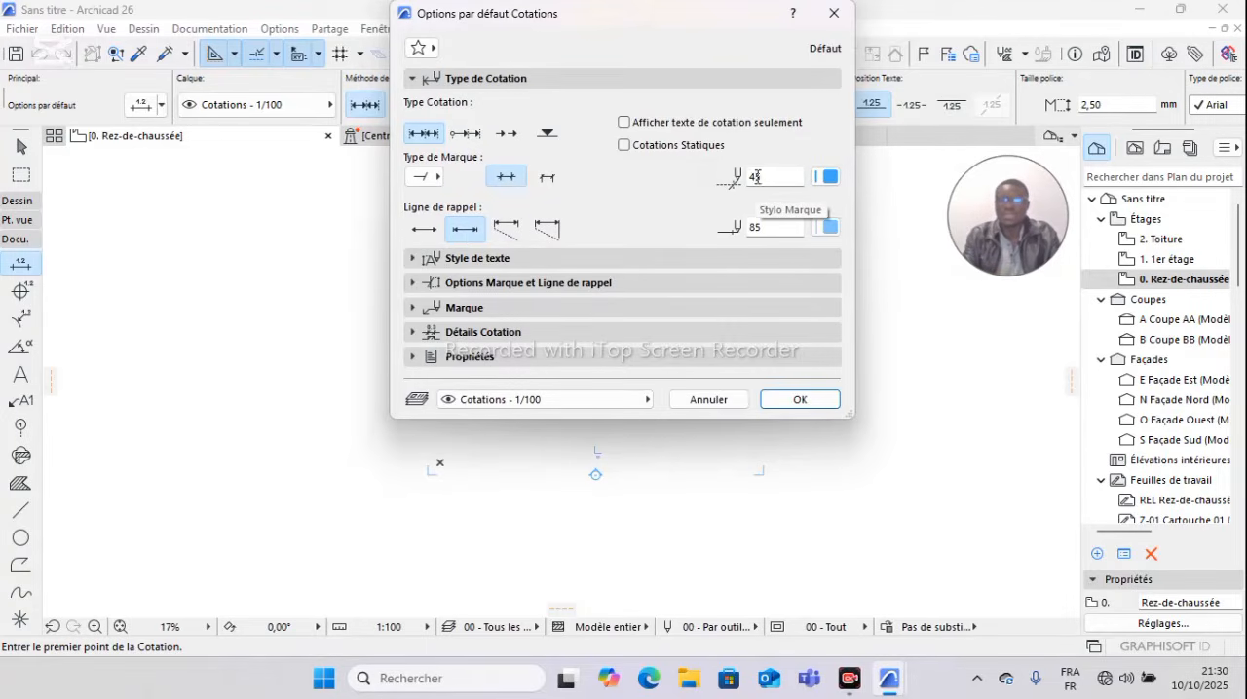
{"action": "left_click", "coordinate": [828, 176]}
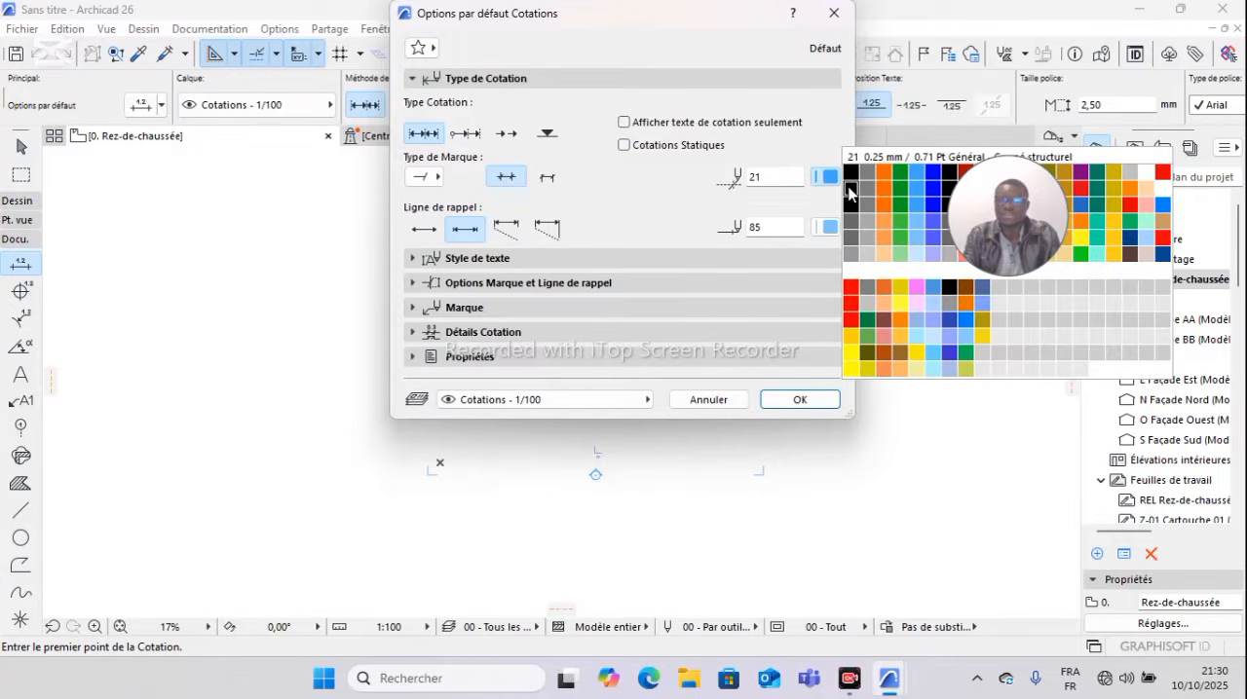
{"action": "left_click", "coordinate": [848, 190]}
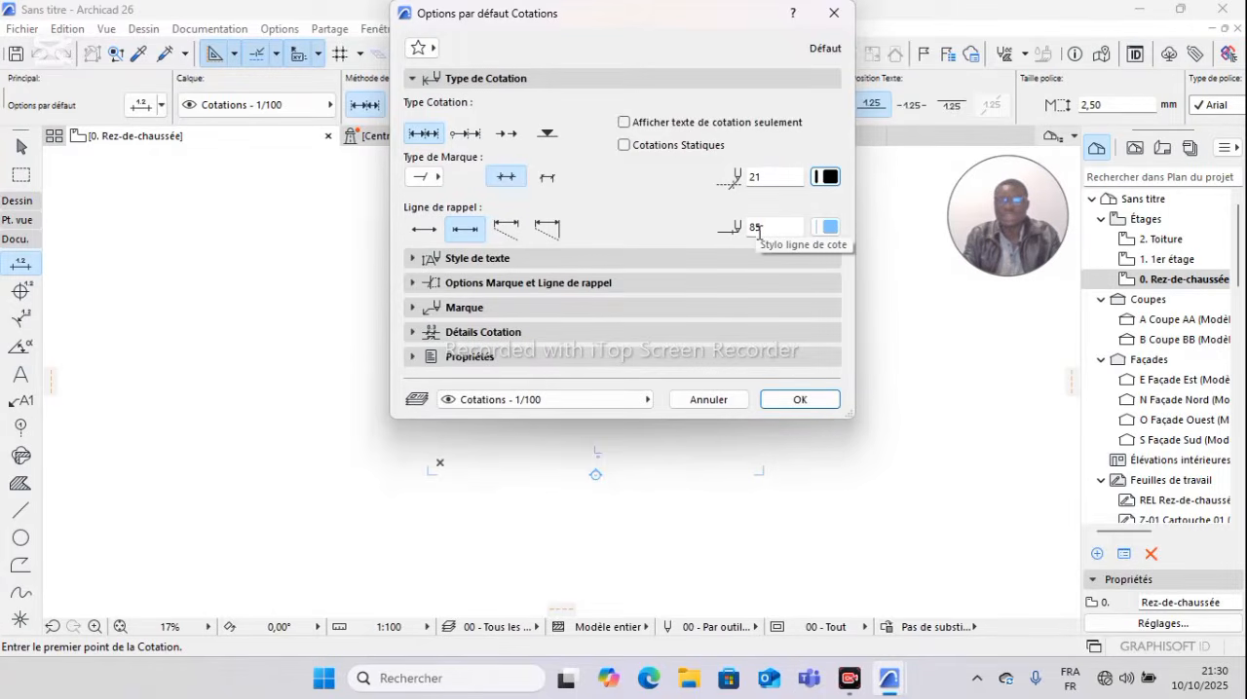
{"action": "left_click", "coordinate": [829, 227]}
{"action": "left_click", "coordinate": [850, 248]}
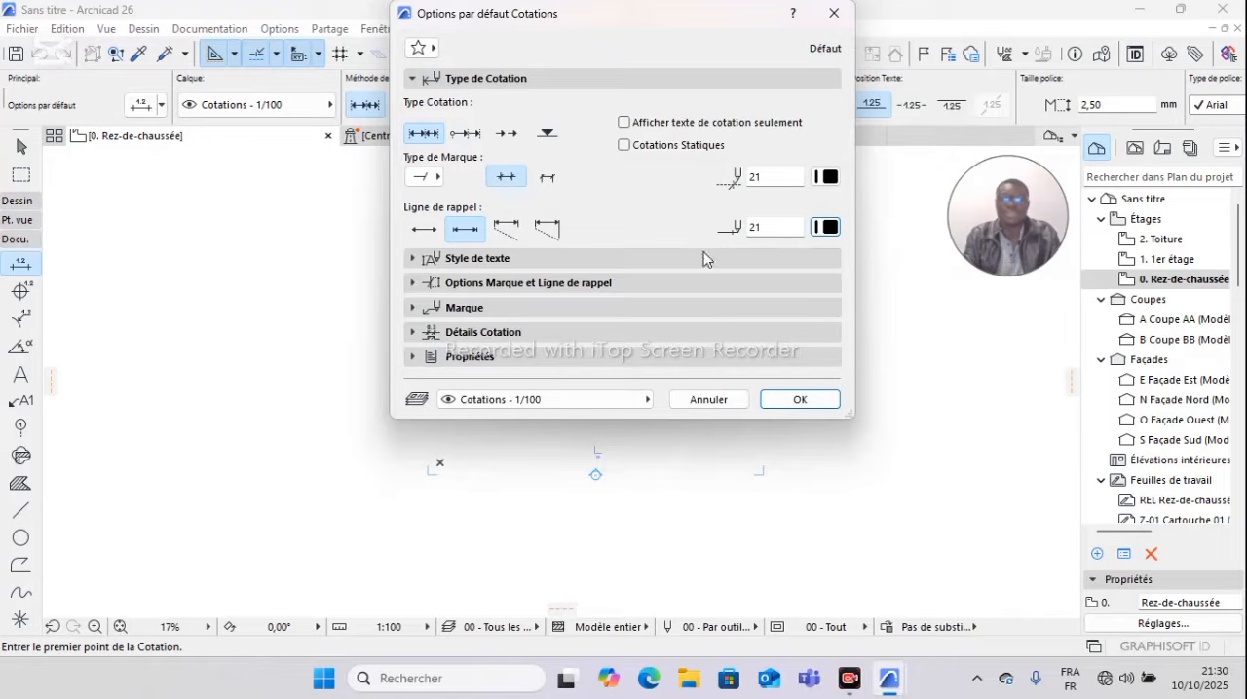
Step: Set the dimension text style to Berlin Sans FB, 1.50 mm high, with black pen 21
{"action": "left_click", "coordinate": [519, 261]}
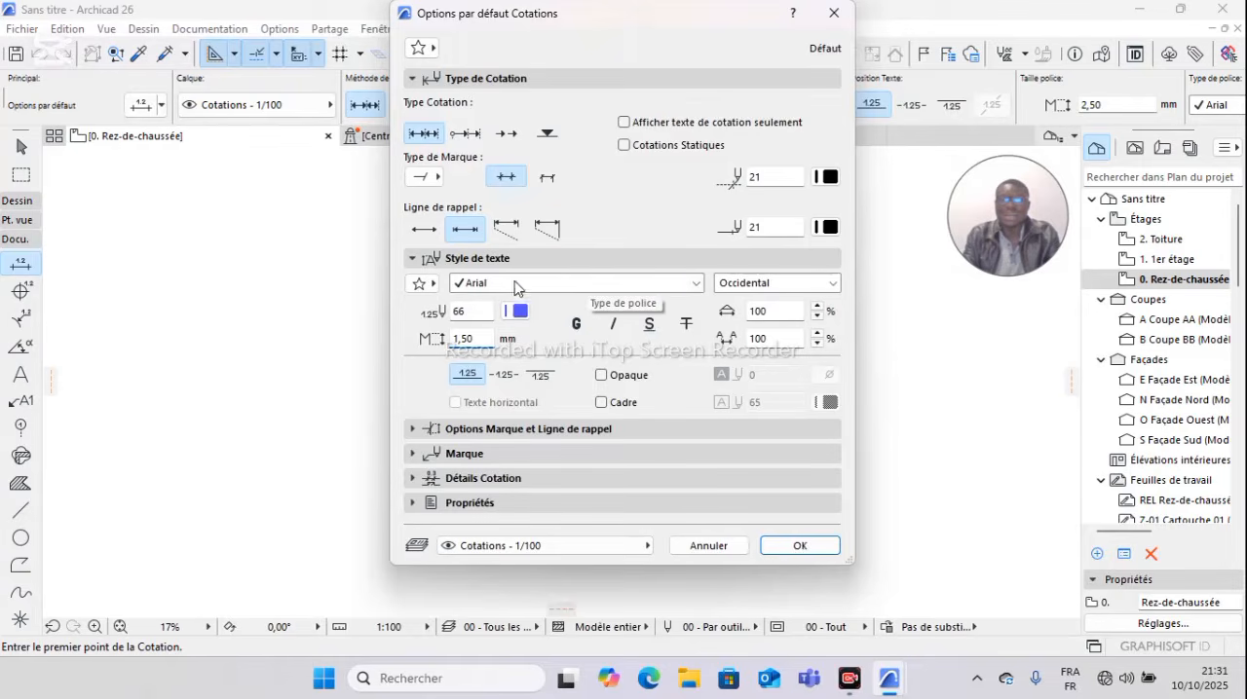
{"action": "left_click", "coordinate": [695, 283]}
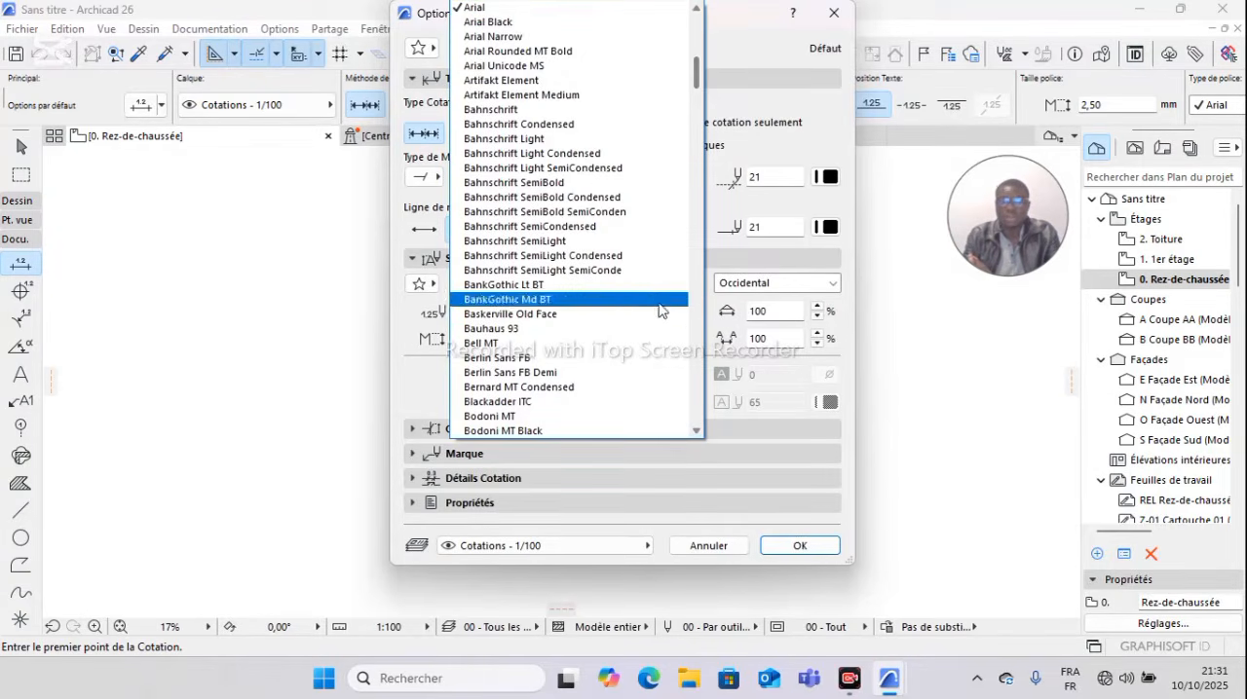
{"action": "left_click", "coordinate": [619, 359]}
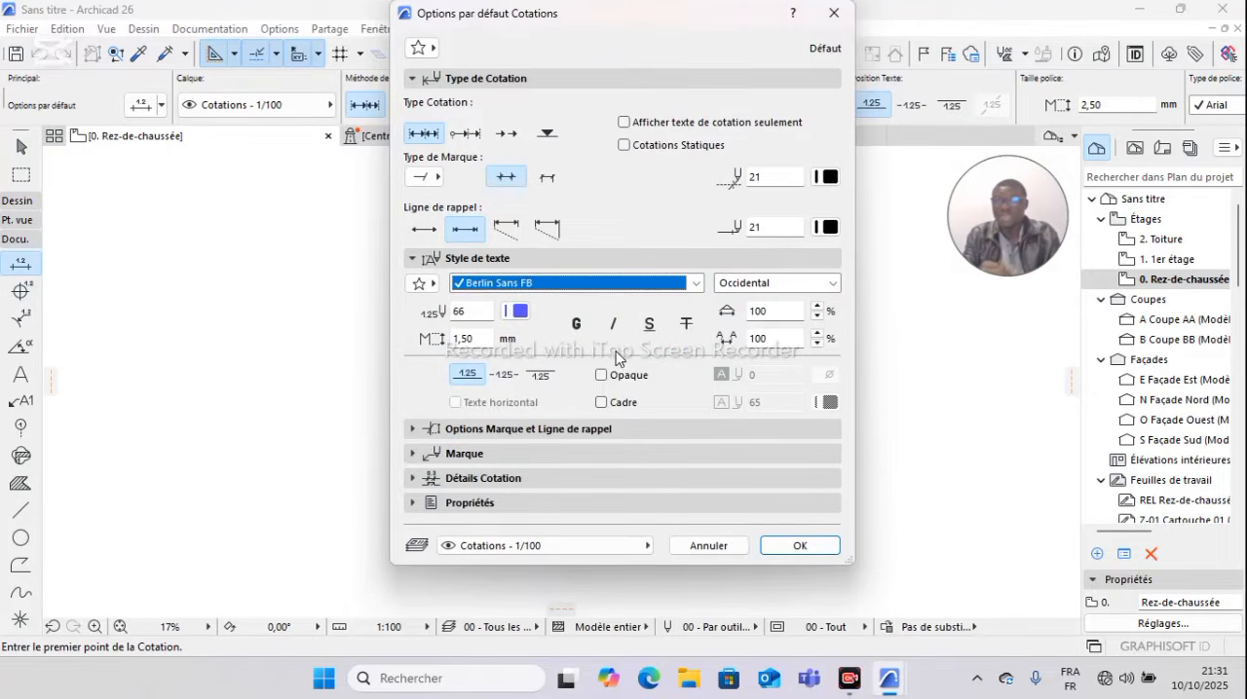
{"action": "left_click", "coordinate": [520, 313]}
{"action": "left_click", "coordinate": [539, 325]}
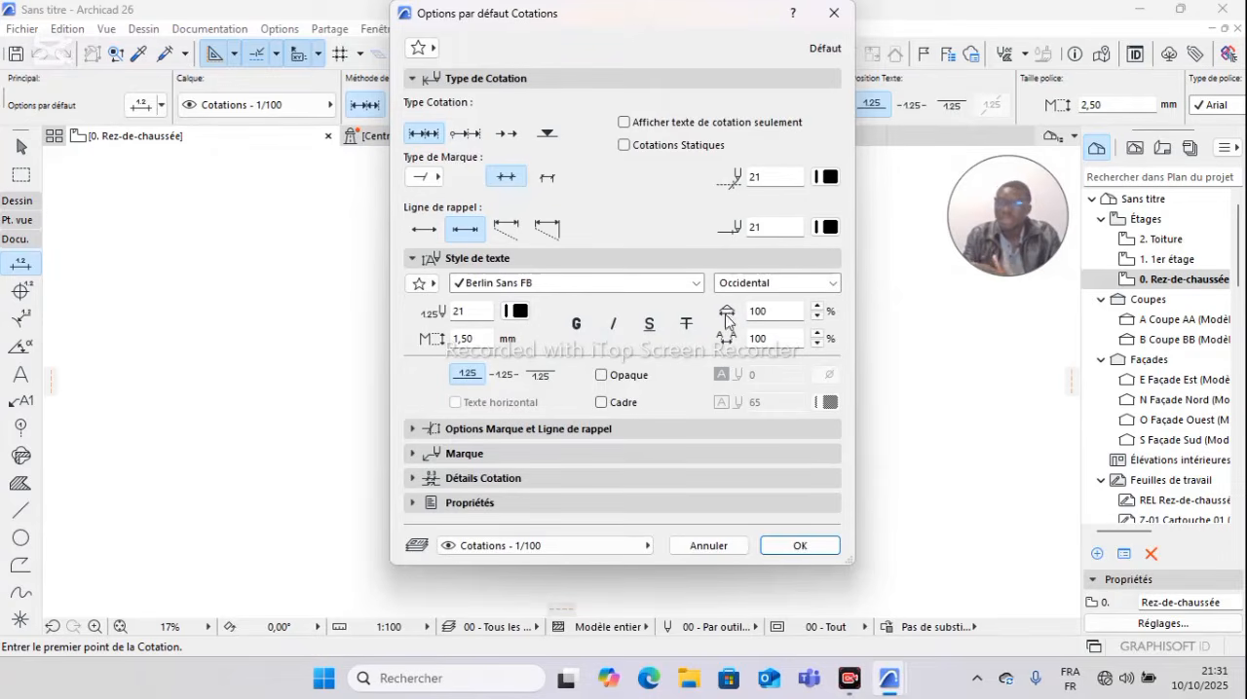
Step: Place the dimension text inside the line, kept horizontal and opaque, with a frame in black pen 21
{"action": "left_click", "coordinate": [503, 376]}
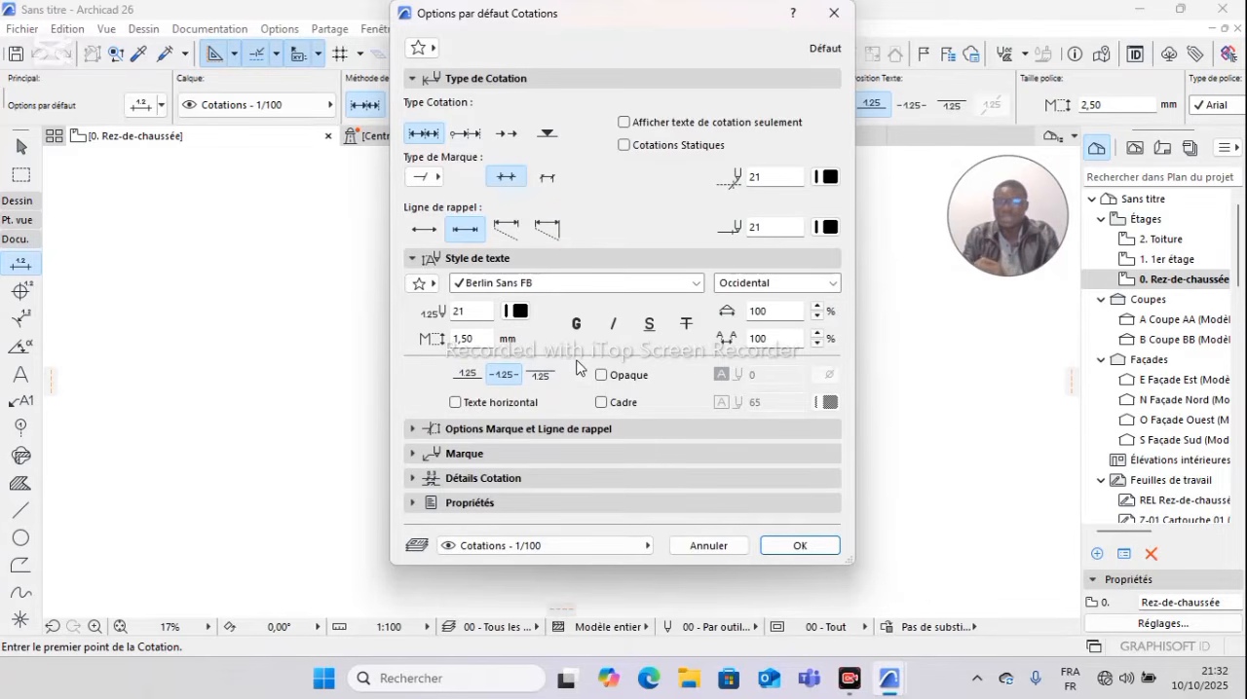
{"action": "left_click", "coordinate": [455, 402]}
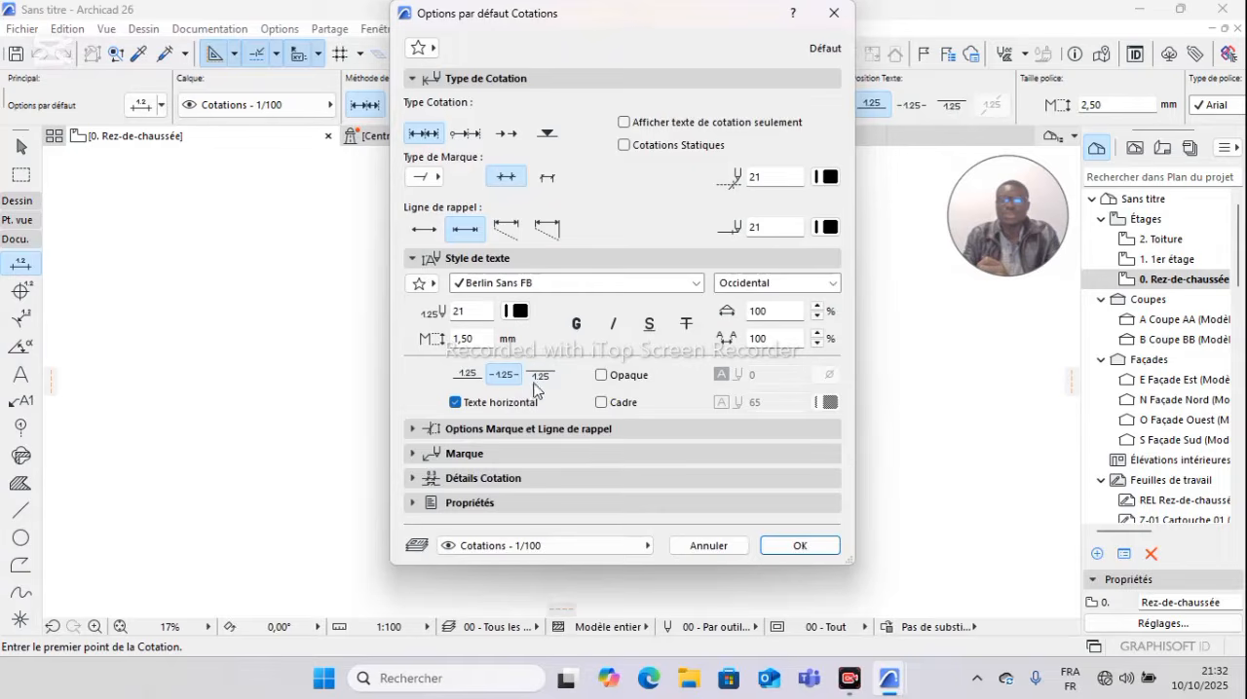
{"action": "left_click", "coordinate": [601, 376]}
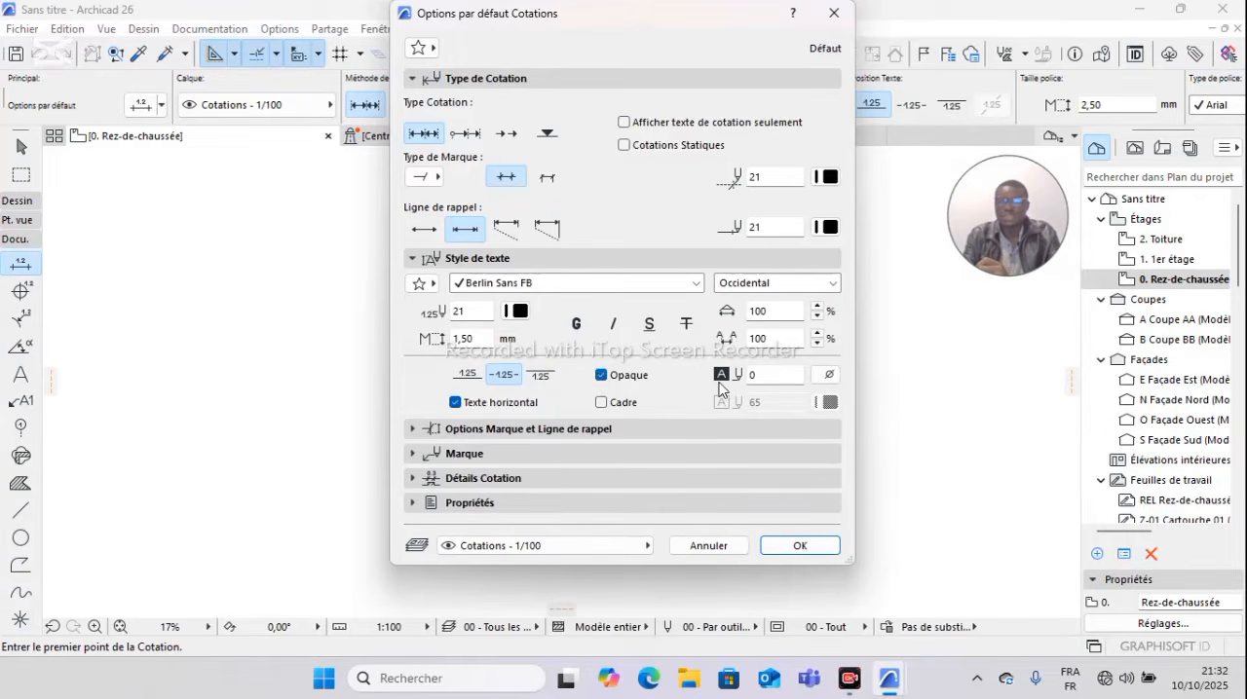
{"action": "left_click", "coordinate": [602, 402]}
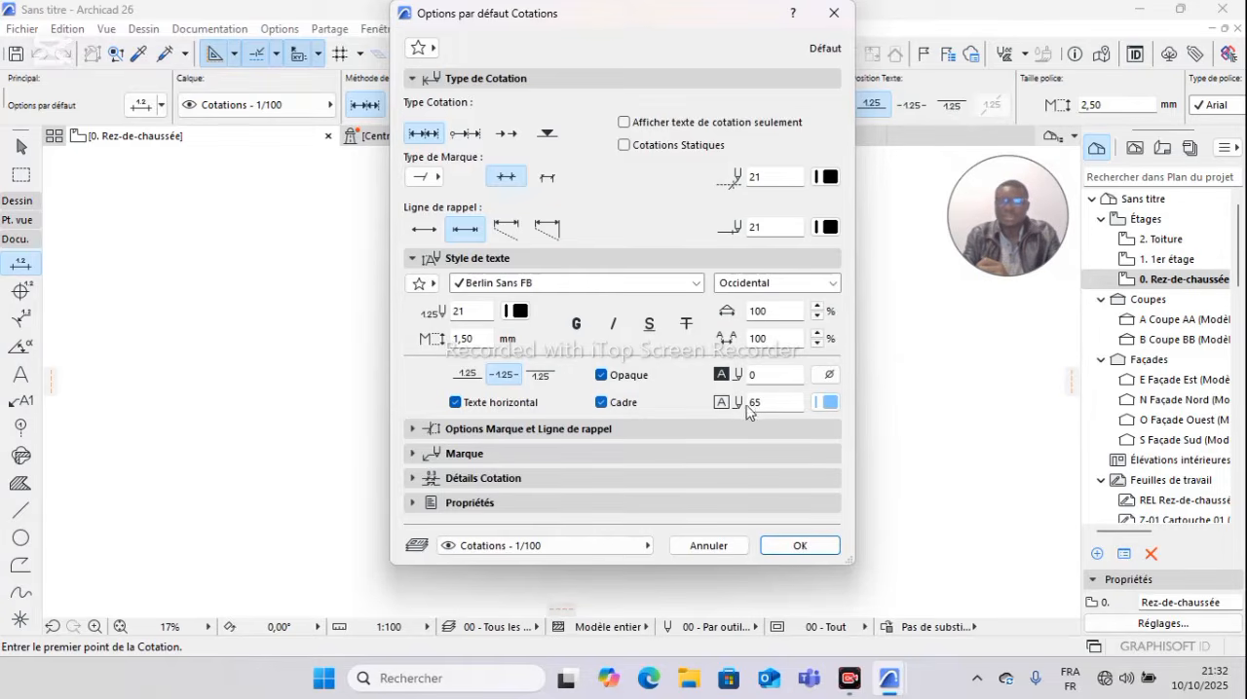
{"action": "left_click", "coordinate": [830, 404]}
{"action": "left_click", "coordinate": [851, 421]}
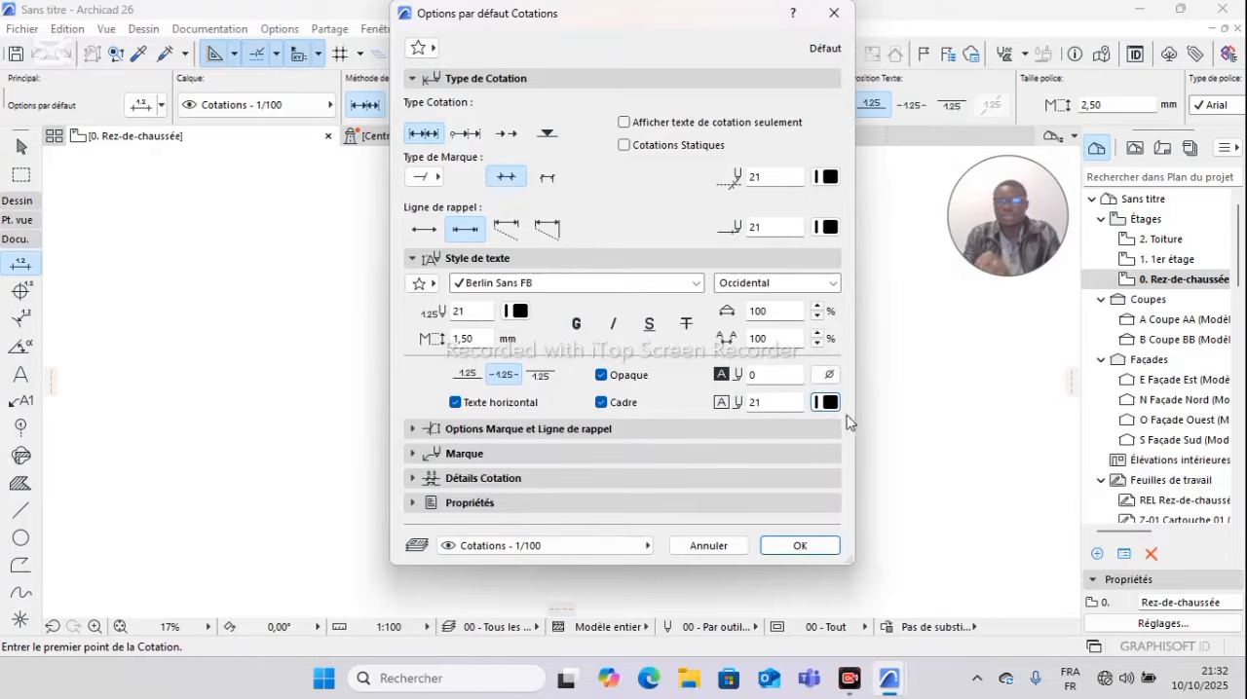
Step: Set the Marque line to black pen 21 and choose the oblique slash as its arrow type
{"action": "left_click", "coordinate": [514, 434]}
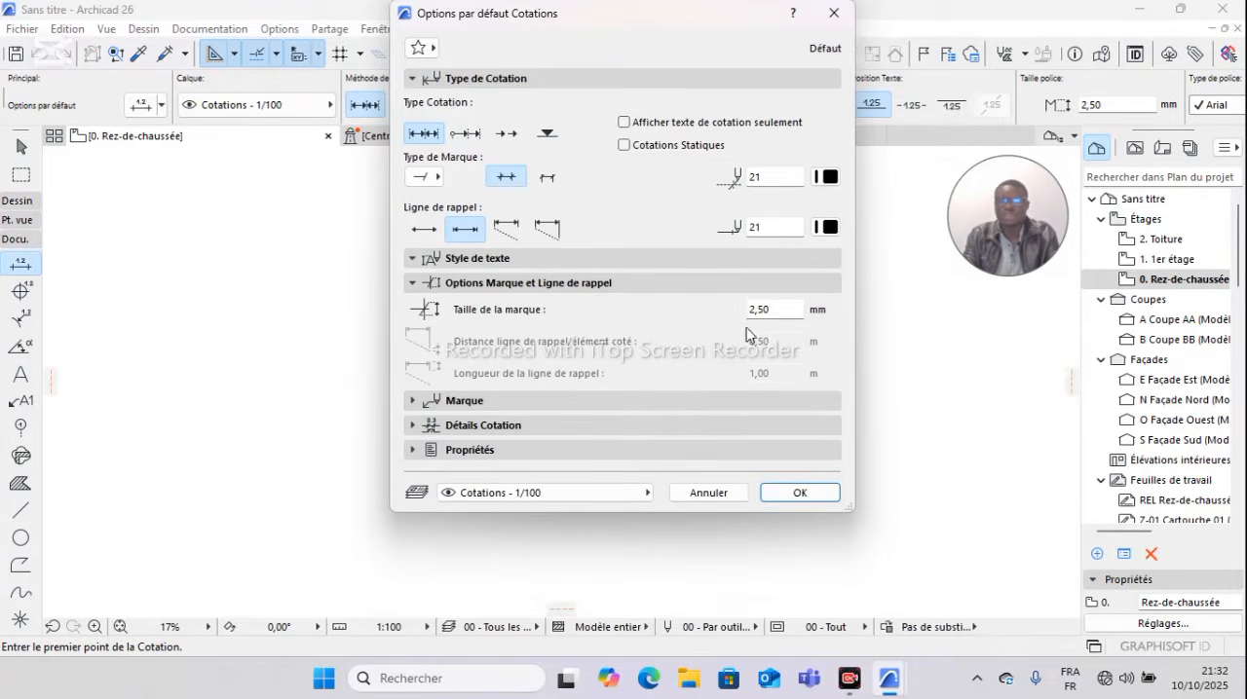
{"action": "left_click", "coordinate": [467, 401]}
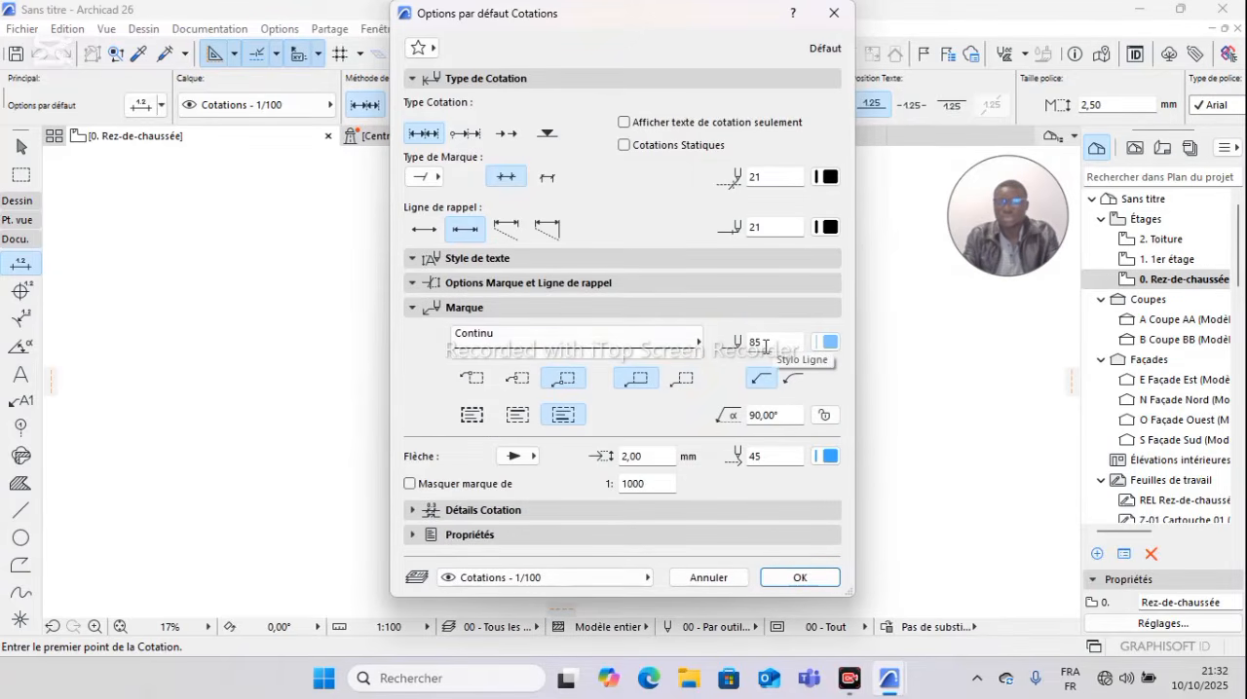
{"action": "left_click", "coordinate": [829, 344]}
{"action": "left_click", "coordinate": [851, 355]}
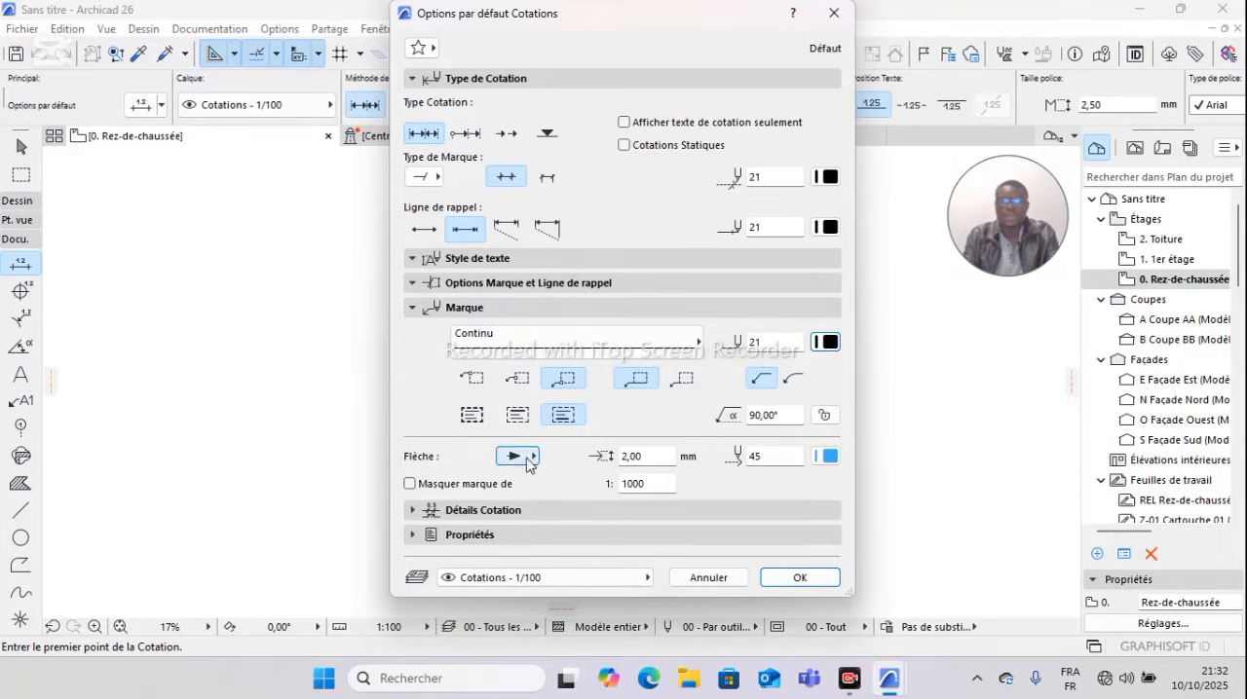
{"action": "left_click", "coordinate": [514, 457]}
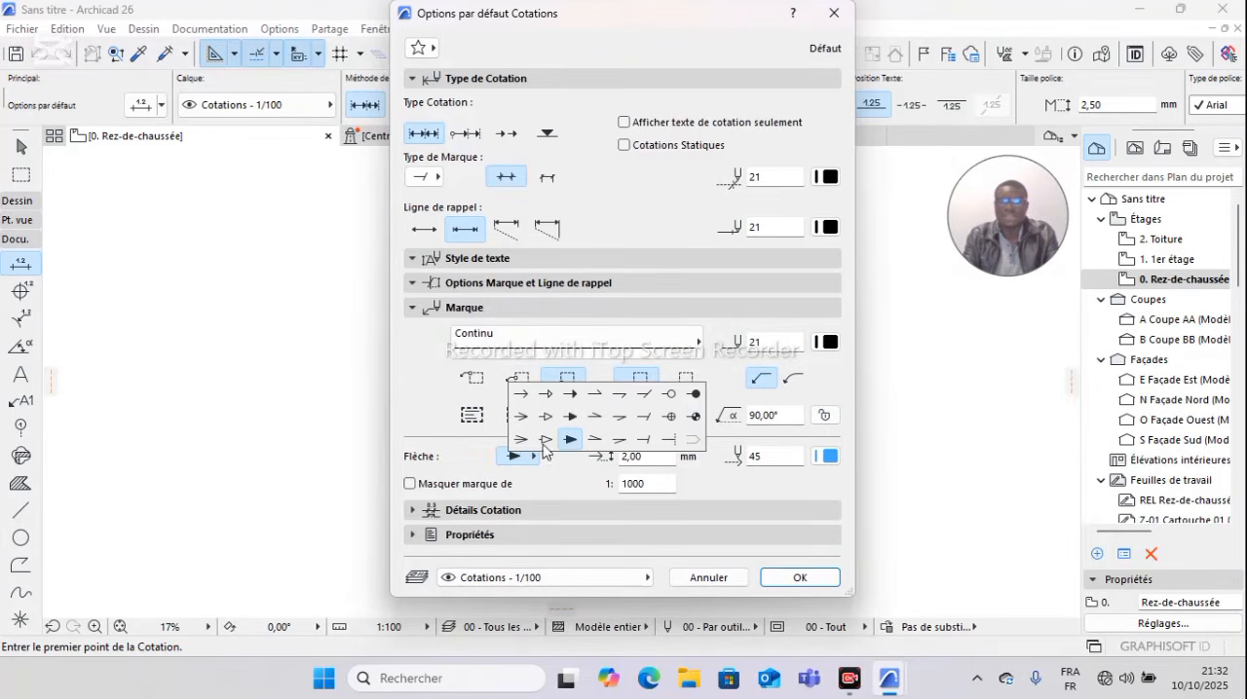
{"action": "left_click", "coordinate": [641, 397]}
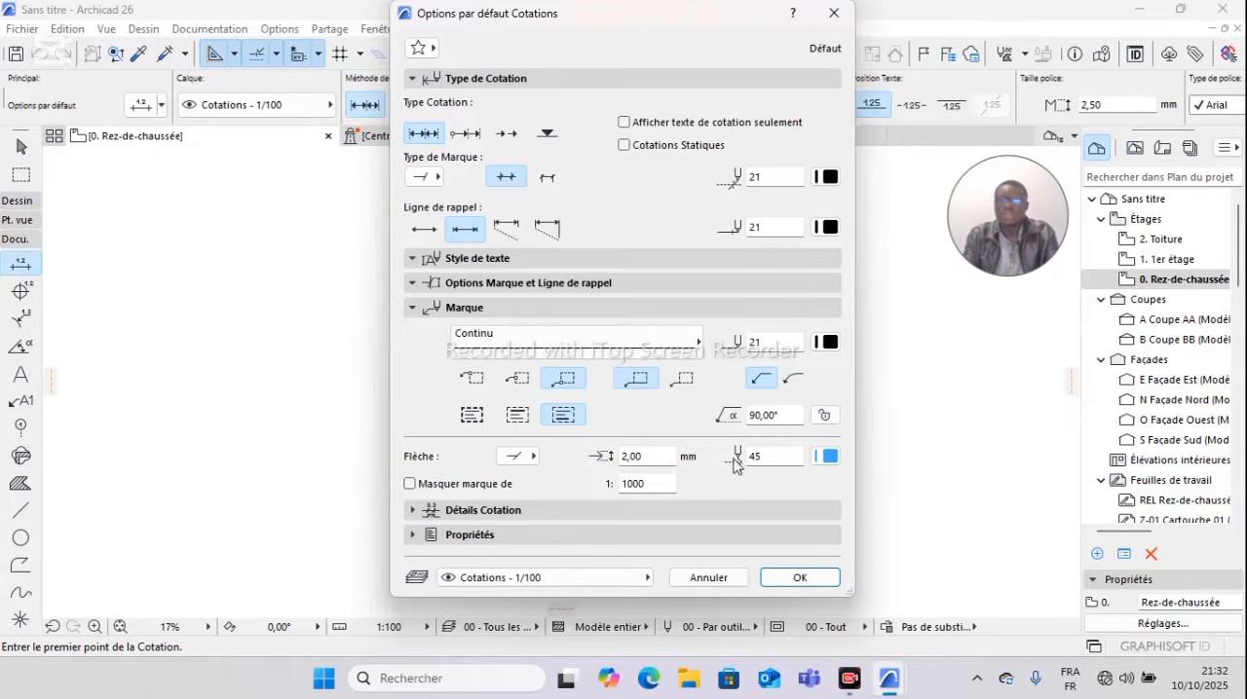
Step: Set the Marque arrow to 0.50 mm in black pen 21 and enable hiding the marker by scale at 1:1000
{"action": "left_click", "coordinate": [645, 458]}
{"action": "key", "text": "BackSpace"}
{"action": "key", "text": "BackSpace"}
{"action": "key", "text": "BackSpace"}
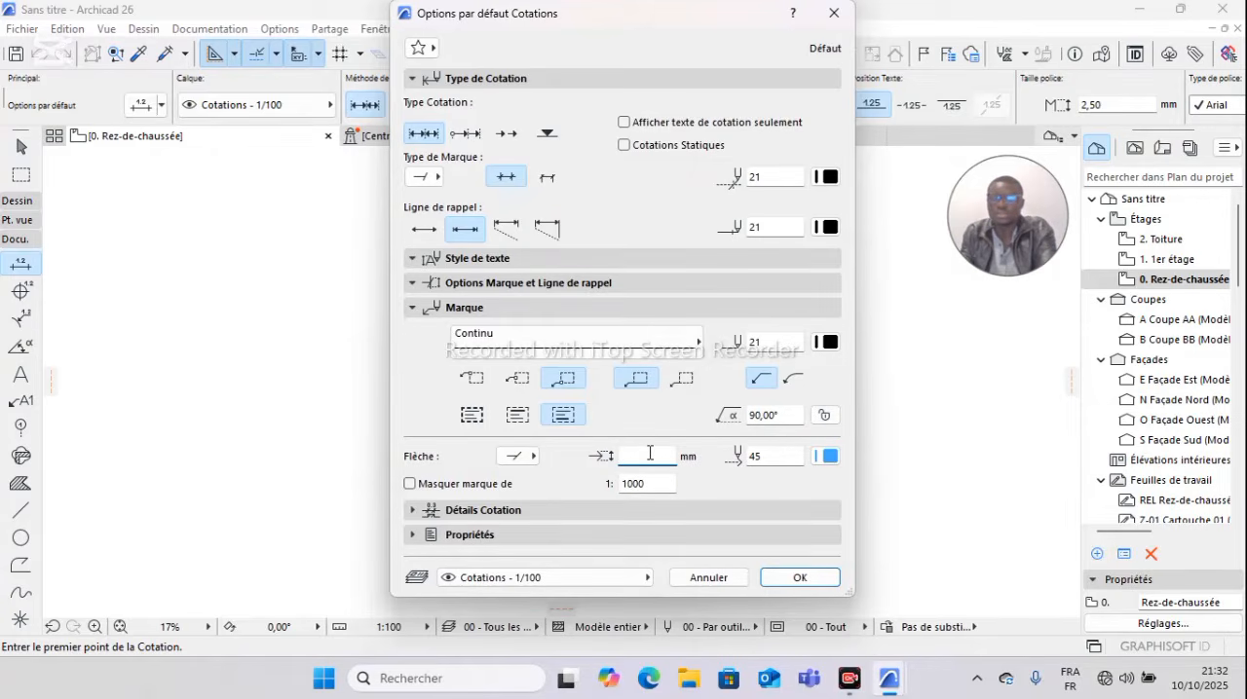
{"action": "type", "text": "0,50"}
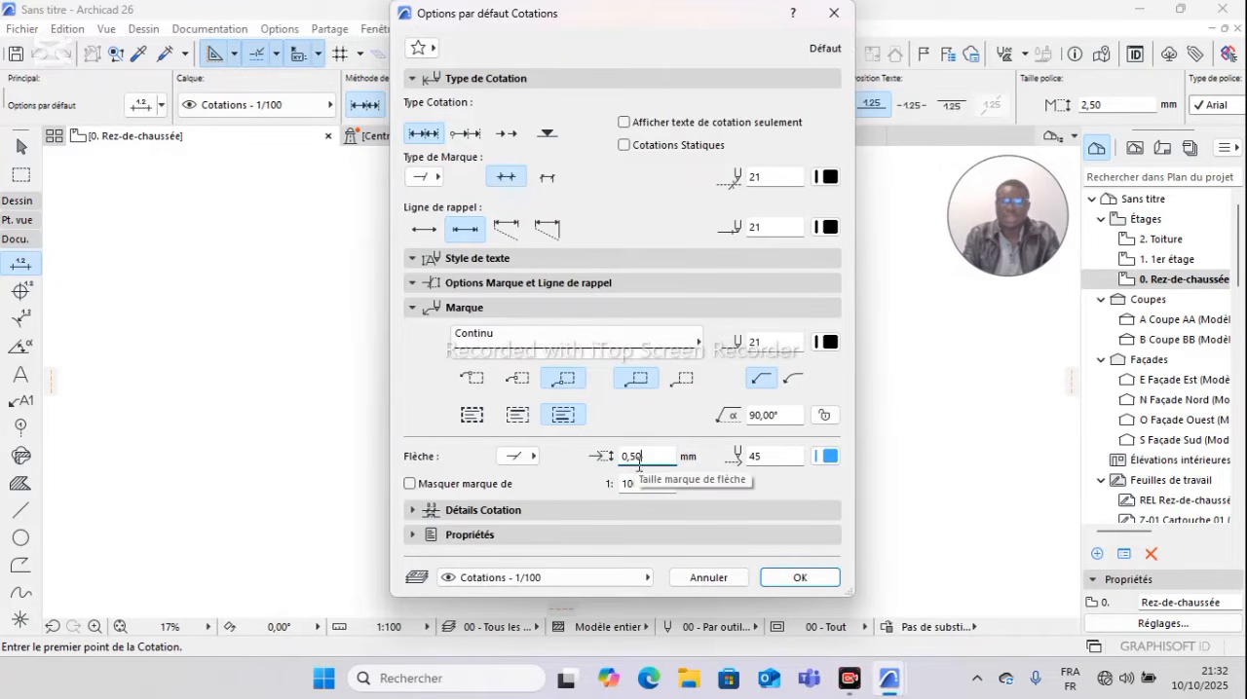
{"action": "left_click", "coordinate": [829, 456]}
{"action": "left_click", "coordinate": [848, 440]}
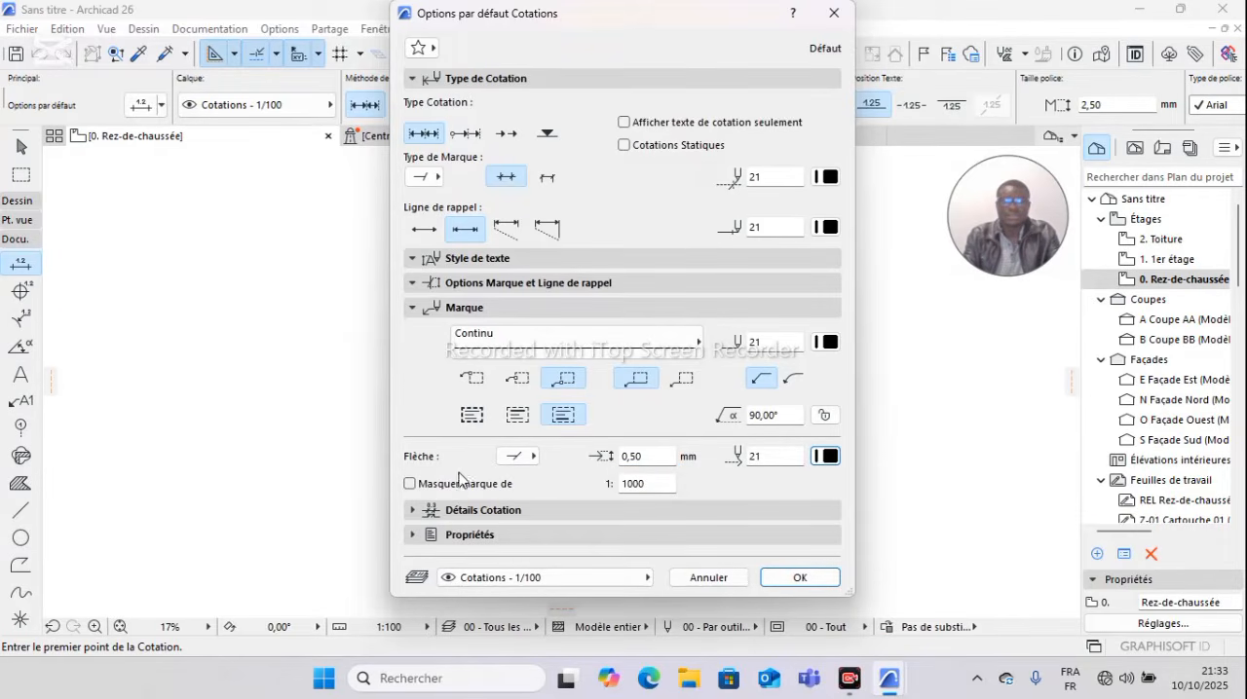
{"action": "left_click", "coordinate": [409, 484]}
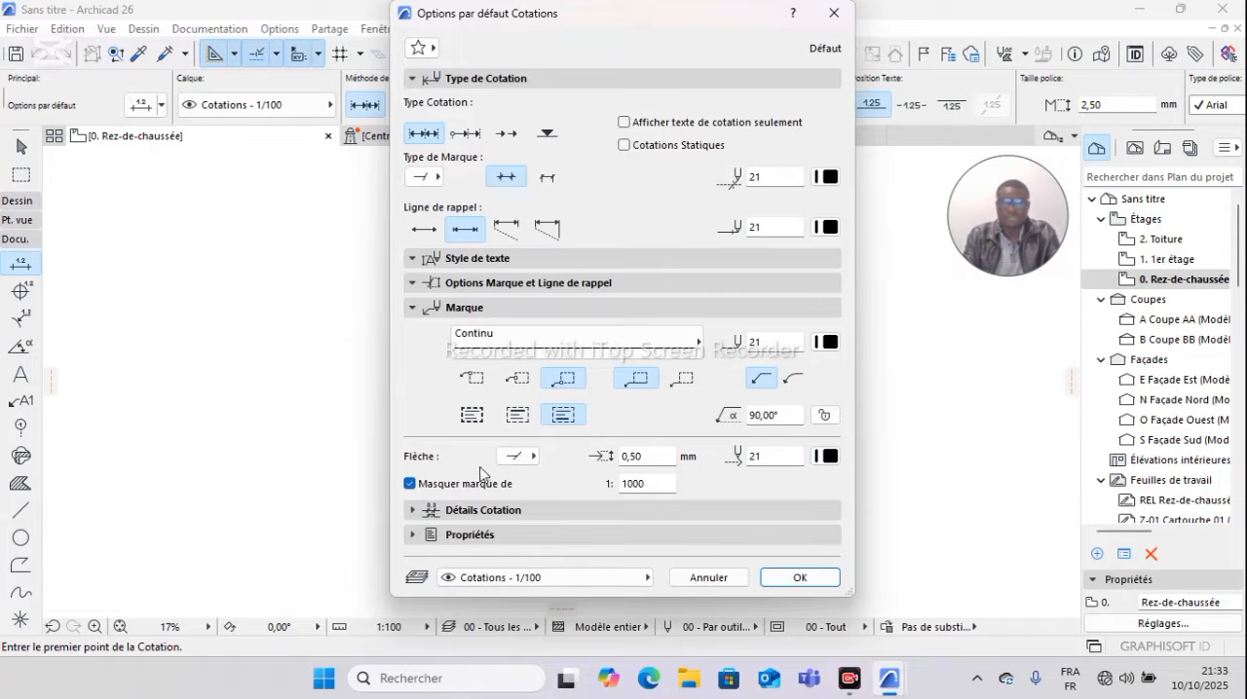
Step: Turn off the display of opening heights in the dimension details and apply the dimension defaults
{"action": "left_click", "coordinate": [477, 510]}
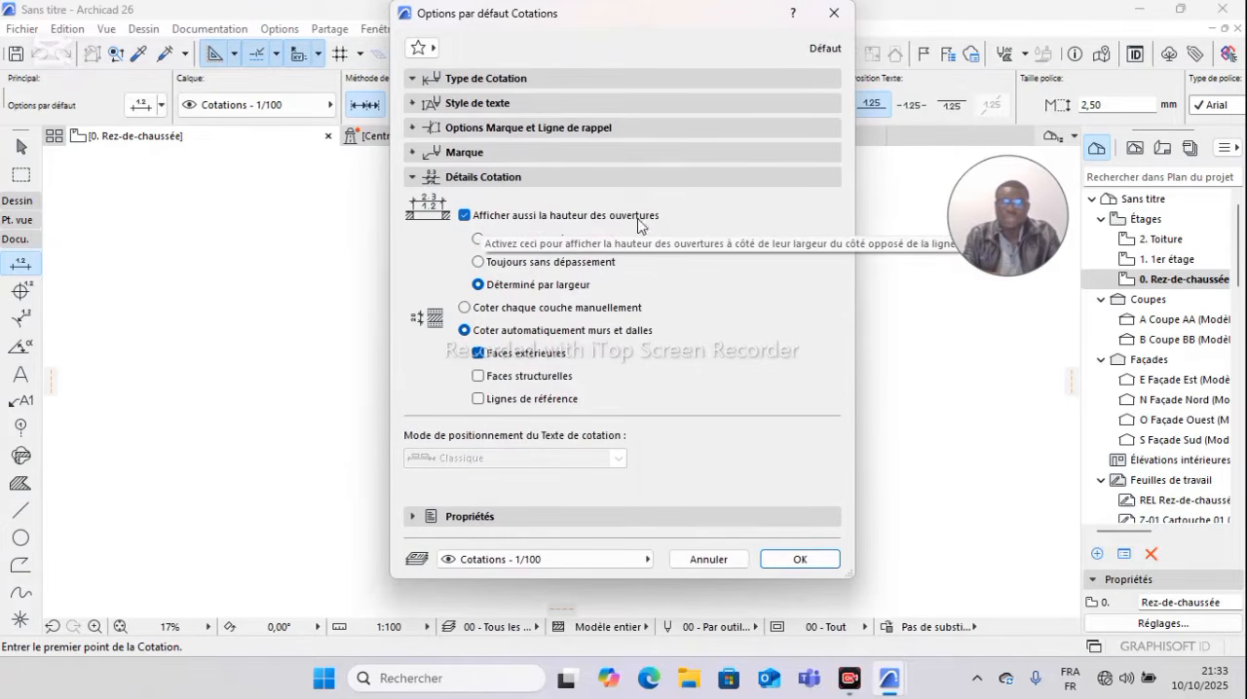
{"action": "left_click", "coordinate": [467, 217]}
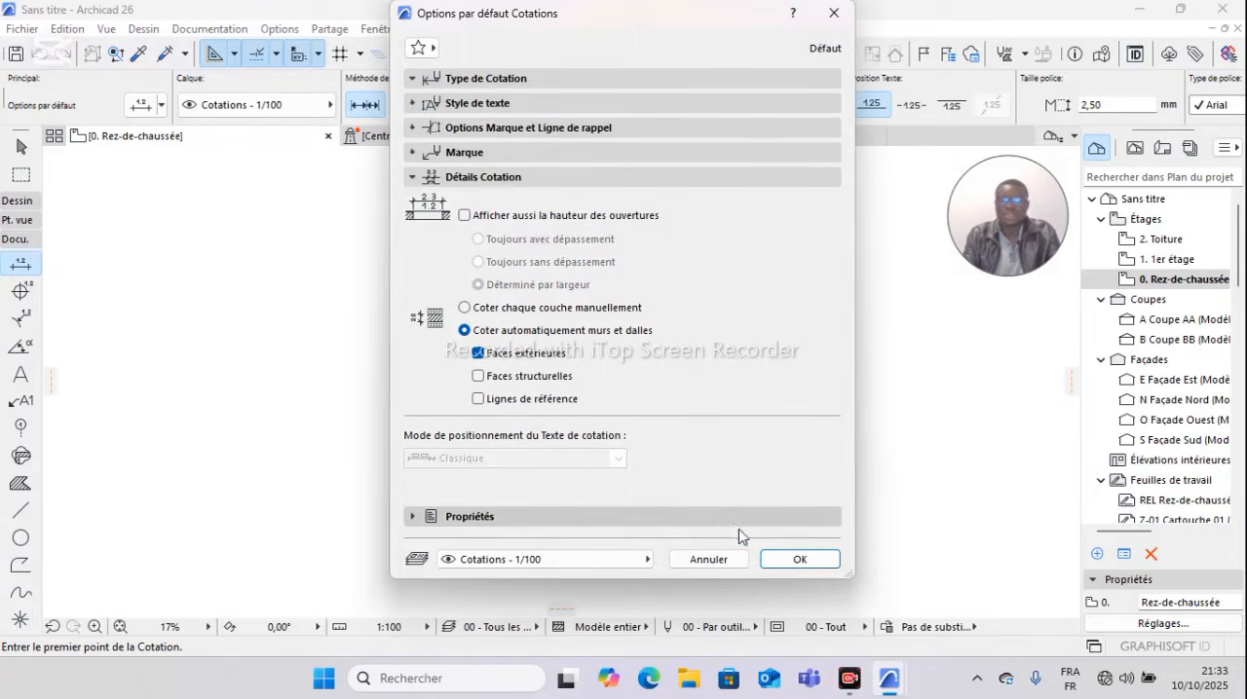
{"action": "left_click", "coordinate": [799, 560]}
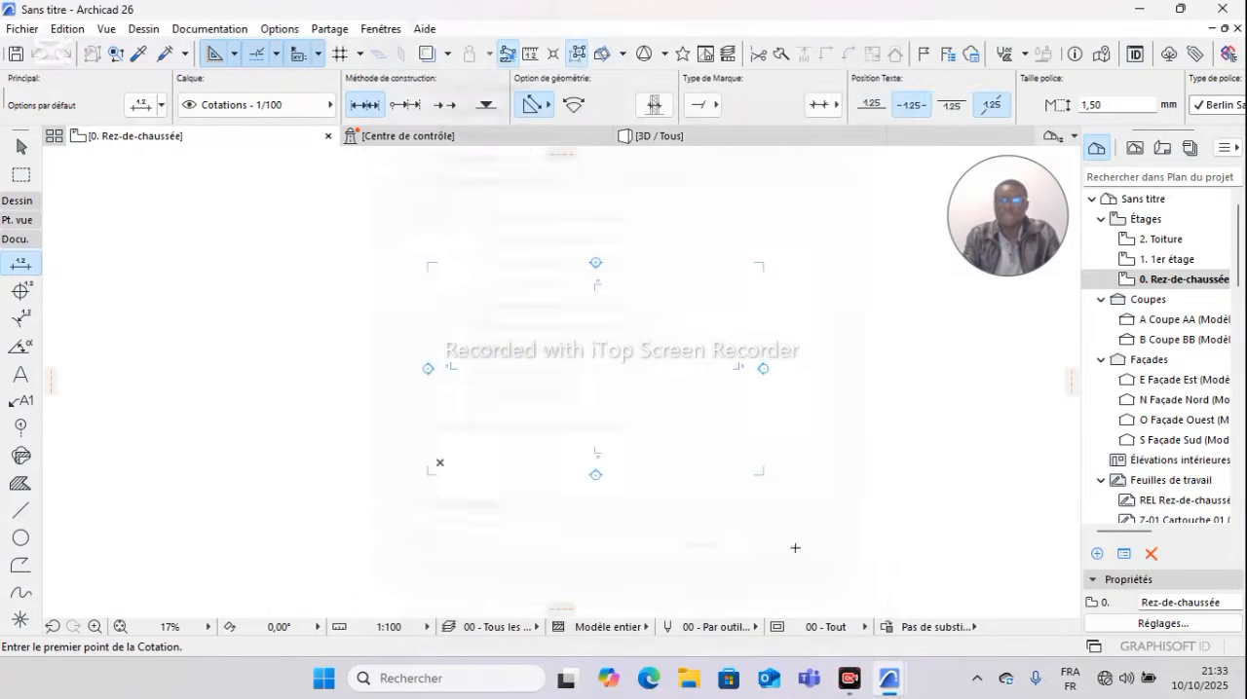
{"action": "scroll", "coordinate": [737, 328], "scroll_direction": "down", "scroll_amount": 3}
{"action": "middle_click_drag", "start_coordinate": [738, 327], "coordinate": [530, 311]}
{"action": "scroll", "coordinate": [518, 300], "scroll_direction": "up", "scroll_amount": 1}
{"action": "scroll", "coordinate": [485, 313], "scroll_direction": "up", "scroll_amount": 2}
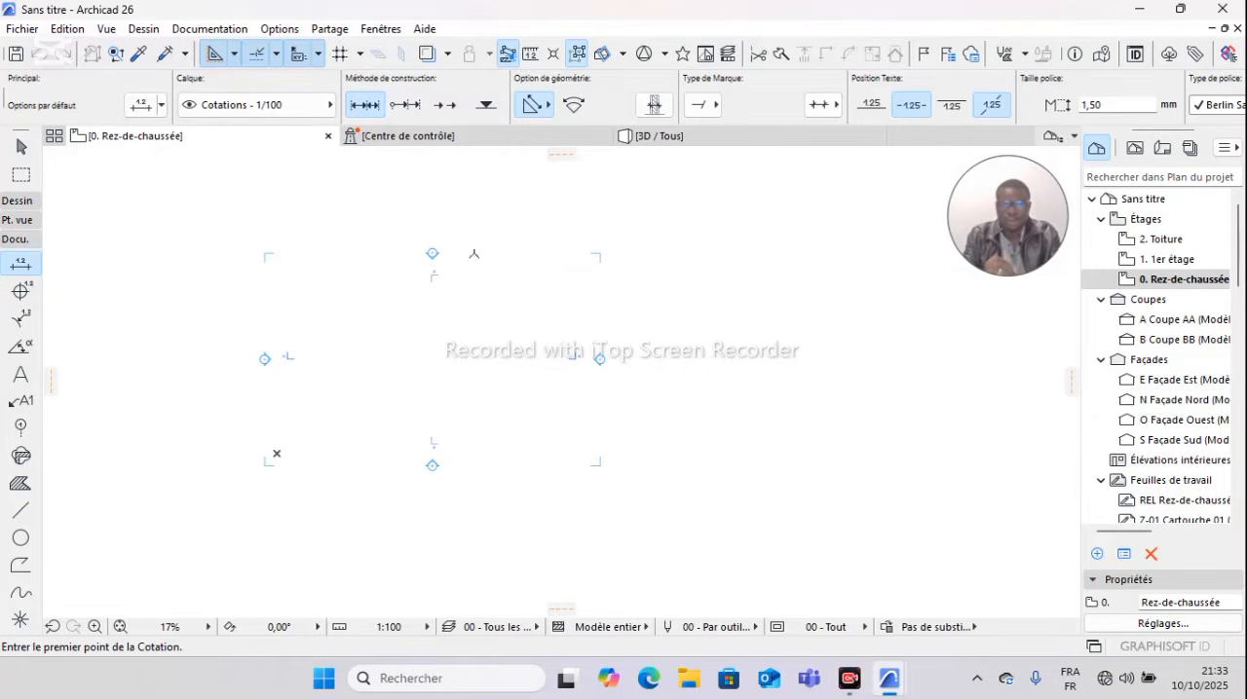
Step: Expand the Dessin tool group and widen the toolbox so that it shows the tool names
{"action": "left_click", "coordinate": [14, 201]}
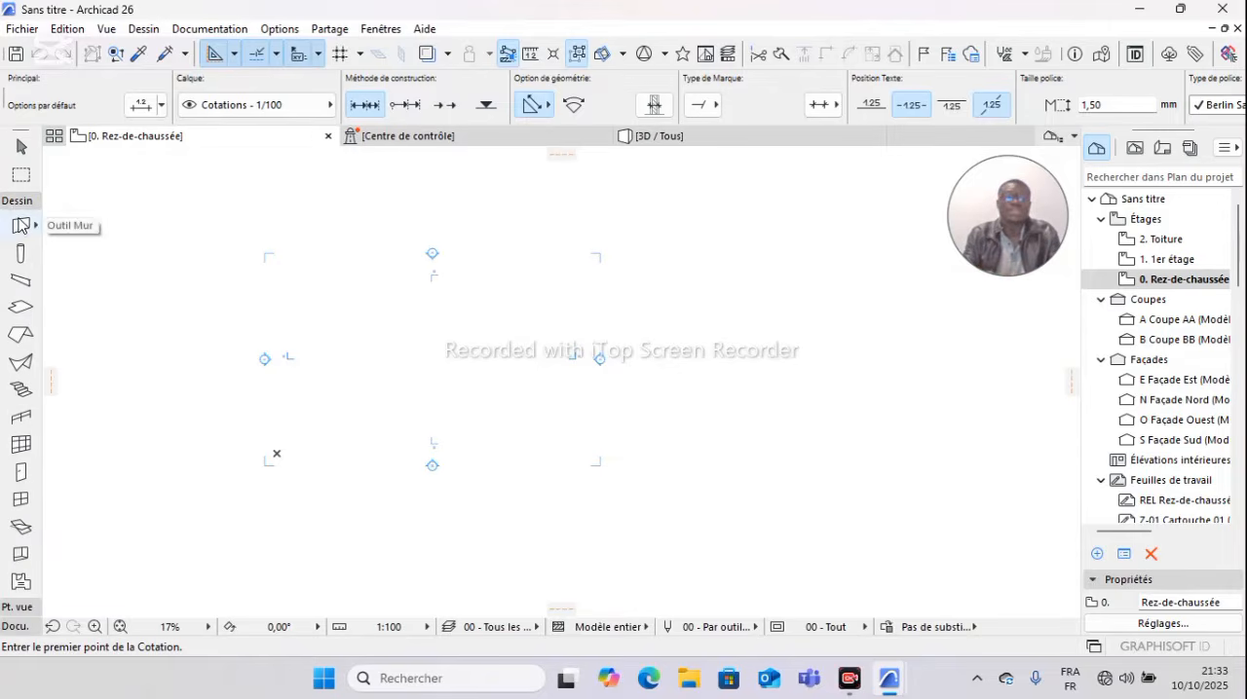
{"action": "double_click", "coordinate": [20, 226]}
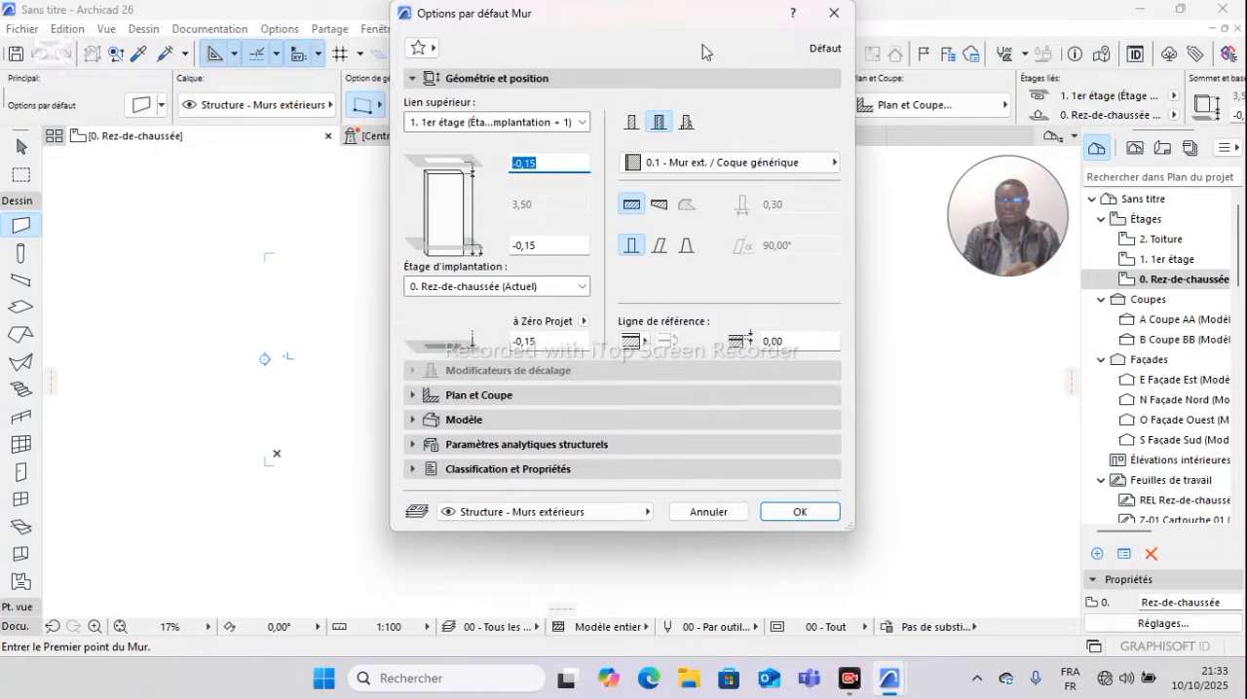
{"action": "left_click", "coordinate": [834, 12]}
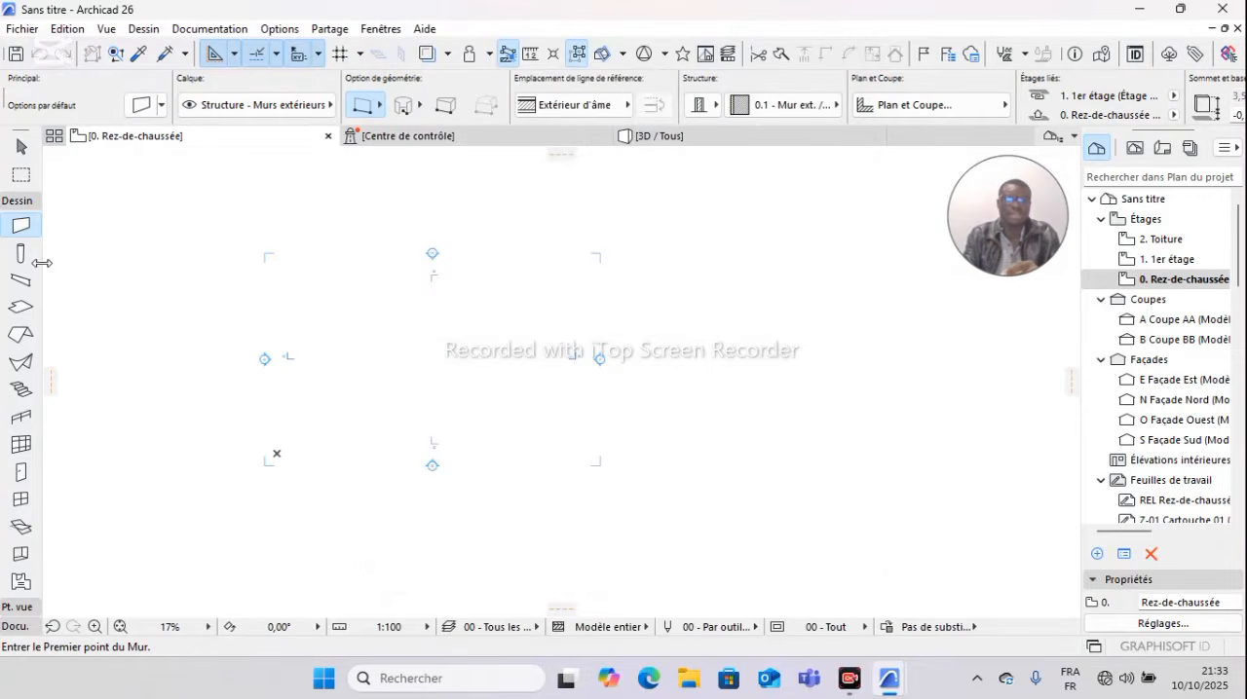
{"action": "left_click_drag", "start_coordinate": [39, 261], "coordinate": [128, 271]}
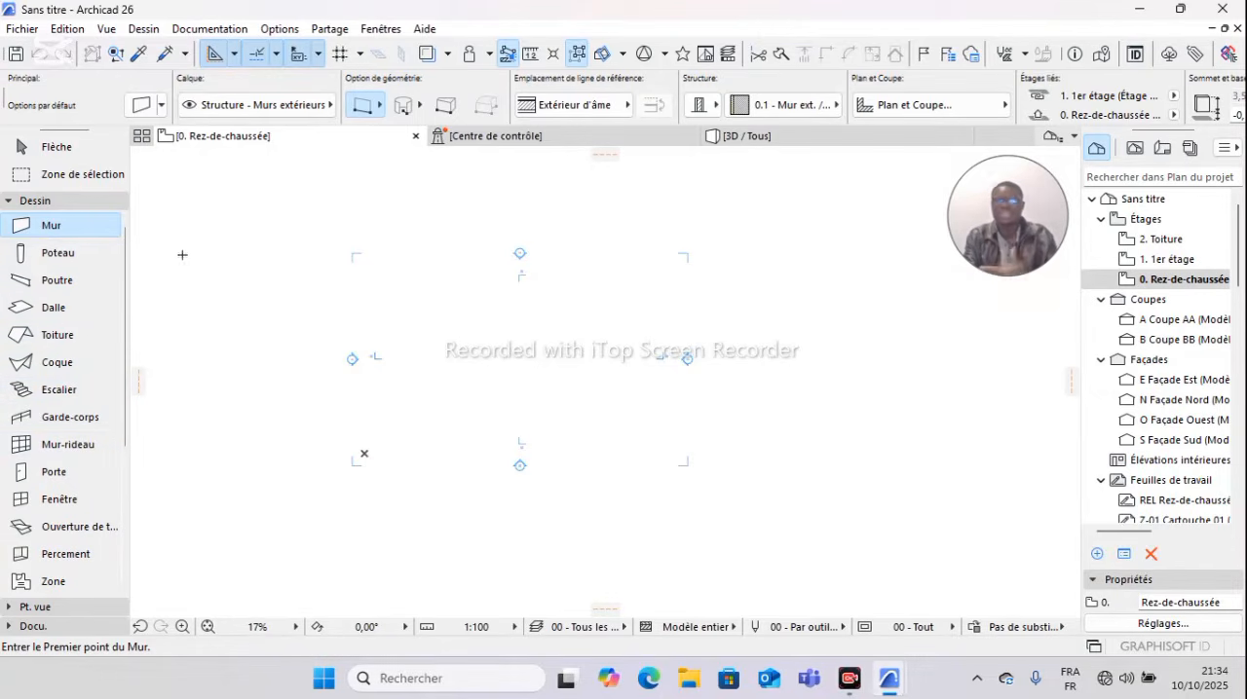
{"action": "double_click", "coordinate": [53, 226]}
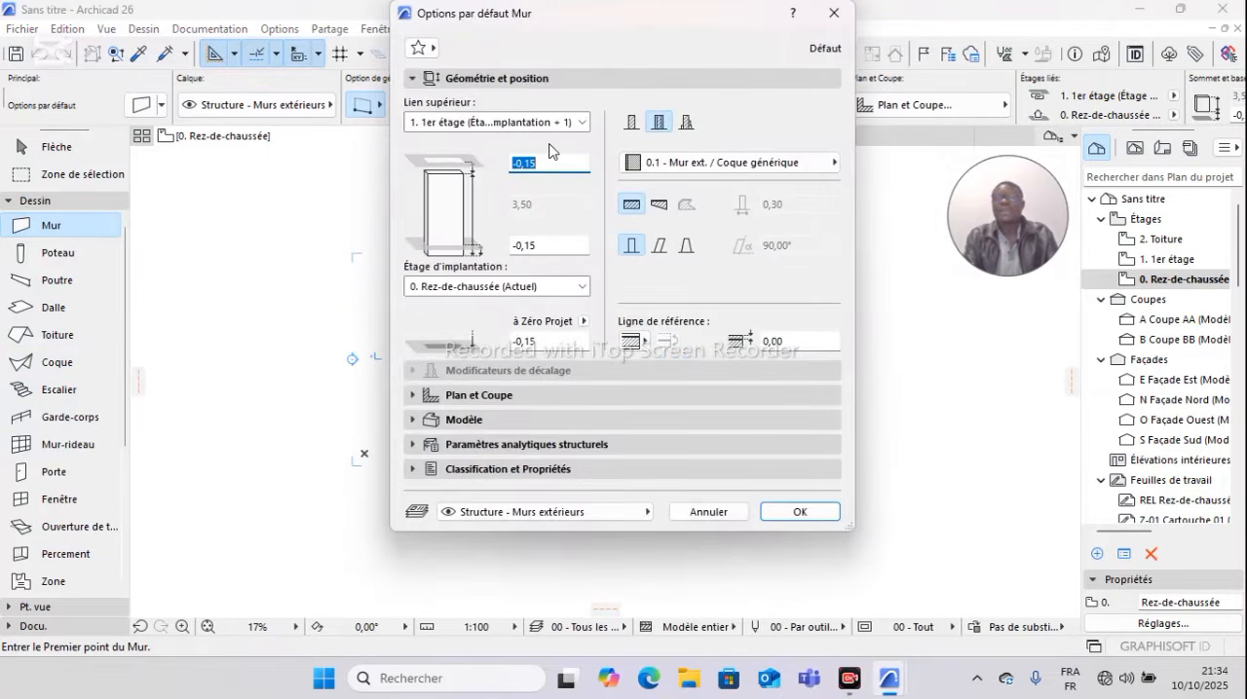
{"action": "left_click", "coordinate": [834, 13]}
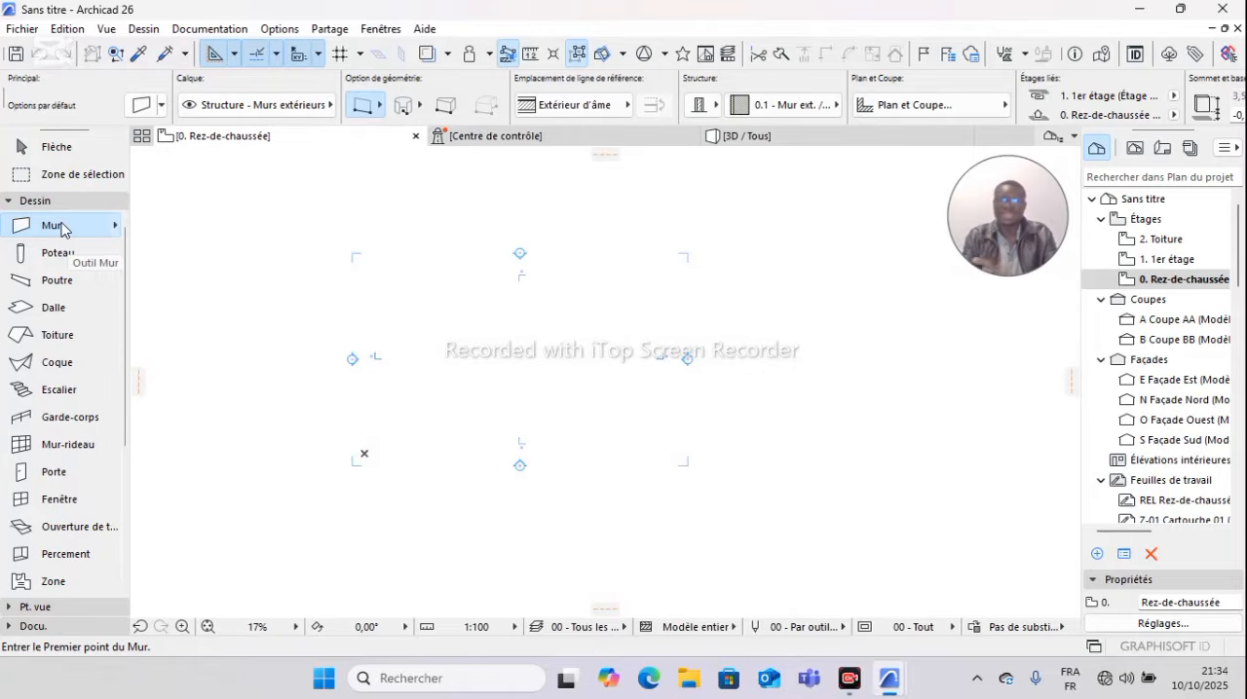
{"action": "left_click", "coordinate": [115, 226]}
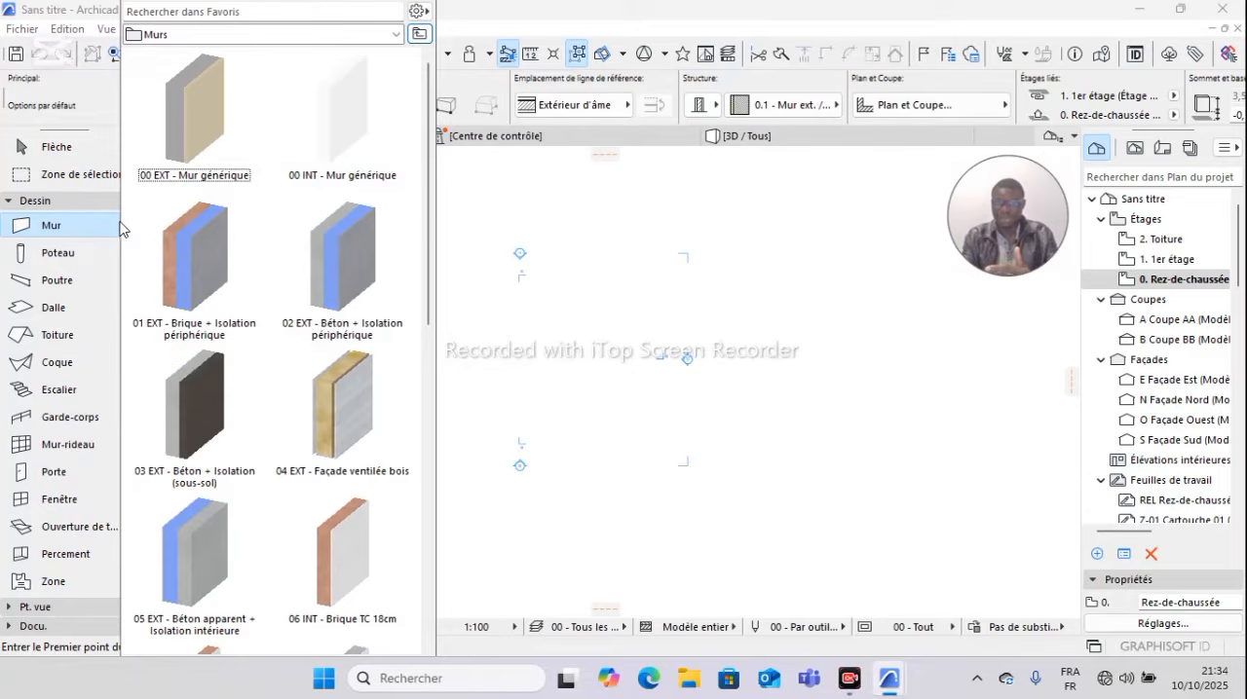
{"action": "left_click", "coordinate": [465, 217]}
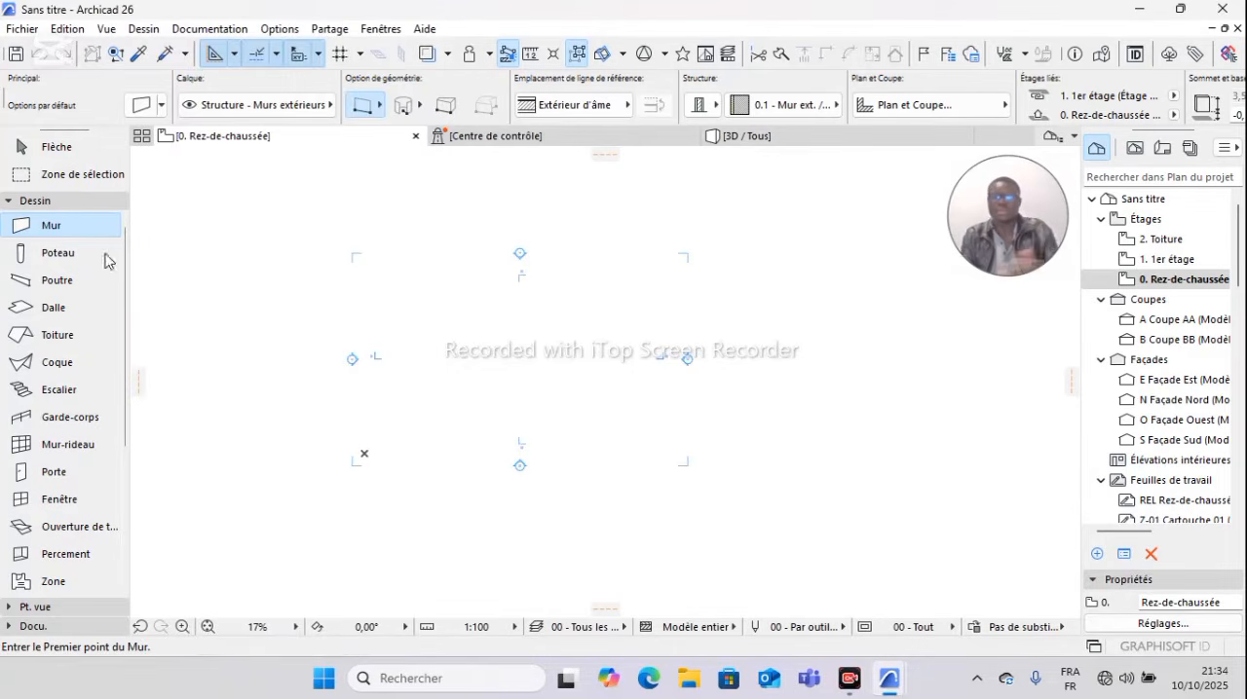
Step: Open the Wall tool's default settings and set both the top and base offsets to 0,00
{"action": "double_click", "coordinate": [78, 230]}
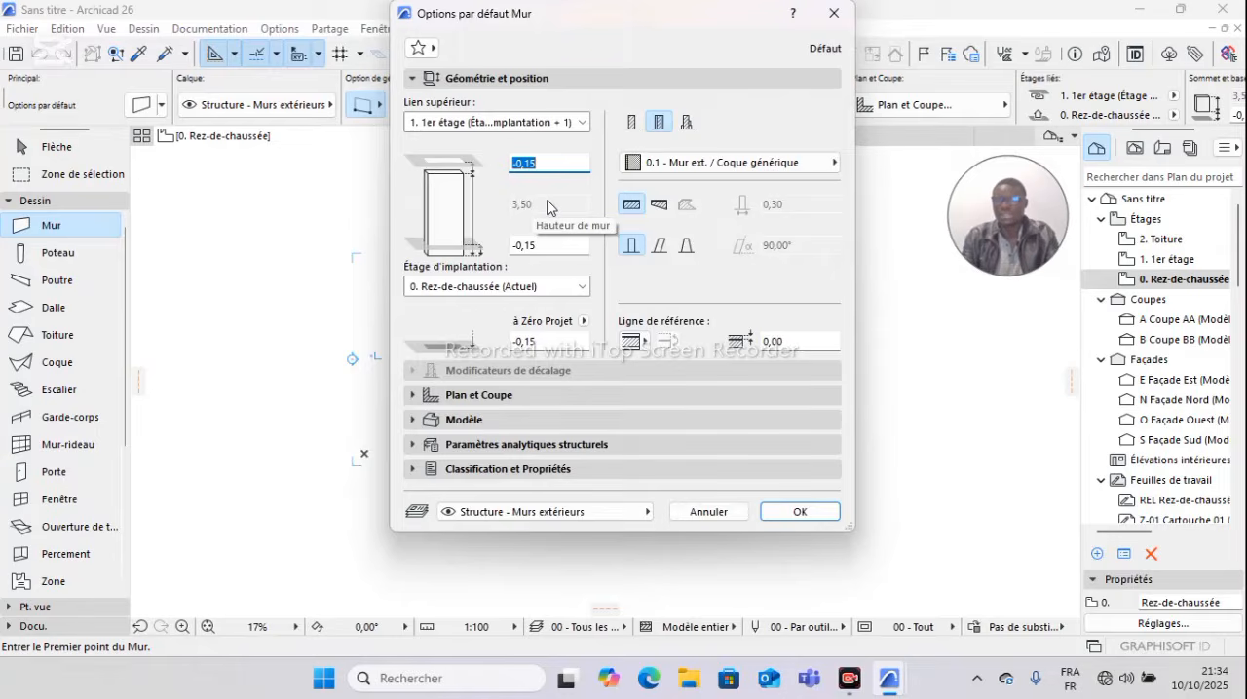
{"action": "left_click", "coordinate": [556, 166]}
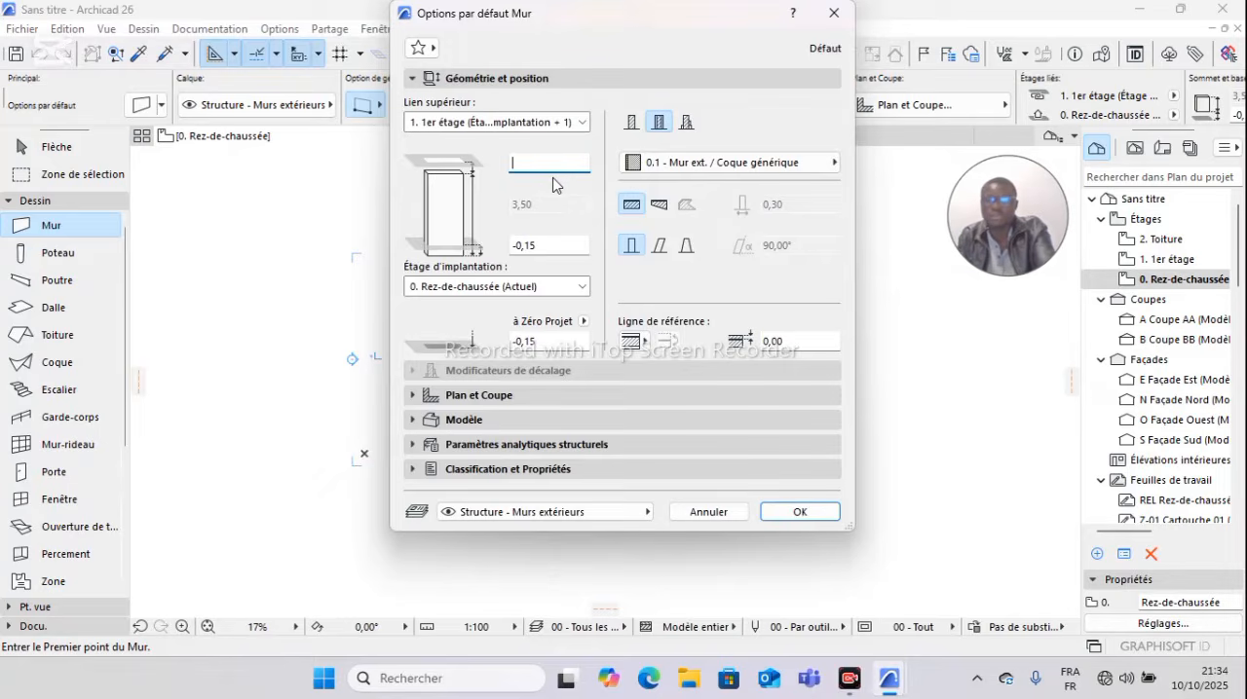
{"action": "type", "text": "0"}
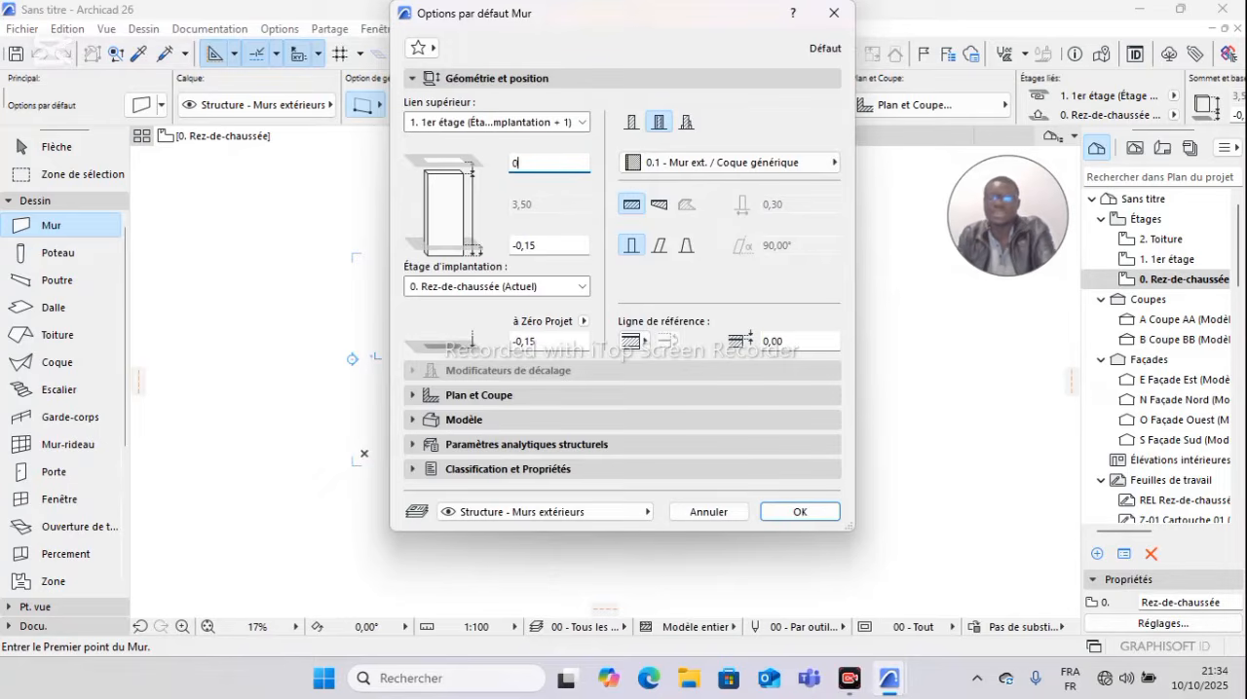
{"action": "left_click", "coordinate": [543, 244]}
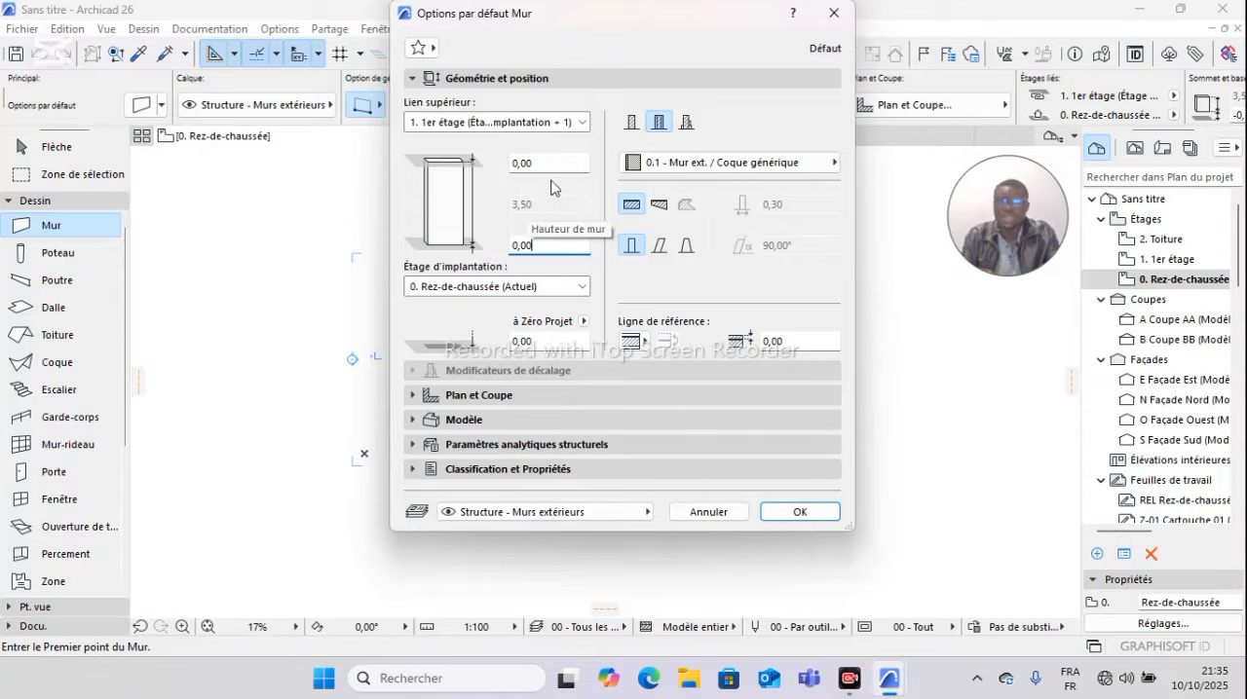
Step: Set the wall's upper link to Non lié and, after trying the composite and complex profile types, choose the basic structure
{"action": "left_click", "coordinate": [582, 122]}
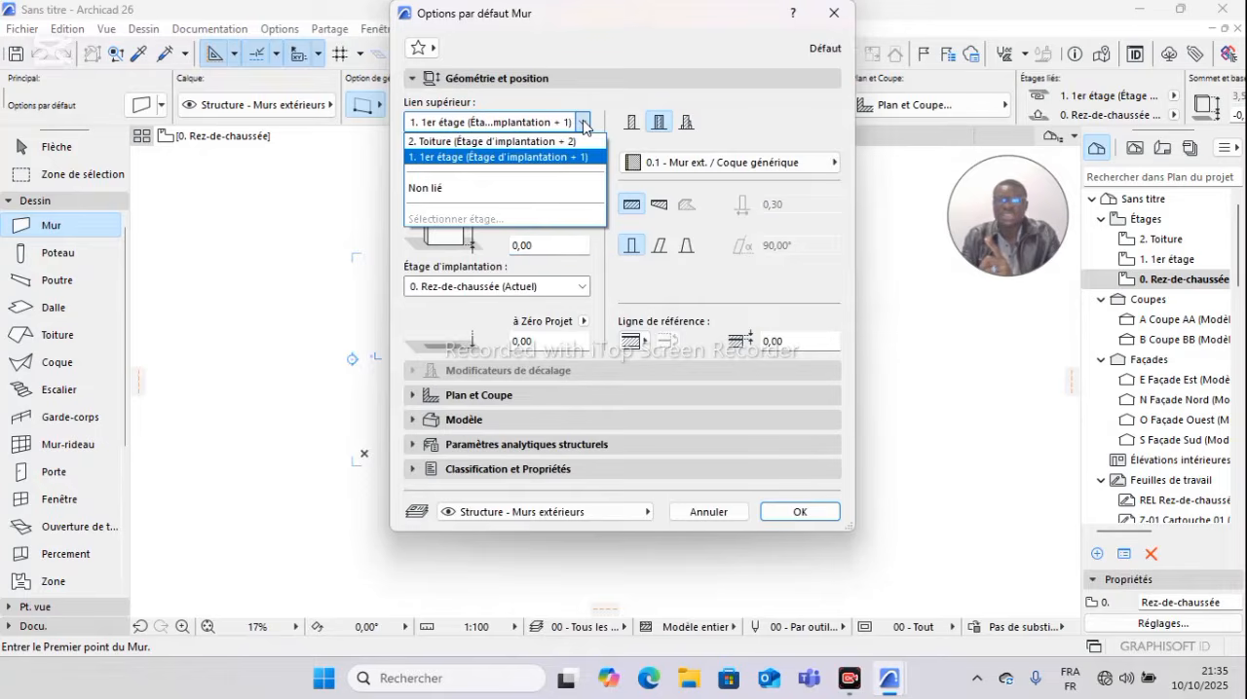
{"action": "left_click", "coordinate": [549, 188]}
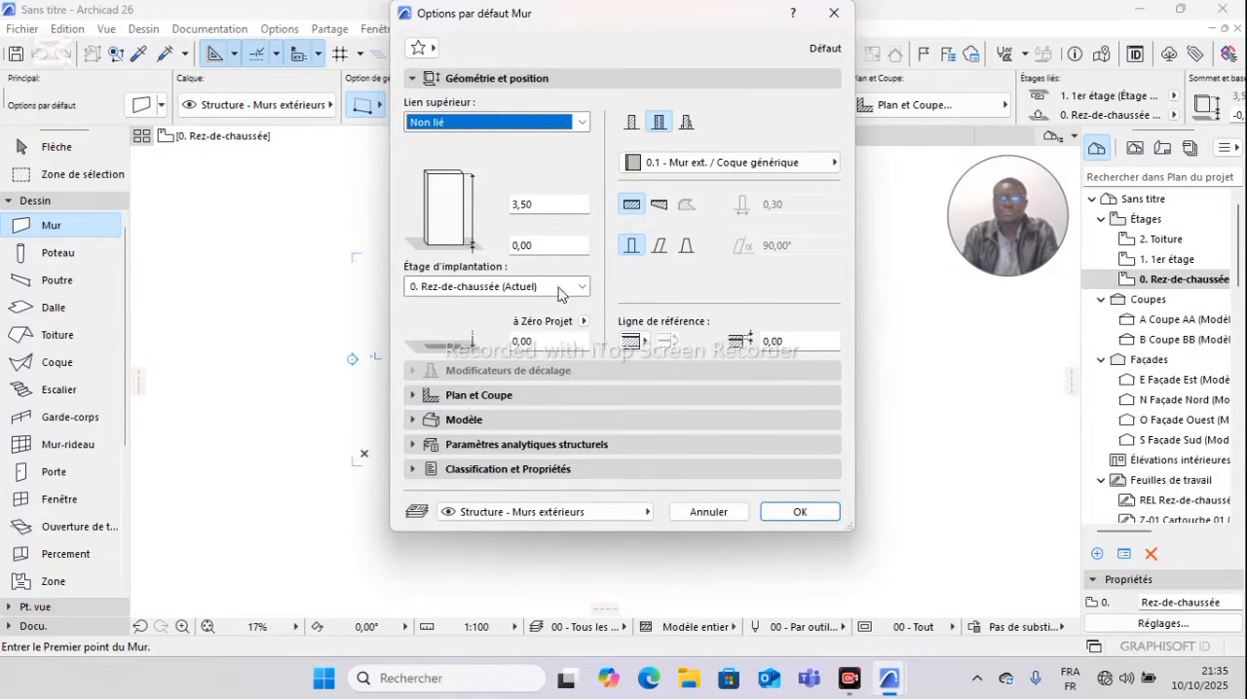
{"action": "left_click", "coordinate": [630, 123]}
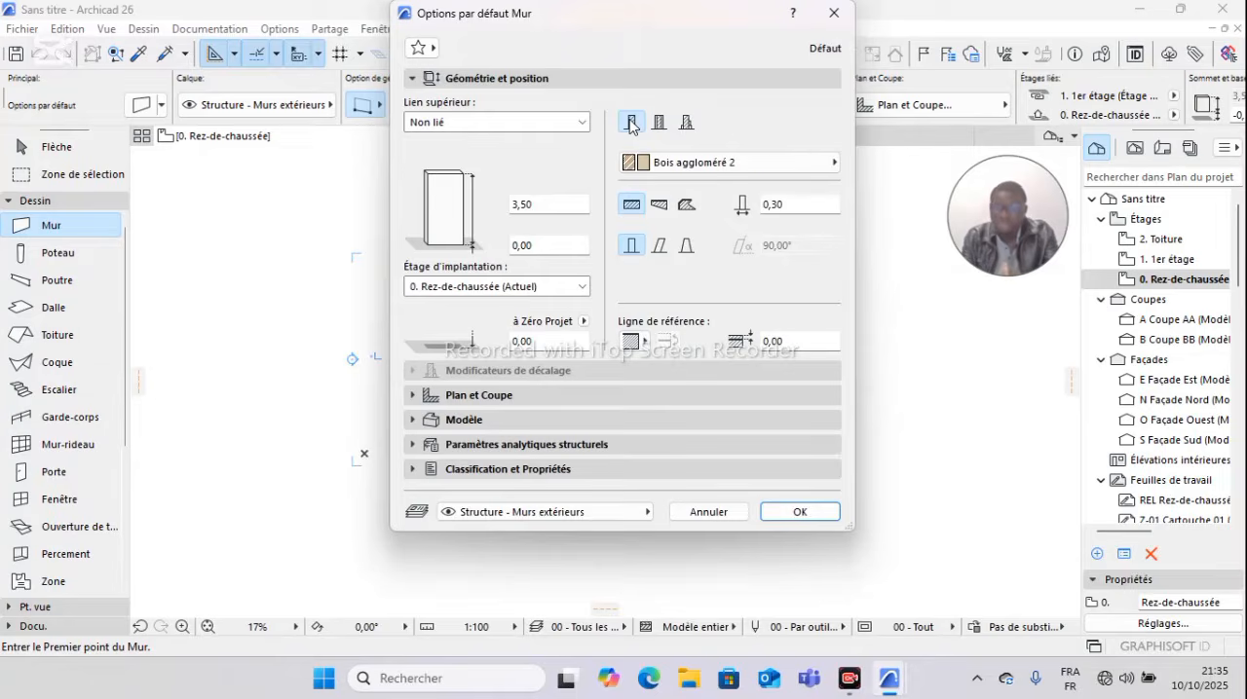
{"action": "left_click", "coordinate": [659, 122]}
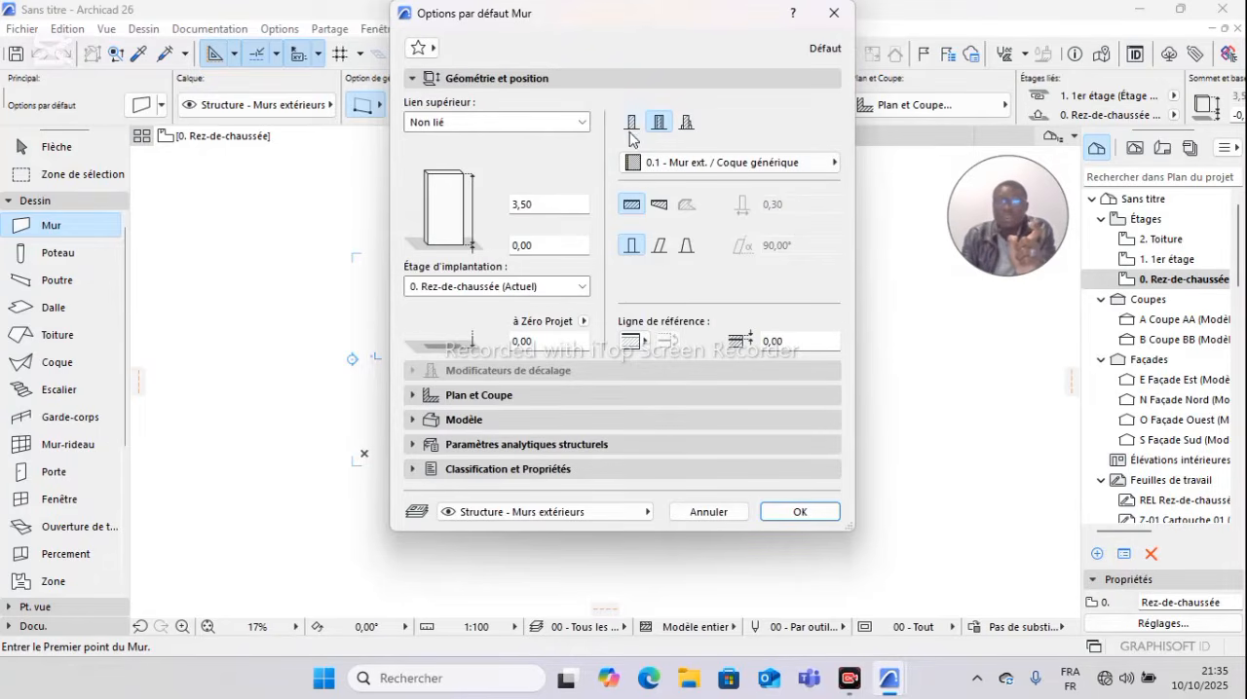
{"action": "left_click", "coordinate": [687, 122]}
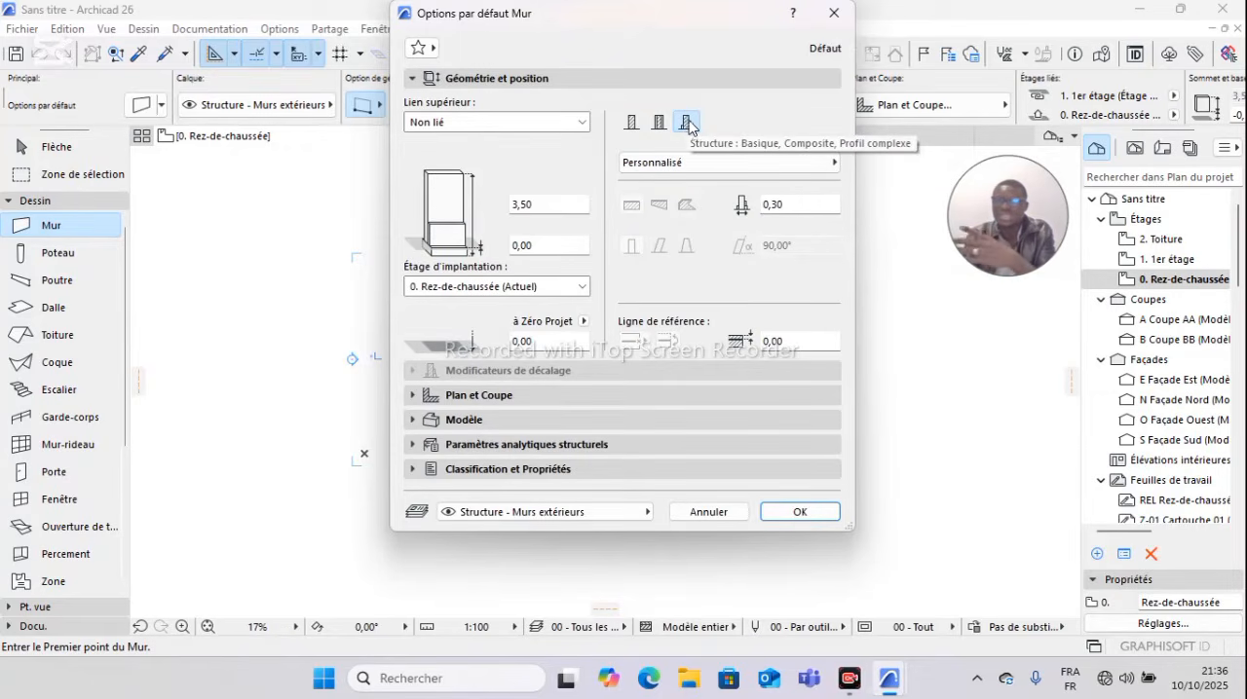
{"action": "left_click", "coordinate": [631, 124]}
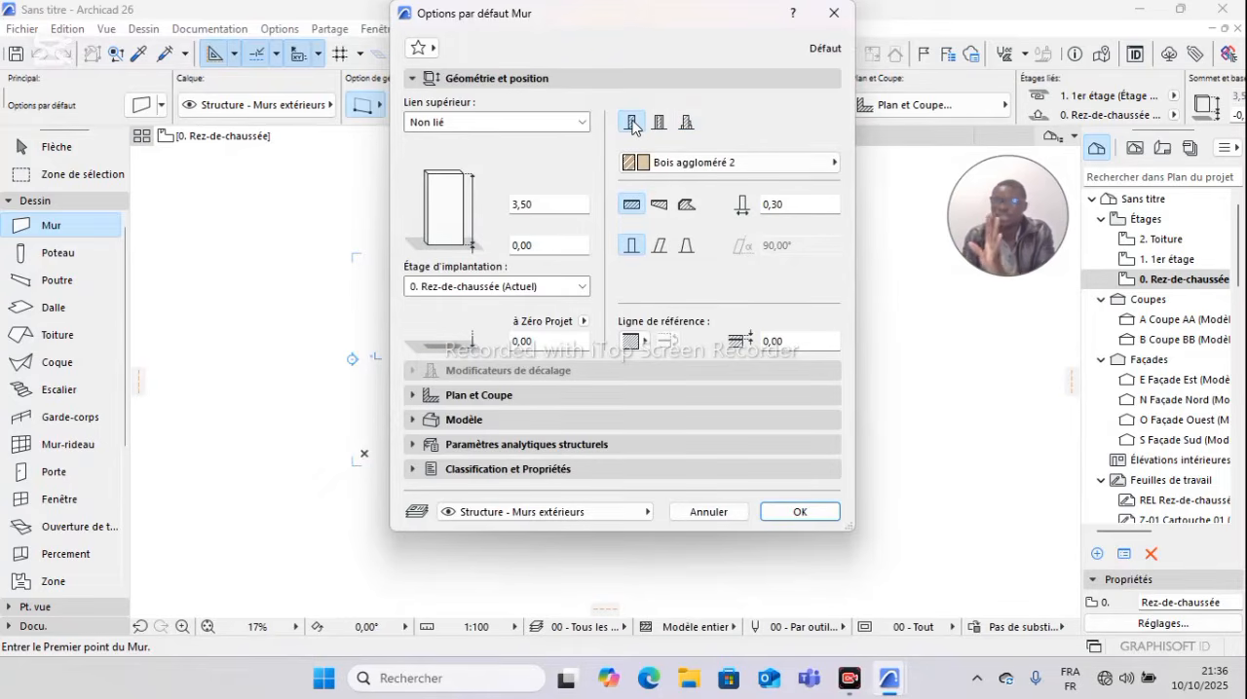
Step: Set the default wall's building material to GEN - Revêtement ext. and its thickness to 0,20
{"action": "left_click", "coordinate": [834, 164]}
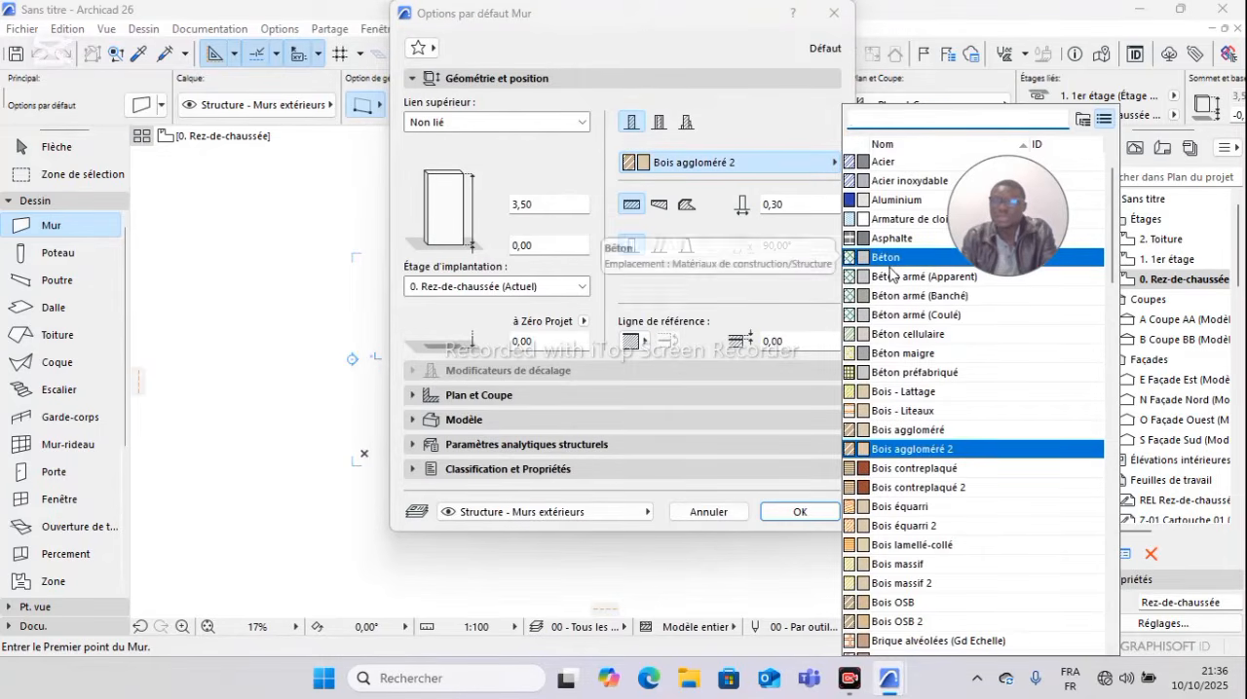
{"action": "scroll", "coordinate": [929, 346], "scroll_direction": "down", "scroll_amount": 4}
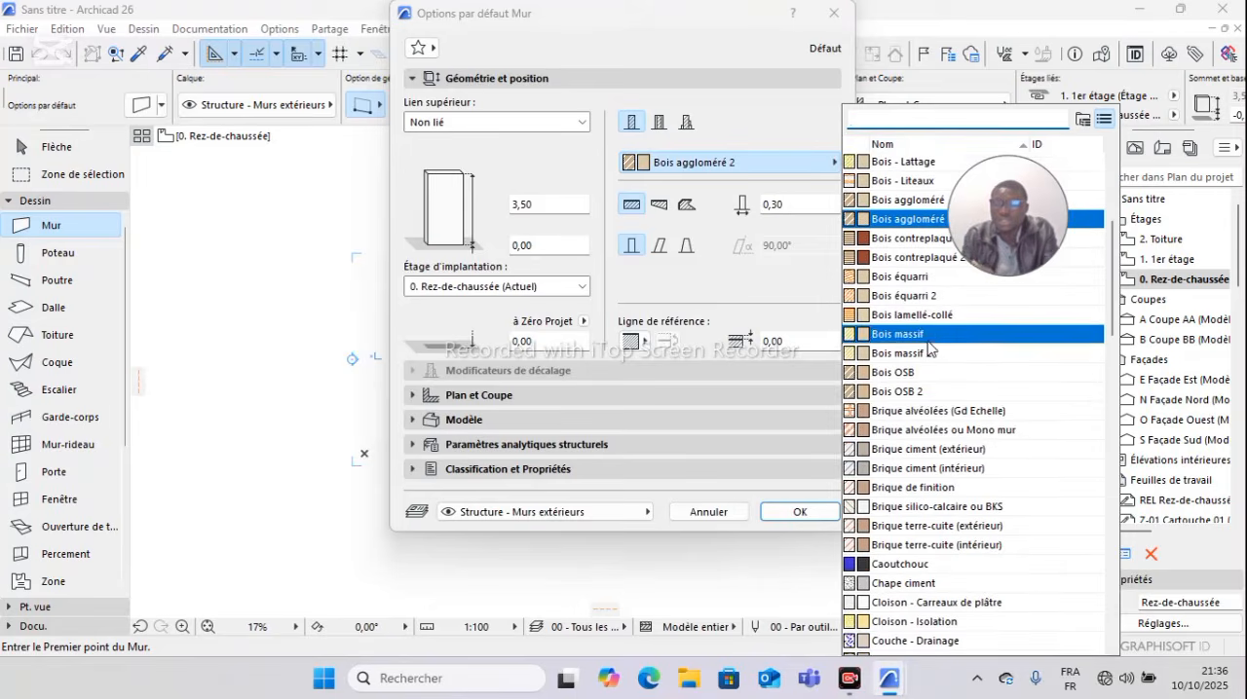
{"action": "scroll", "coordinate": [906, 355], "scroll_direction": "down", "scroll_amount": 5}
{"action": "scroll", "coordinate": [909, 356], "scroll_direction": "down", "scroll_amount": 8}
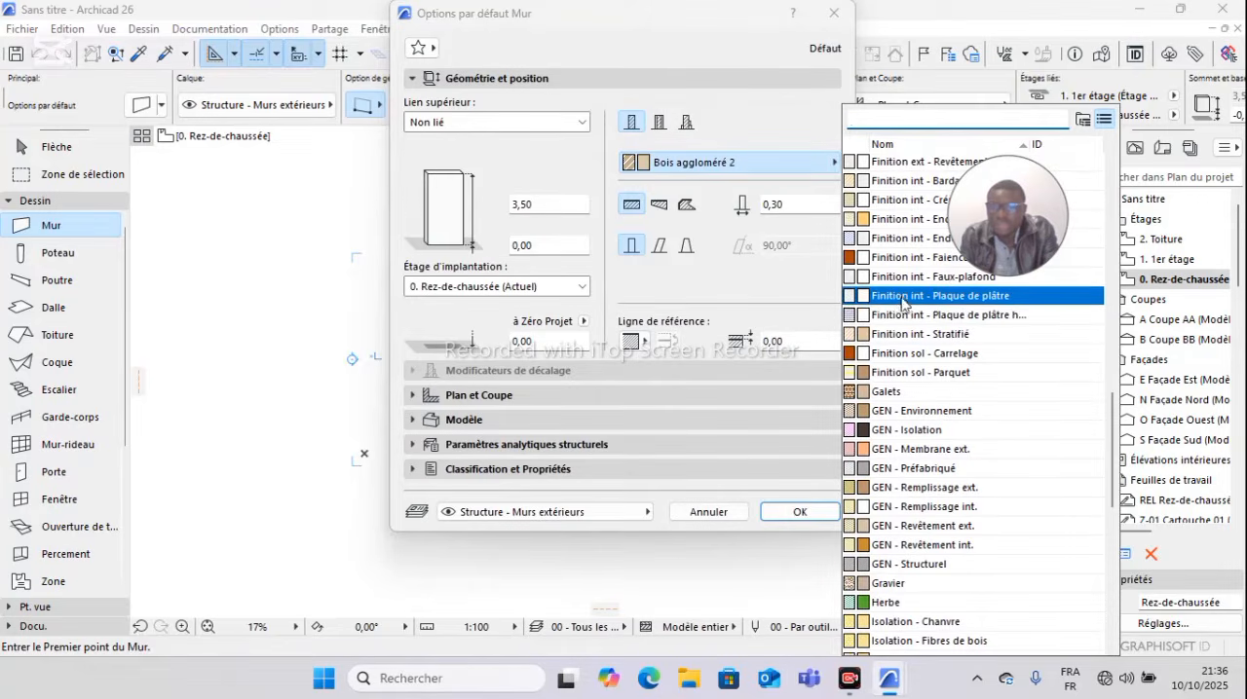
{"action": "scroll", "coordinate": [935, 431], "scroll_direction": "down", "scroll_amount": 2}
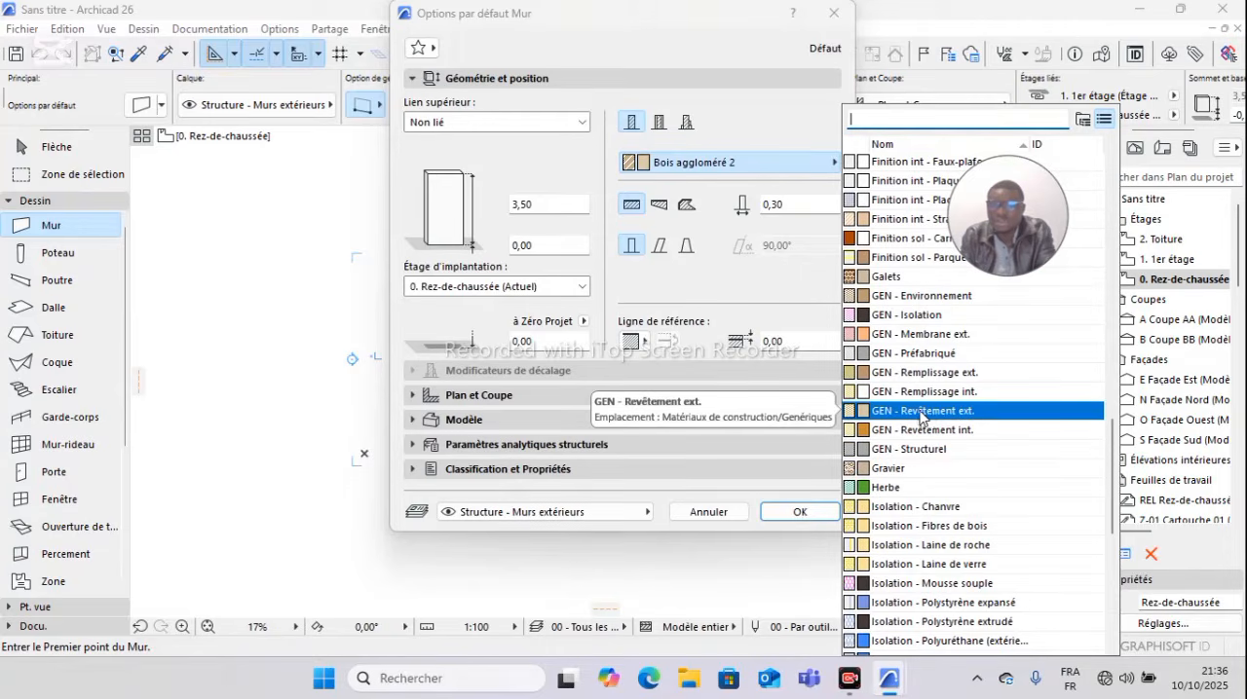
{"action": "left_click", "coordinate": [965, 412]}
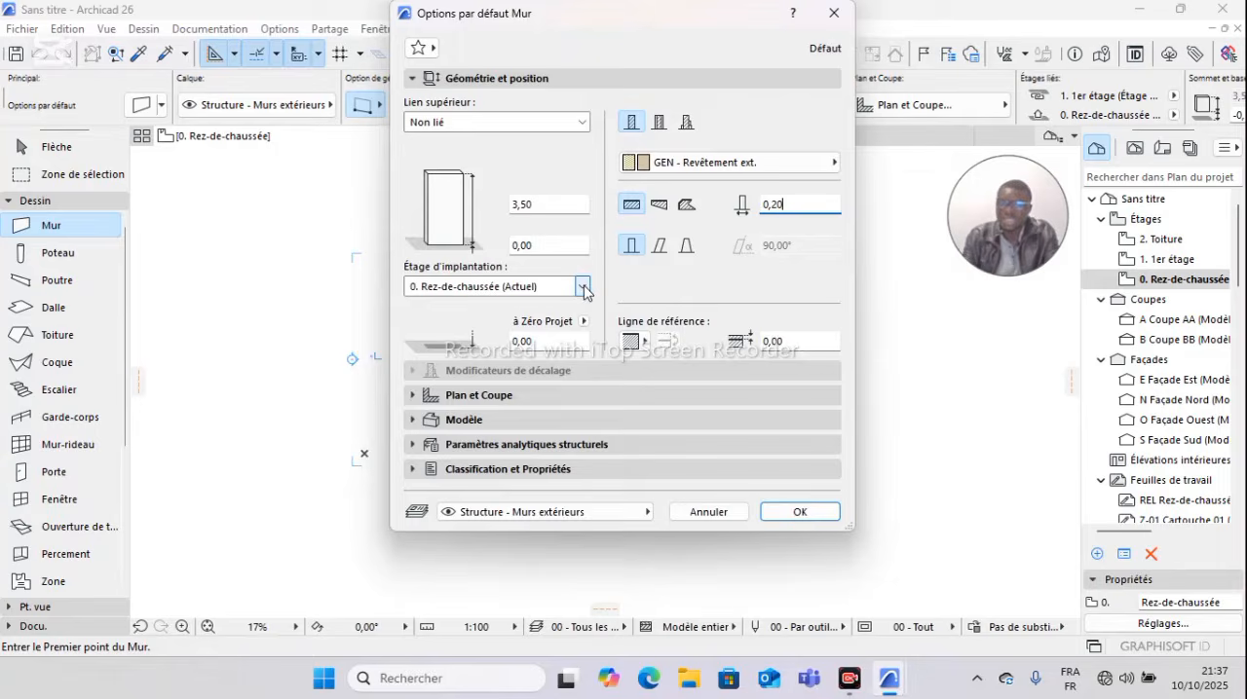
Step: Assign pen 21 (0.25 mm) to both the cut lines and the uncut lines of the default wall
{"action": "left_click", "coordinate": [480, 395]}
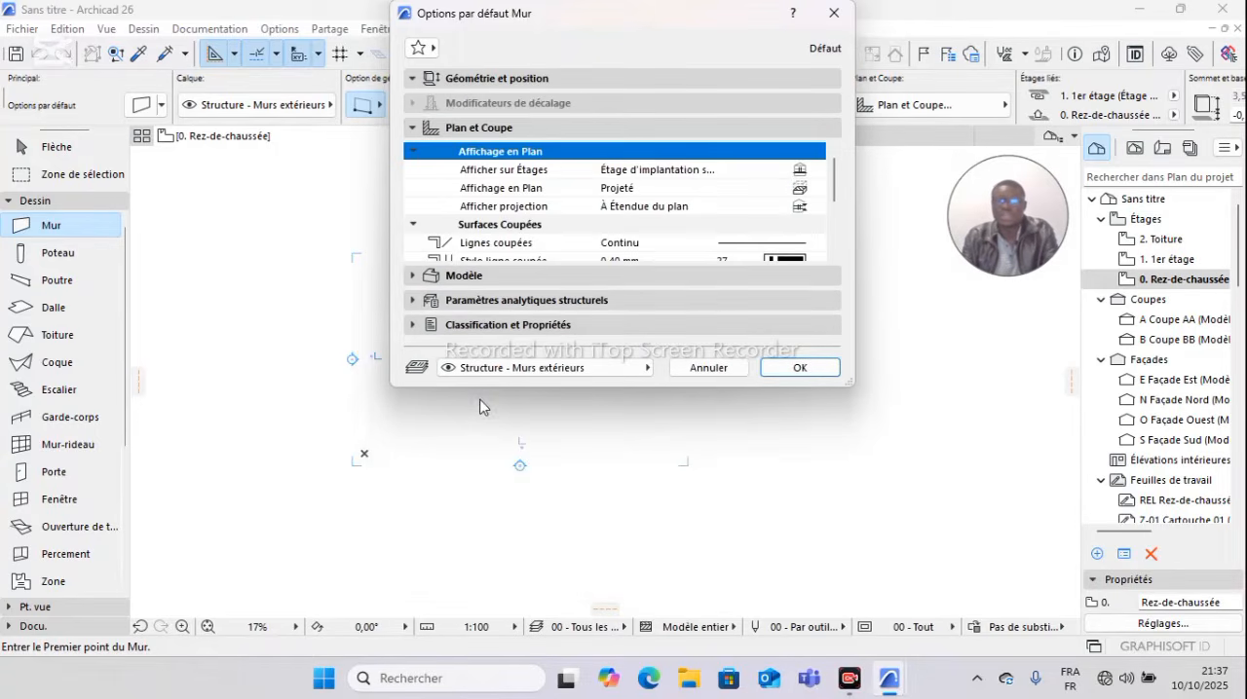
{"action": "scroll", "coordinate": [682, 255], "scroll_direction": "down", "scroll_amount": 3}
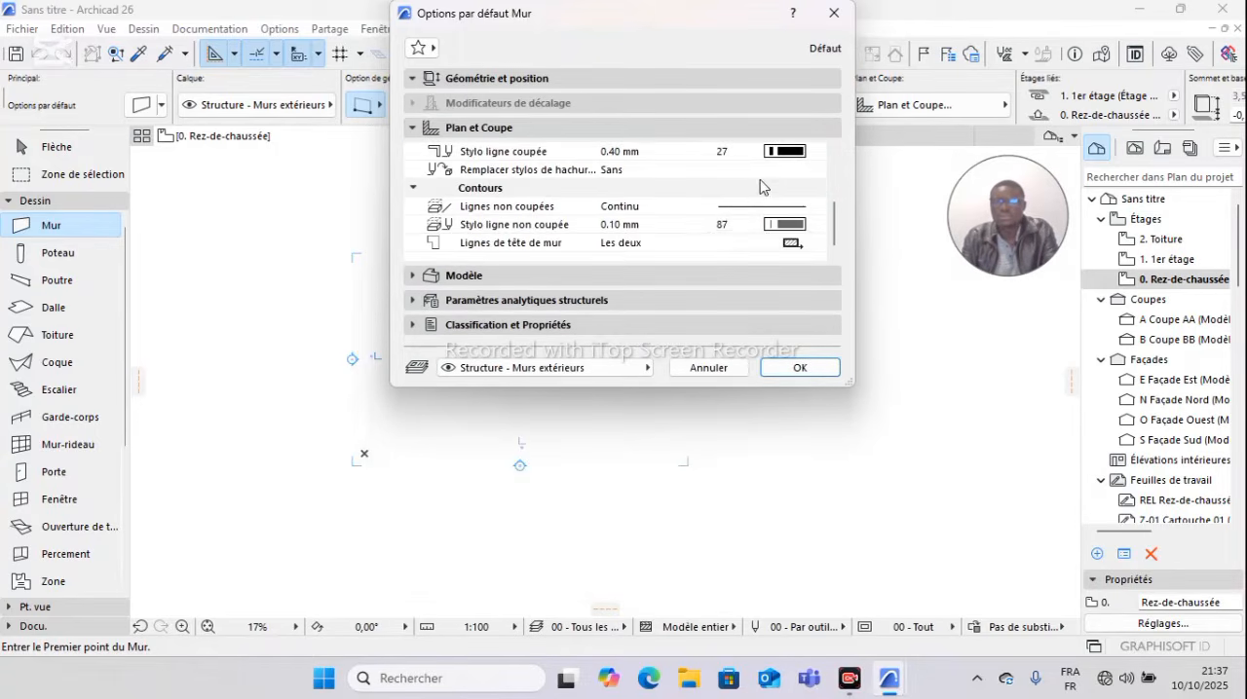
{"action": "scroll", "coordinate": [696, 229], "scroll_direction": "up", "scroll_amount": 3}
{"action": "scroll", "coordinate": [793, 241], "scroll_direction": "down", "scroll_amount": 2}
{"action": "left_click", "coordinate": [787, 208]}
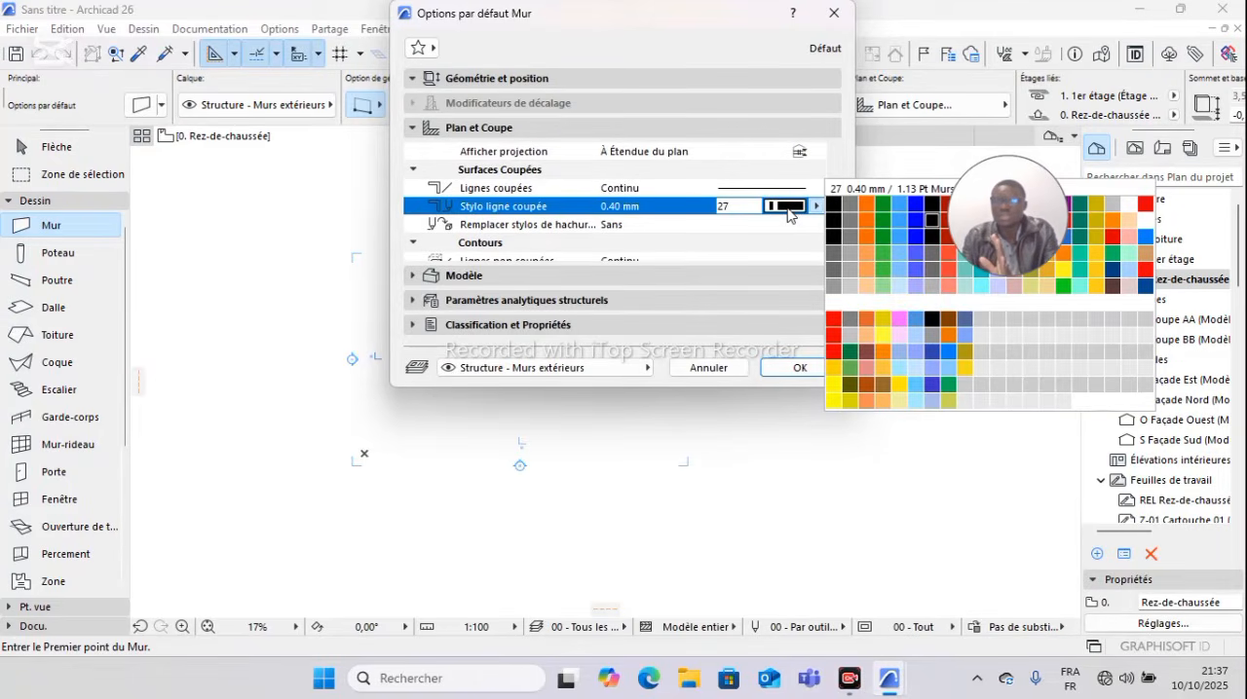
{"action": "left_click", "coordinate": [836, 224]}
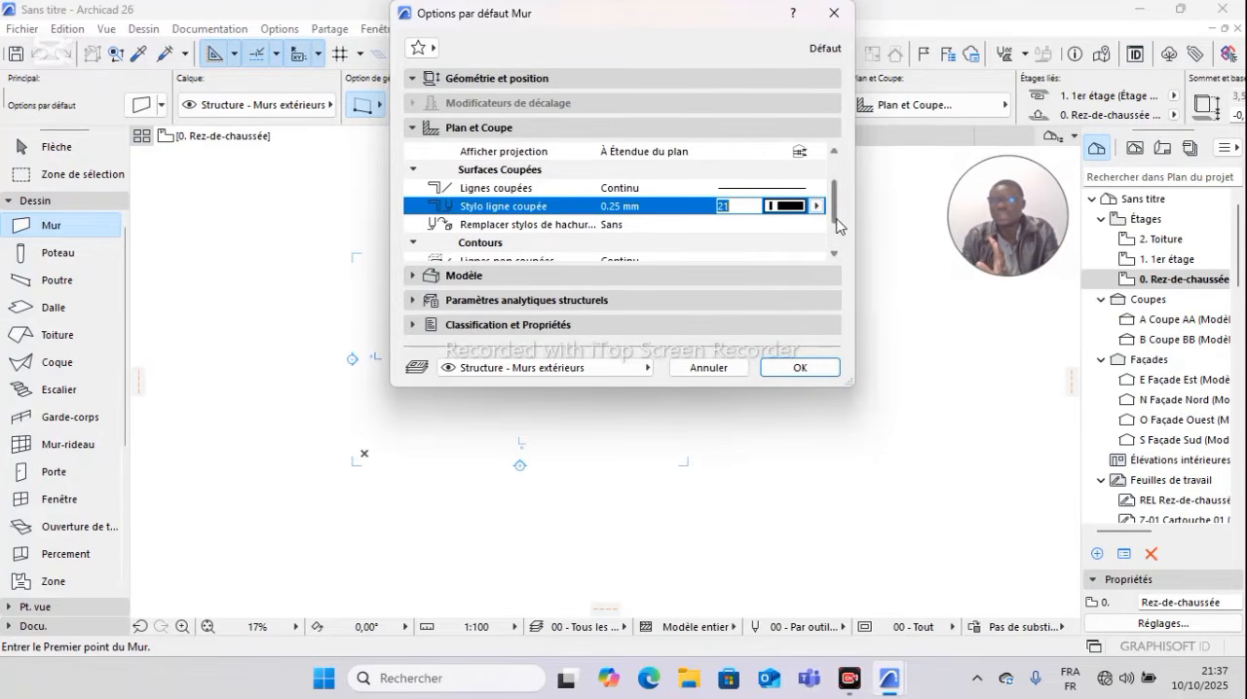
{"action": "scroll", "coordinate": [798, 229], "scroll_direction": "down", "scroll_amount": 1}
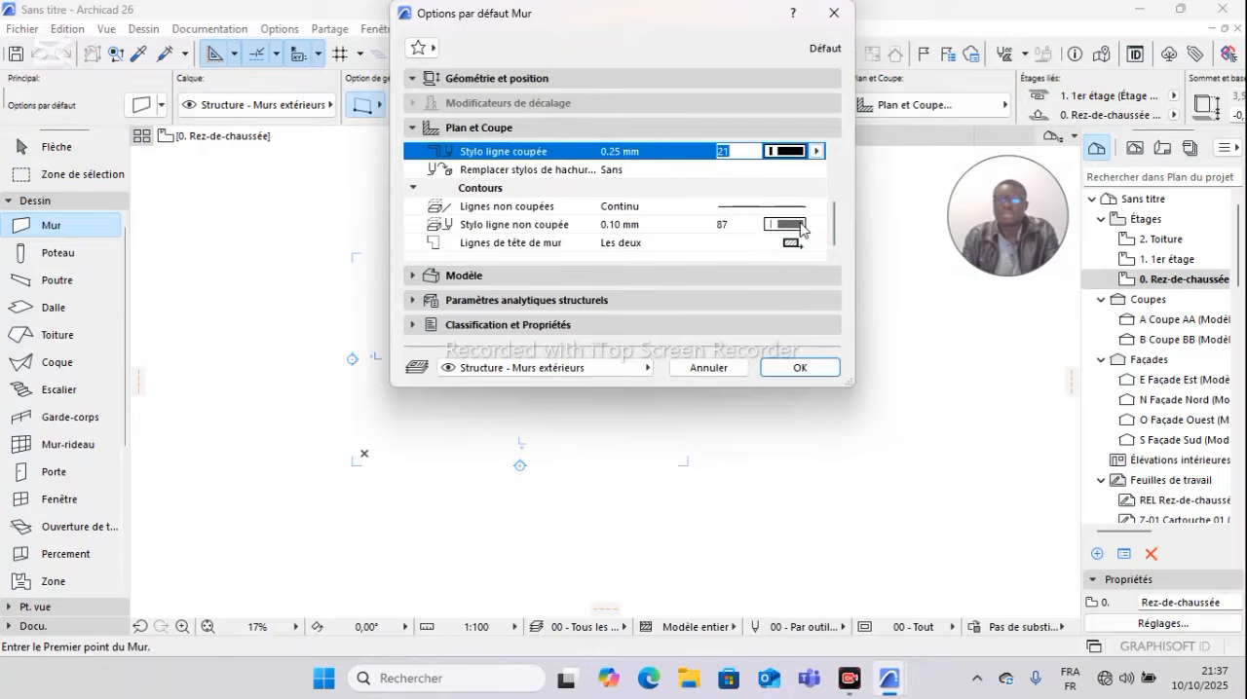
{"action": "left_click", "coordinate": [801, 229]}
{"action": "left_click", "coordinate": [830, 238]}
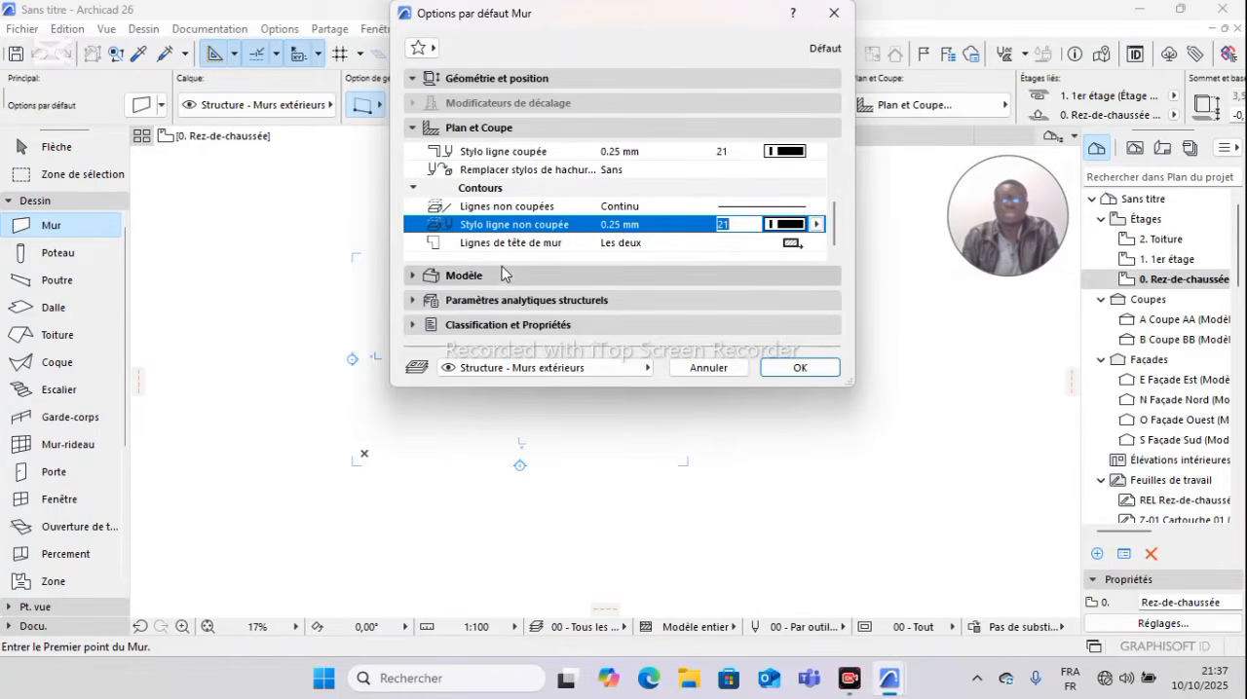
Step: Override the wall's exterior face surface with Brique - Blanche naturelle, searching the surface list for "bla"
{"action": "left_click", "coordinate": [506, 278]}
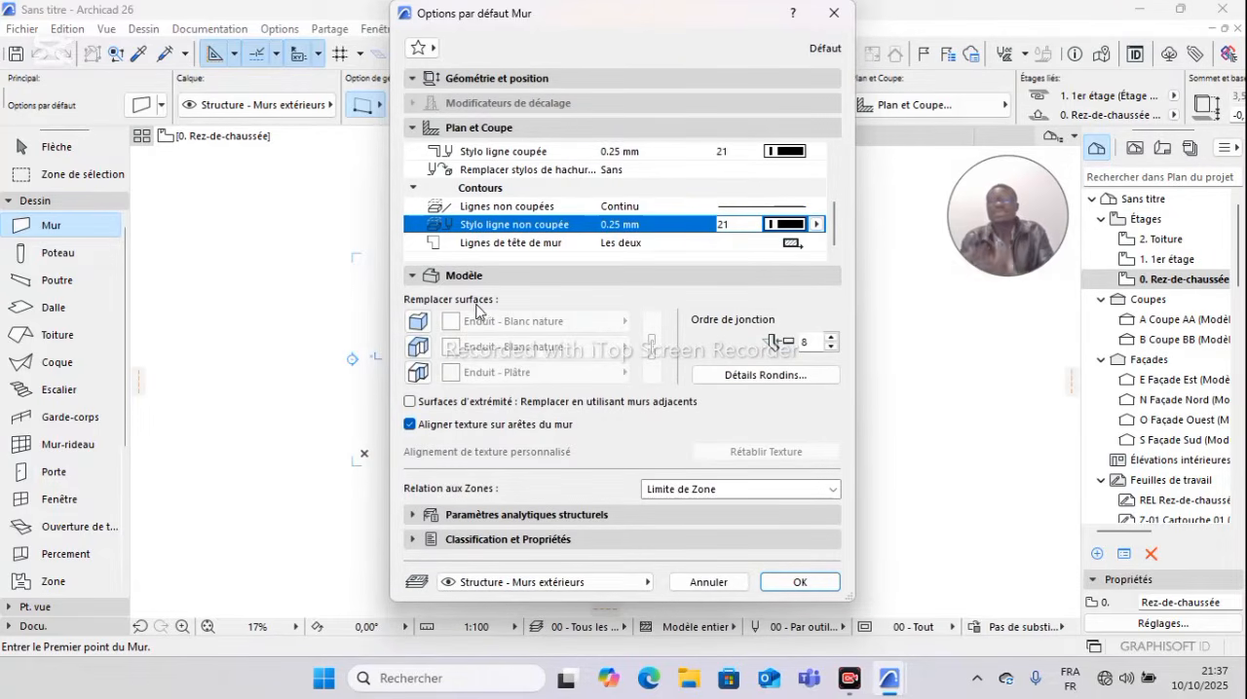
{"action": "left_click", "coordinate": [419, 322]}
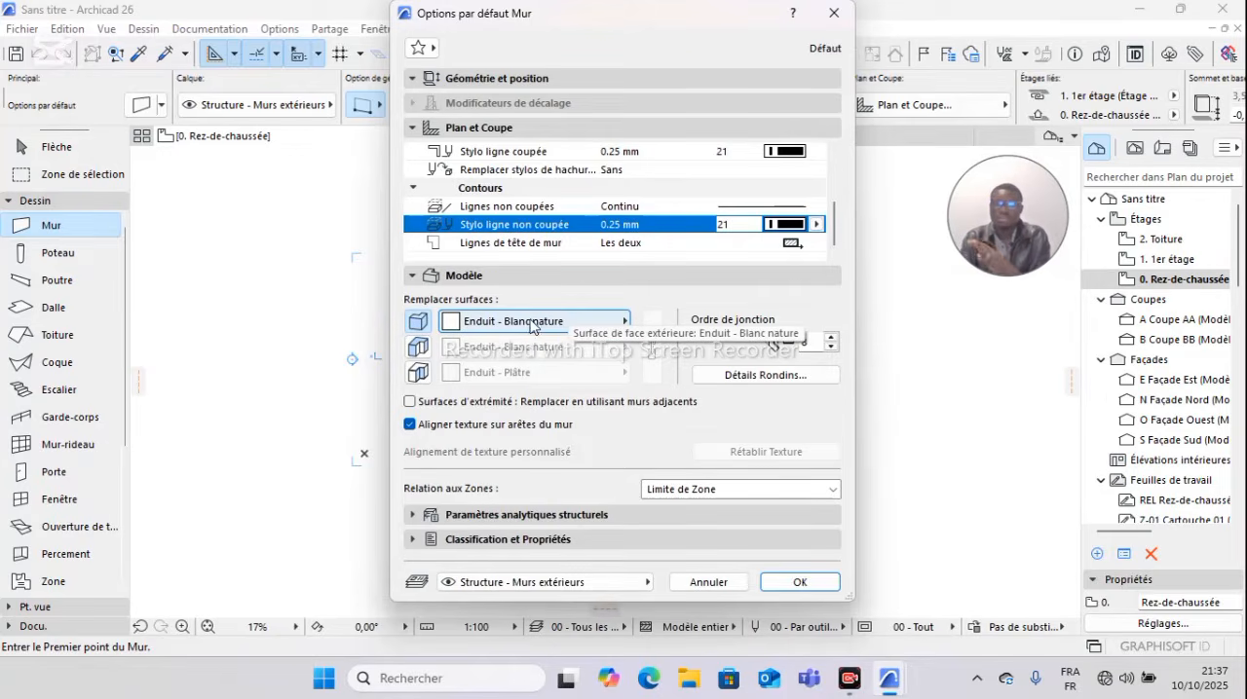
{"action": "left_click", "coordinate": [623, 326]}
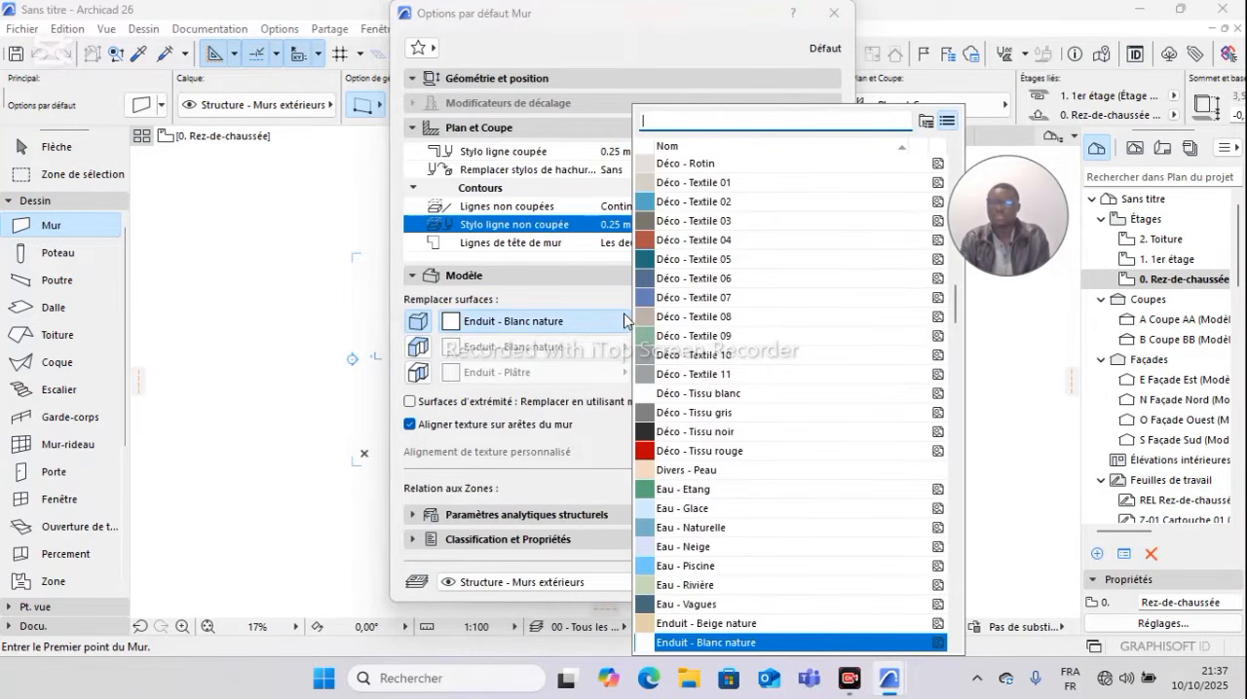
{"action": "scroll", "coordinate": [668, 193], "scroll_direction": "down", "scroll_amount": 12}
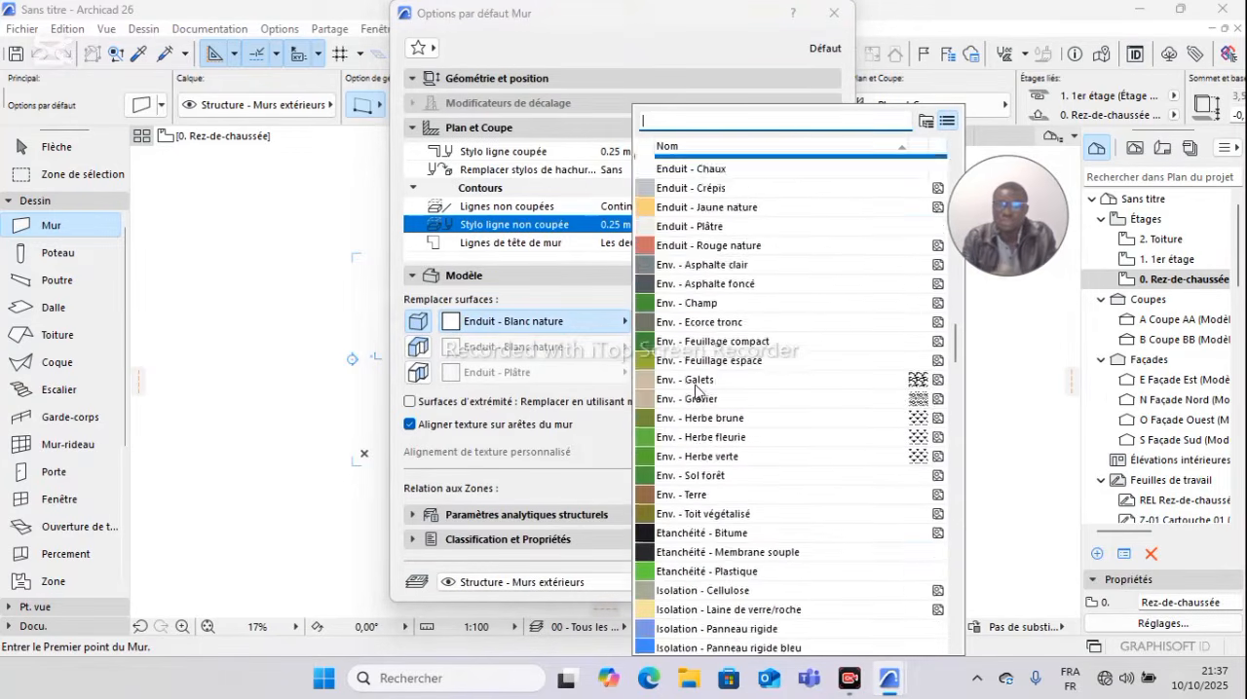
{"action": "scroll", "coordinate": [682, 292], "scroll_direction": "up", "scroll_amount": 3}
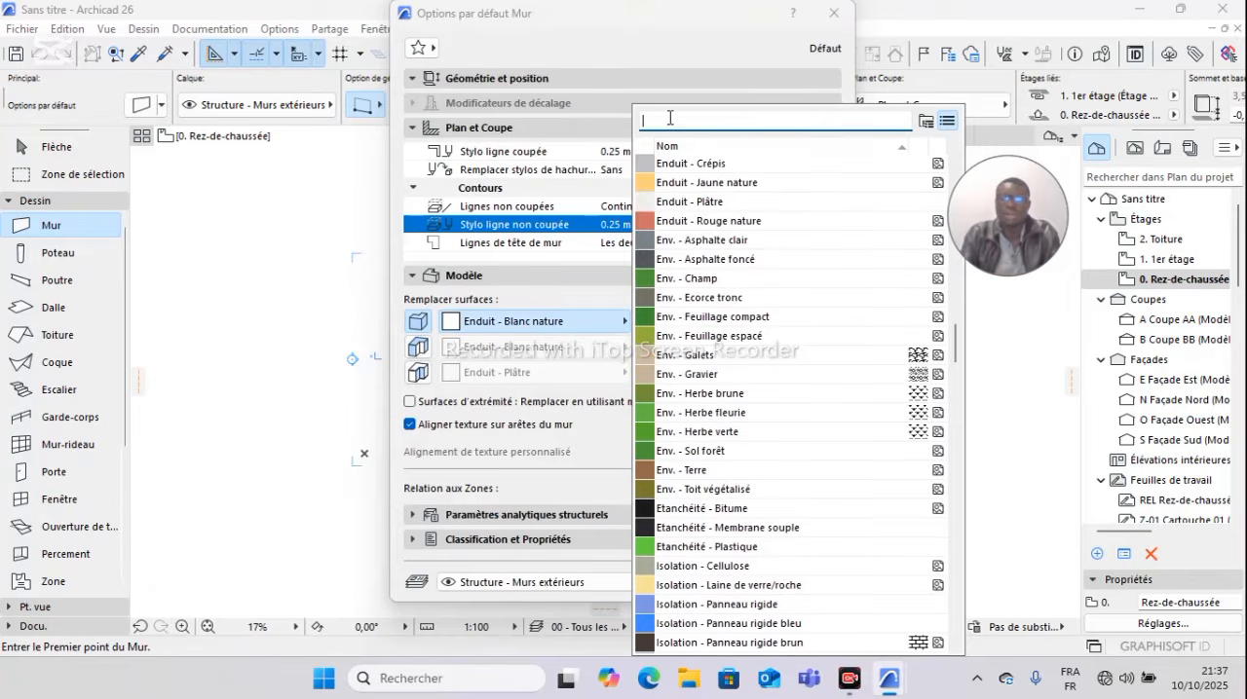
{"action": "type", "text": "bl"}
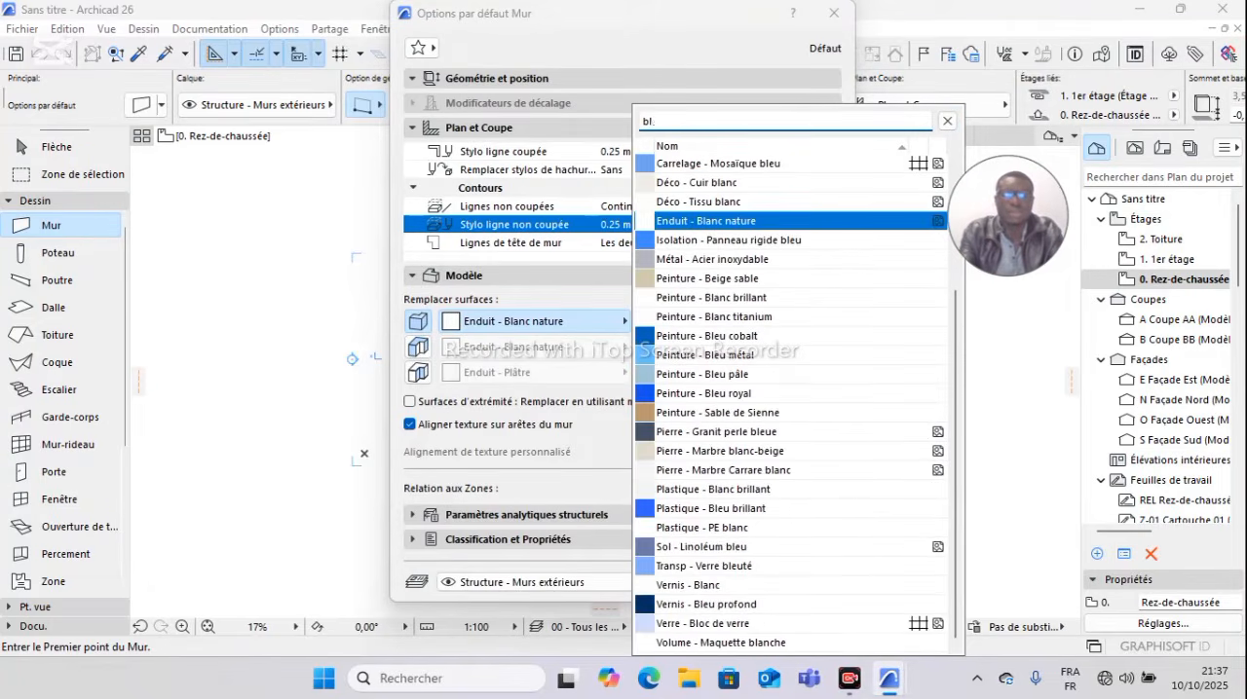
{"action": "type", "text": "a"}
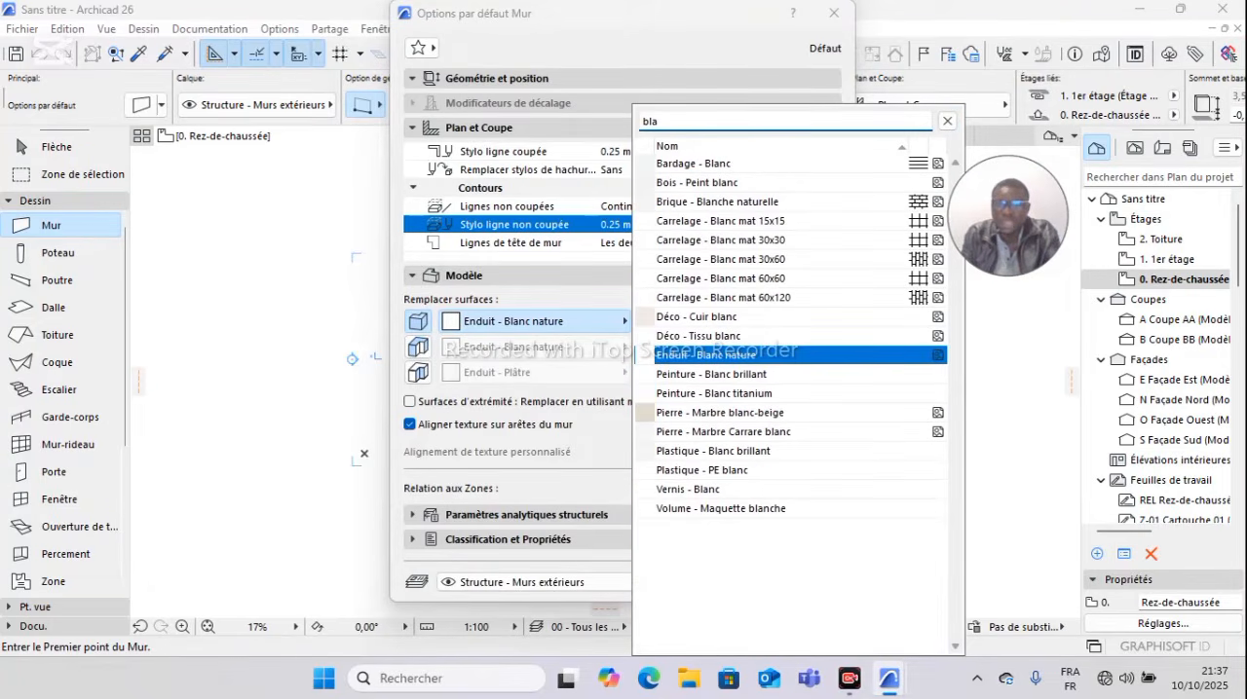
{"action": "left_click", "coordinate": [734, 203]}
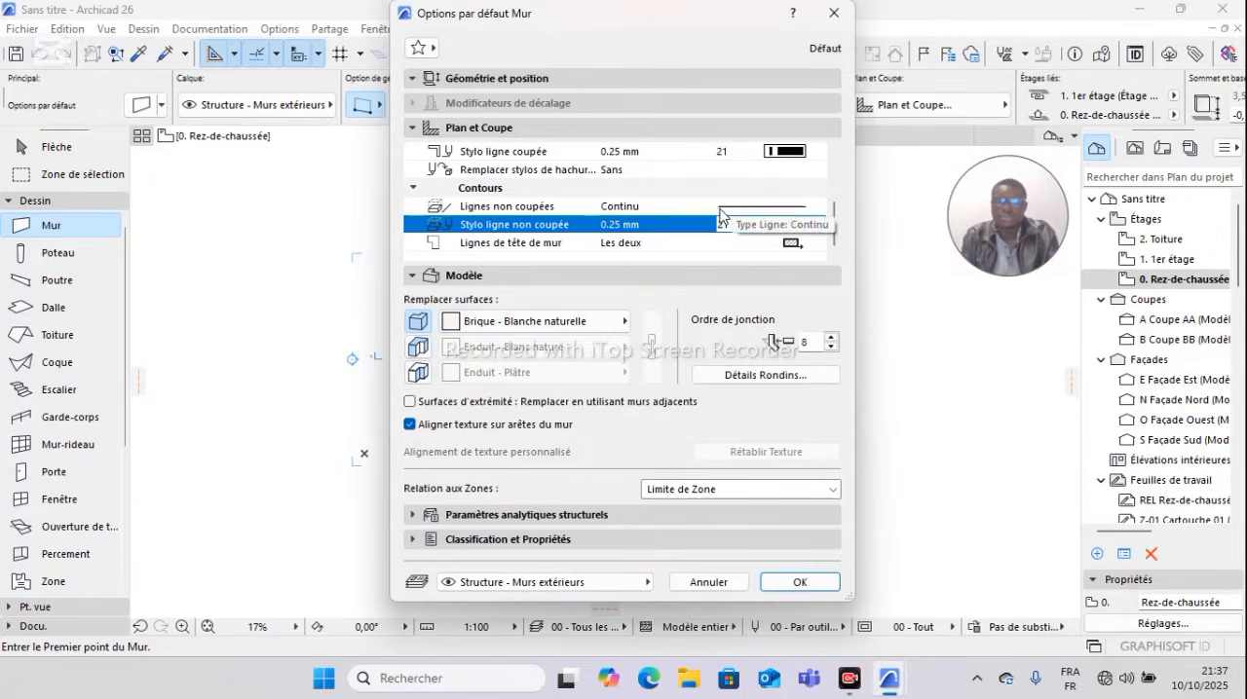
Step: Enable the surface overrides for the wall's edges and interior face, and link all three surfaces to Brique - Blanche naturelle
{"action": "left_click", "coordinate": [417, 351]}
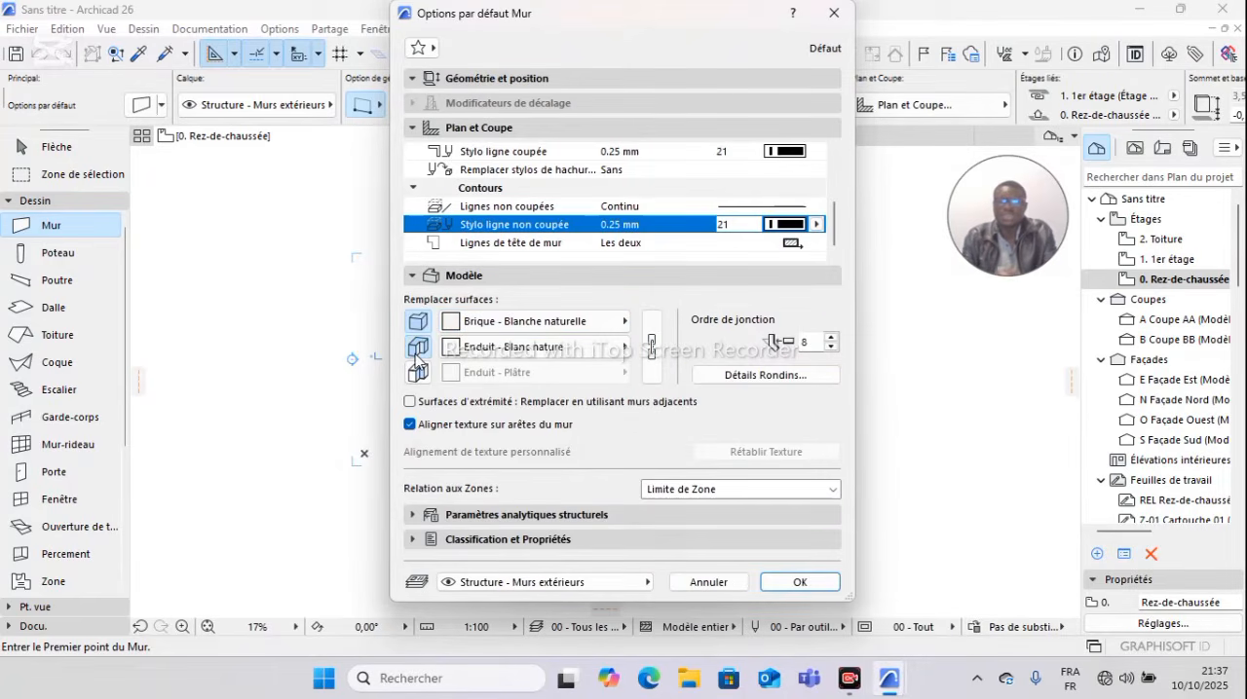
{"action": "left_click", "coordinate": [417, 350]}
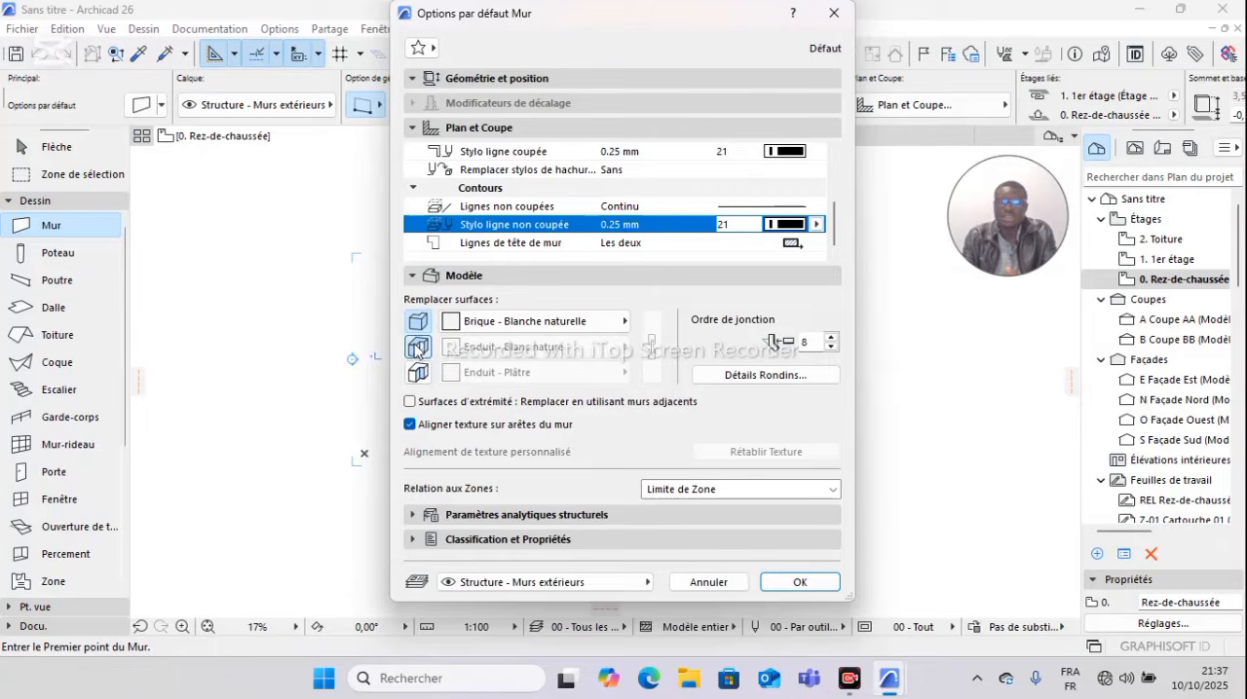
{"action": "left_click", "coordinate": [417, 351]}
{"action": "left_click", "coordinate": [415, 350]}
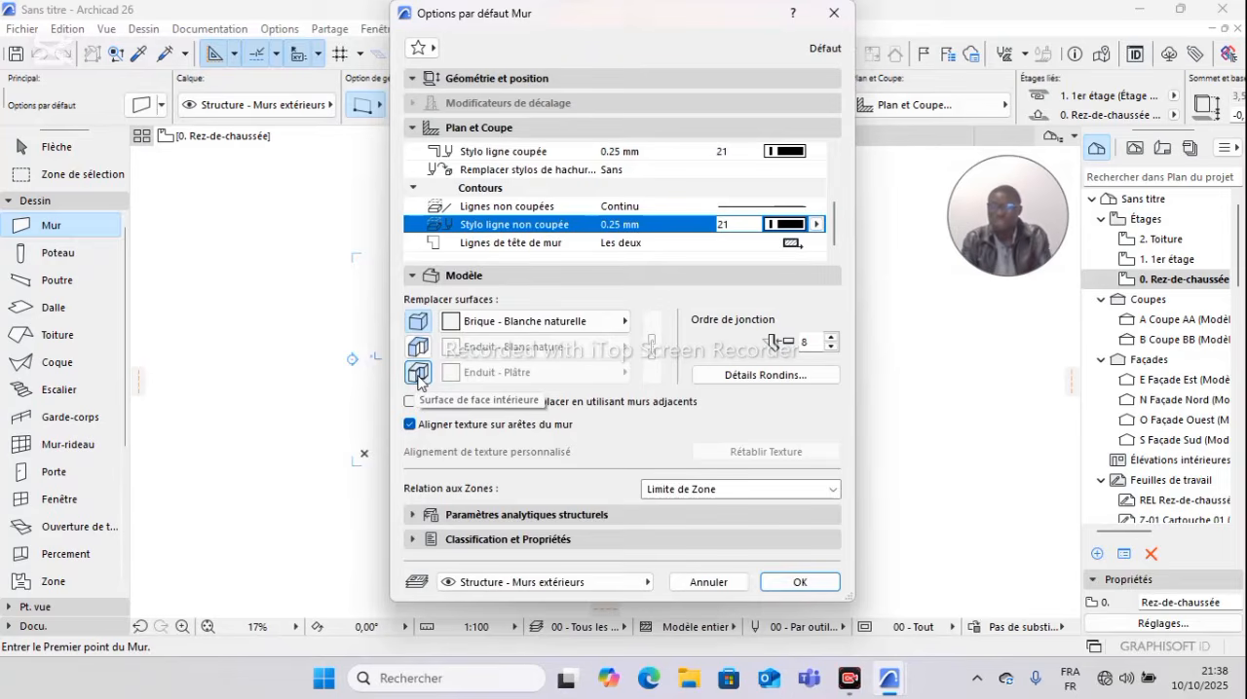
{"action": "left_click", "coordinate": [419, 376]}
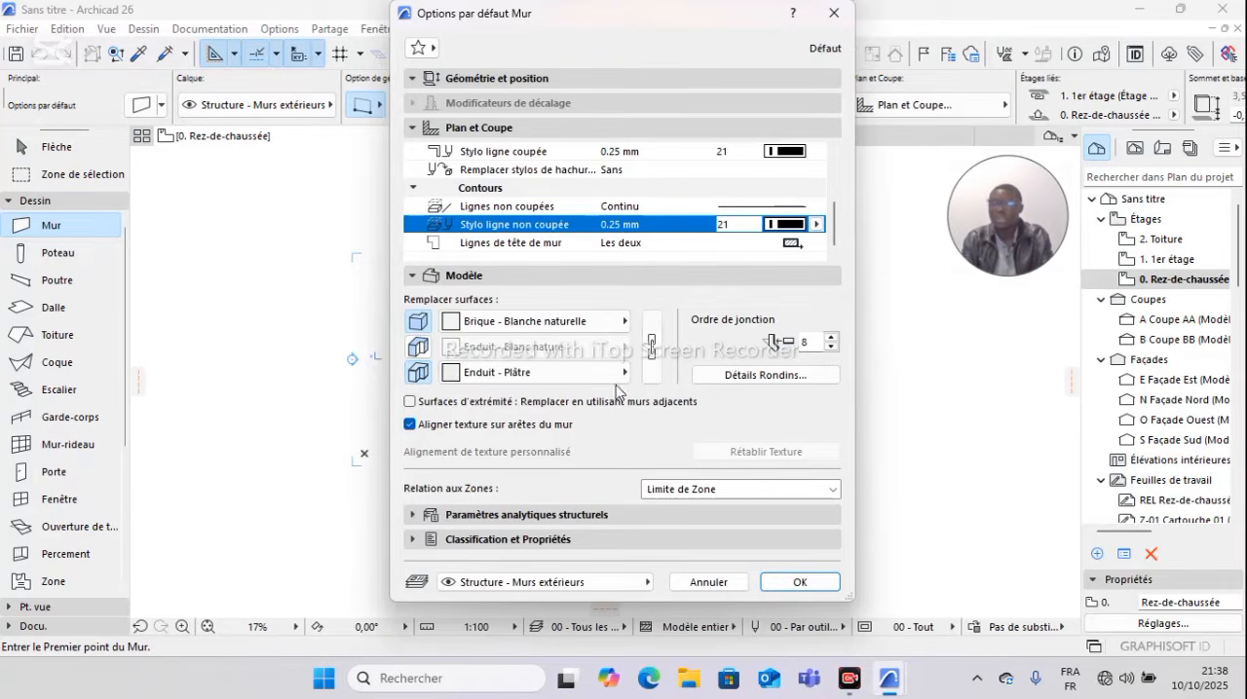
{"action": "left_click", "coordinate": [419, 347]}
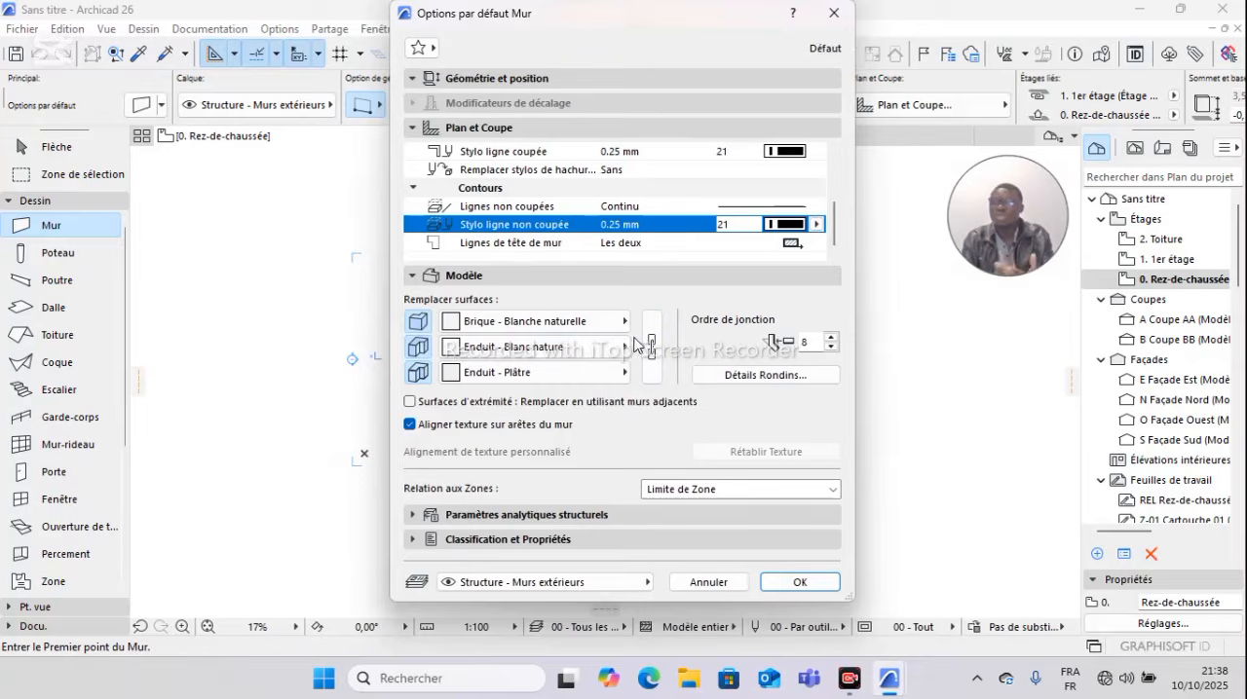
{"action": "left_click", "coordinate": [651, 343]}
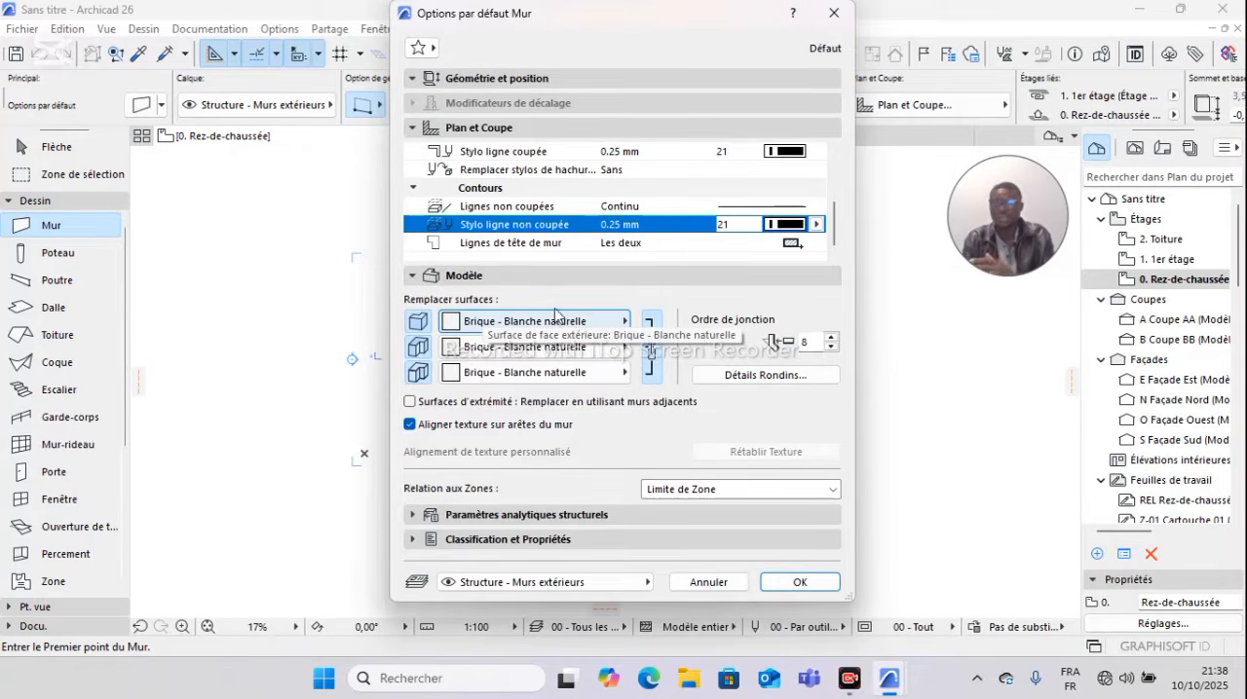
Step: Review the wall's structural analytical parameters and its classification and properties, and apply the wall defaults
{"action": "left_click", "coordinate": [492, 516]}
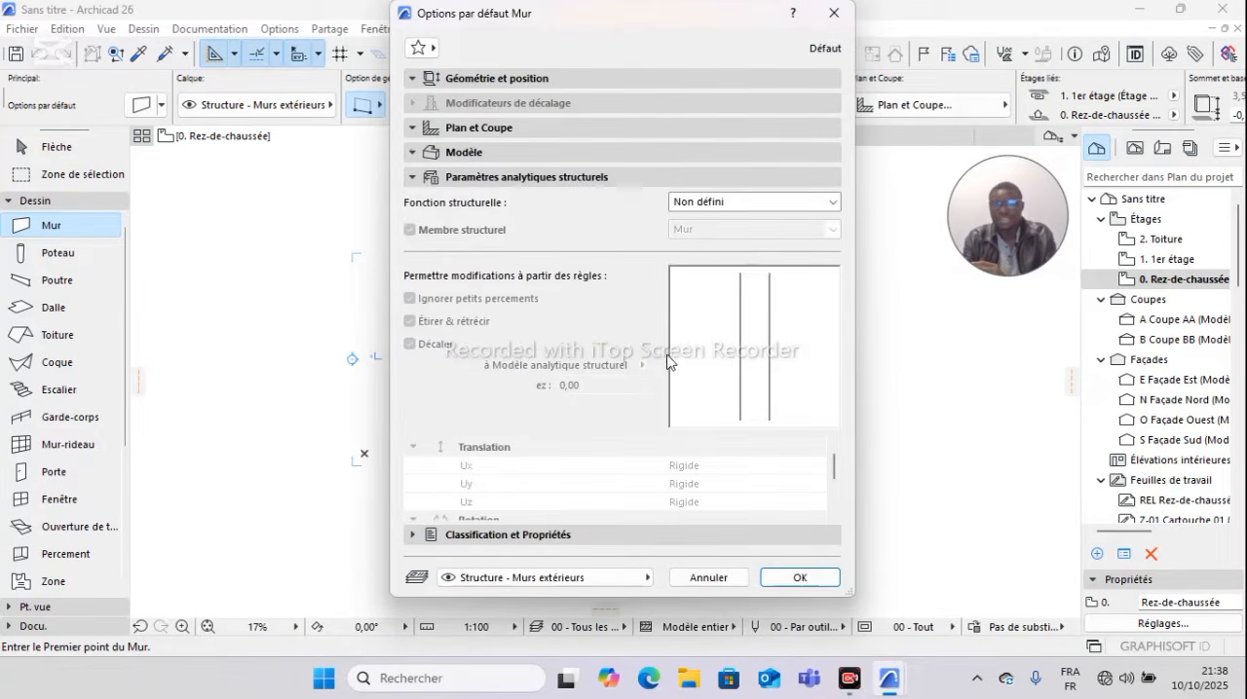
{"action": "left_click", "coordinate": [501, 535]}
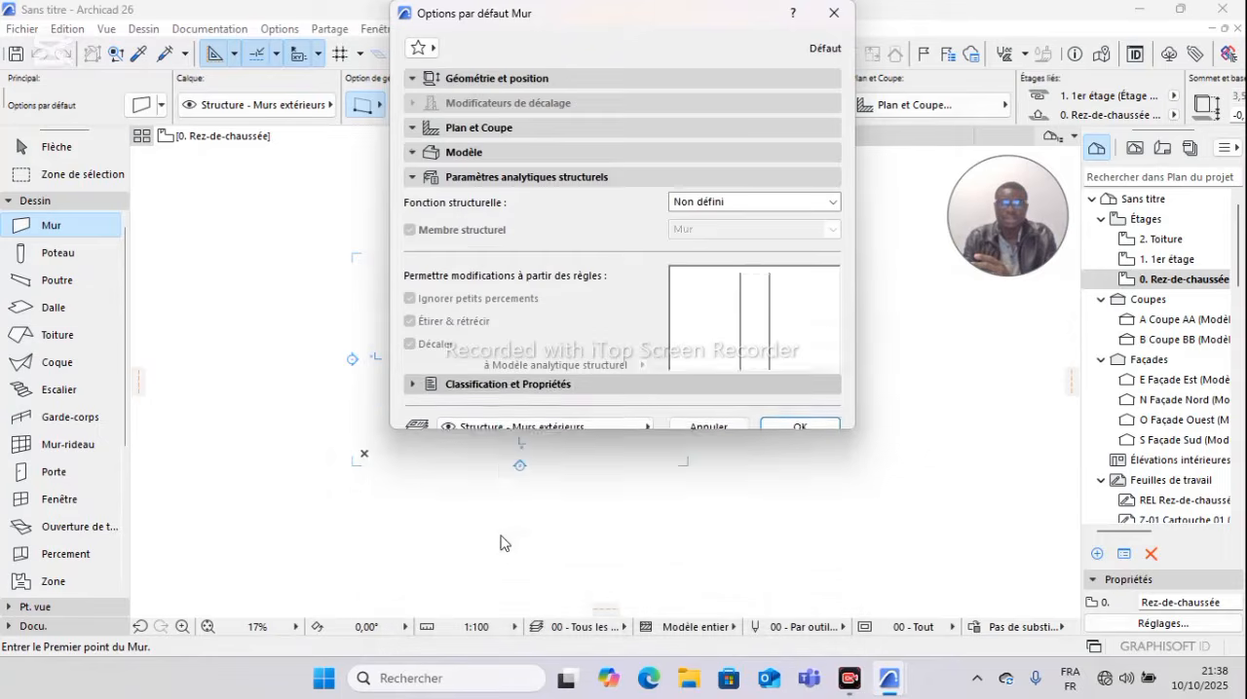
{"action": "scroll", "coordinate": [601, 380], "scroll_direction": "up", "scroll_amount": 5}
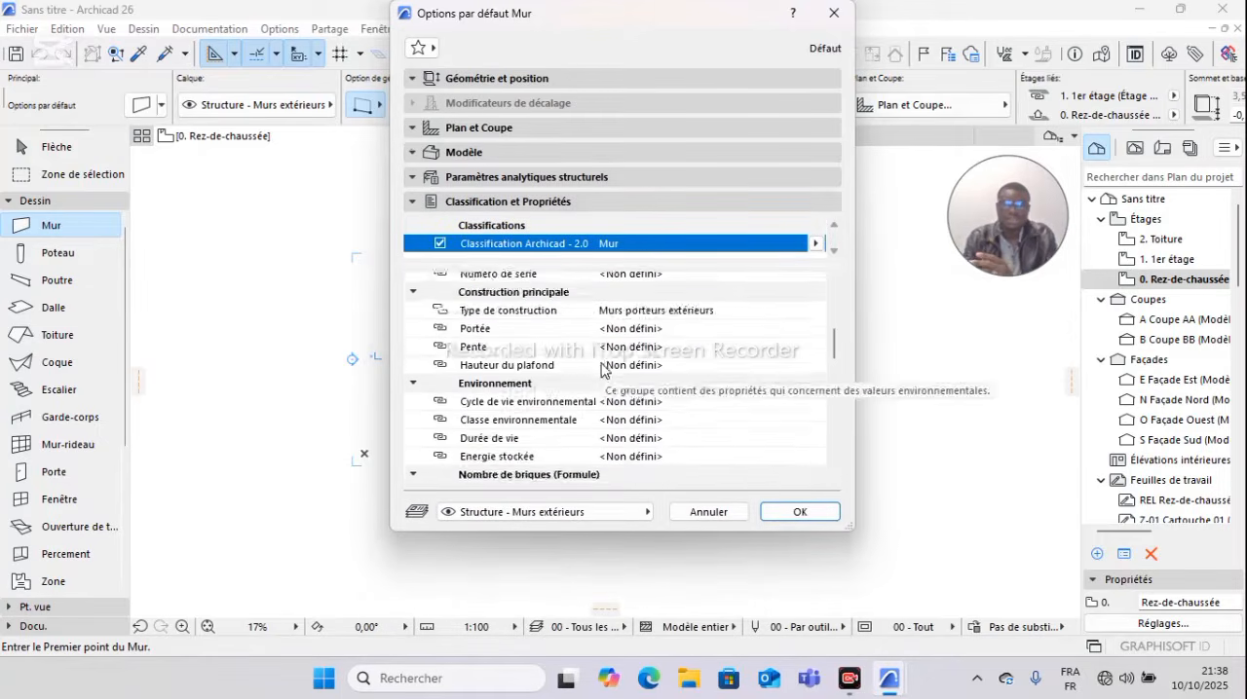
{"action": "left_click", "coordinate": [799, 512]}
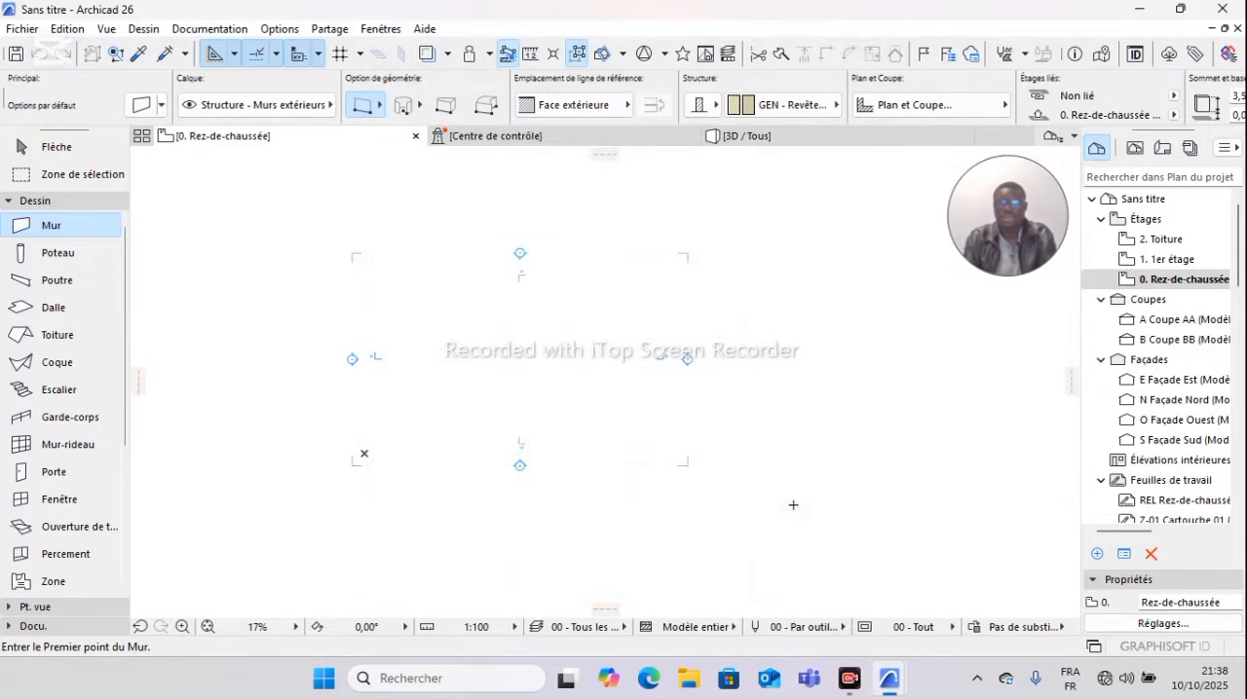
Step: Set the Wall tool's straight geometry method to Chaîné, and leave the Wall tool
{"action": "middle_click_drag", "start_coordinate": [712, 378], "coordinate": [735, 332]}
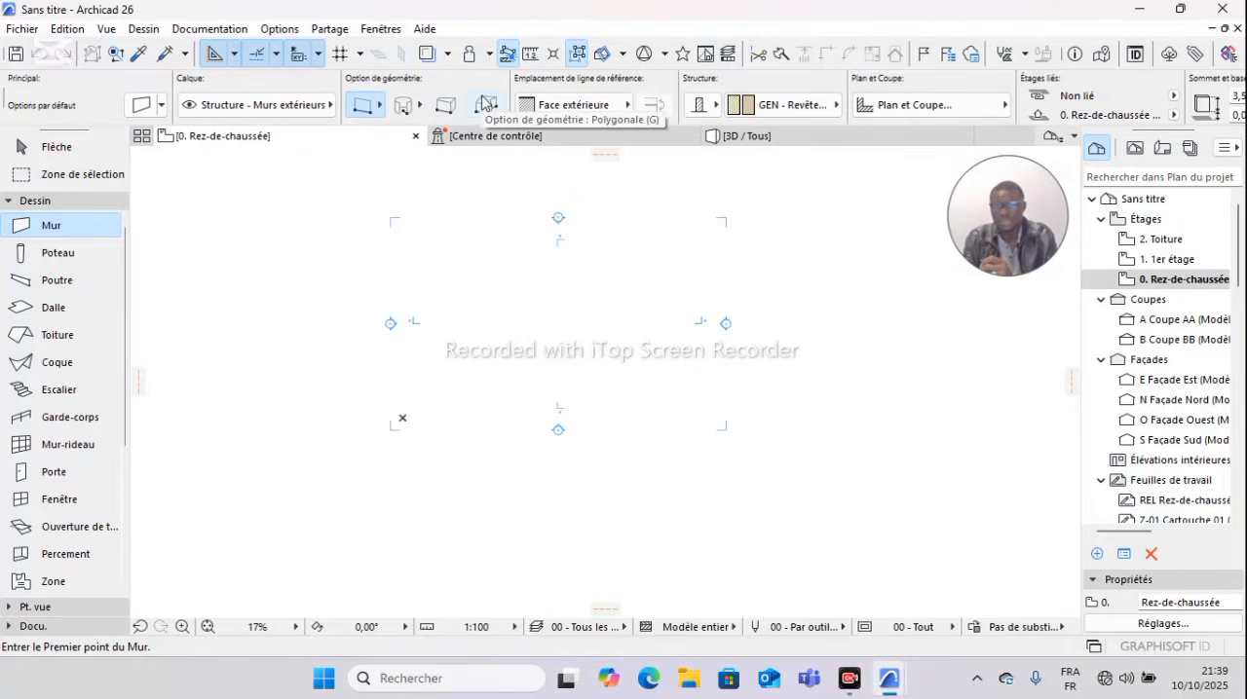
{"action": "left_click", "coordinate": [379, 109]}
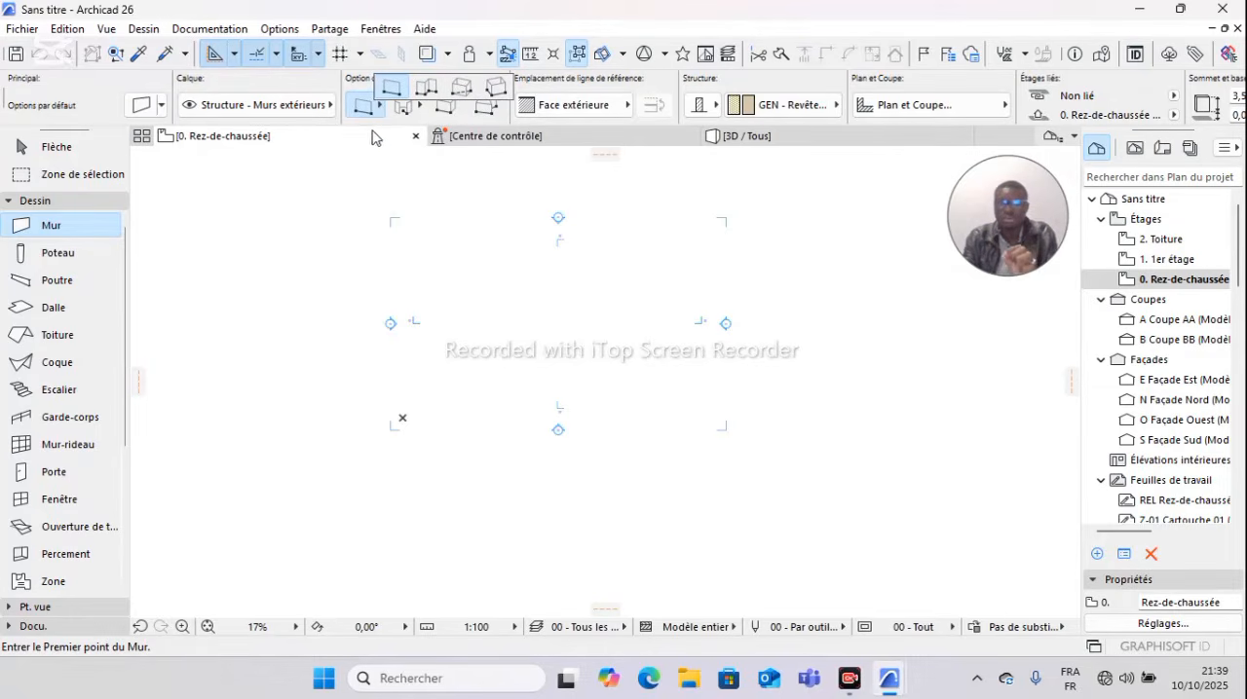
{"action": "left_click", "coordinate": [372, 131]}
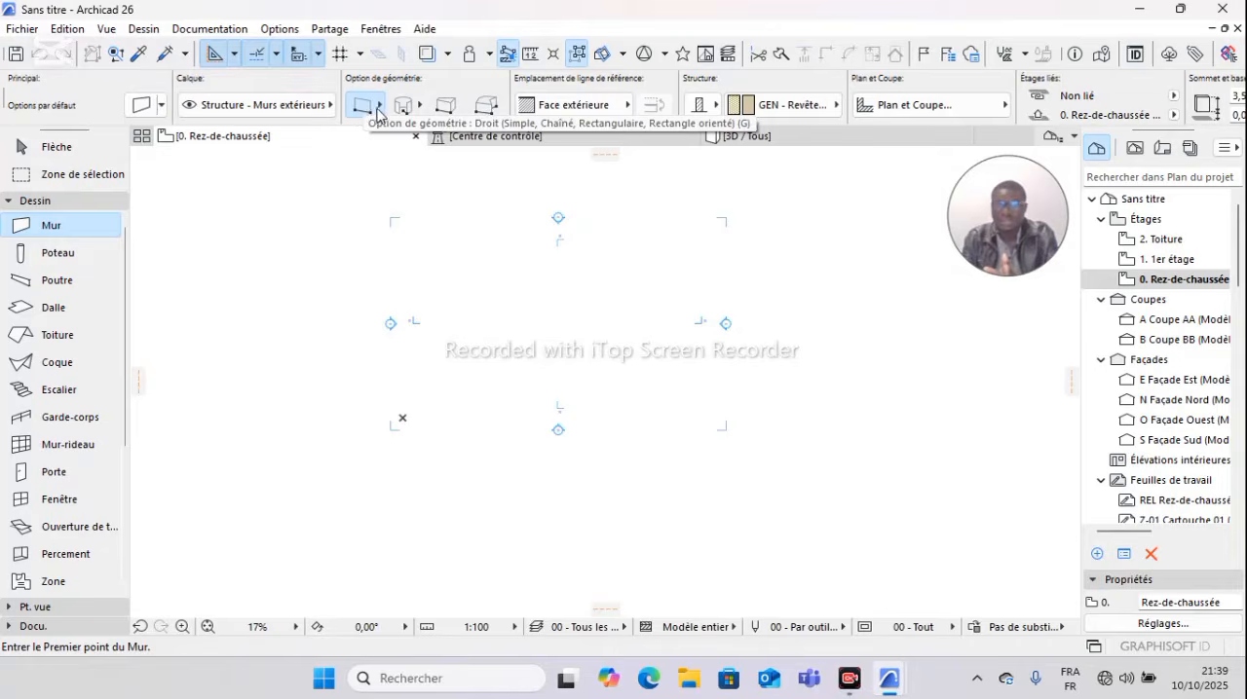
{"action": "left_click", "coordinate": [379, 111]}
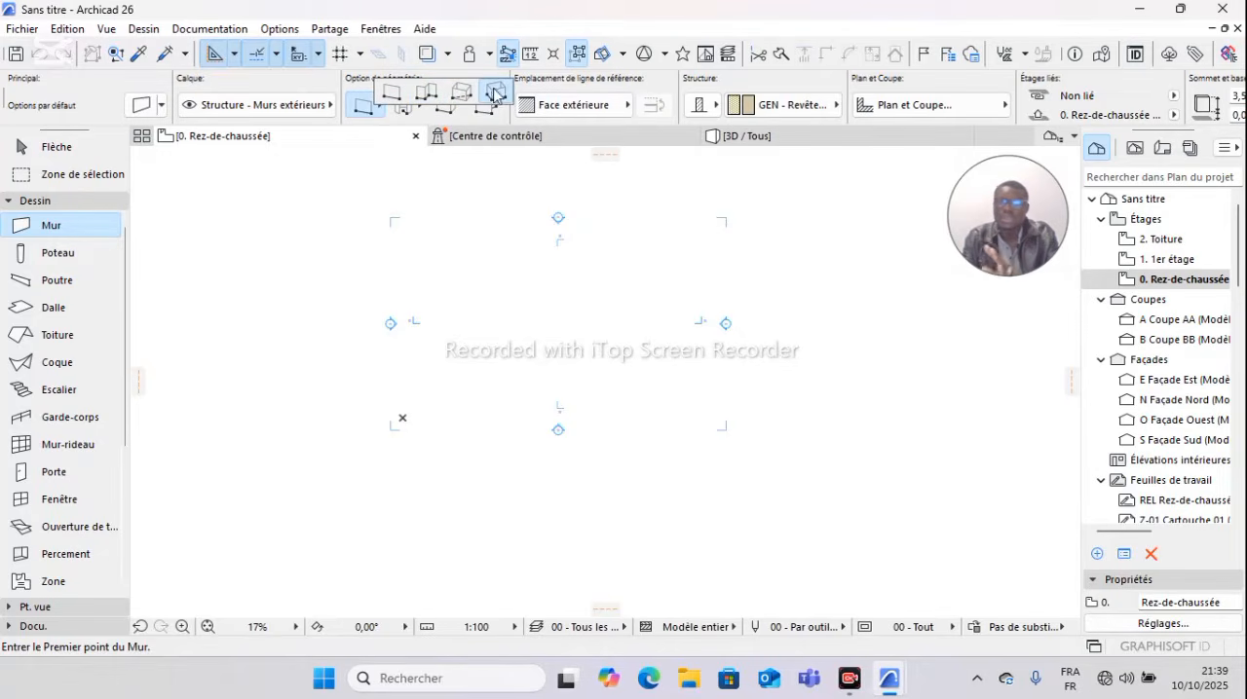
{"action": "left_click", "coordinate": [424, 97]}
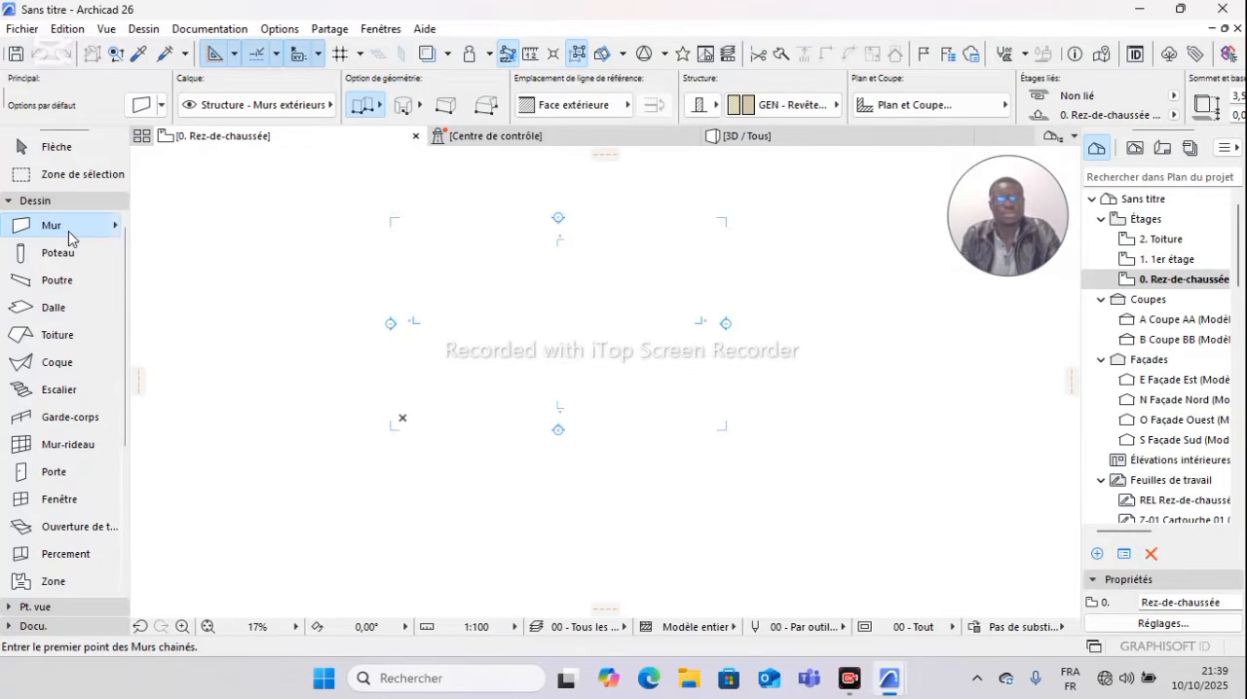
{"action": "key", "text": "Escape"}
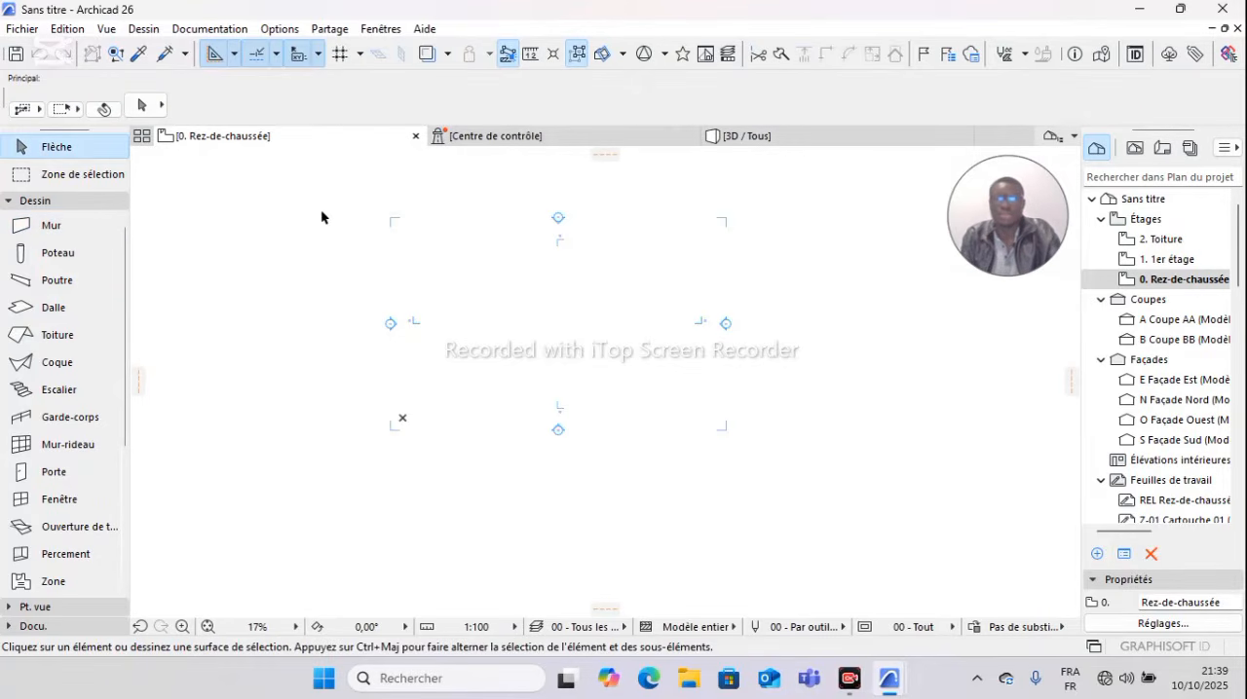
Step: Delete all section and elevation markers from the ground-floor plan together with their viewpoints
{"action": "scroll", "coordinate": [345, 230], "scroll_direction": "down", "scroll_amount": 2}
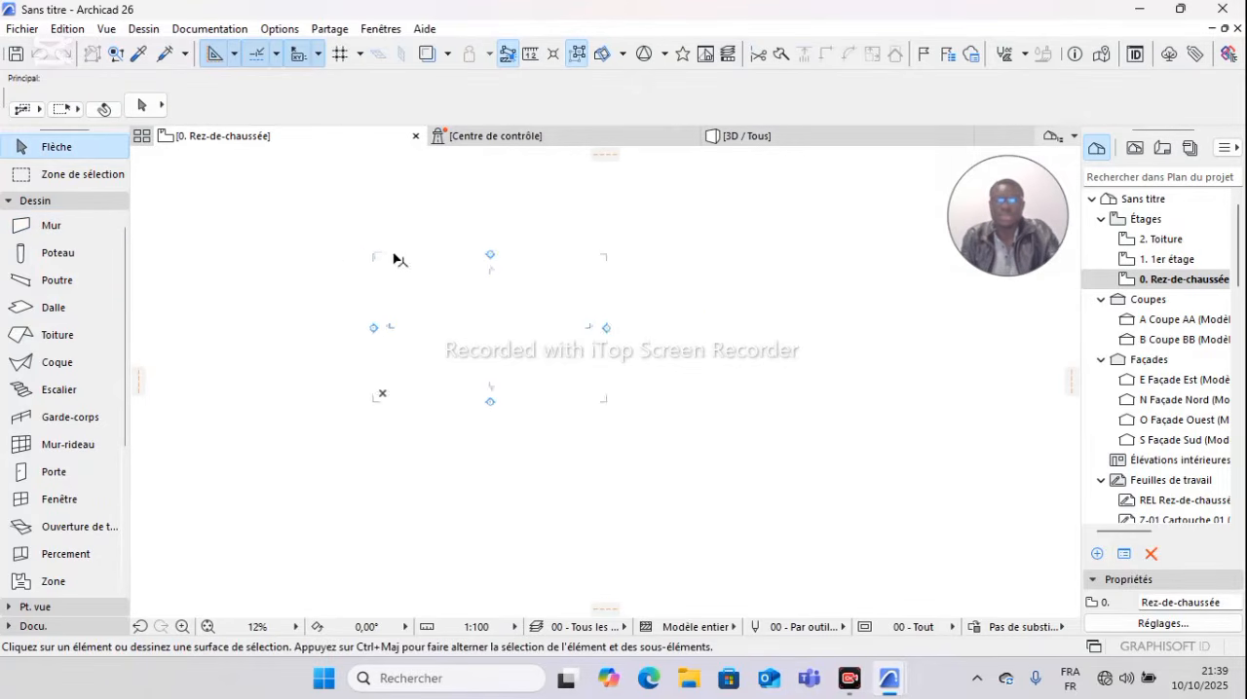
{"action": "scroll", "coordinate": [393, 259], "scroll_direction": "up", "scroll_amount": 3}
{"action": "left_click_drag", "start_coordinate": [282, 198], "coordinate": [838, 529]}
{"action": "right_click", "coordinate": [816, 478]}
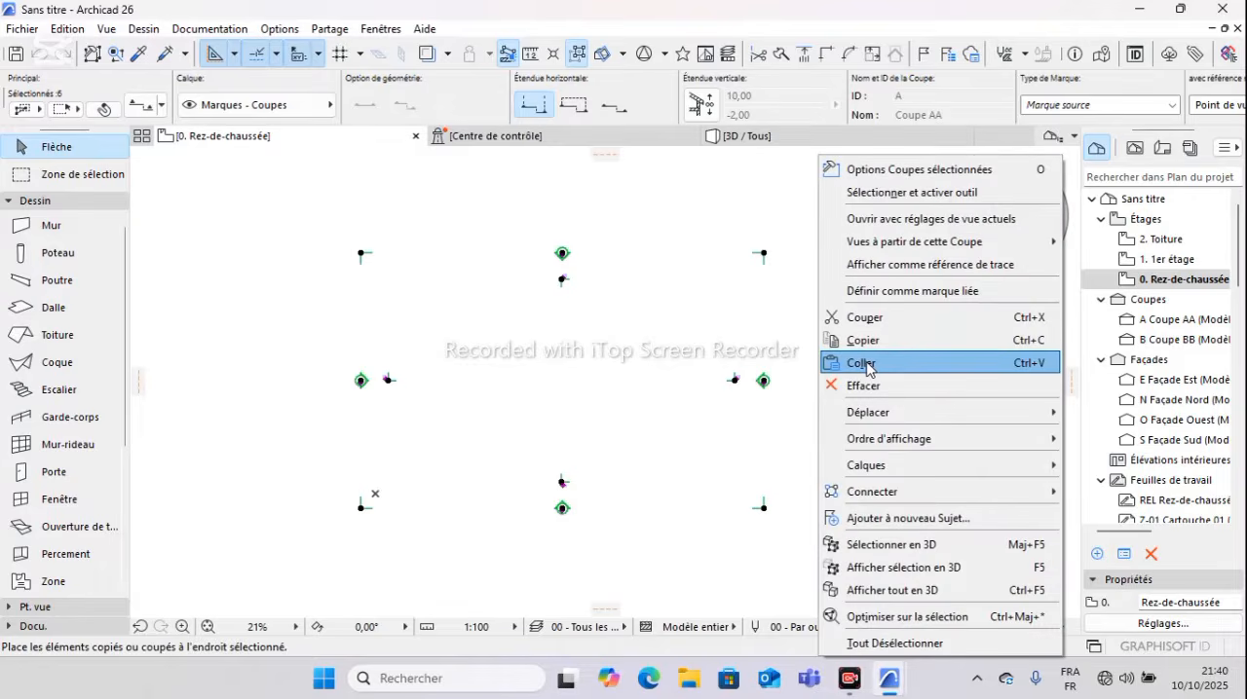
{"action": "left_click", "coordinate": [866, 386]}
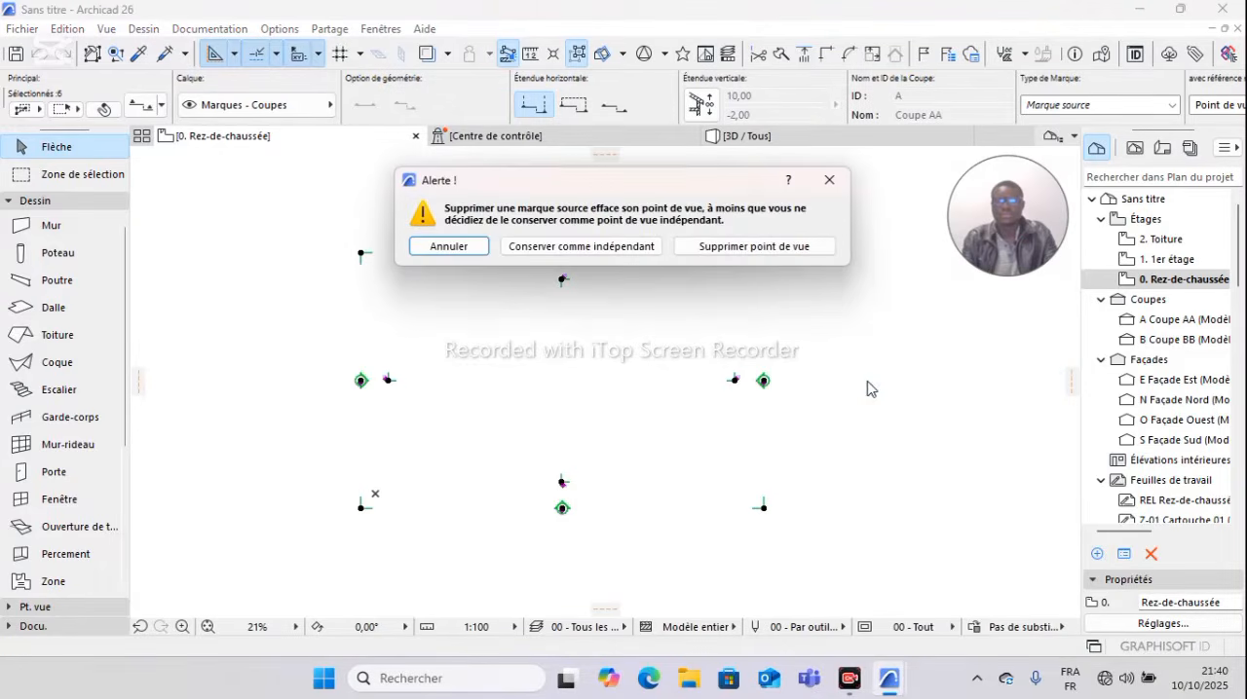
{"action": "left_click", "coordinate": [738, 249]}
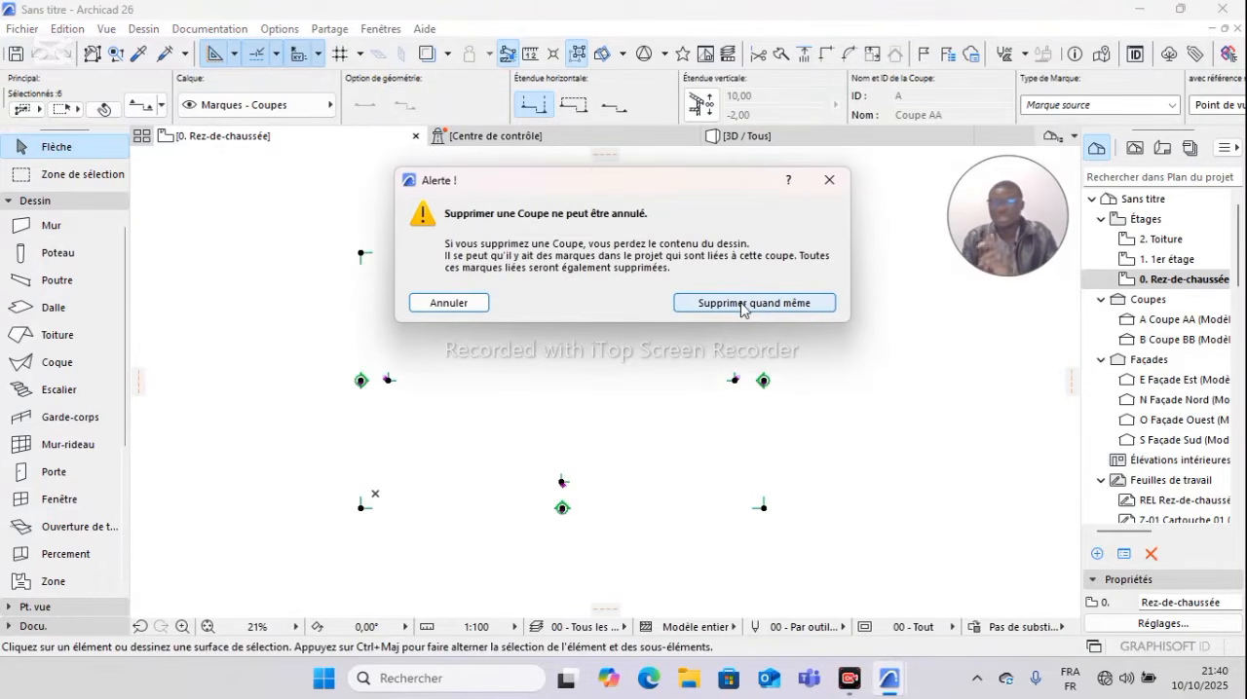
{"action": "left_click", "coordinate": [739, 306]}
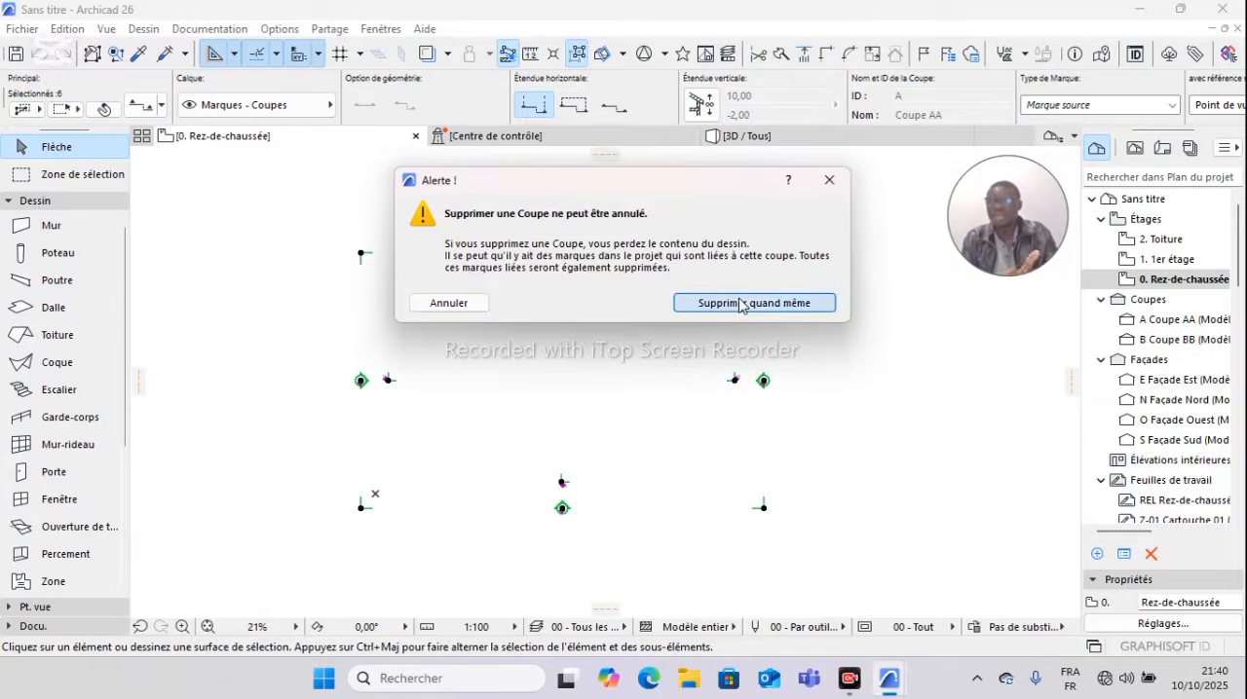
{"action": "left_click", "coordinate": [46, 230]}
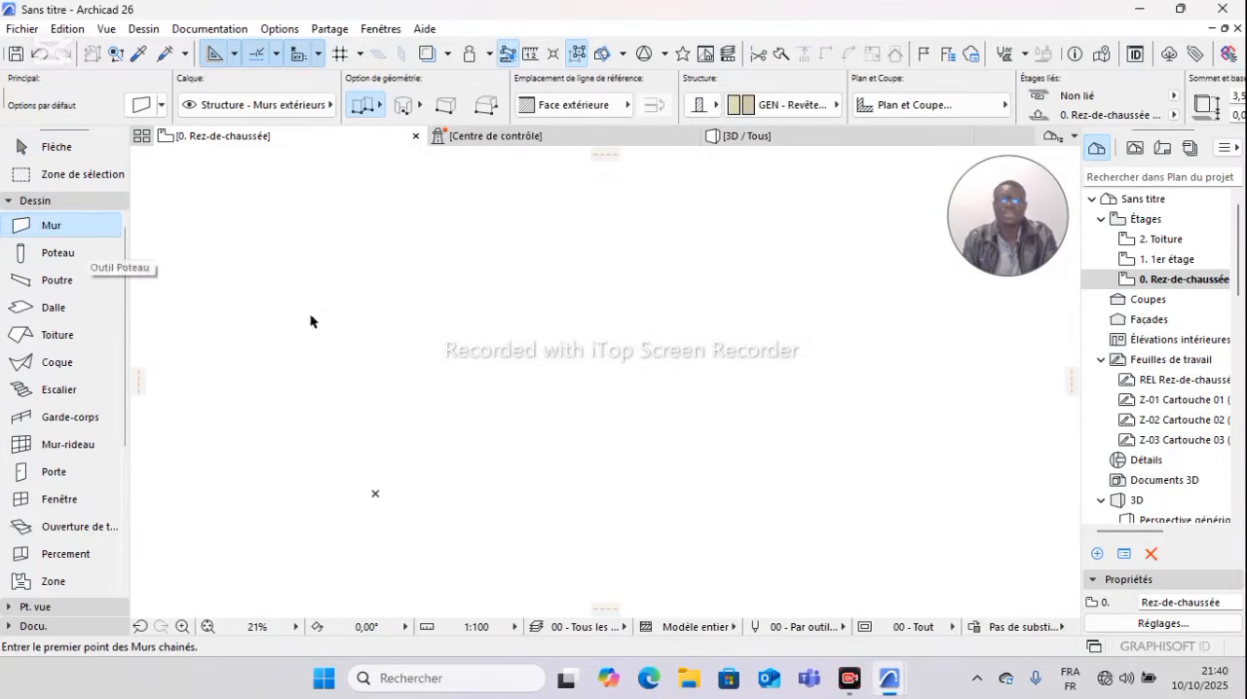
{"action": "left_click", "coordinate": [287, 249]}
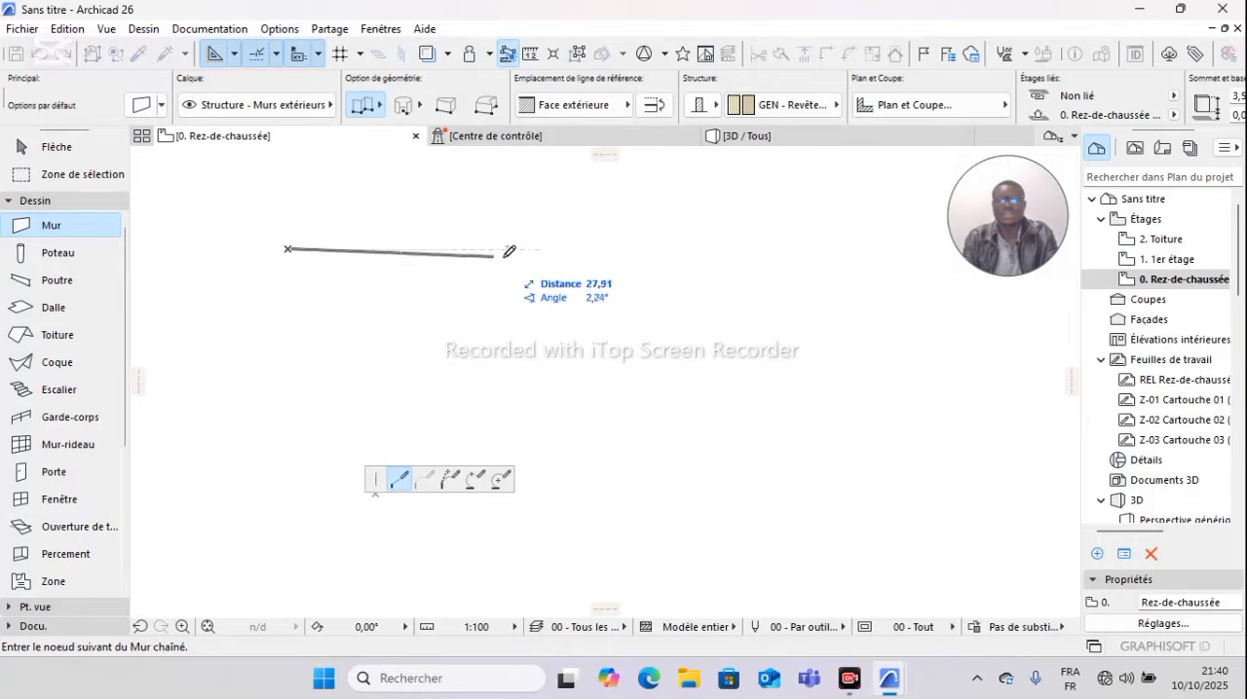
{"action": "scroll", "coordinate": [623, 245], "scroll_direction": "up", "scroll_amount": 3}
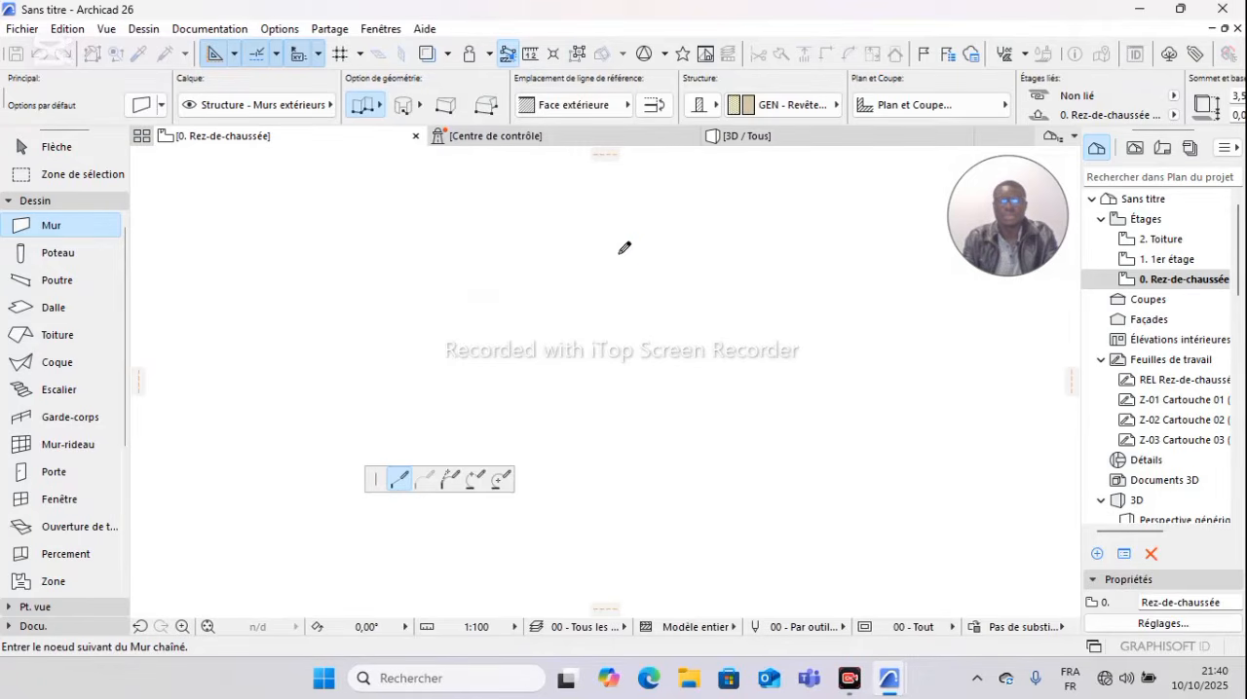
{"action": "scroll", "coordinate": [692, 238], "scroll_direction": "down", "scroll_amount": 3}
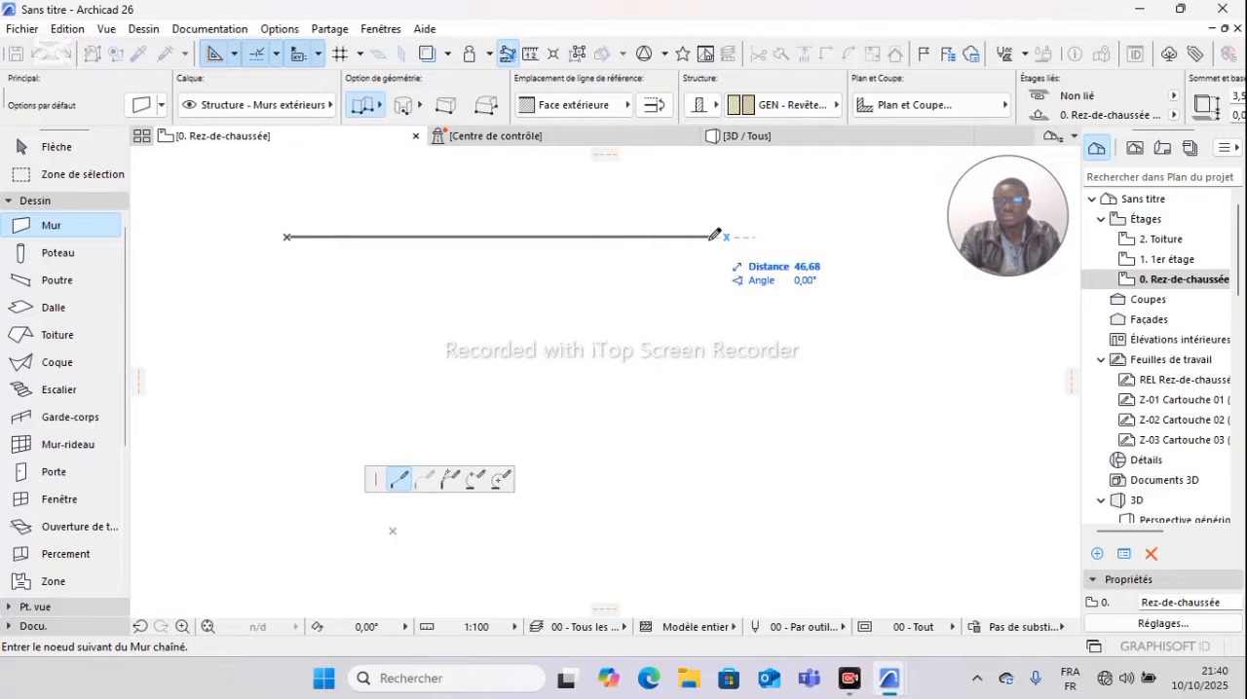
{"action": "type", "text": "1,"}
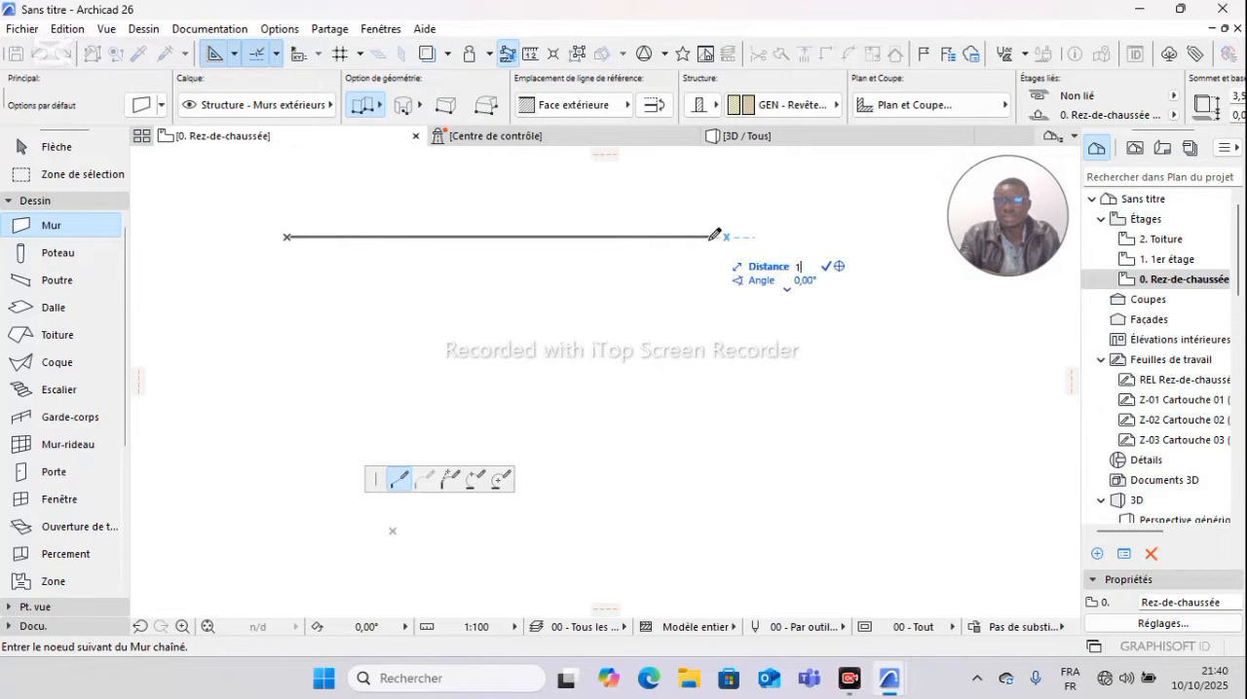
{"action": "key", "text": "BackSpace"}
{"action": "key", "text": "BackSpace"}
{"action": "type", "text": "10"}
{"action": "key", "text": "Return"}
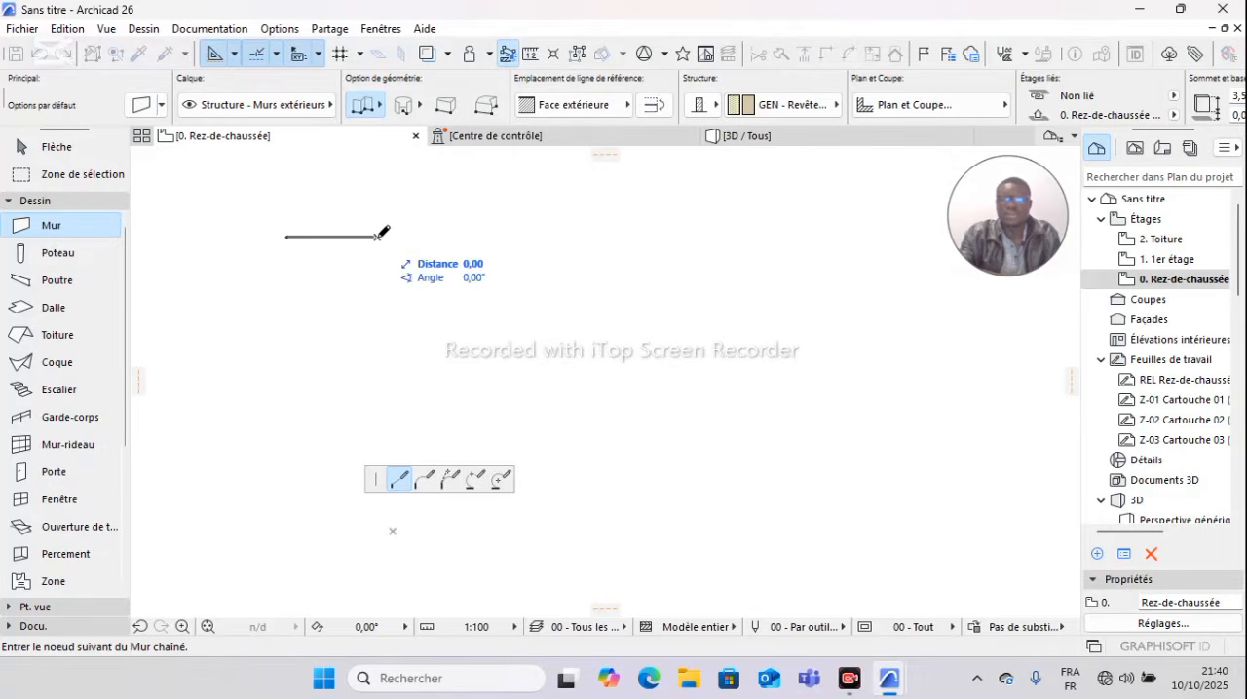
{"action": "scroll", "coordinate": [381, 325], "scroll_direction": "up", "scroll_amount": 2}
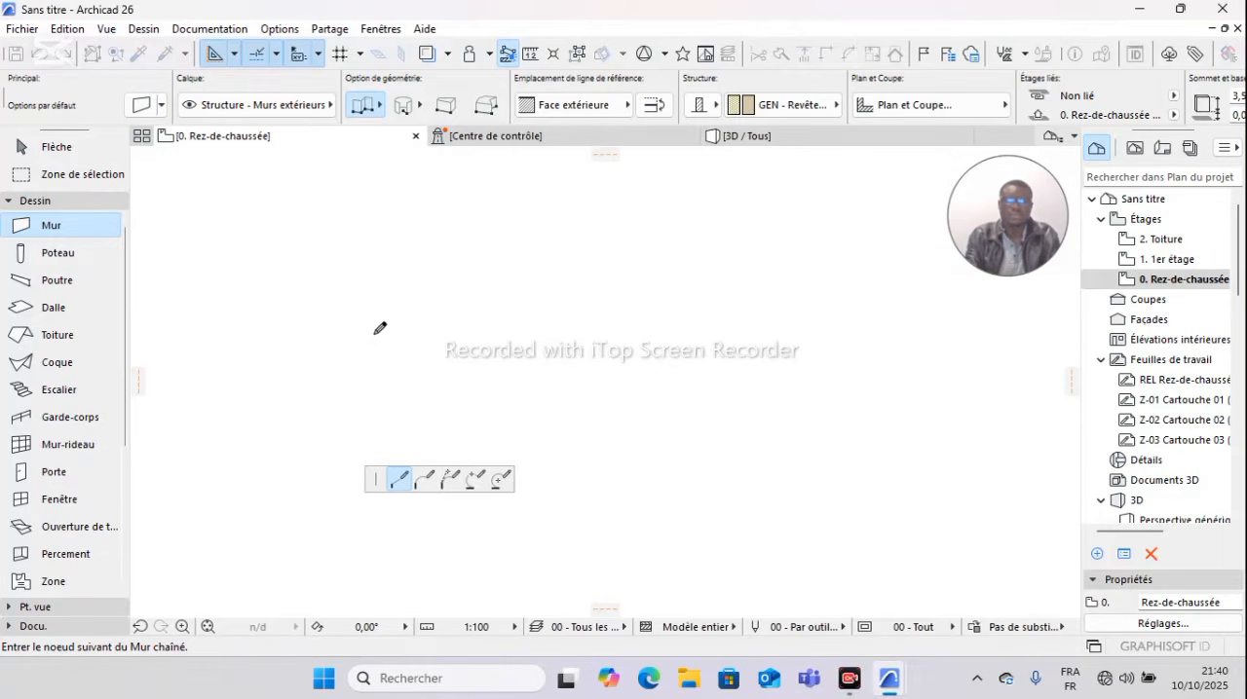
{"action": "middle_click_drag", "start_coordinate": [381, 323], "coordinate": [594, 326]}
{"action": "middle_click_drag", "start_coordinate": [559, 254], "coordinate": [588, 243]}
{"action": "scroll", "coordinate": [611, 409], "scroll_direction": "up", "scroll_amount": 1}
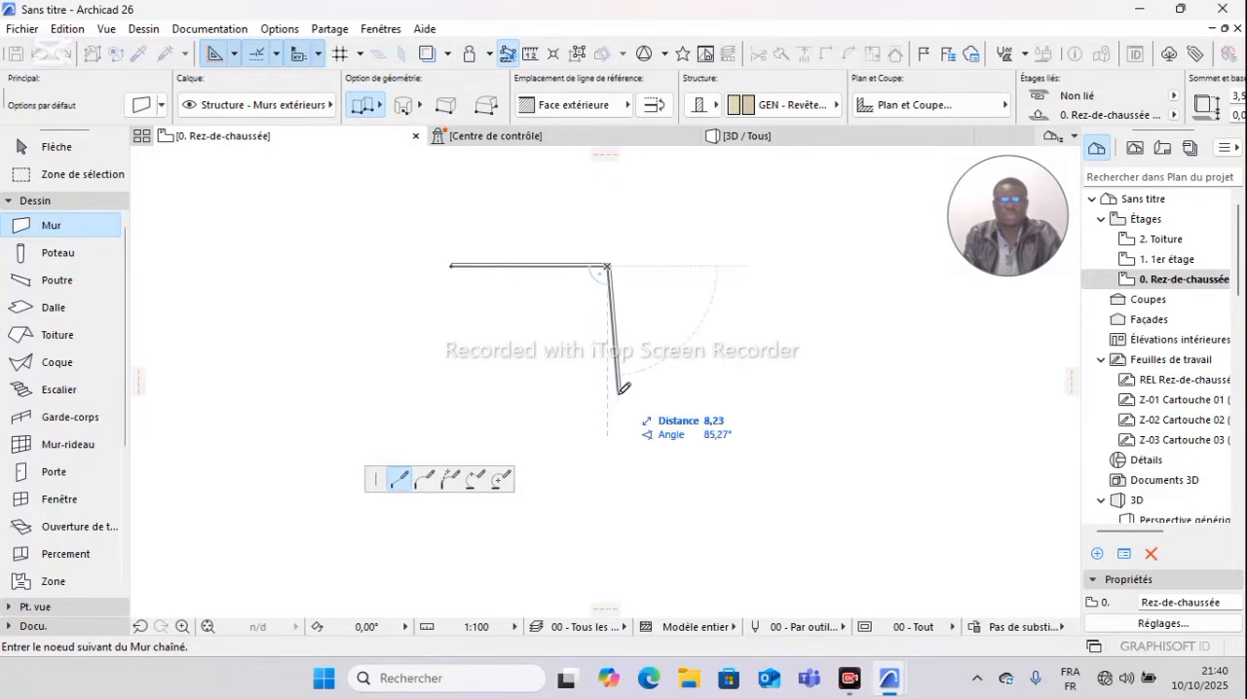
{"action": "key", "text": "Escape"}
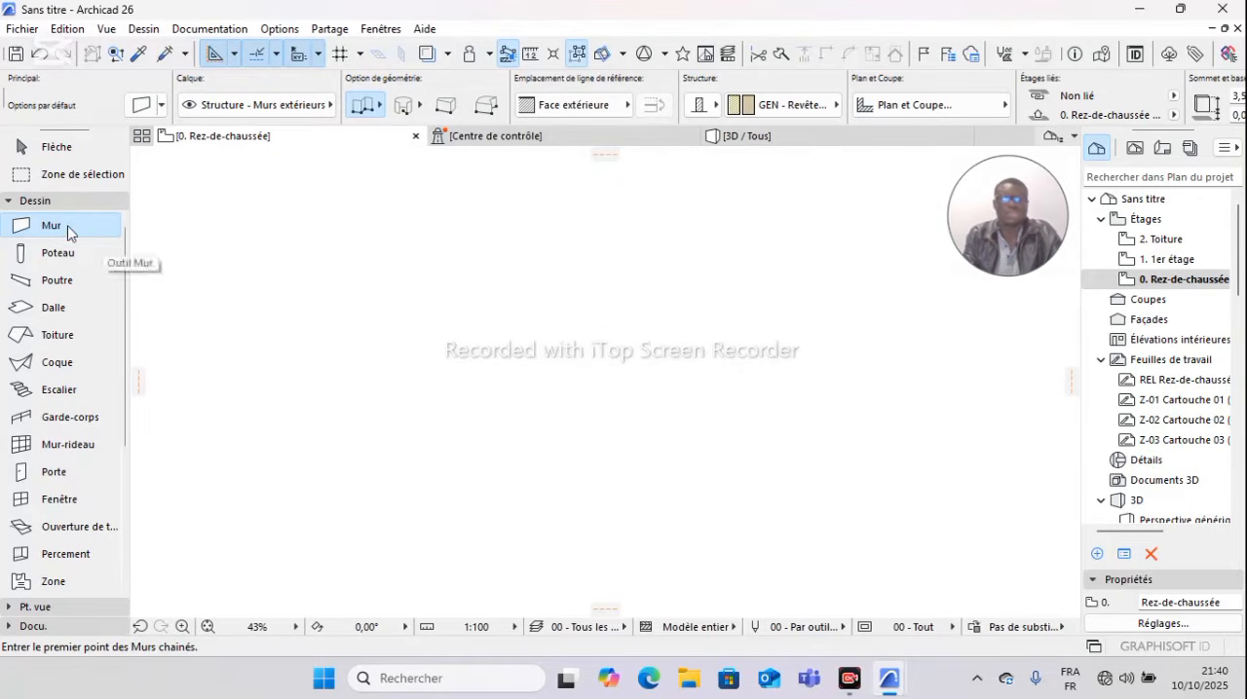
Step: Start a chained exterior wall with its reference line on Face intérieure, and make the first horizontal segment 10 m long to the right
{"action": "left_click", "coordinate": [338, 245]}
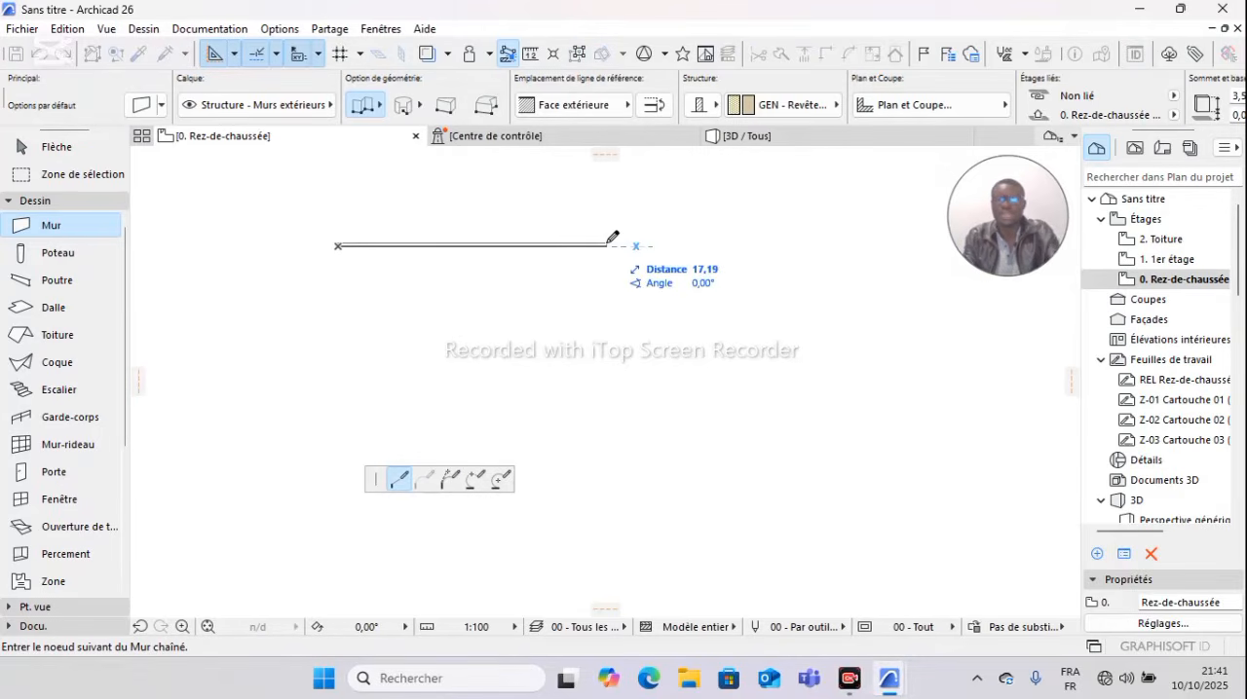
{"action": "scroll", "coordinate": [608, 243], "scroll_direction": "up", "scroll_amount": 3}
{"action": "middle_click_drag", "start_coordinate": [649, 245], "coordinate": [785, 222]}
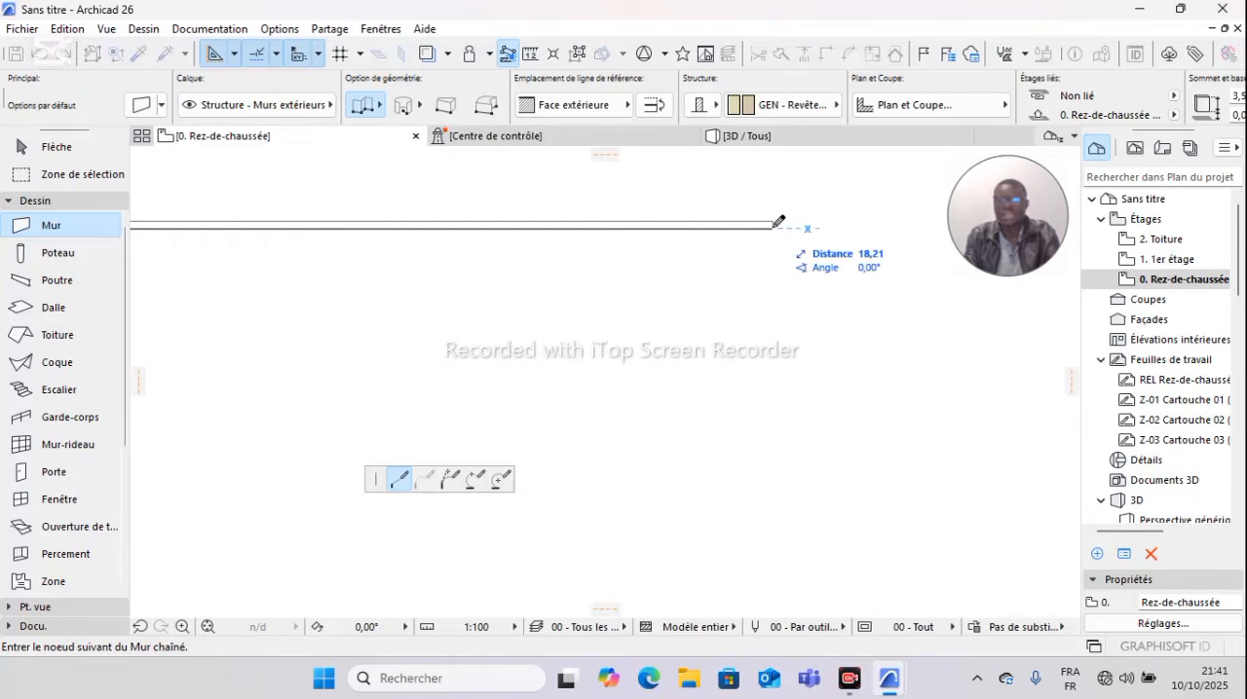
{"action": "key", "text": "c"}
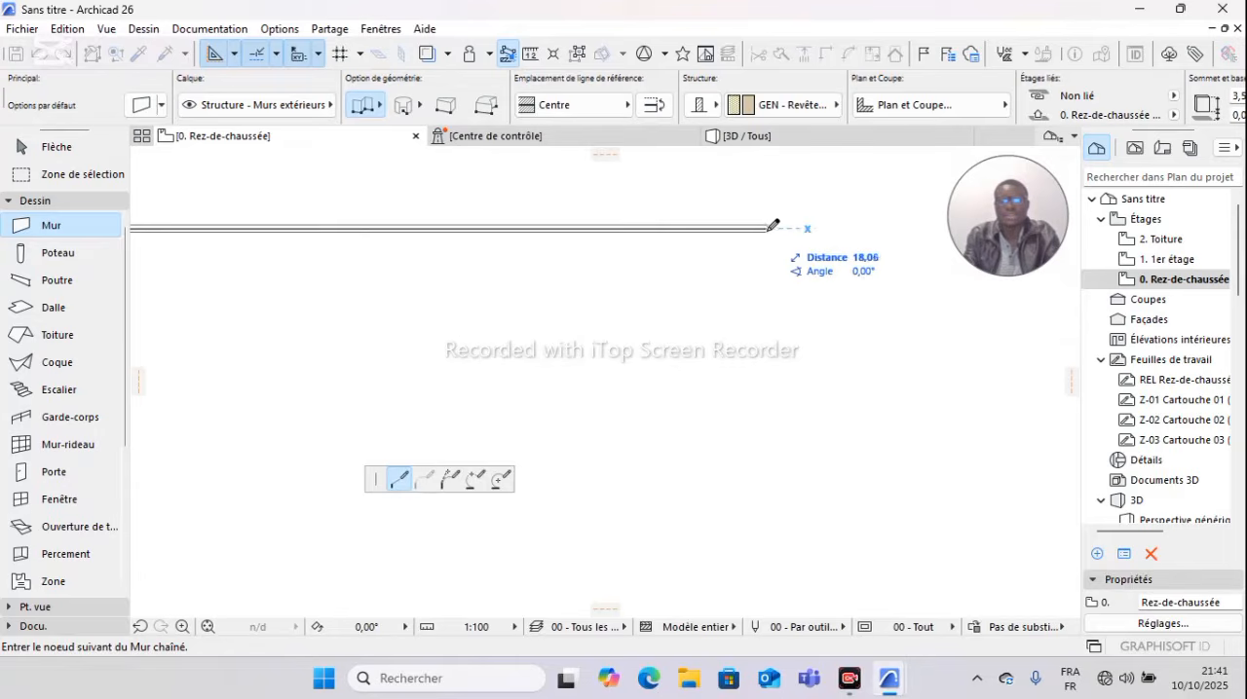
{"action": "key", "text": "c"}
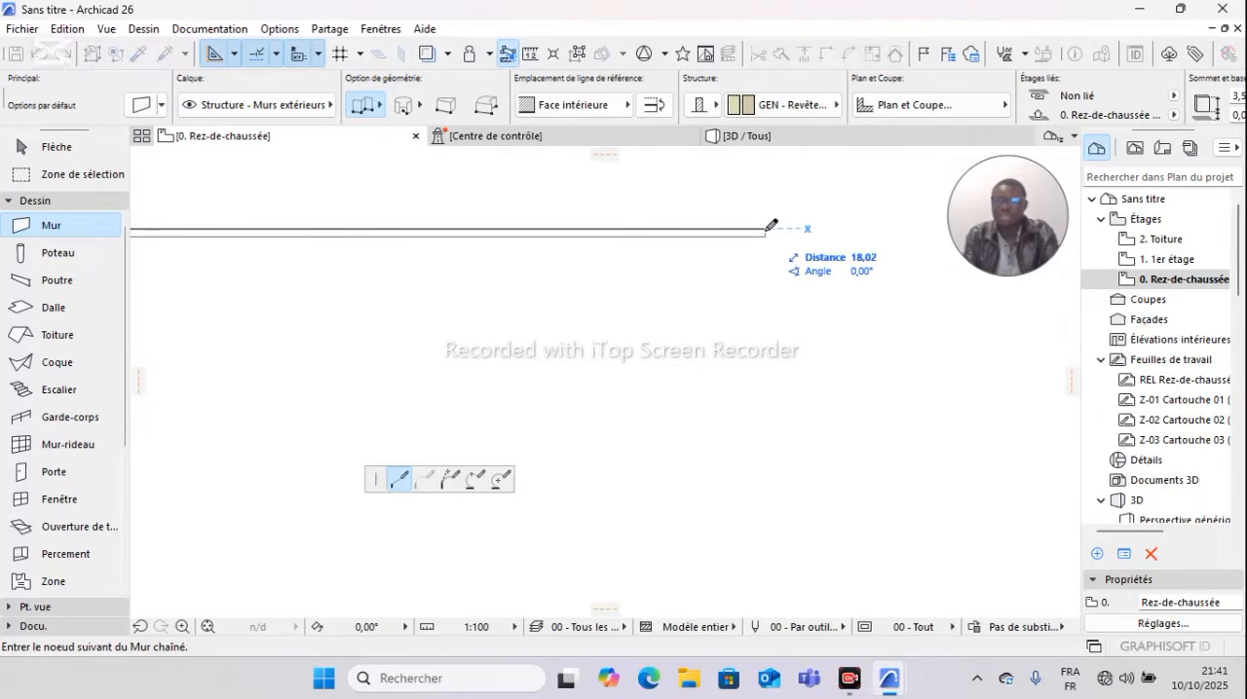
{"action": "type", "text": "10"}
{"action": "key", "text": "Return"}
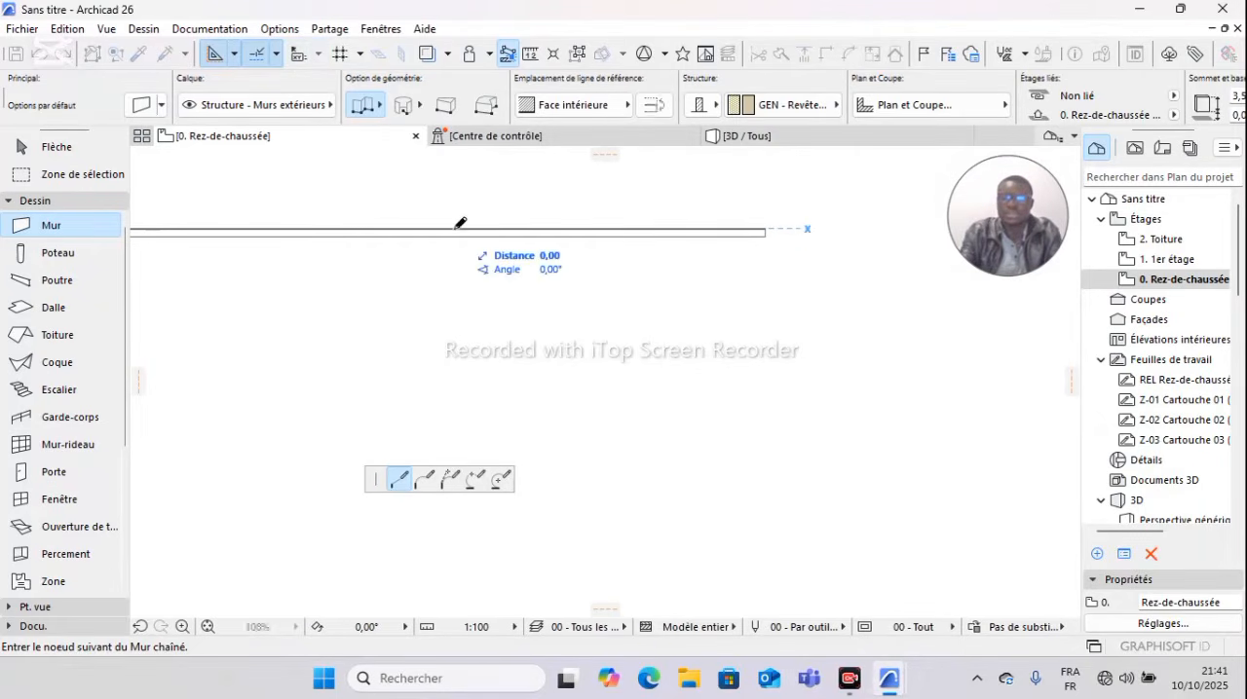
Step: Continue the wall chain with segments of 3 m downward, 2 m to the left and 5 m downward
{"action": "mouse_move", "coordinate": [446, 425]}
{"action": "middle_mouse_down"}
{"action": "mouse_move", "coordinate": [468, 352]}
{"action": "mouse_move", "coordinate": [576, 308]}
{"action": "middle_mouse_up"}
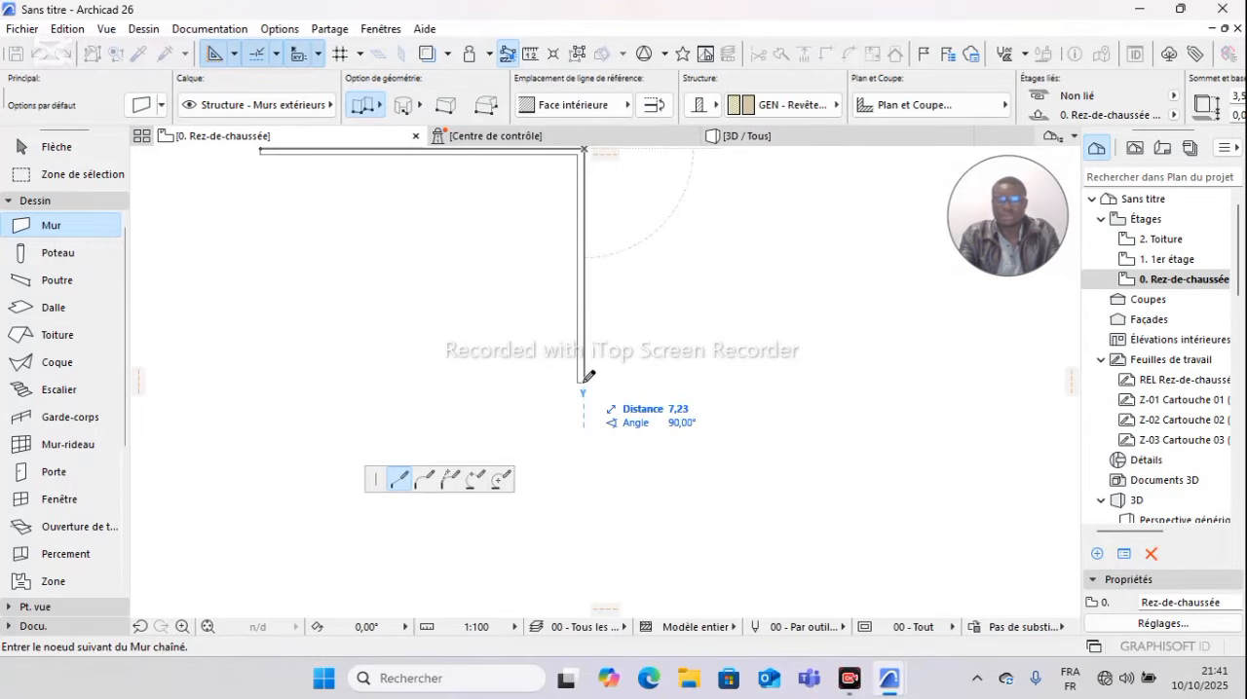
{"action": "type", "text": "3"}
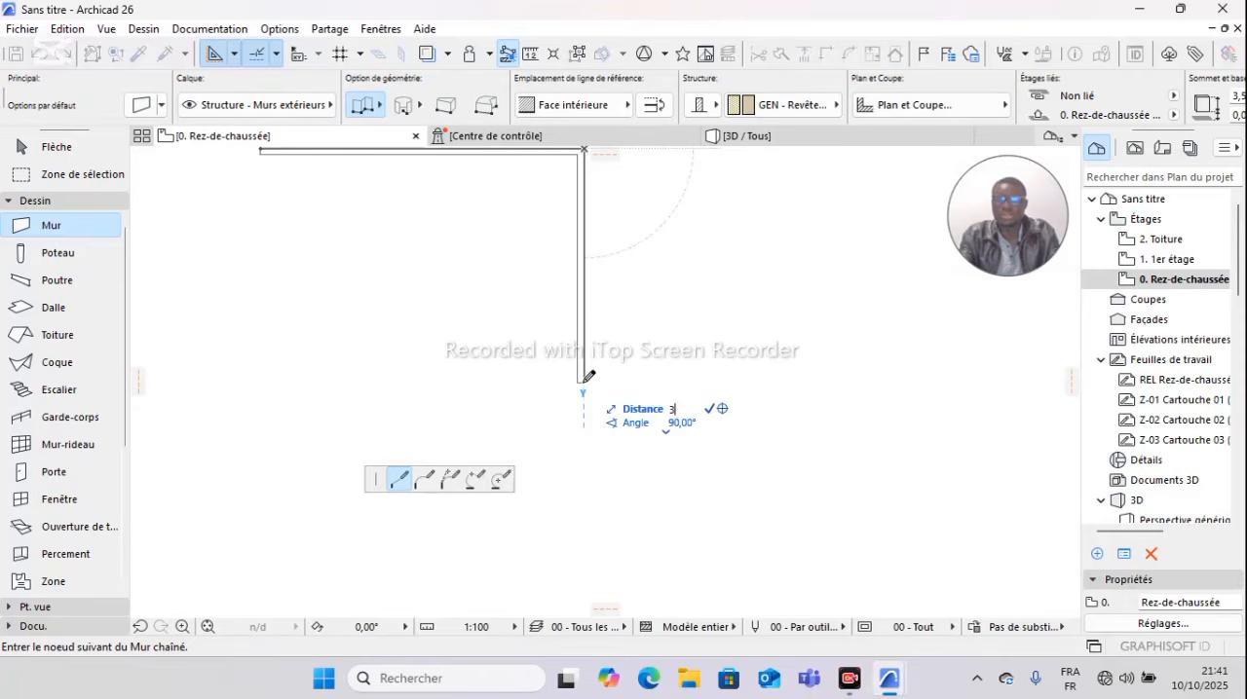
{"action": "key", "text": "Return"}
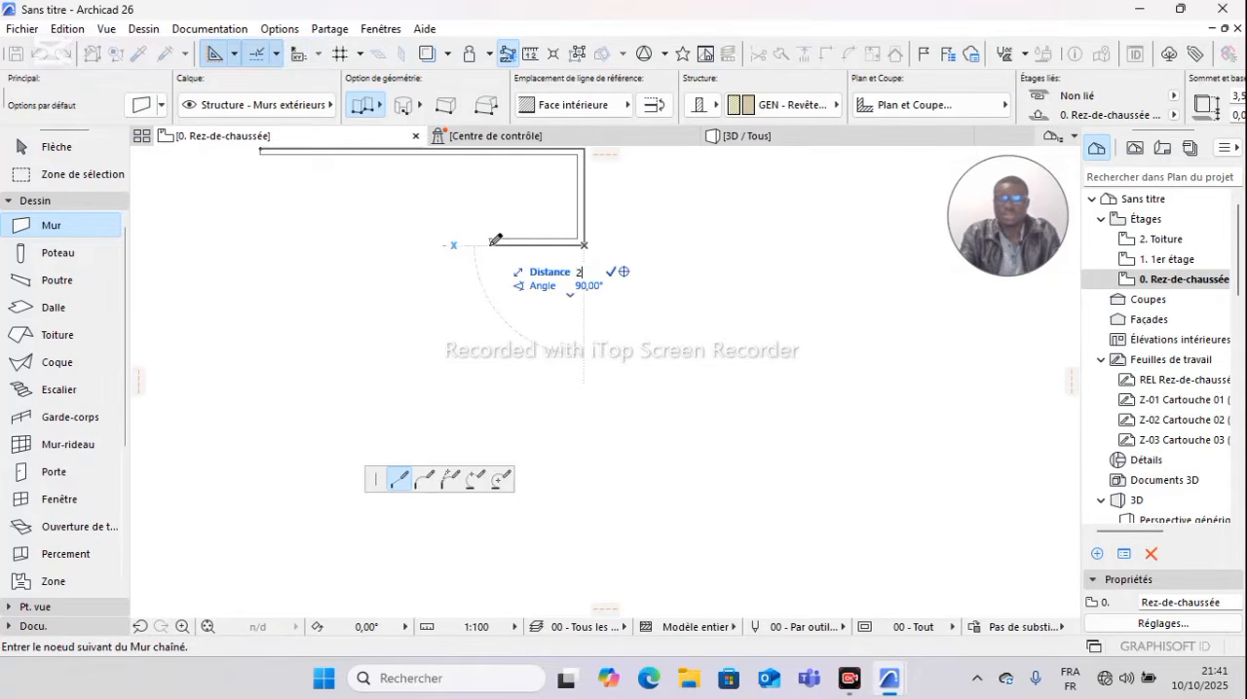
{"action": "left_click", "coordinate": [519, 243]}
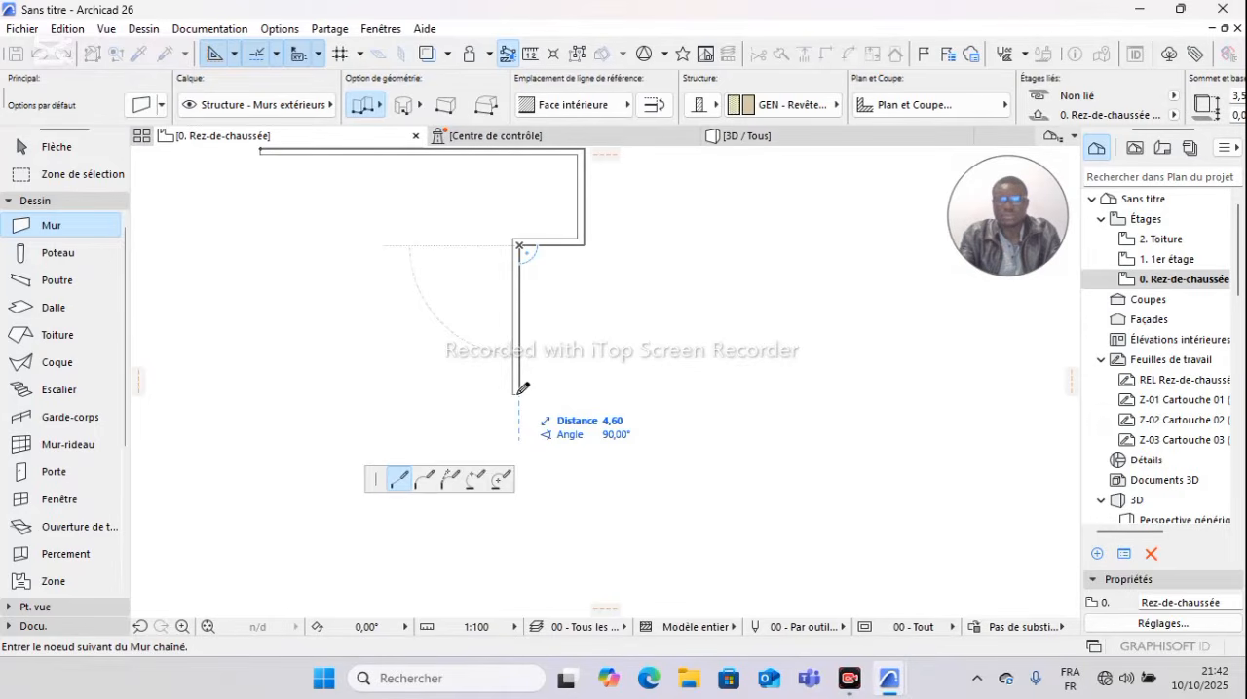
{"action": "type", "text": "5"}
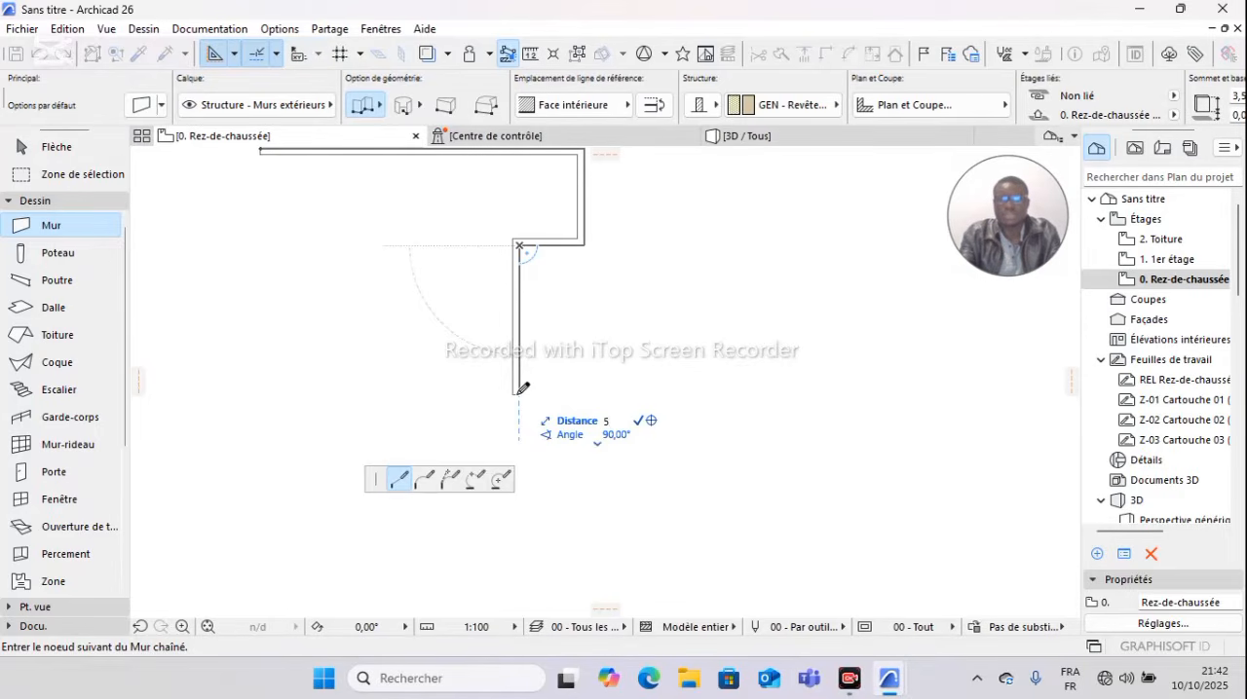
{"action": "key", "text": "Return"}
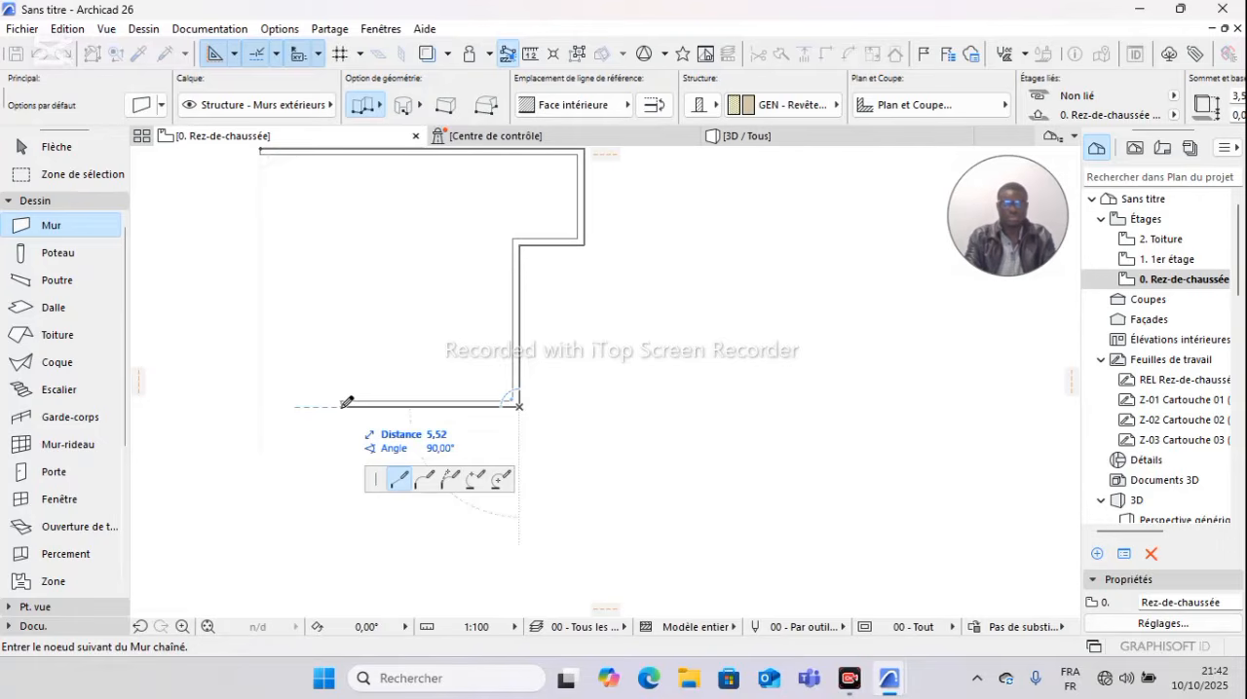
Step: Add wall segments of 5 m to the left, 2 m upward and 3 m to the left, and close the outline at its starting corner
{"action": "type", "text": "5"}
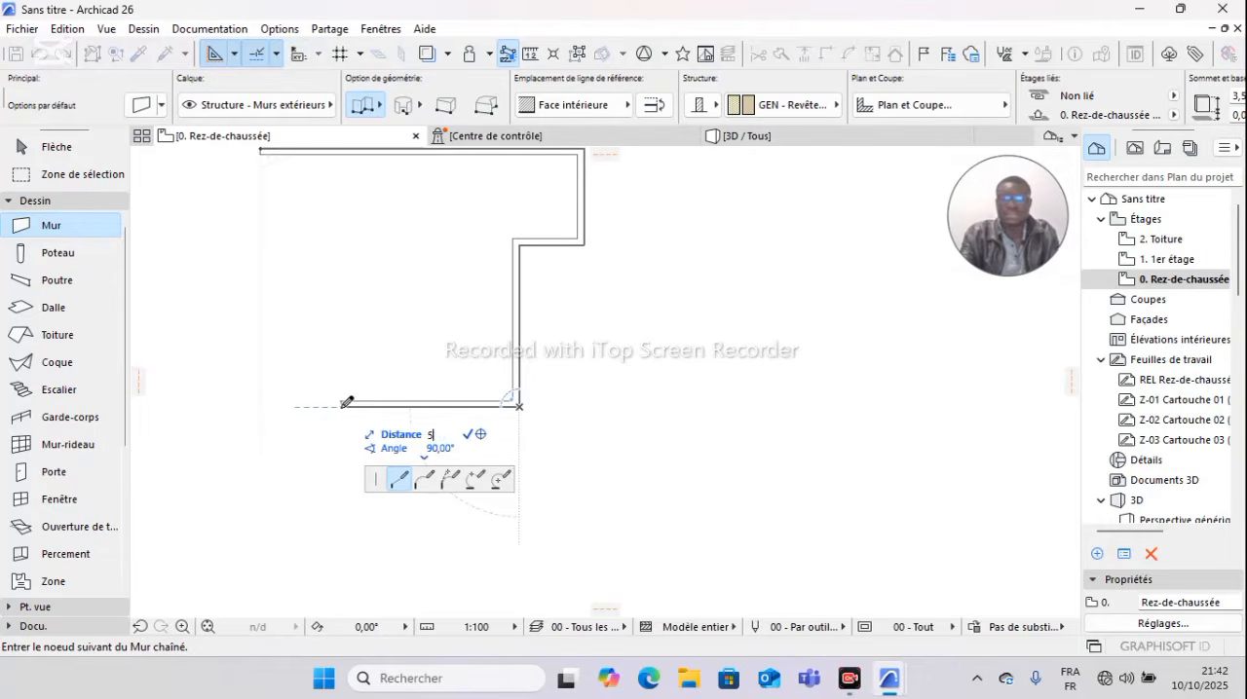
{"action": "key", "text": "Return"}
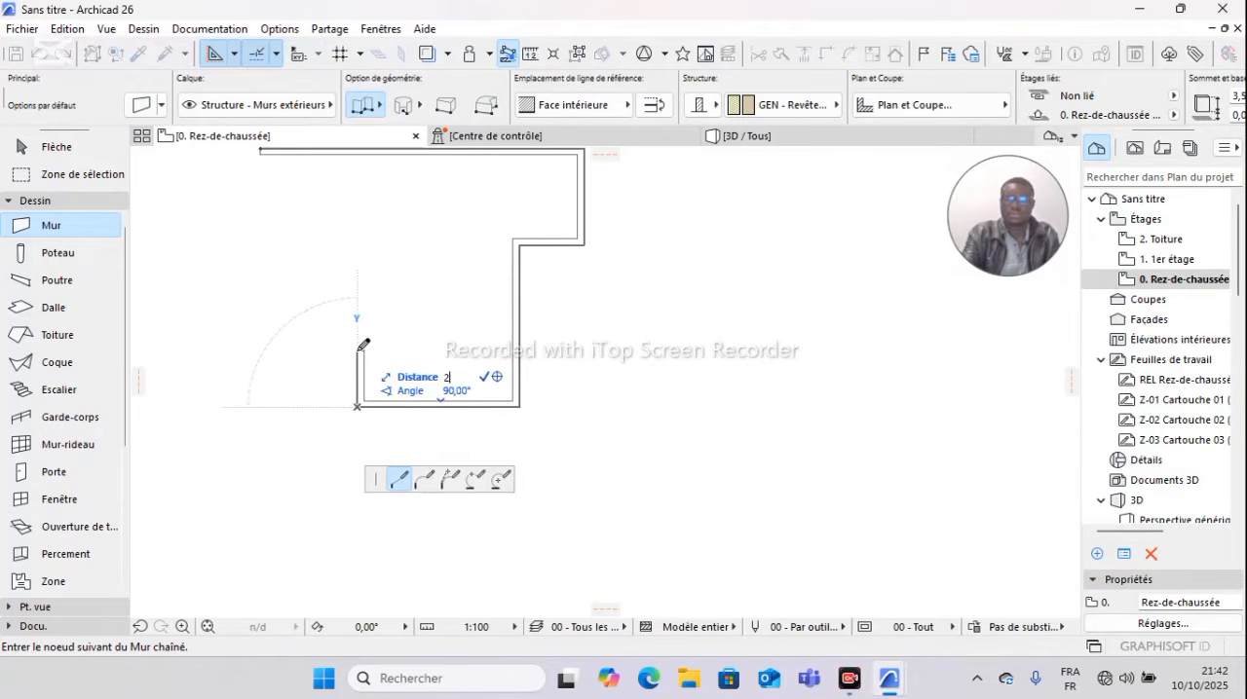
{"action": "left_click", "coordinate": [358, 344]}
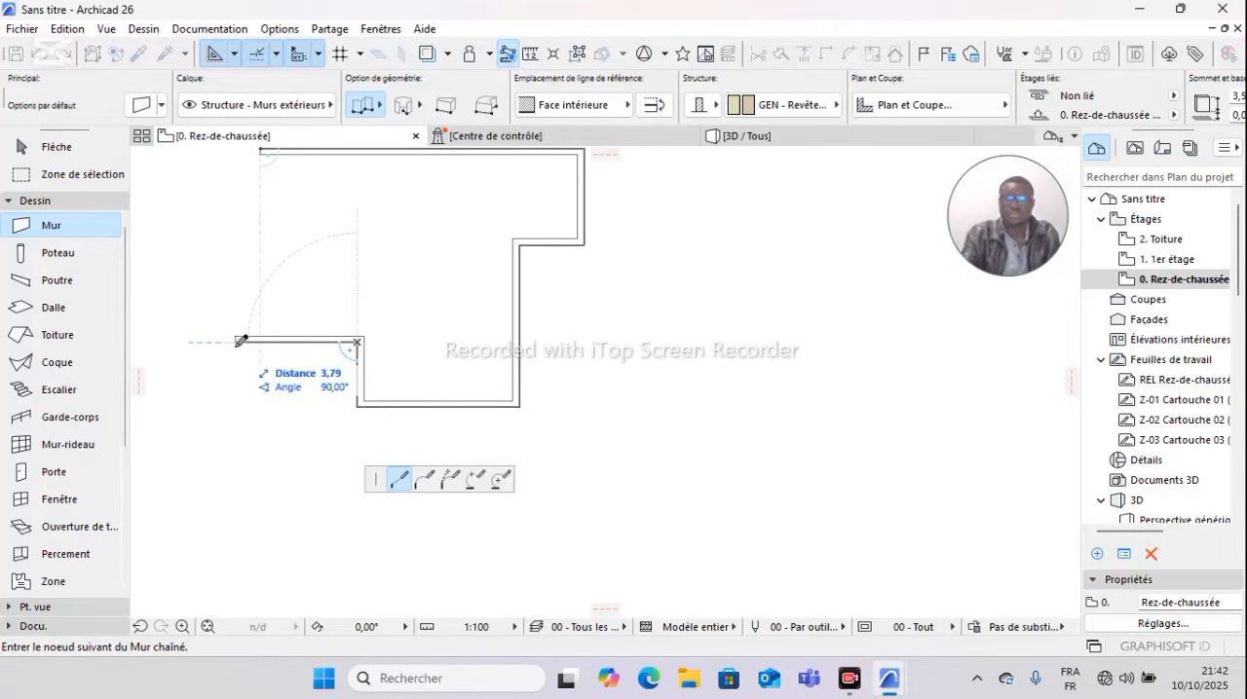
{"action": "type", "text": "3"}
{"action": "key", "text": "Return"}
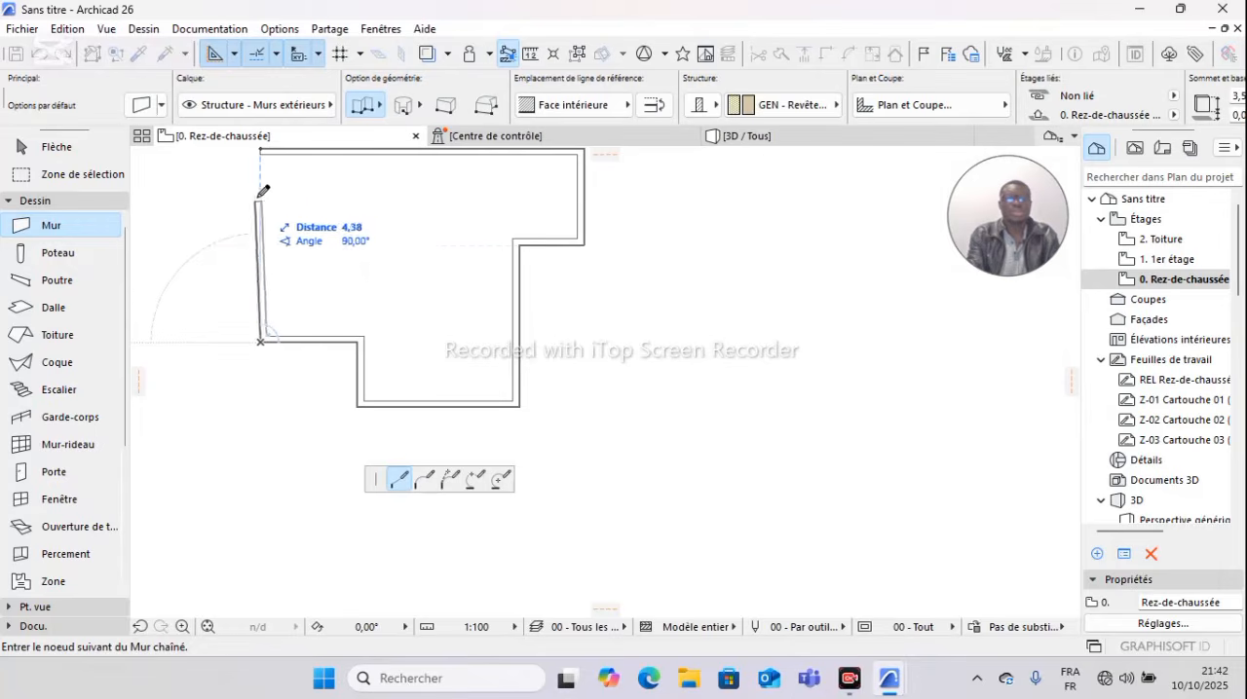
{"action": "left_click", "coordinate": [263, 146]}
{"action": "scroll", "coordinate": [420, 324], "scroll_direction": "down", "scroll_amount": 3}
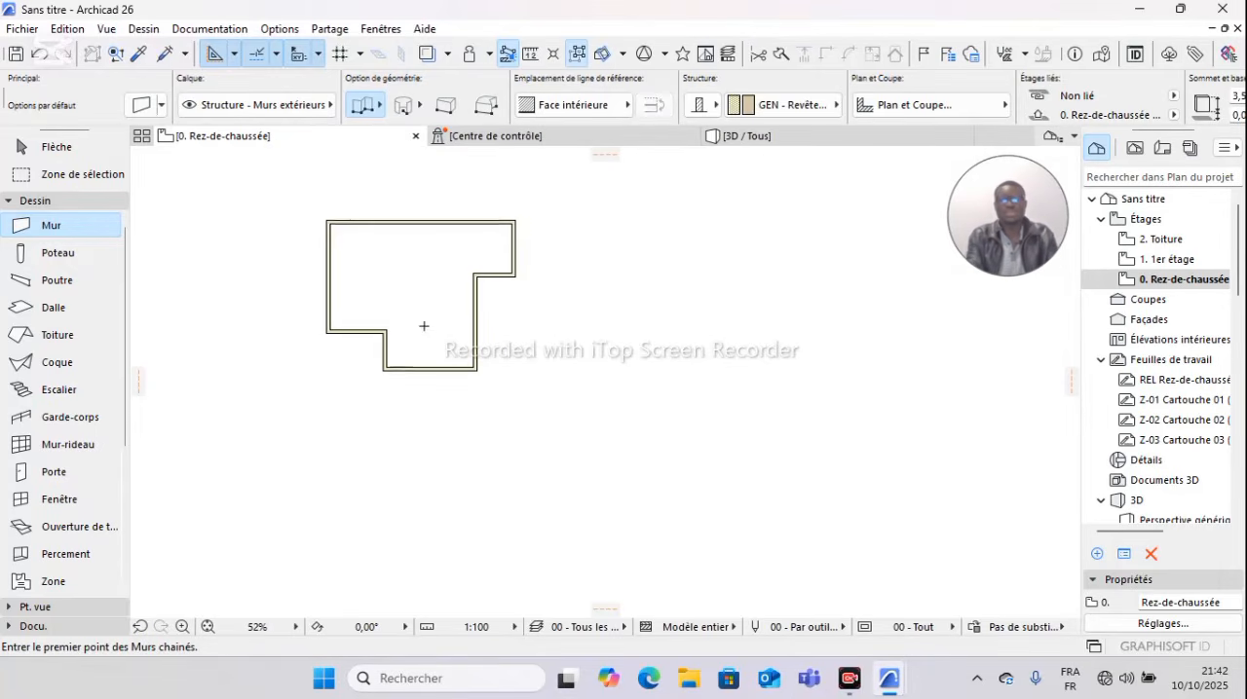
Step: Examine the closed wall outline in plan and orbit around it in the 3D view, and return to the ground-floor plan
{"action": "scroll", "coordinate": [414, 286], "scroll_direction": "up", "scroll_amount": 5}
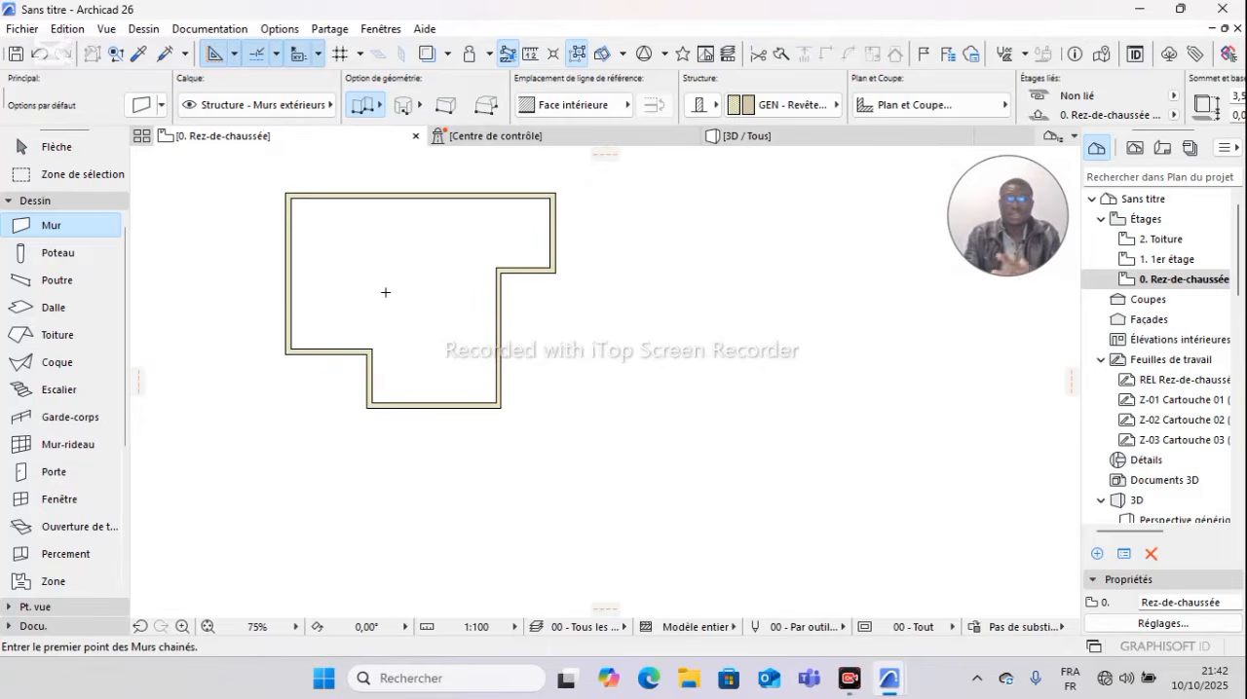
{"action": "scroll", "coordinate": [451, 299], "scroll_direction": "down", "scroll_amount": 1}
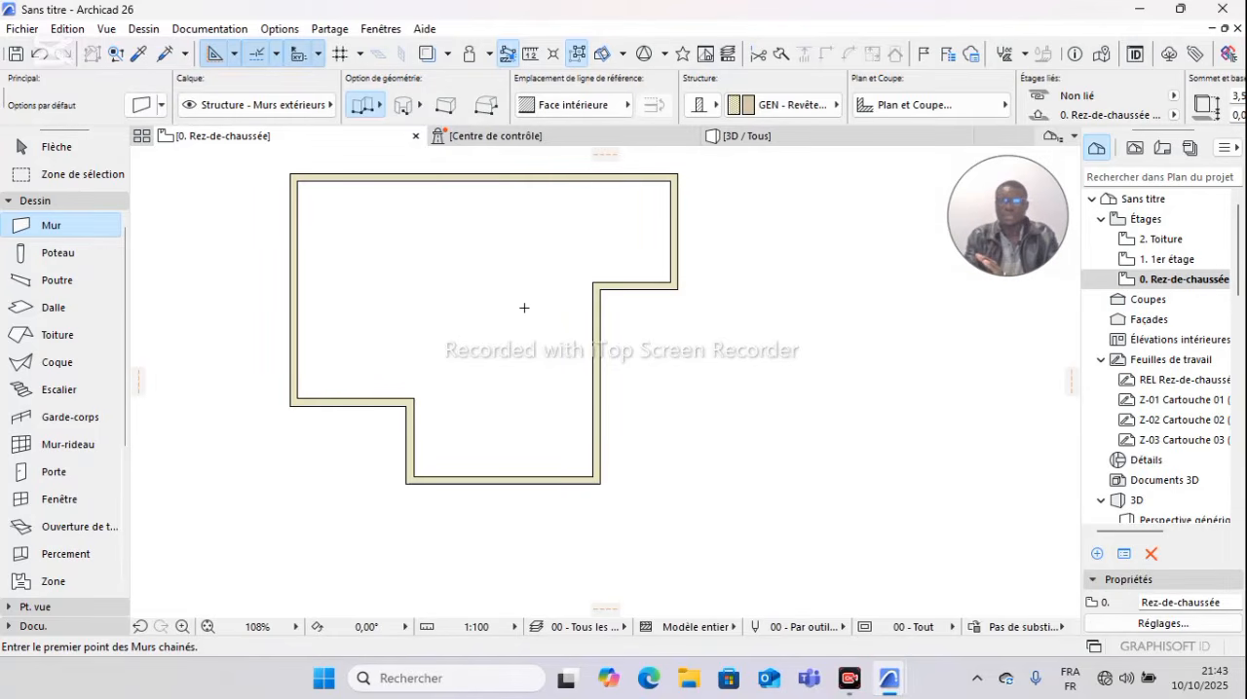
{"action": "middle_click_drag", "start_coordinate": [522, 305], "coordinate": [528, 330]}
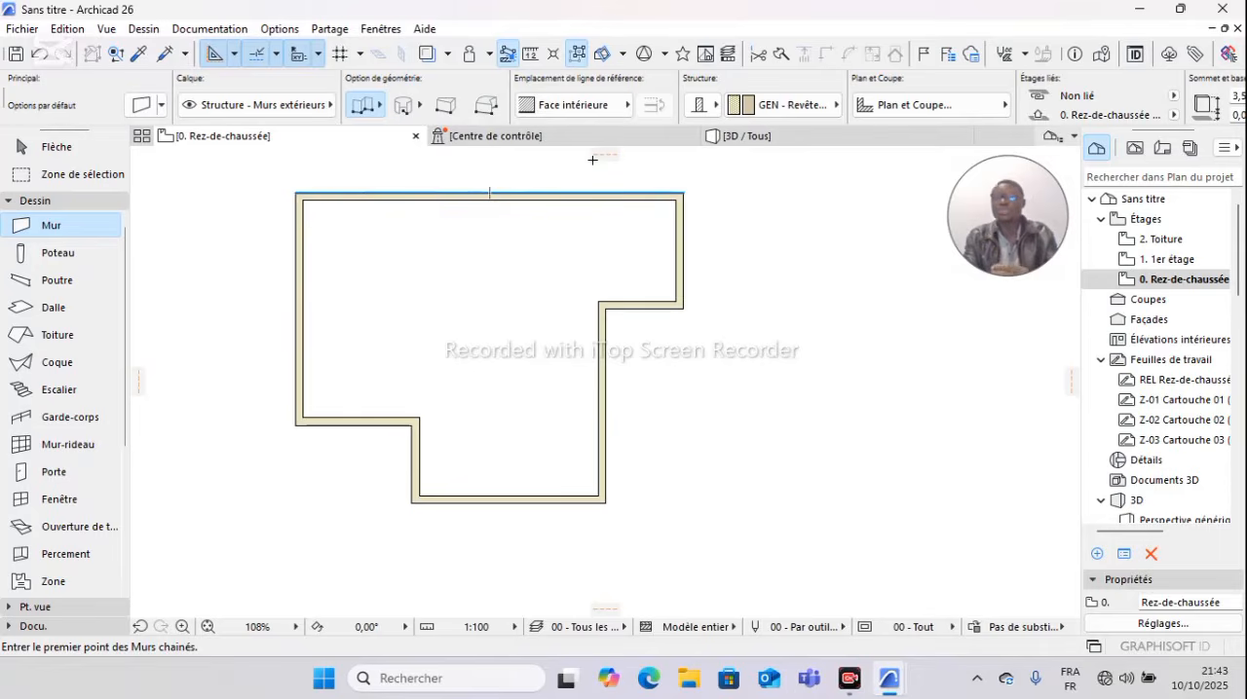
{"action": "left_click", "coordinate": [793, 144]}
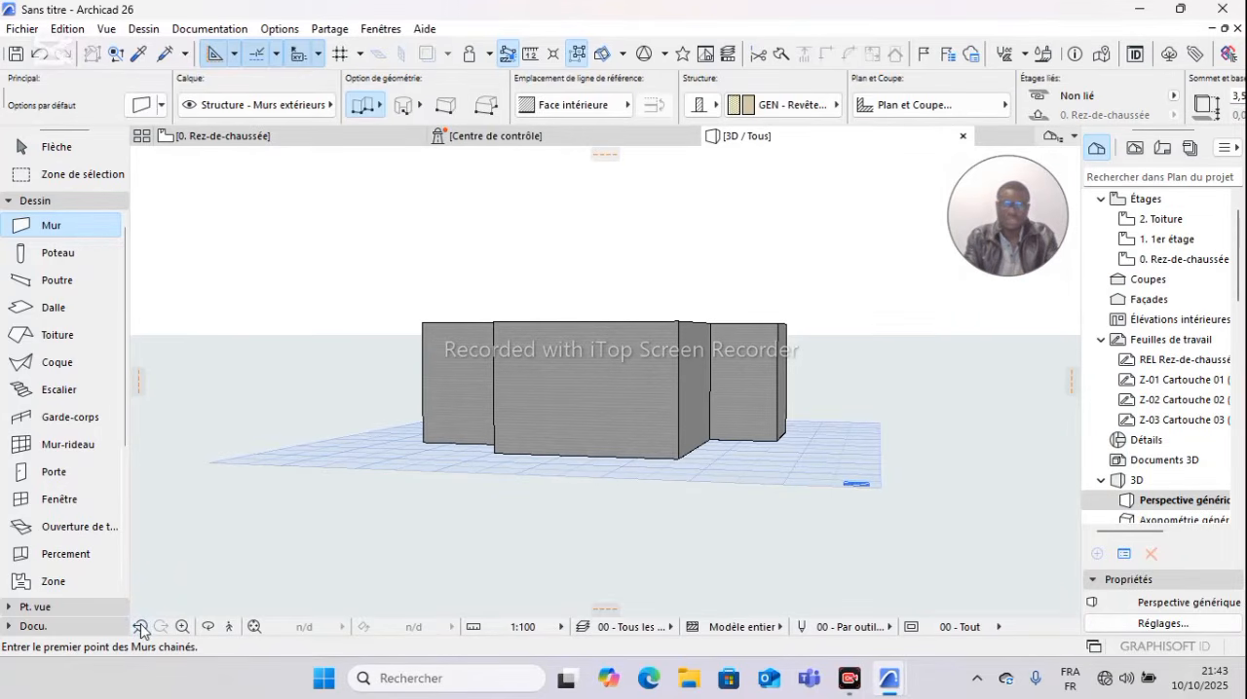
{"action": "left_click", "coordinate": [208, 629]}
{"action": "left_click_drag", "start_coordinate": [510, 306], "coordinate": [375, 253]}
{"action": "left_click", "coordinate": [310, 137]}
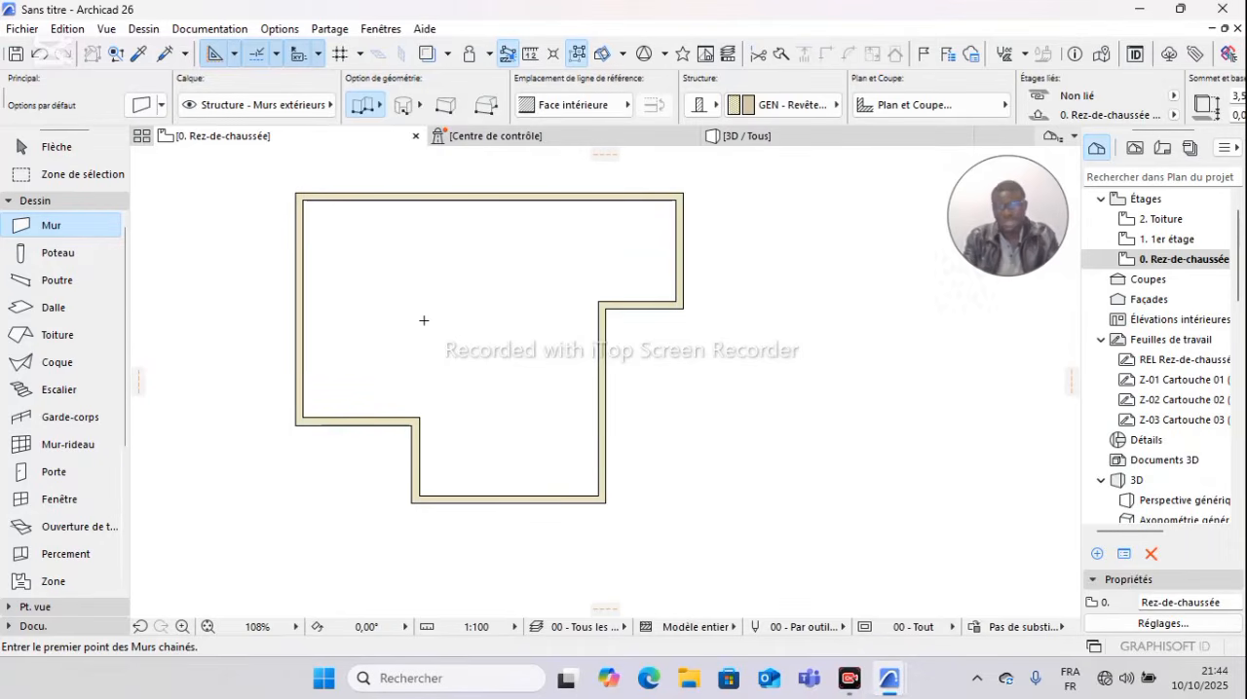
{"action": "left_click", "coordinate": [137, 55]}
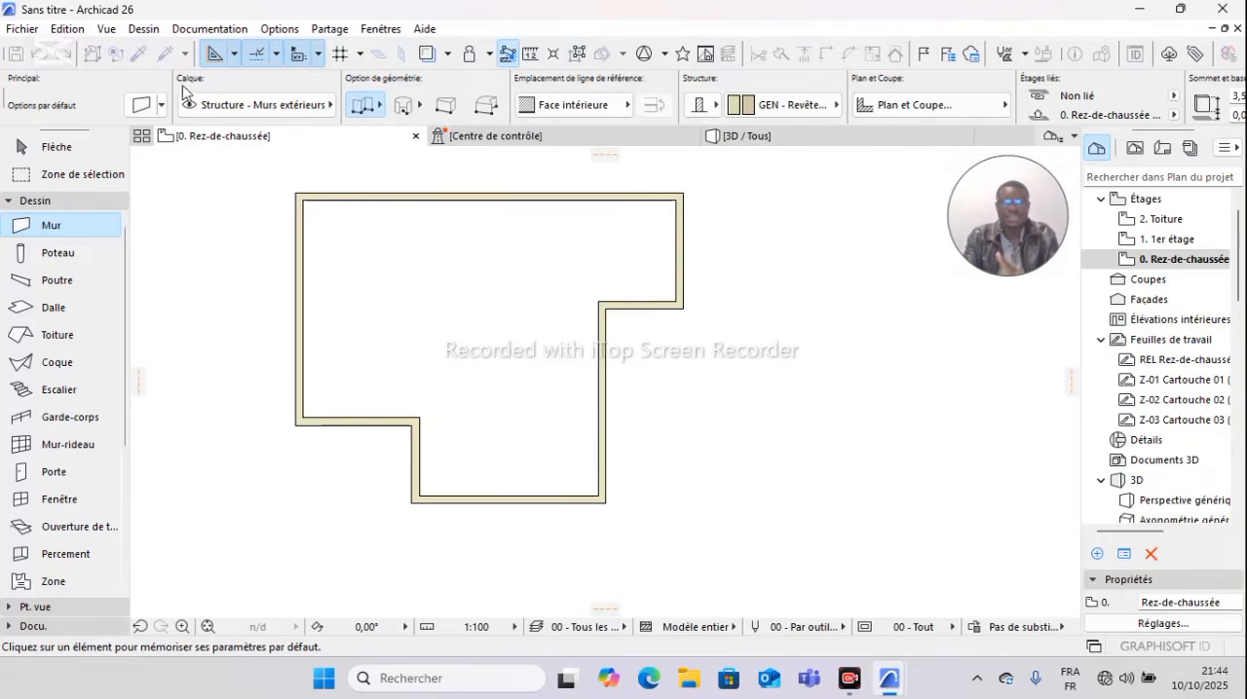
{"action": "left_click", "coordinate": [420, 435]}
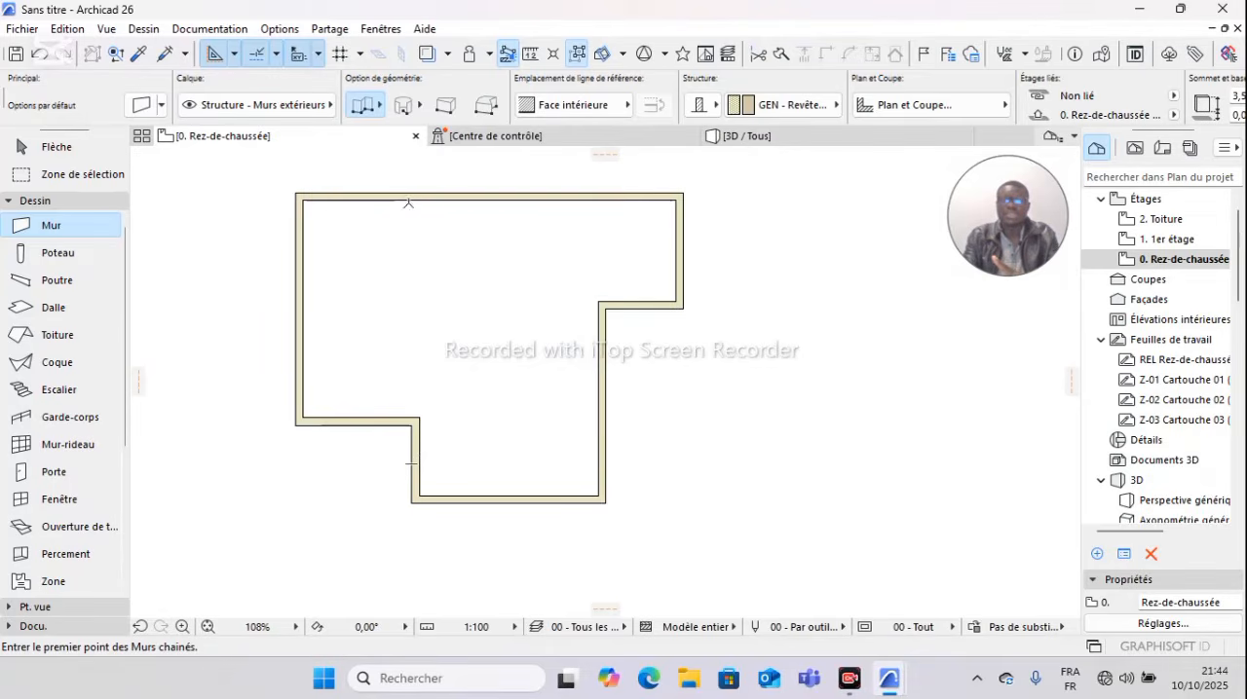
{"action": "left_click", "coordinate": [412, 197]}
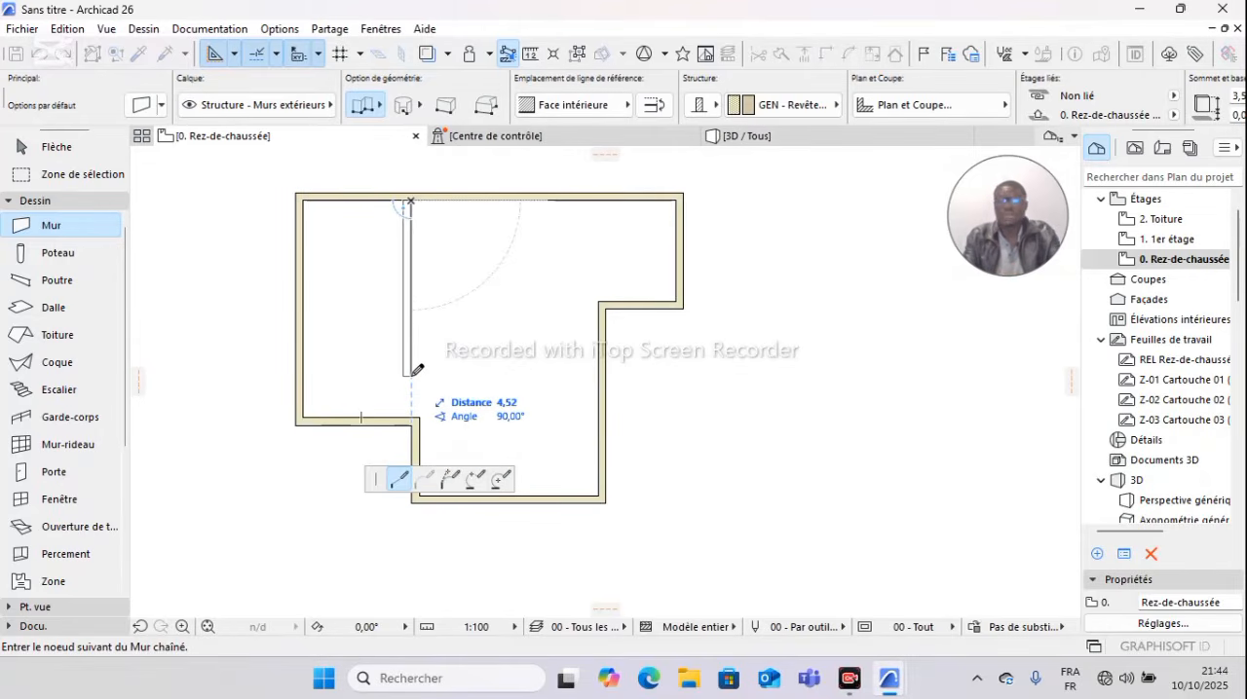
{"action": "key", "text": "Escape"}
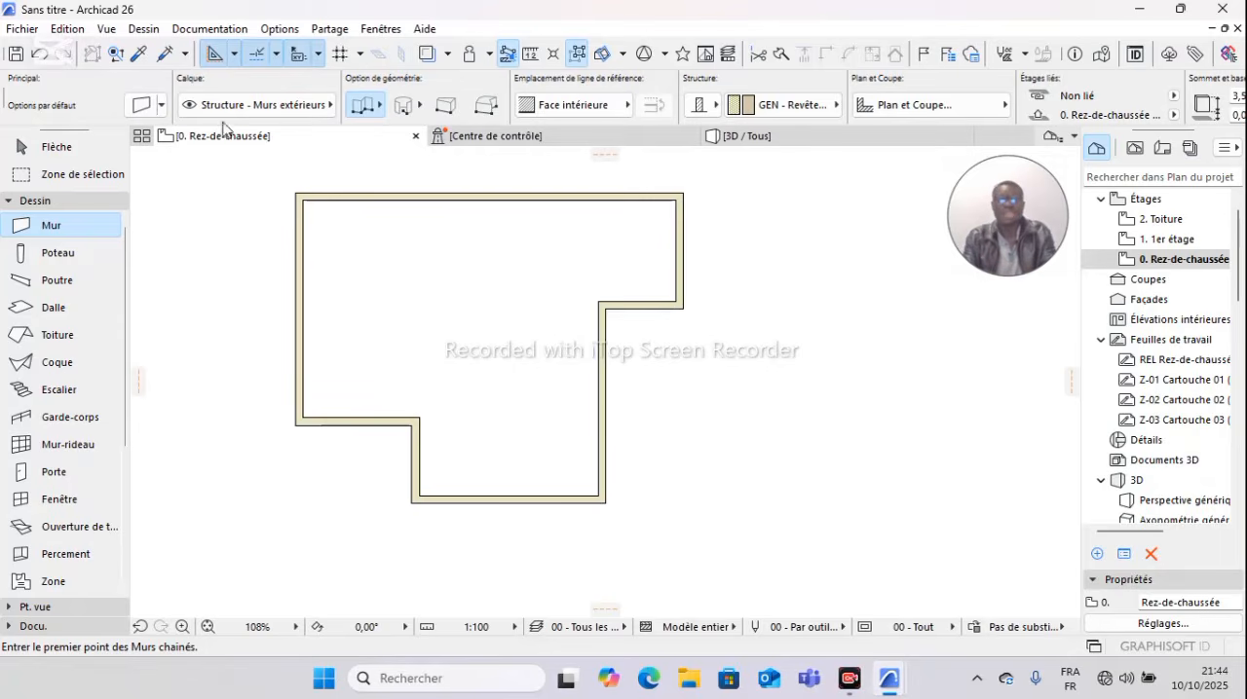
{"action": "left_click", "coordinate": [139, 60]}
{"action": "left_click", "coordinate": [419, 451]}
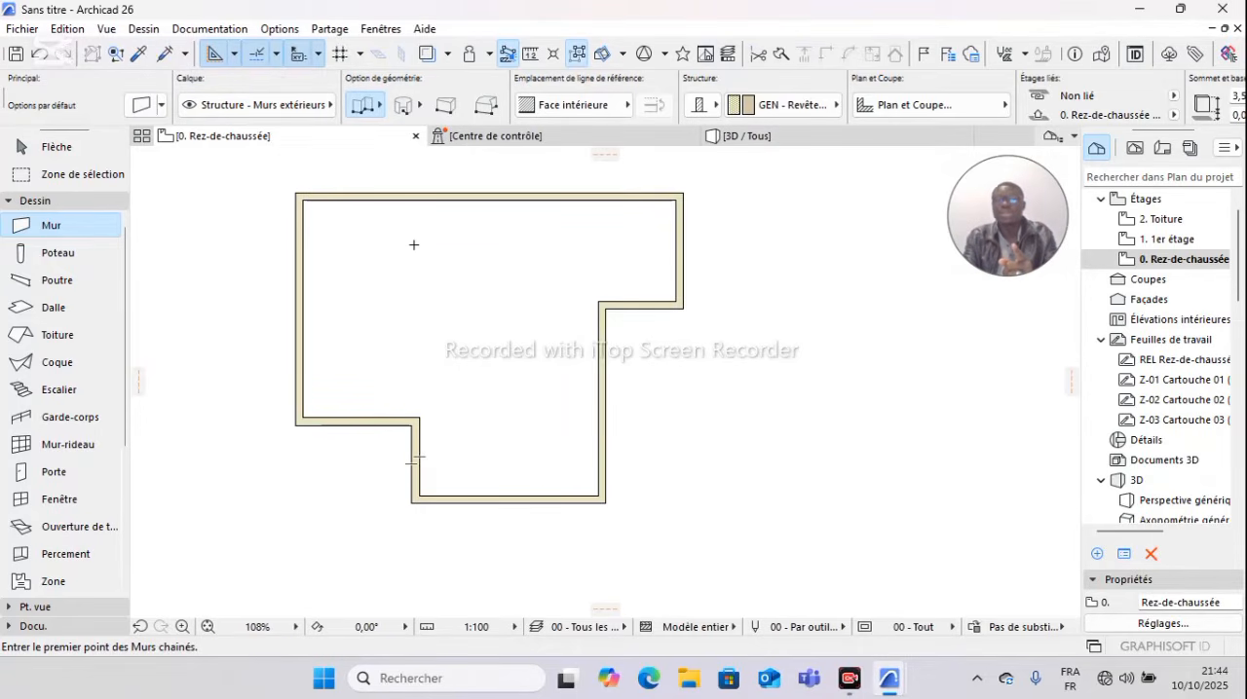
{"action": "left_click", "coordinate": [414, 200]}
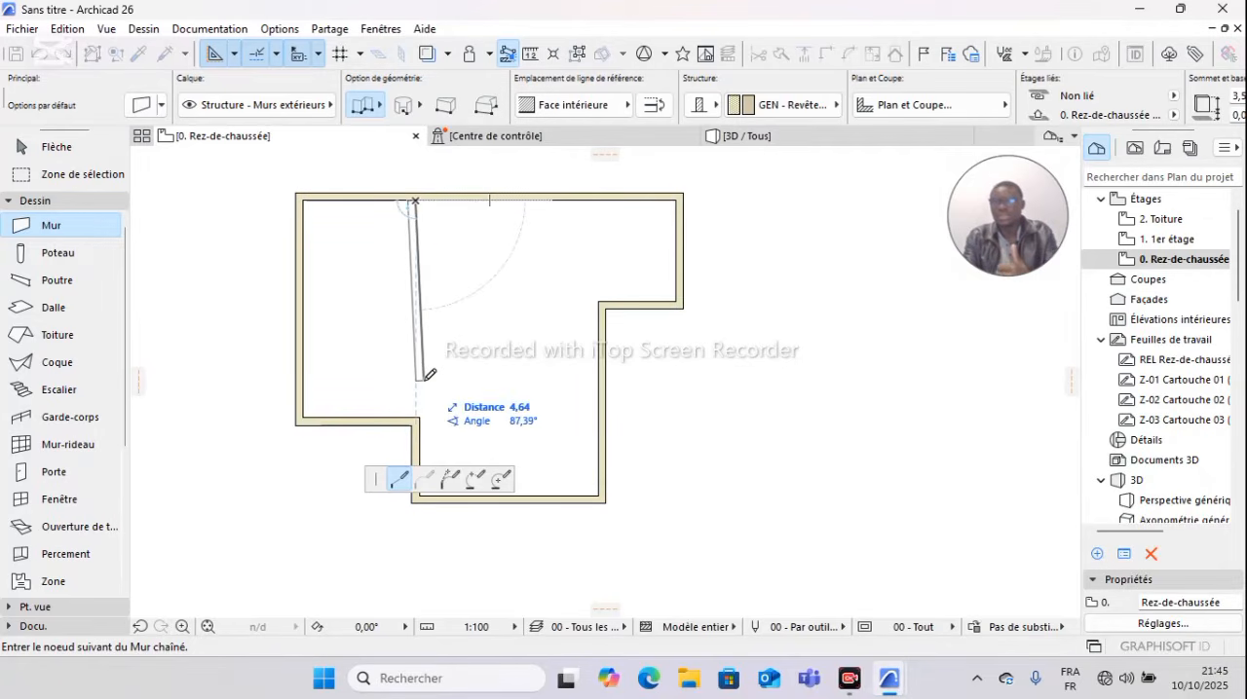
{"action": "key", "text": "Escape"}
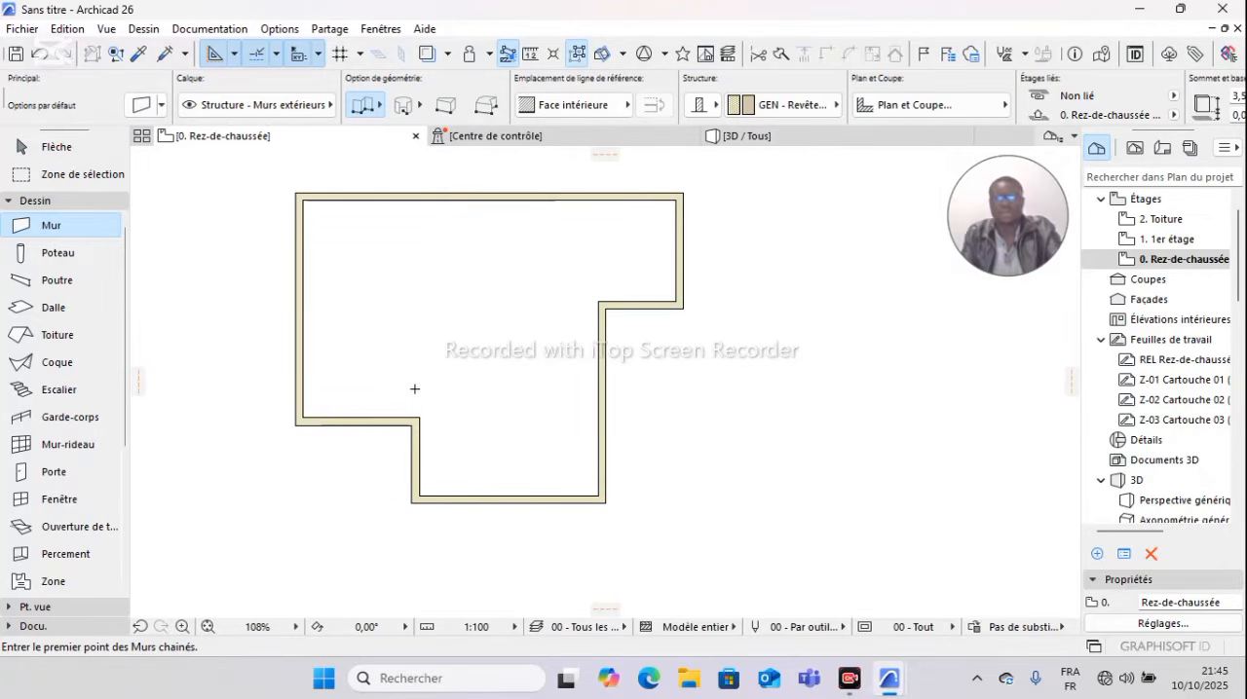
{"action": "key", "text": "Escape"}
{"action": "left_click", "coordinate": [298, 302]}
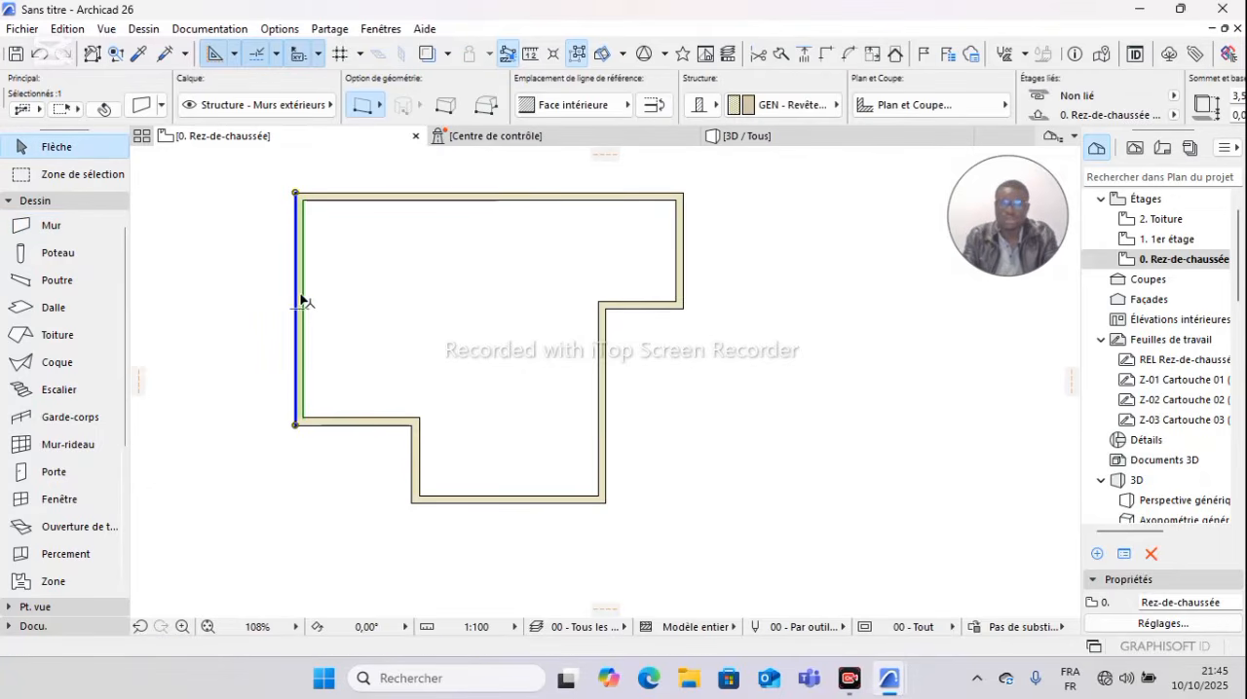
{"action": "right_click", "coordinate": [322, 309]}
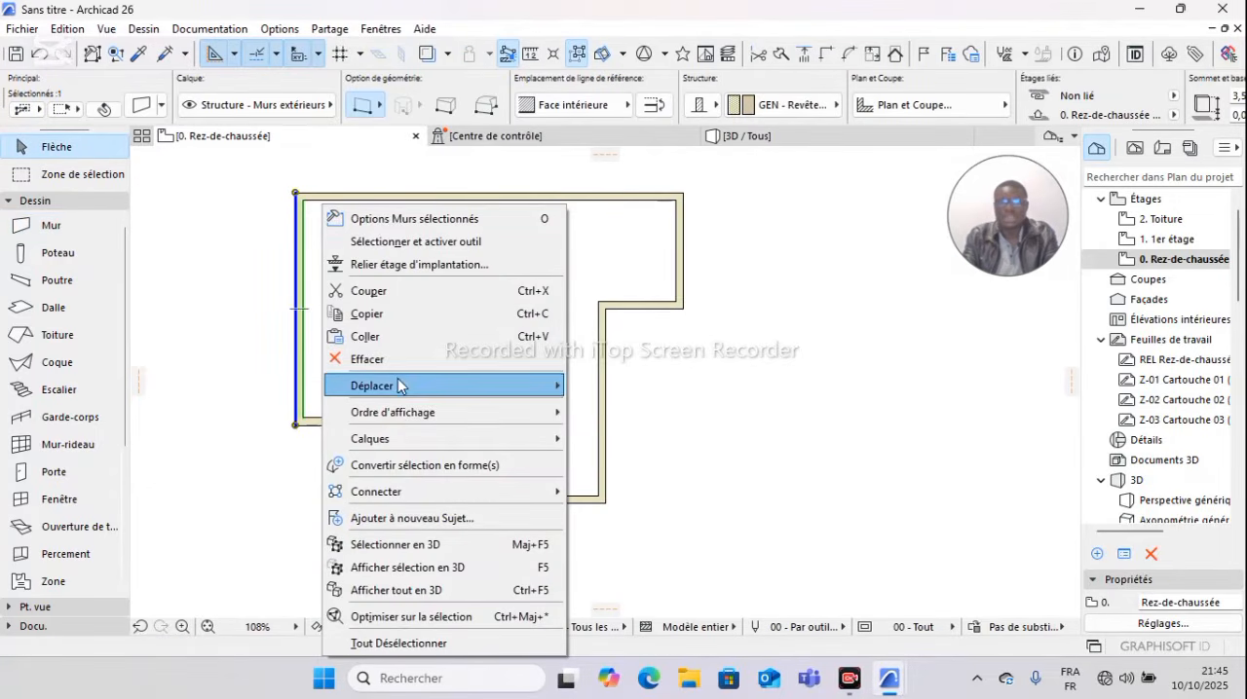
{"action": "mouse_move", "coordinate": [399, 386]}
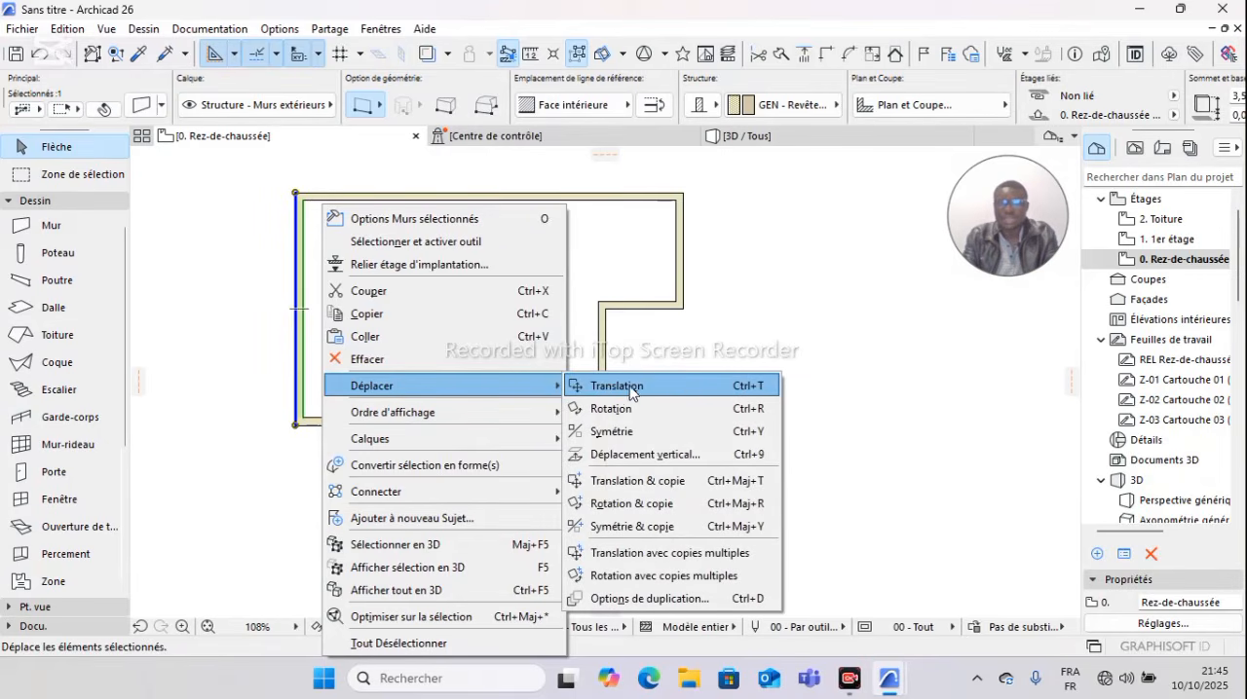
{"action": "left_click", "coordinate": [665, 482]}
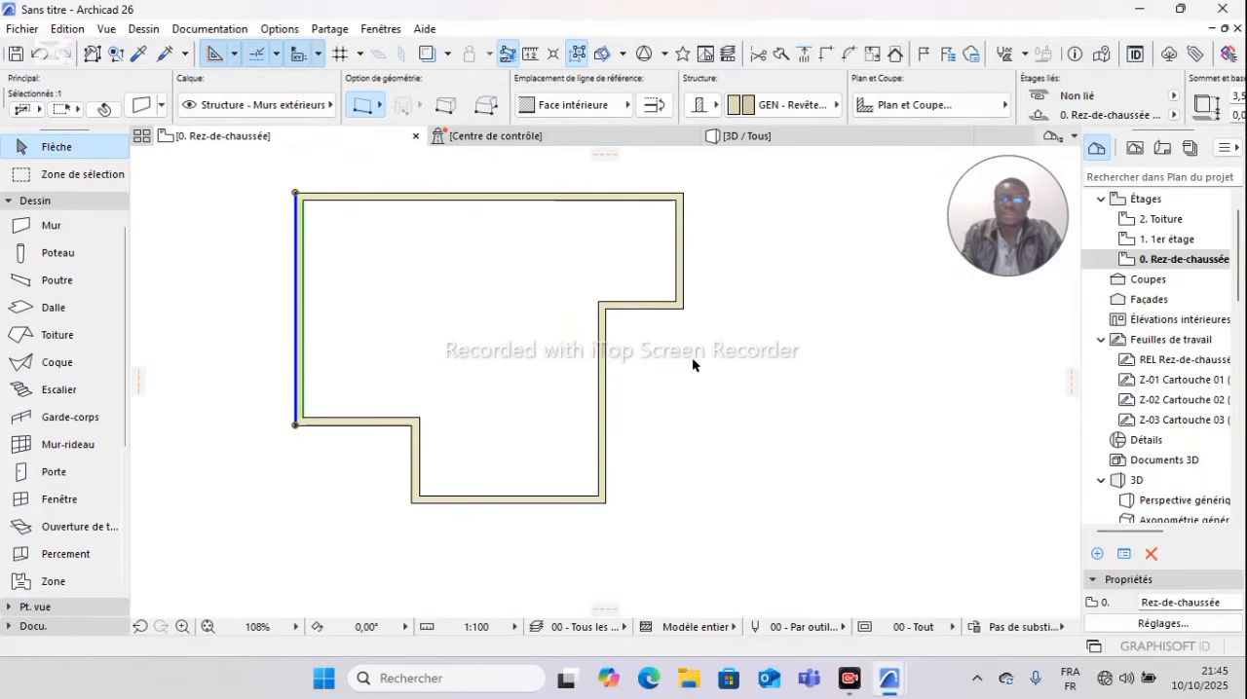
{"action": "left_click", "coordinate": [383, 327]}
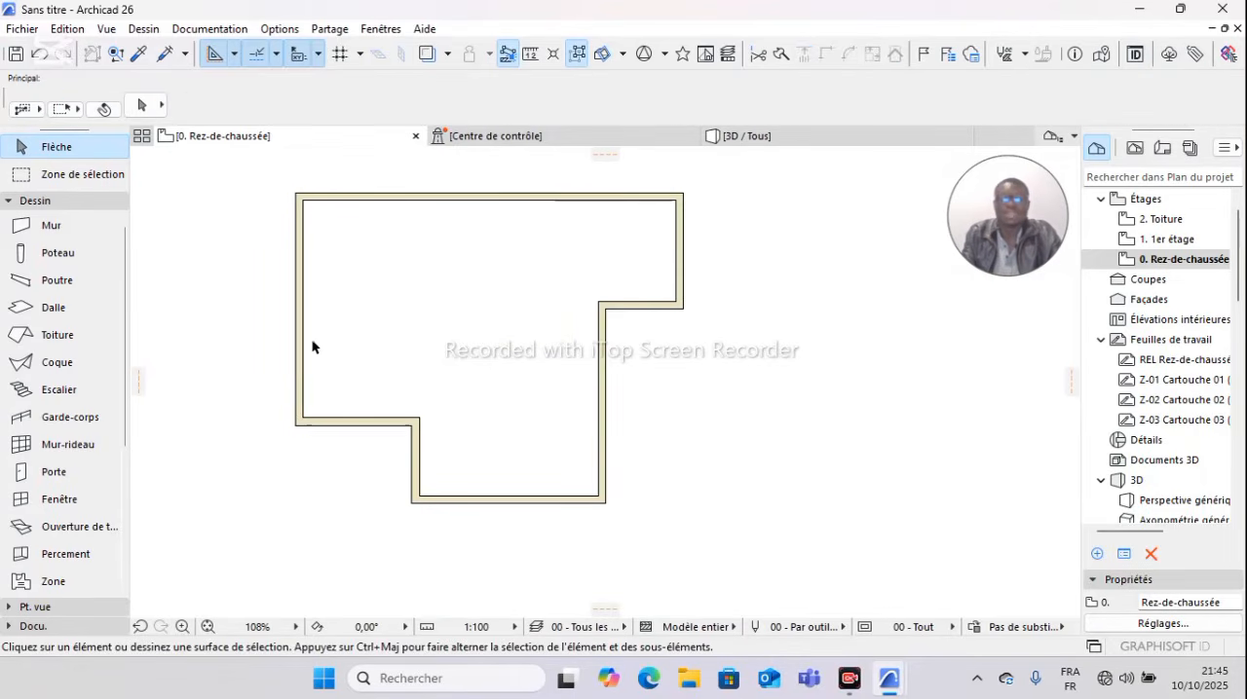
{"action": "left_click", "coordinate": [295, 321]}
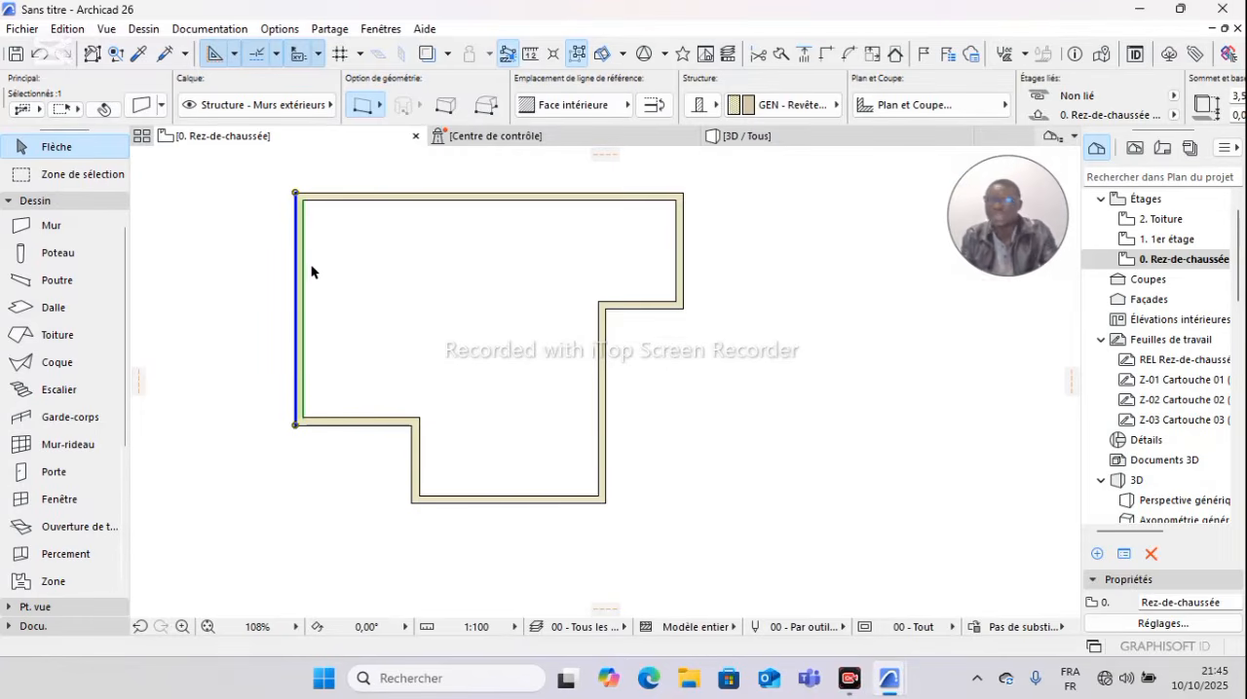
{"action": "left_click", "coordinate": [291, 187]}
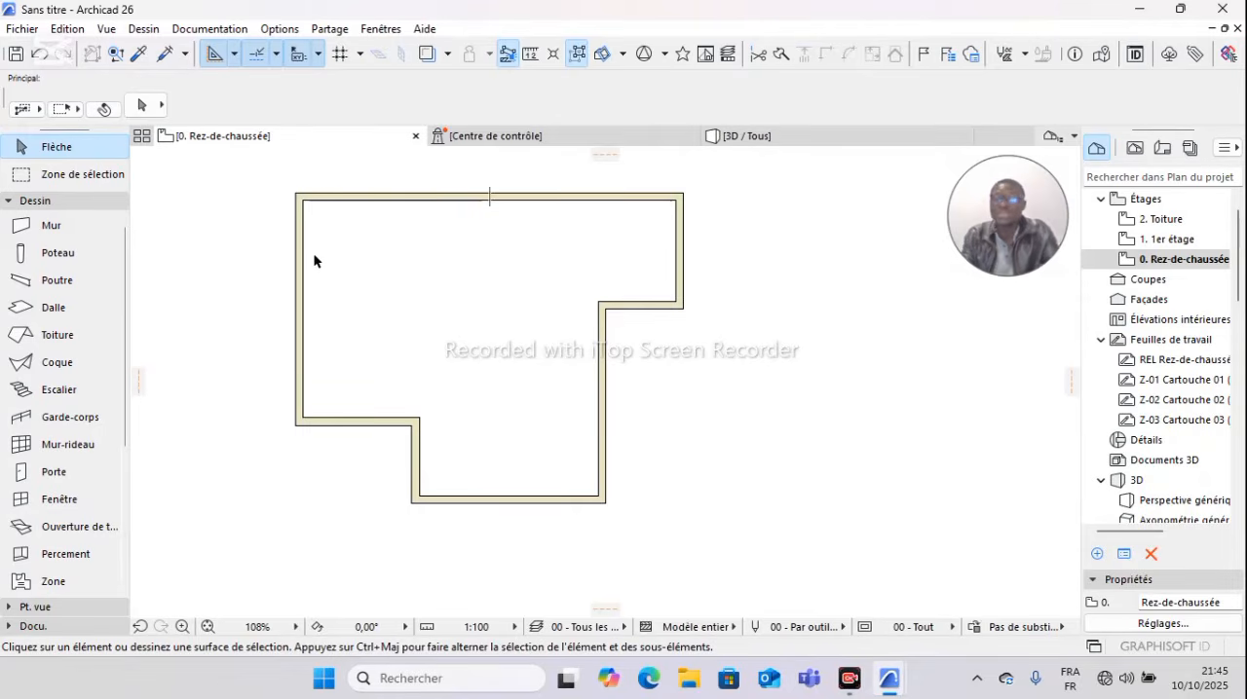
Step: Copy the left exterior wall 3 m to the right from its upper corner with Translation & copie
{"action": "left_click", "coordinate": [301, 287]}
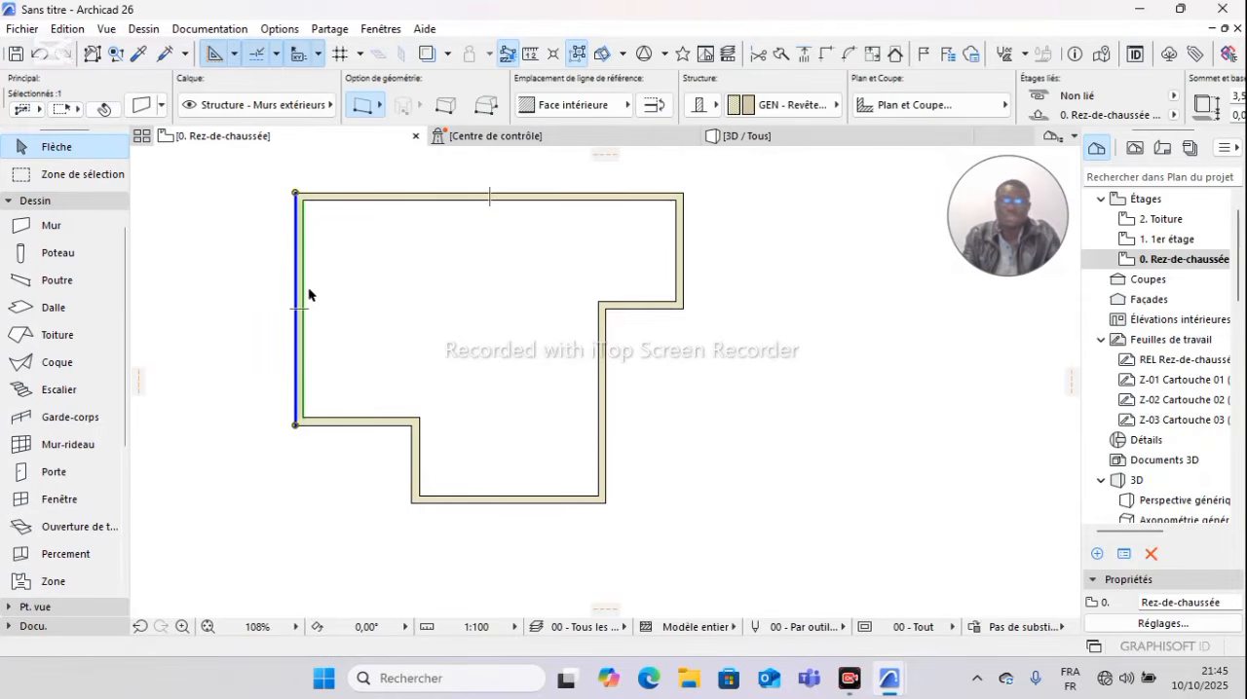
{"action": "right_click", "coordinate": [325, 291]}
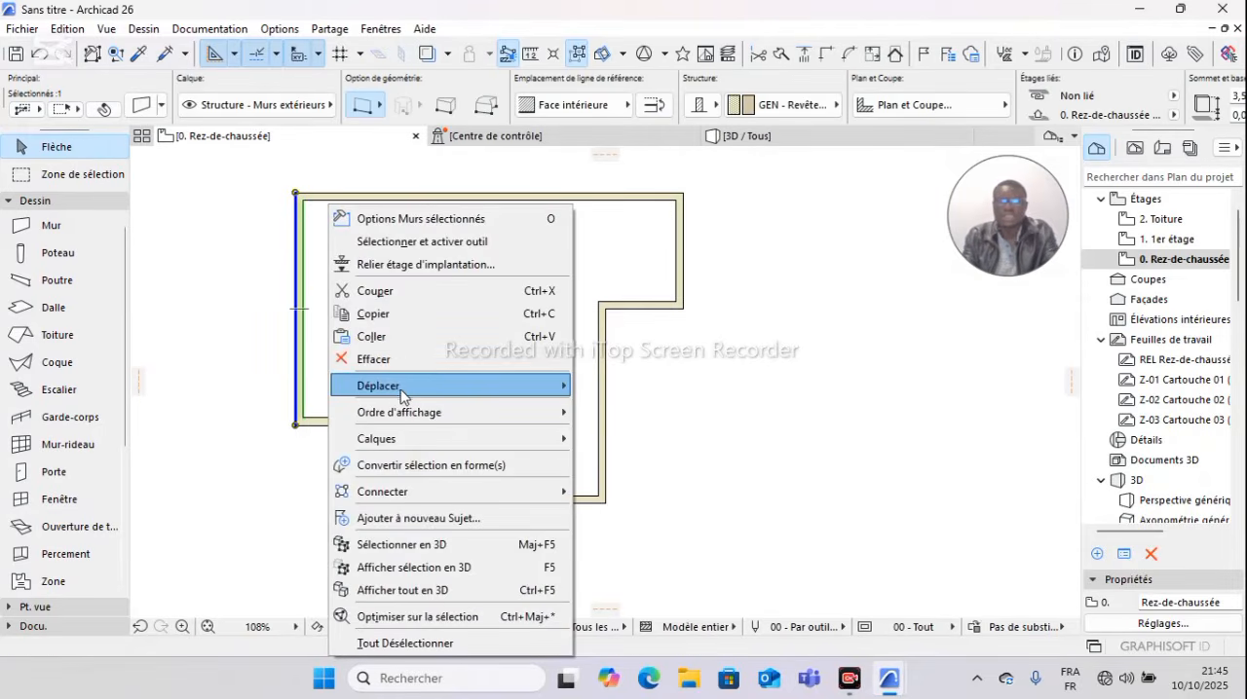
{"action": "mouse_move", "coordinate": [405, 395]}
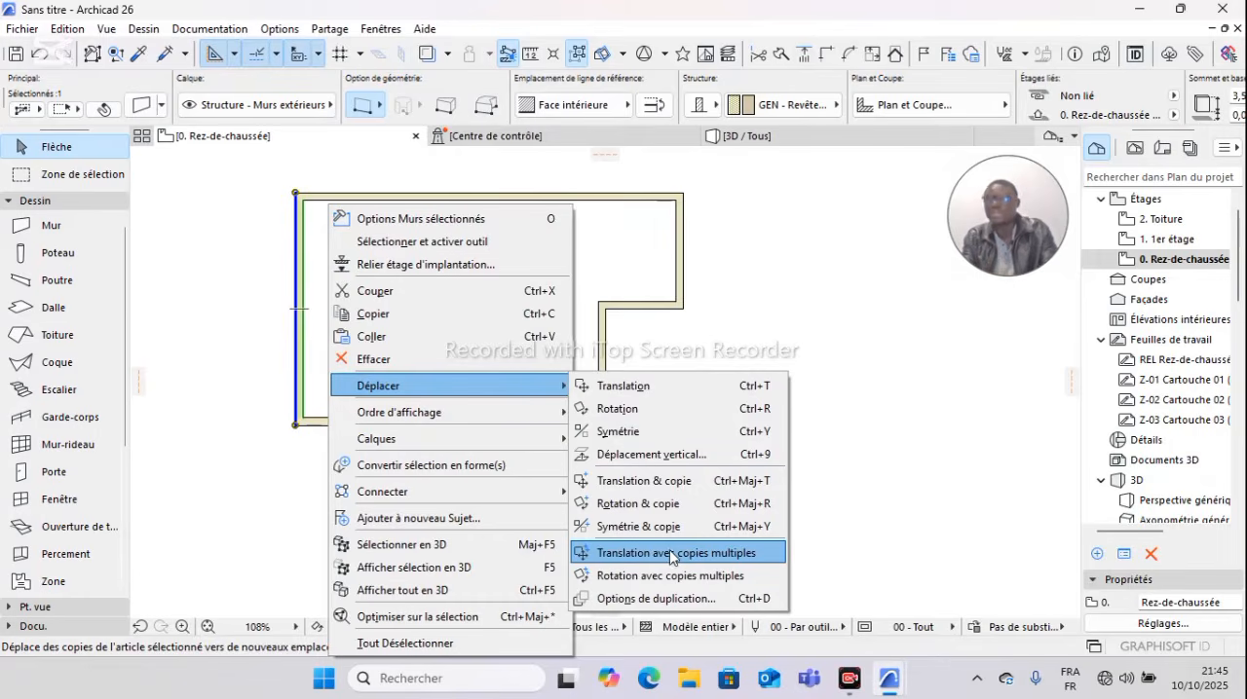
{"action": "left_click", "coordinate": [647, 482]}
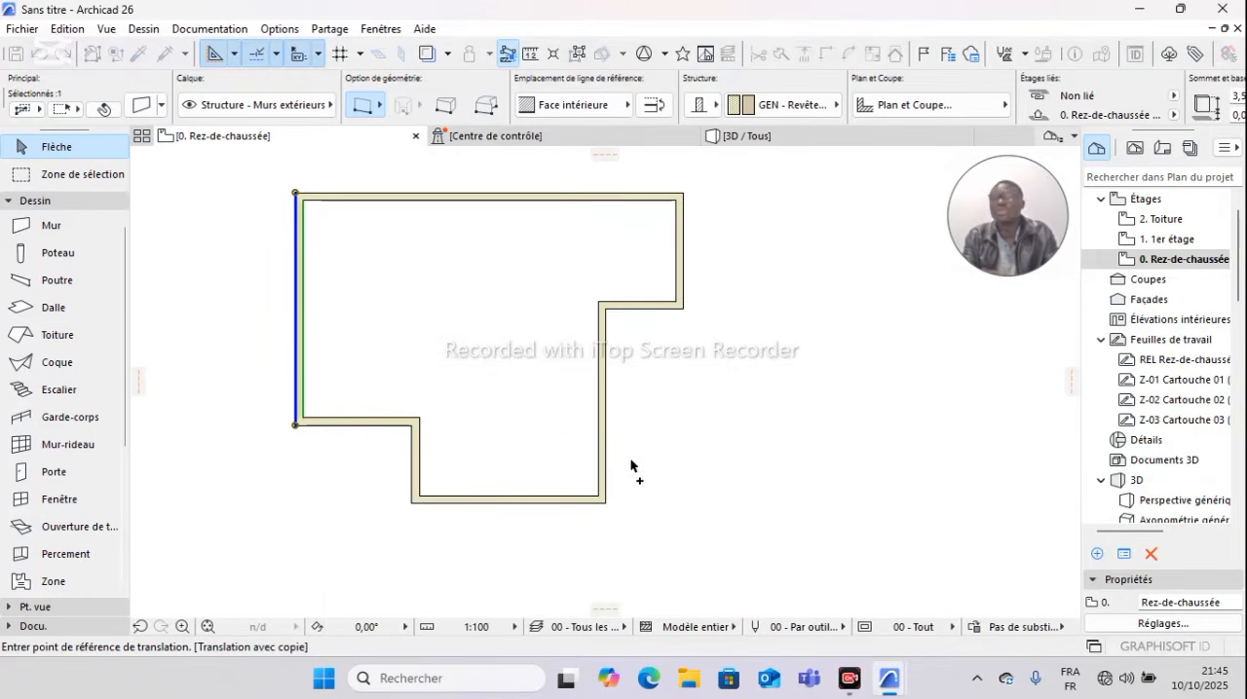
{"action": "left_click", "coordinate": [295, 193]}
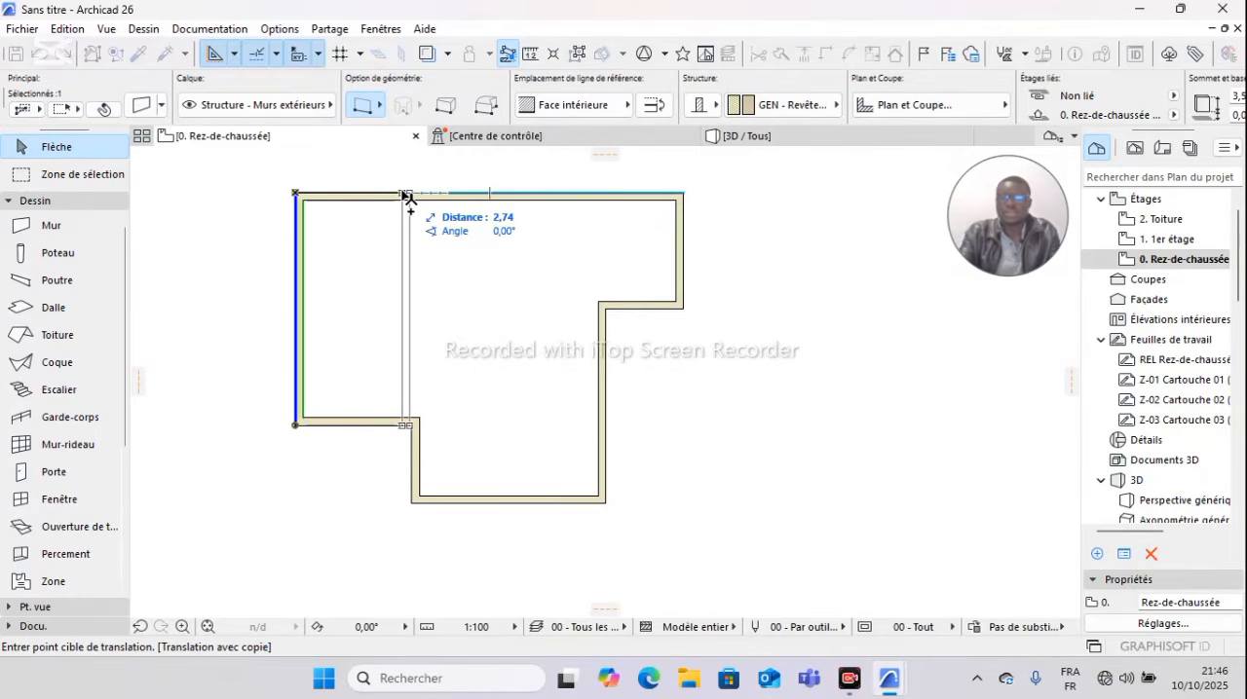
{"action": "type", "text": "3"}
{"action": "key", "text": "Return"}
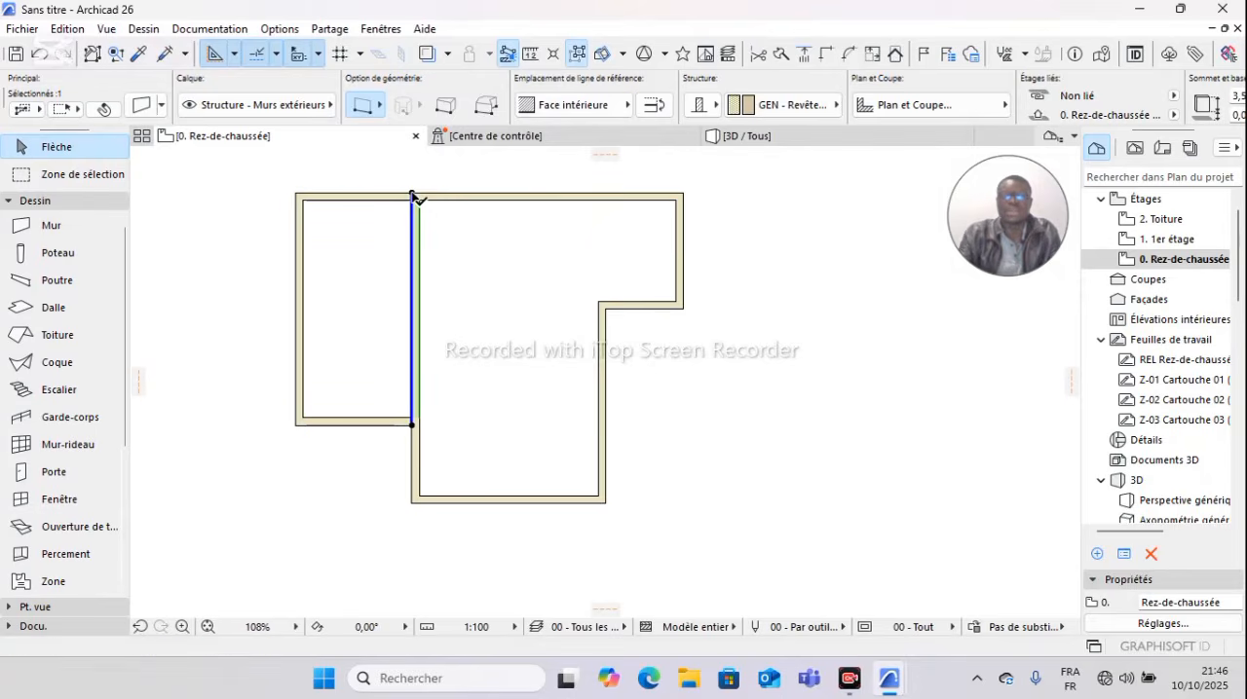
{"action": "key", "text": "Escape"}
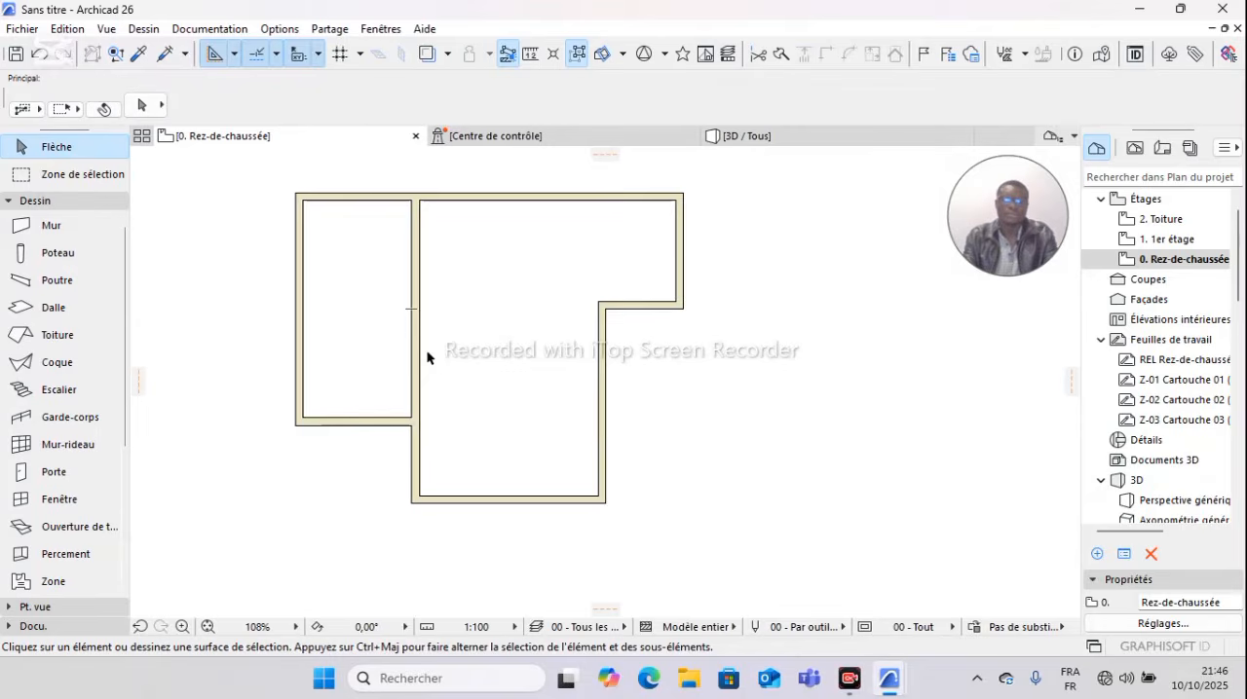
Step: Copy the lower-left horizontal wall 3 m upward from its right end with Translation & copie
{"action": "left_click", "coordinate": [362, 422]}
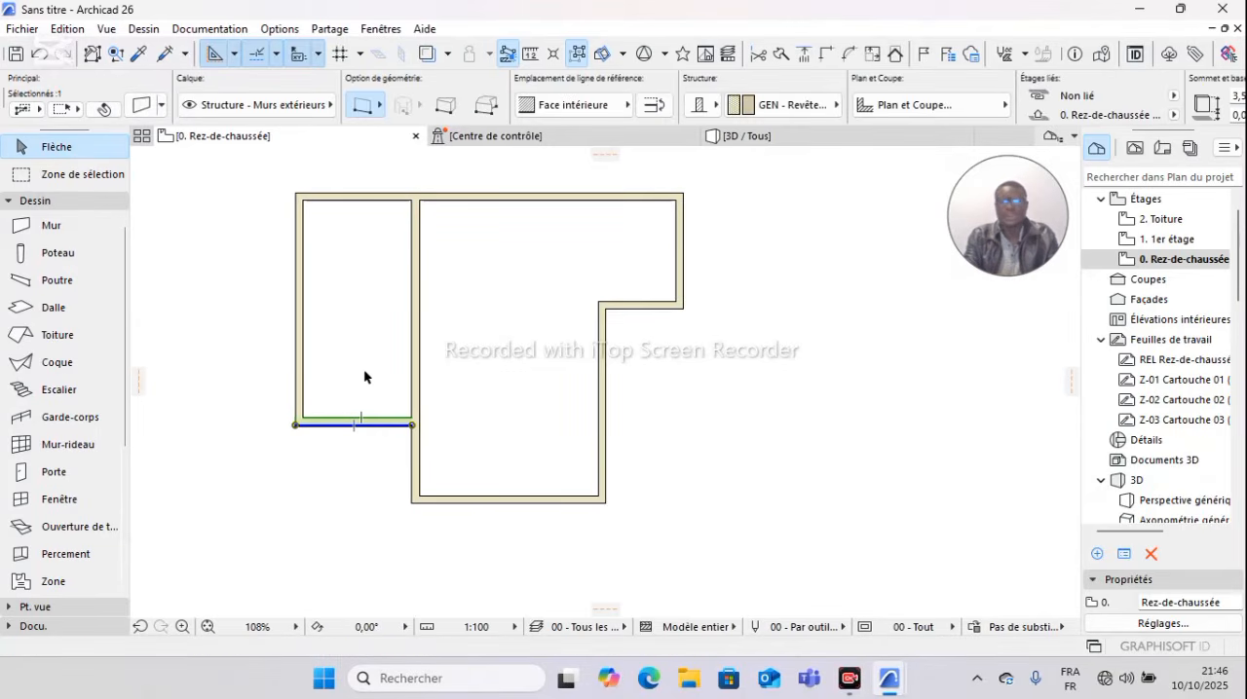
{"action": "right_click", "coordinate": [365, 377]}
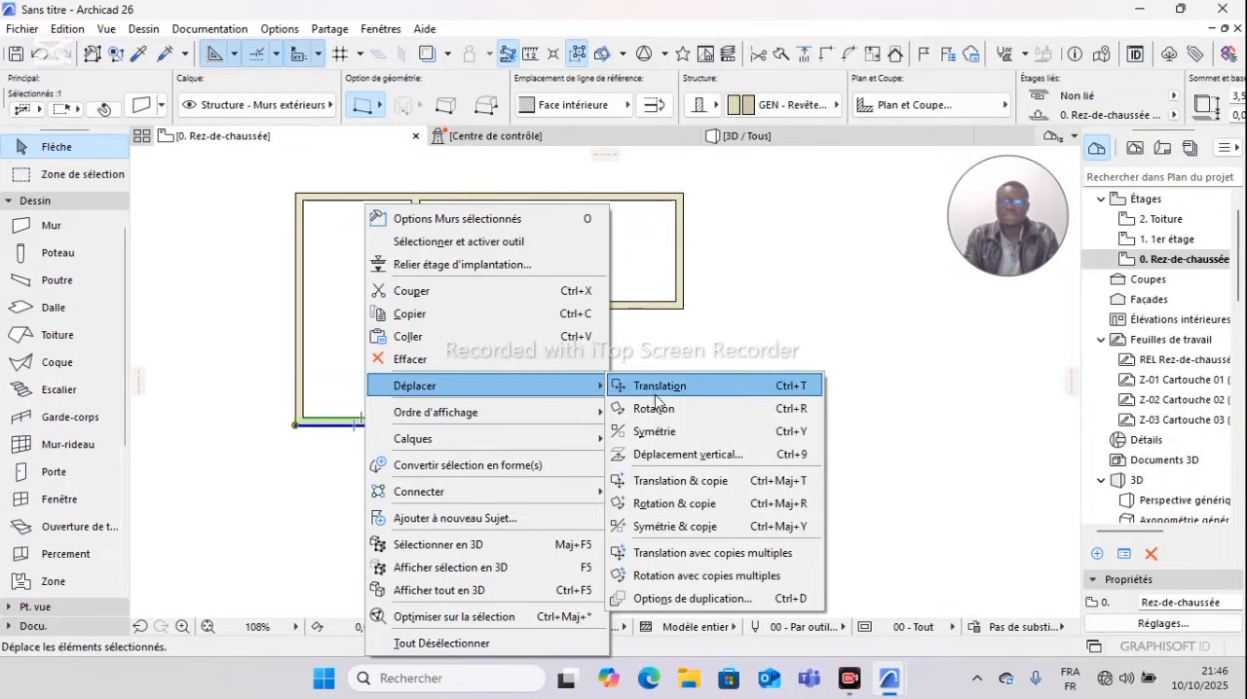
{"action": "left_click", "coordinate": [647, 481]}
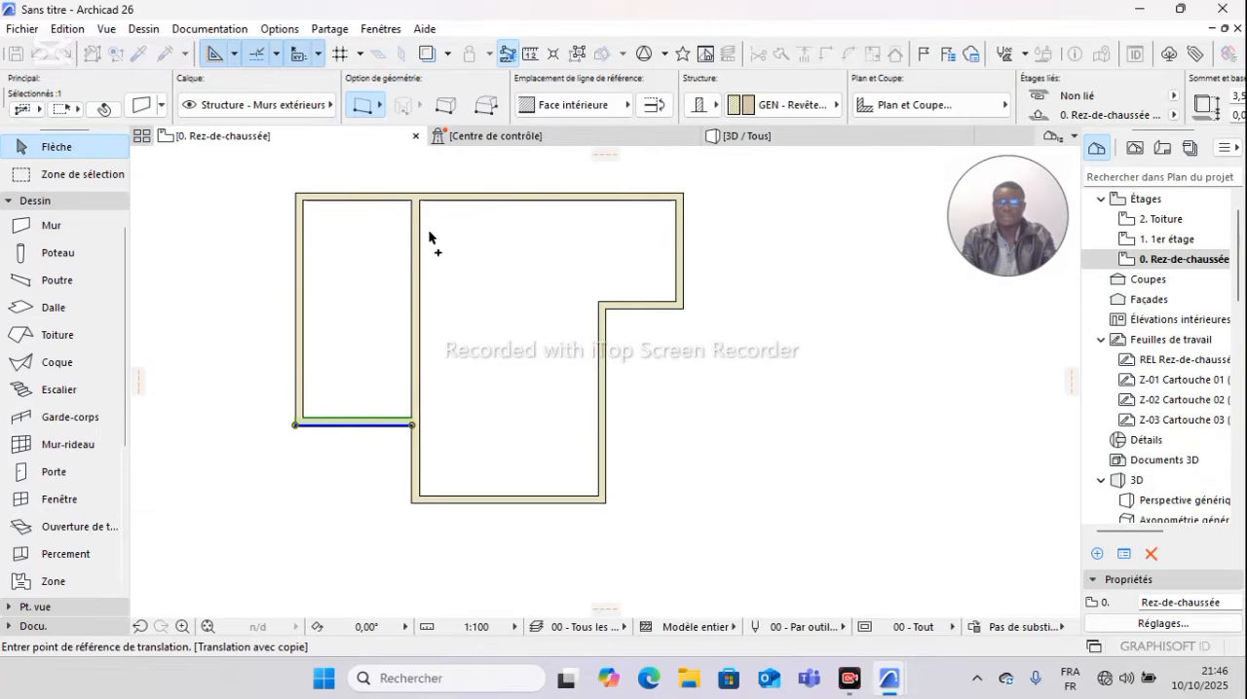
{"action": "left_click", "coordinate": [412, 425]}
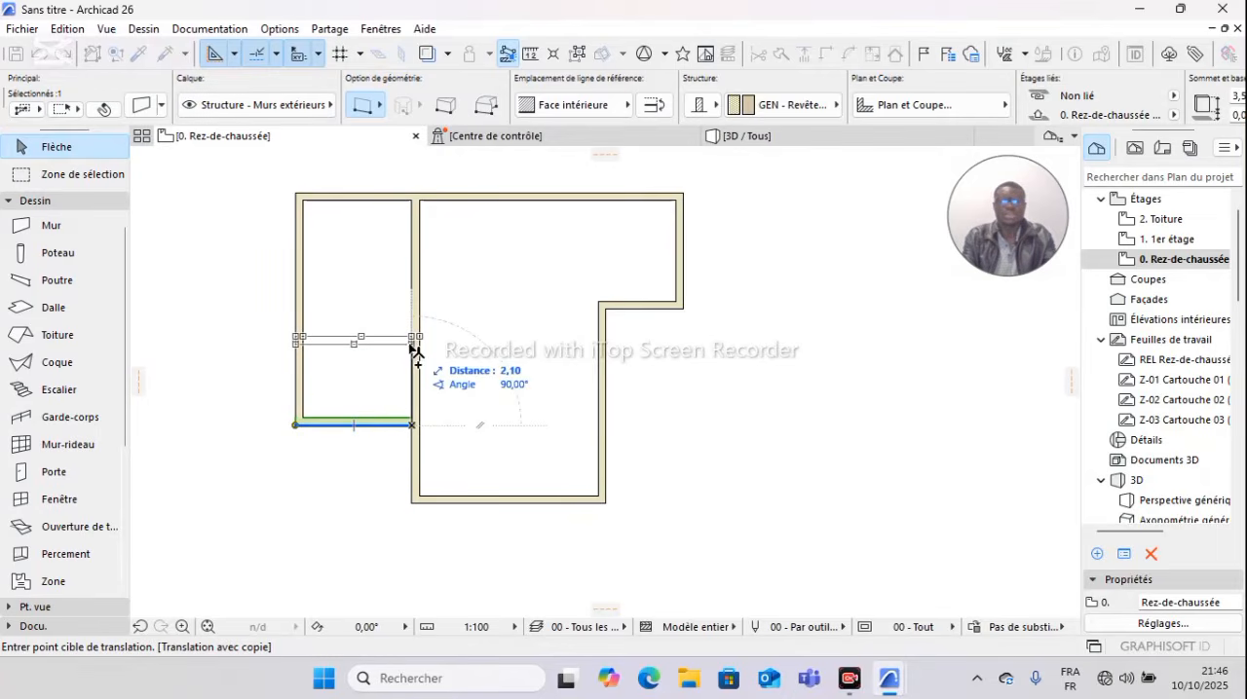
{"action": "type", "text": "3"}
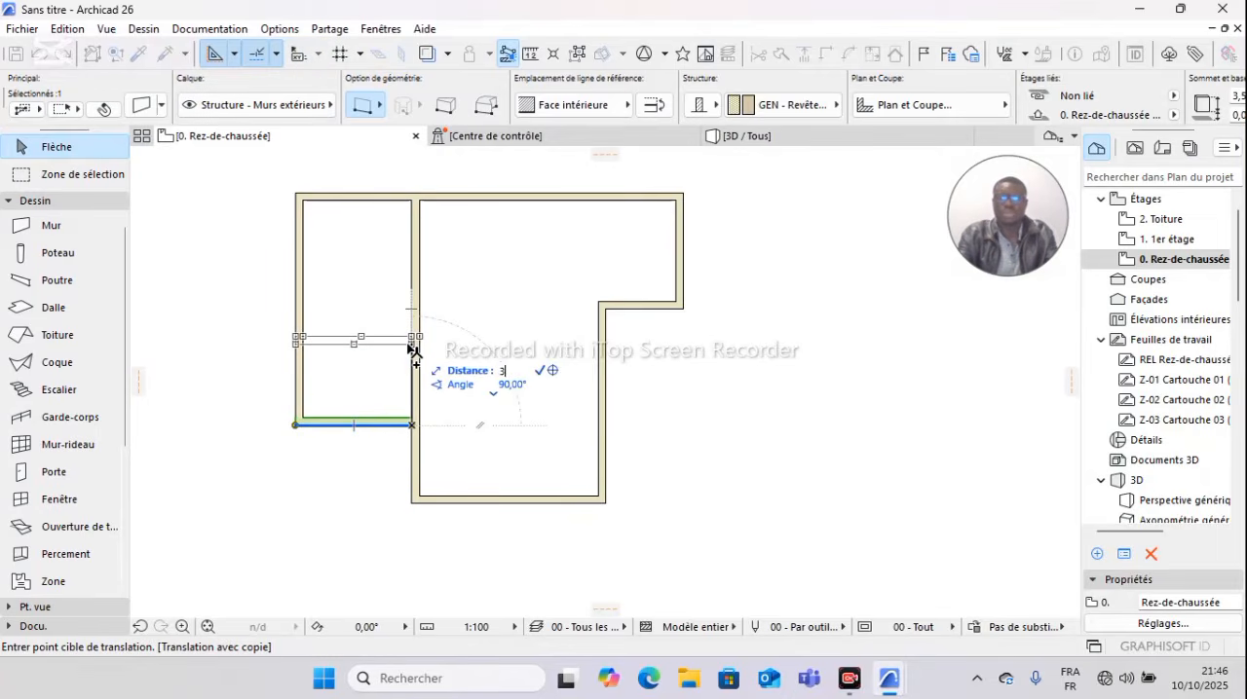
{"action": "key", "text": "Return"}
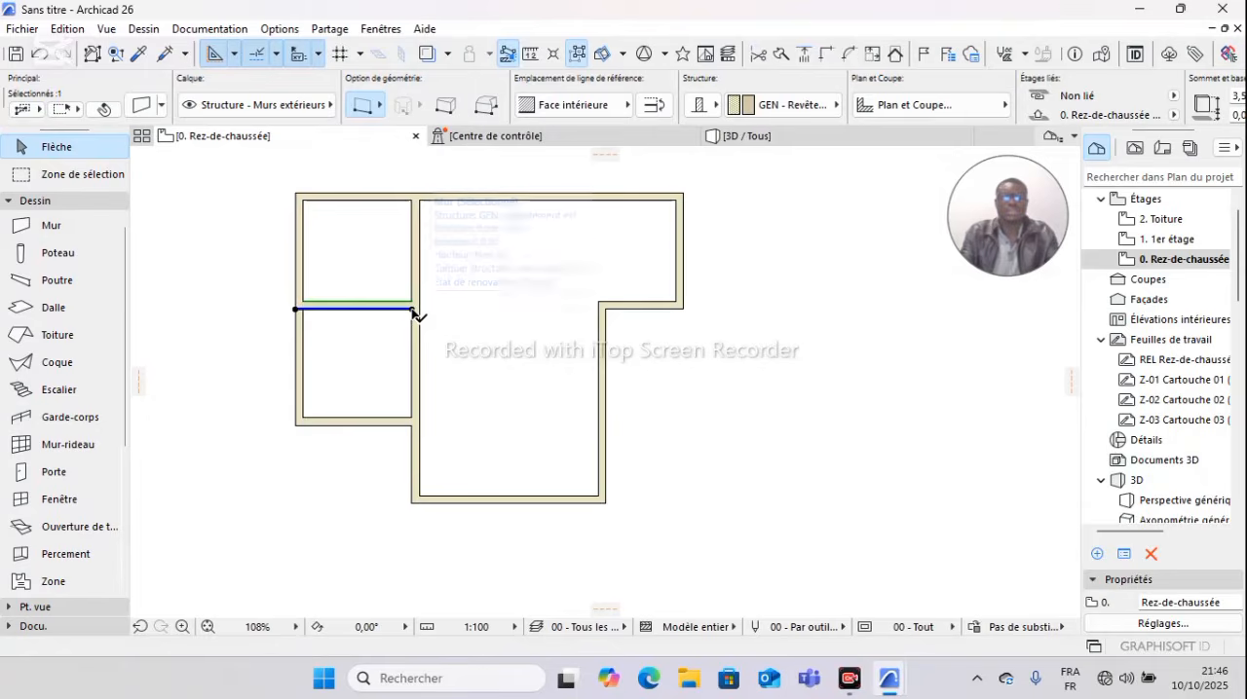
{"action": "key", "text": "Escape"}
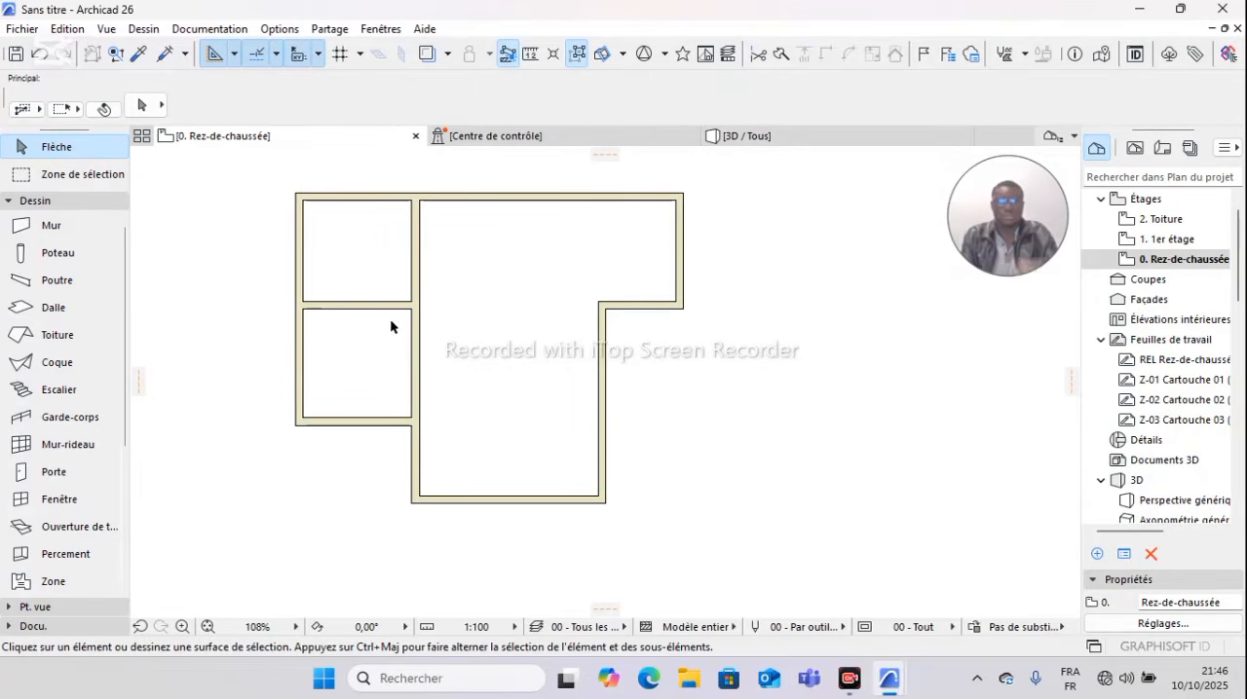
Step: Inspect the copied horizontal wall between the two left rooms and undo its Translation & copie
{"action": "scroll", "coordinate": [386, 349], "scroll_direction": "up", "scroll_amount": 3}
{"action": "scroll", "coordinate": [376, 345], "scroll_direction": "down", "scroll_amount": 3}
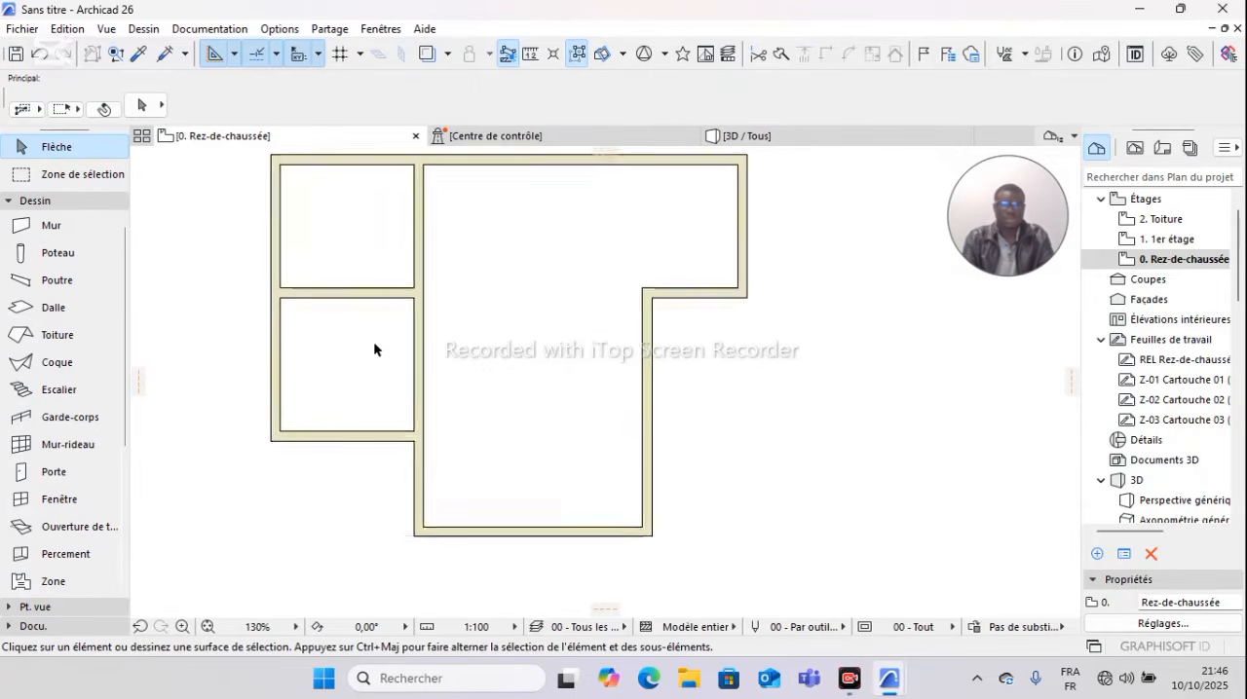
{"action": "scroll", "coordinate": [365, 240], "scroll_direction": "up", "scroll_amount": 4}
{"action": "scroll", "coordinate": [364, 241], "scroll_direction": "down", "scroll_amount": 2}
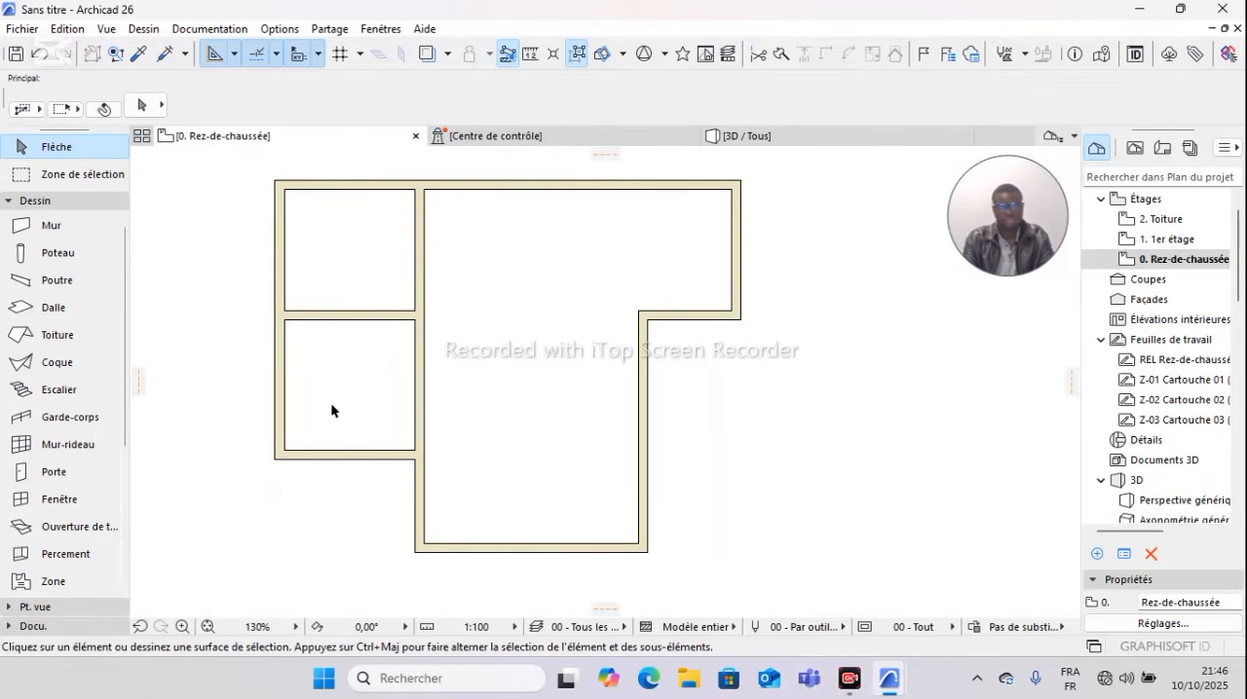
{"action": "left_click", "coordinate": [348, 313]}
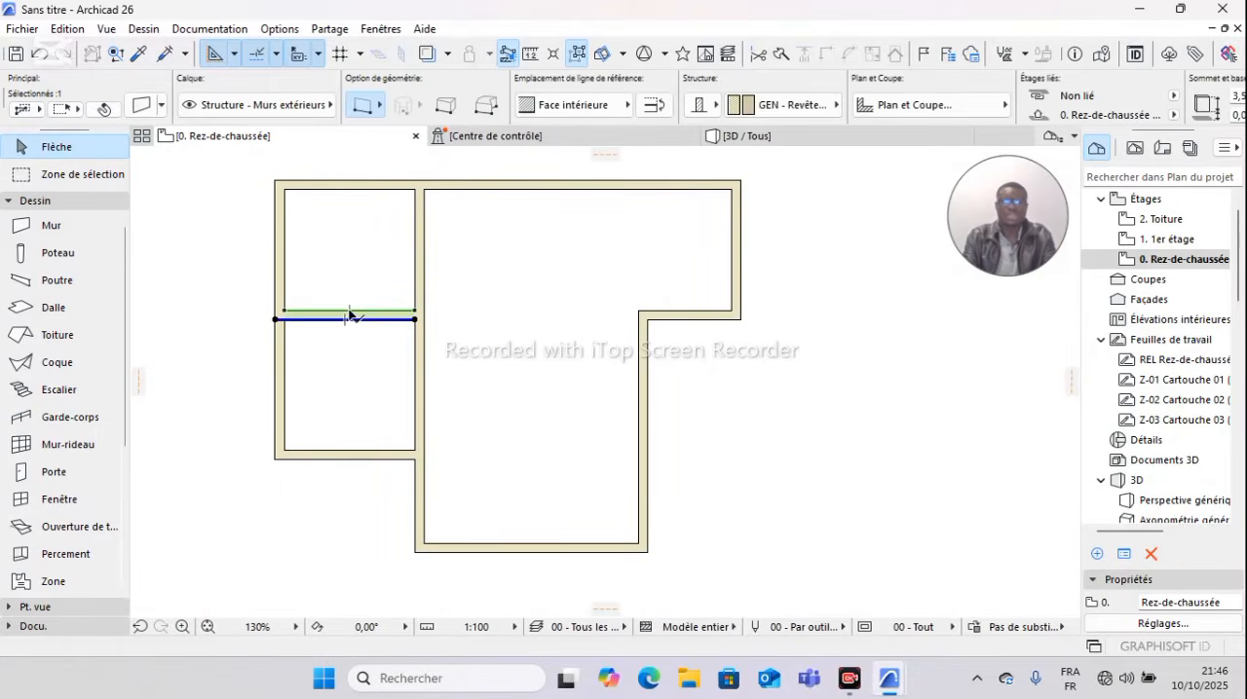
{"action": "left_click", "coordinate": [375, 371]}
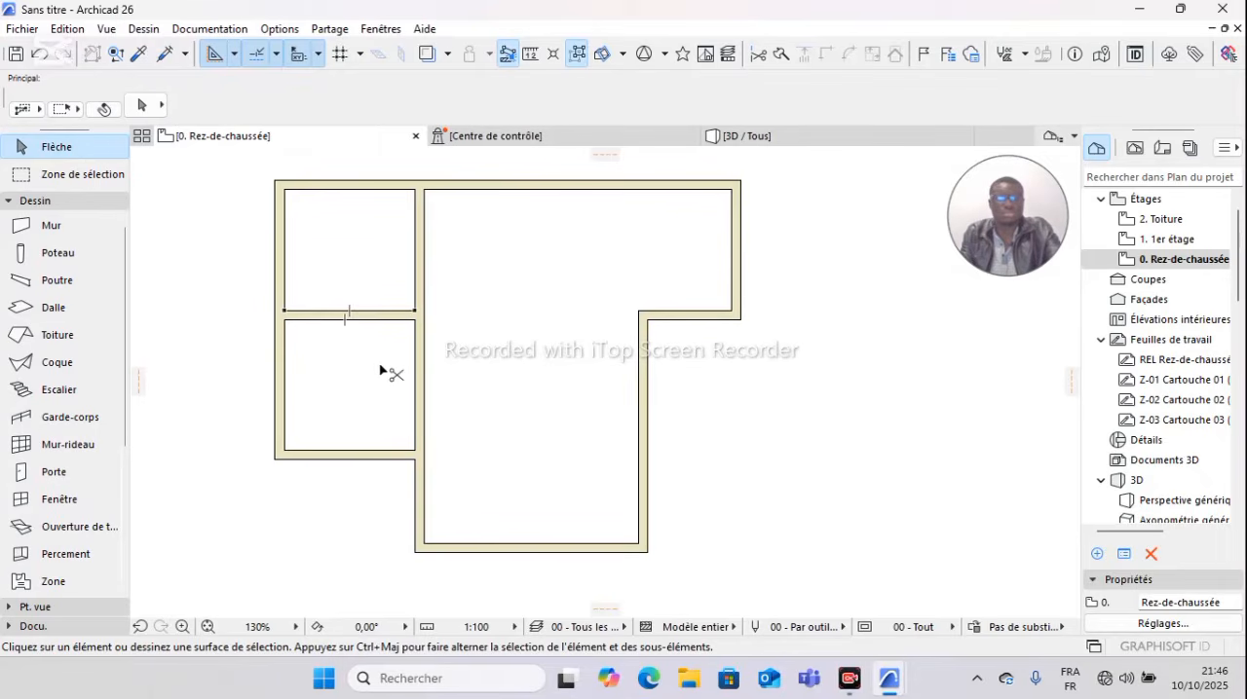
{"action": "key", "text": "ctrl+z"}
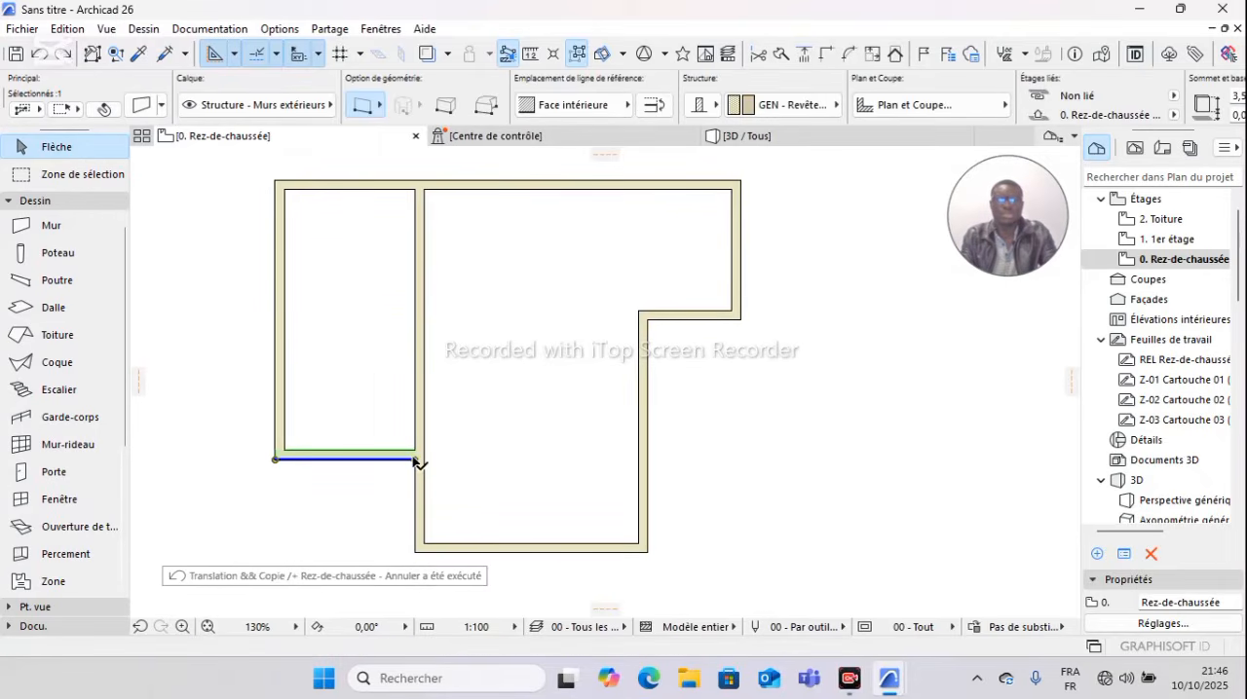
Step: Copy the lower-left horizontal wall 2.5 m upward from its right end with Translation & copie
{"action": "left_click", "coordinate": [415, 458]}
{"action": "key", "text": "Escape"}
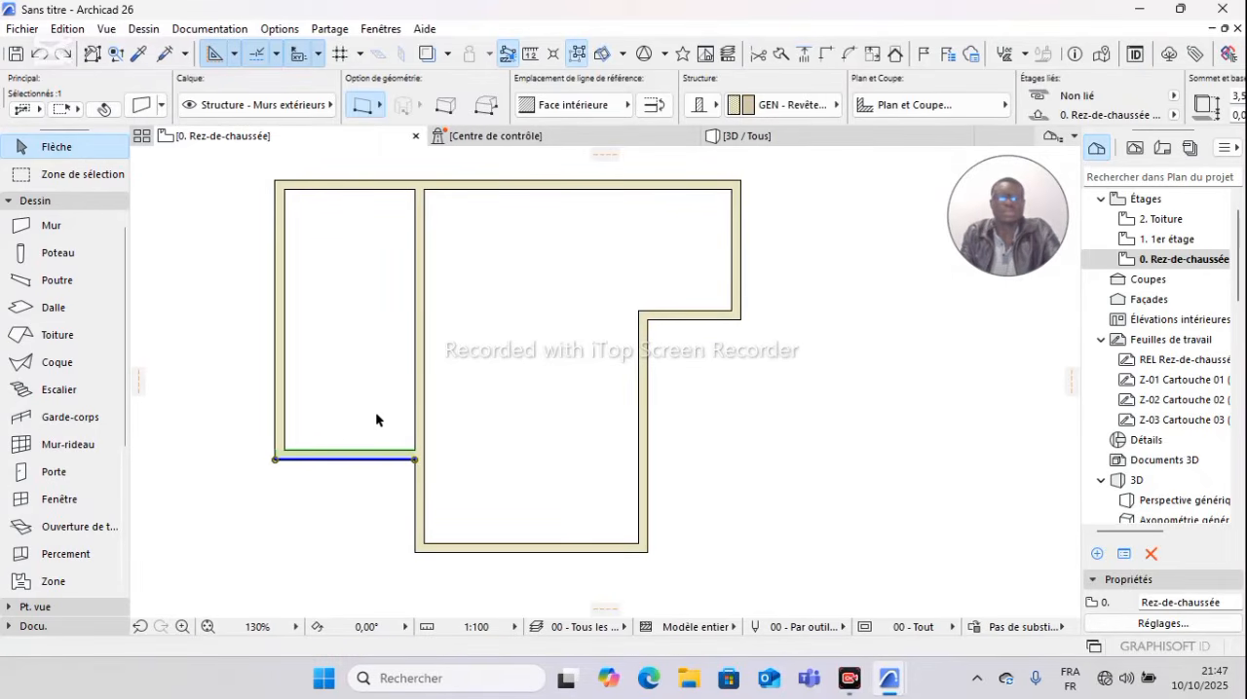
{"action": "right_click", "coordinate": [486, 387]}
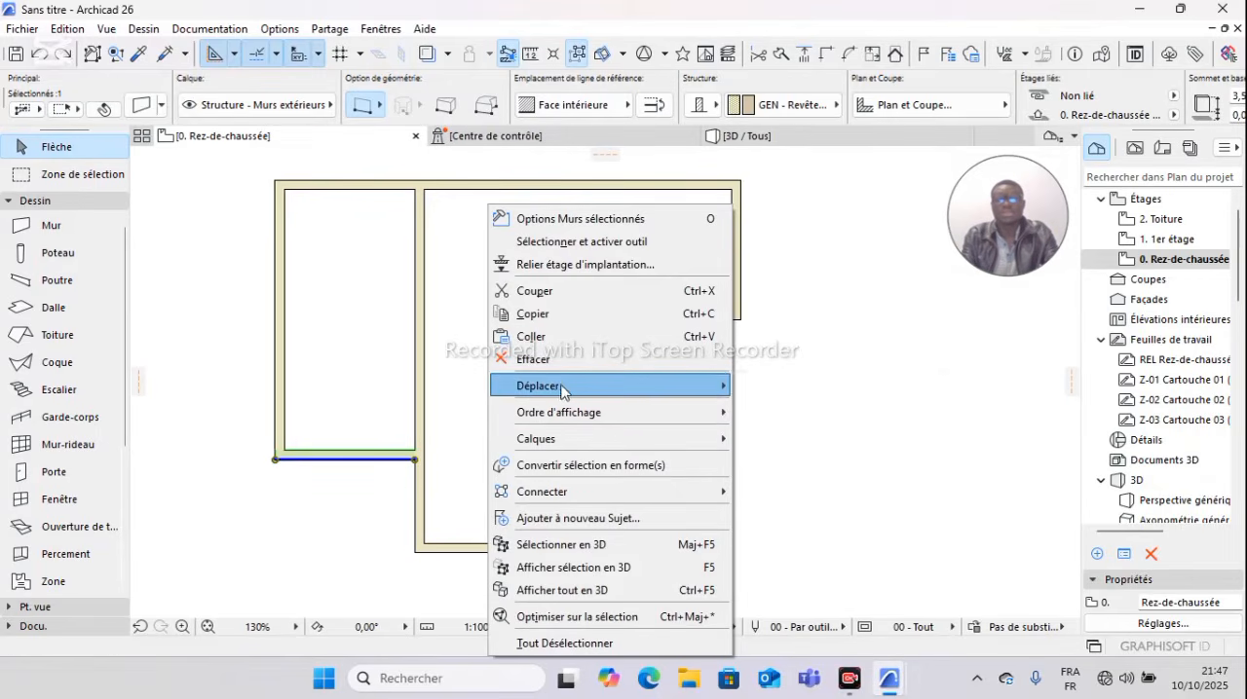
{"action": "mouse_move", "coordinate": [672, 386]}
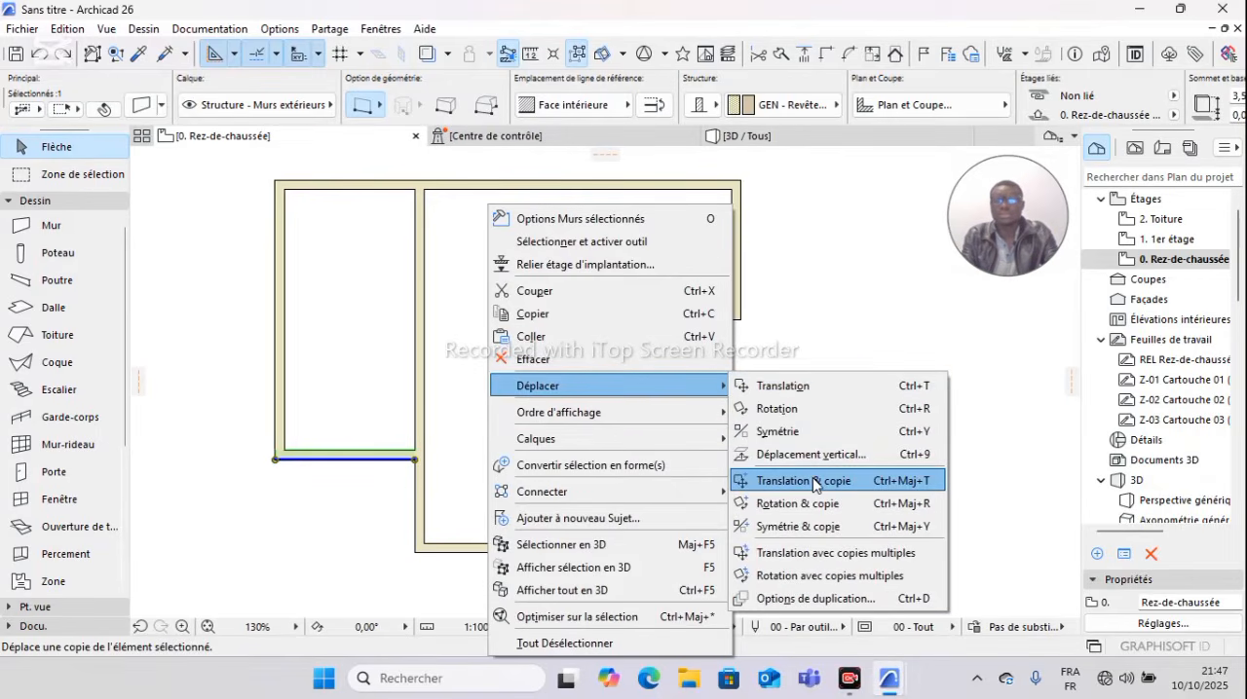
{"action": "left_click", "coordinate": [817, 482]}
{"action": "left_click", "coordinate": [415, 459]}
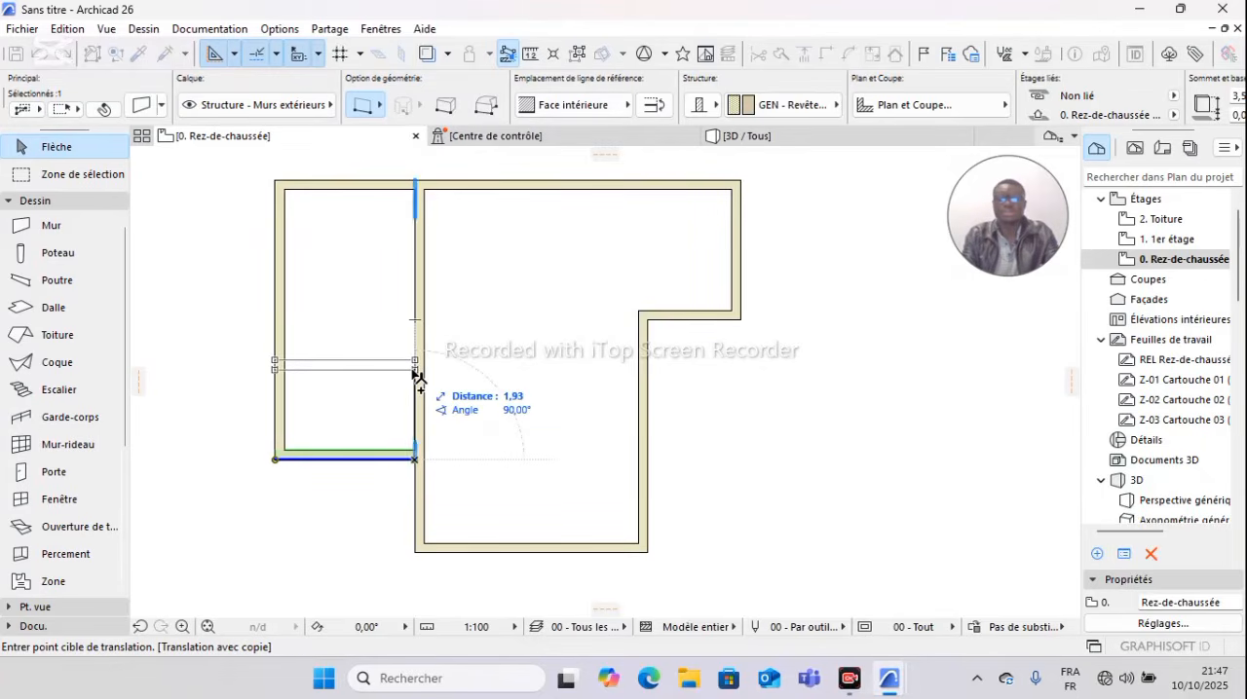
{"action": "type", "text": "2"}
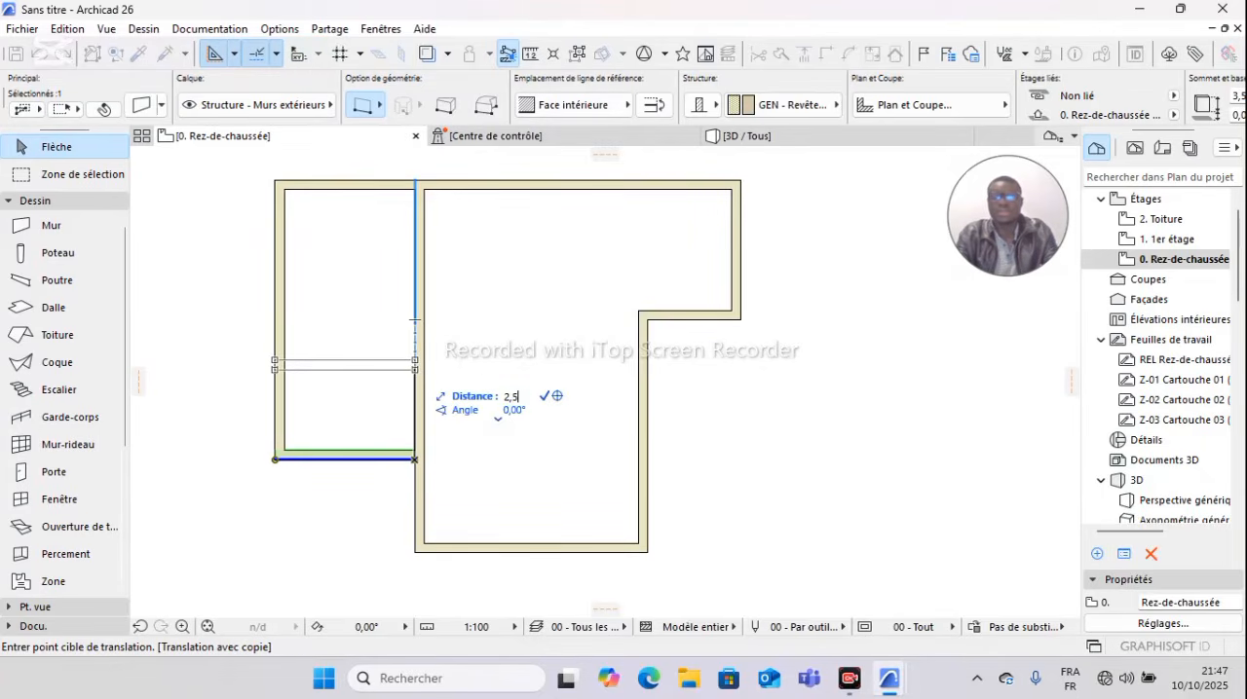
{"action": "type", "text": ",5"}
{"action": "key", "text": "Return"}
{"action": "key", "text": "Escape"}
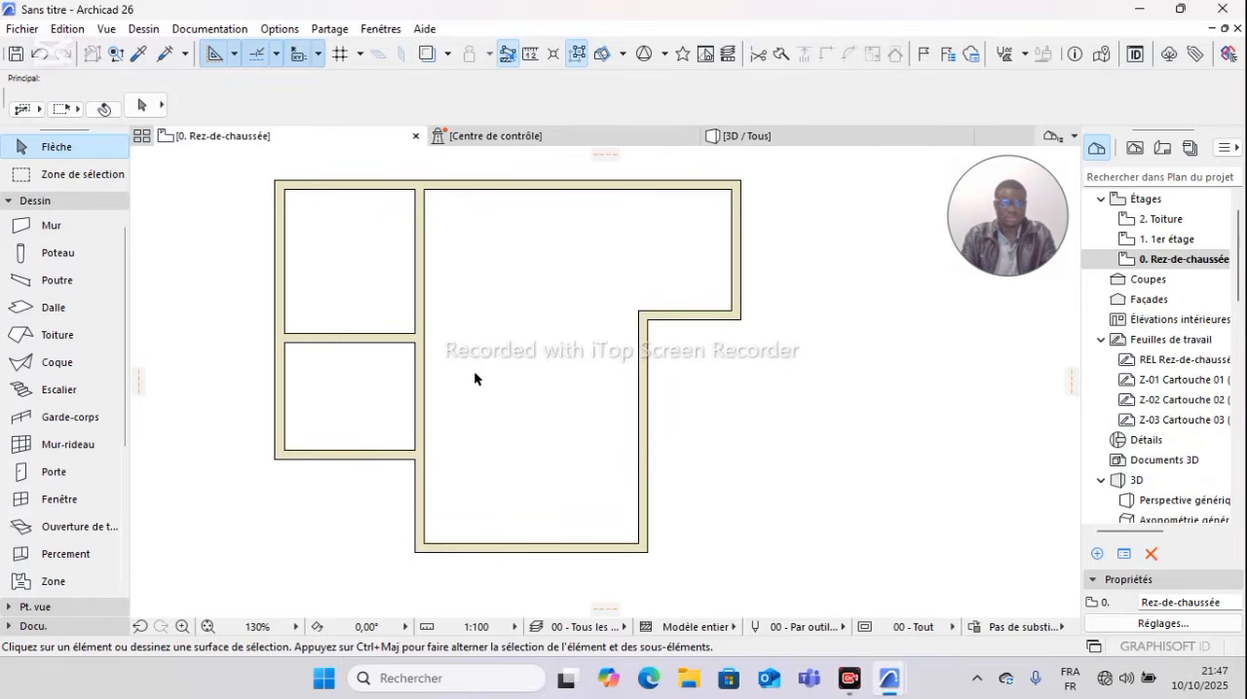
Step: Examine the stepped corner of the exterior walls on the plan's right side
{"action": "scroll", "coordinate": [548, 336], "scroll_direction": "up", "scroll_amount": 4}
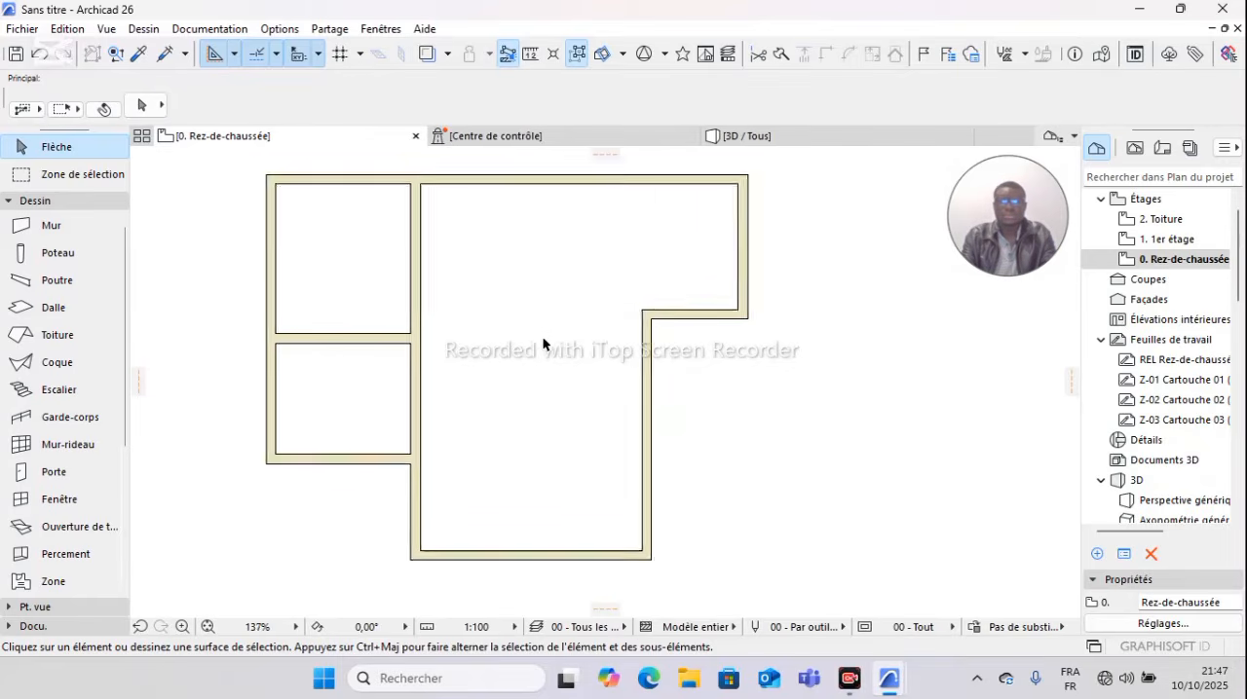
{"action": "scroll", "coordinate": [549, 336], "scroll_direction": "down", "scroll_amount": 4}
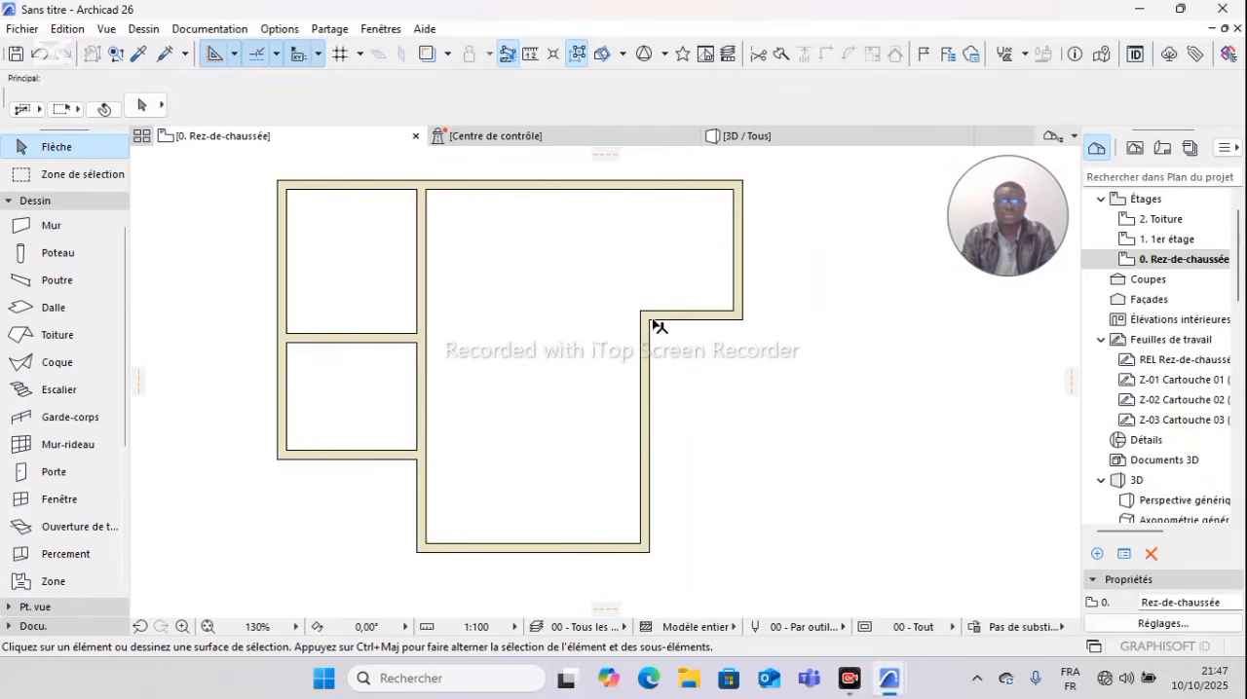
{"action": "scroll", "coordinate": [672, 336], "scroll_direction": "up", "scroll_amount": 2}
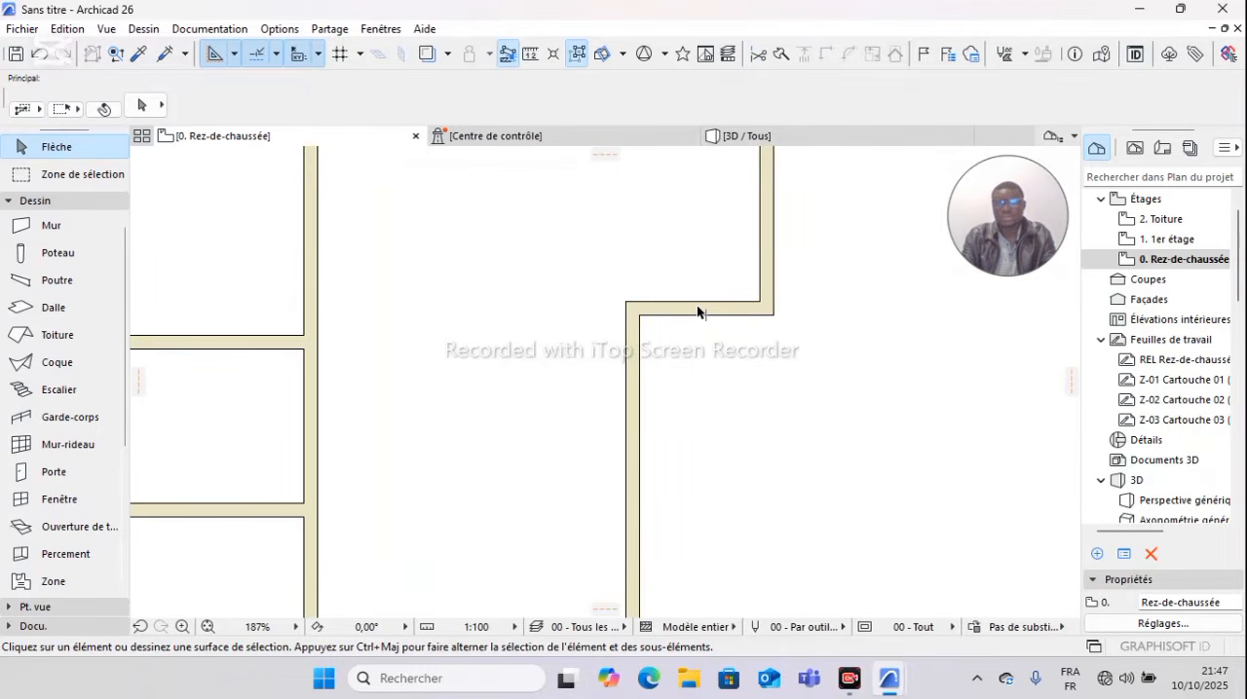
{"action": "scroll", "coordinate": [696, 305], "scroll_direction": "down", "scroll_amount": 3}
{"action": "scroll", "coordinate": [694, 307], "scroll_direction": "up", "scroll_amount": 2}
{"action": "scroll", "coordinate": [624, 228], "scroll_direction": "down", "scroll_amount": 1}
{"action": "middle_click_drag", "start_coordinate": [635, 253], "coordinate": [641, 276]}
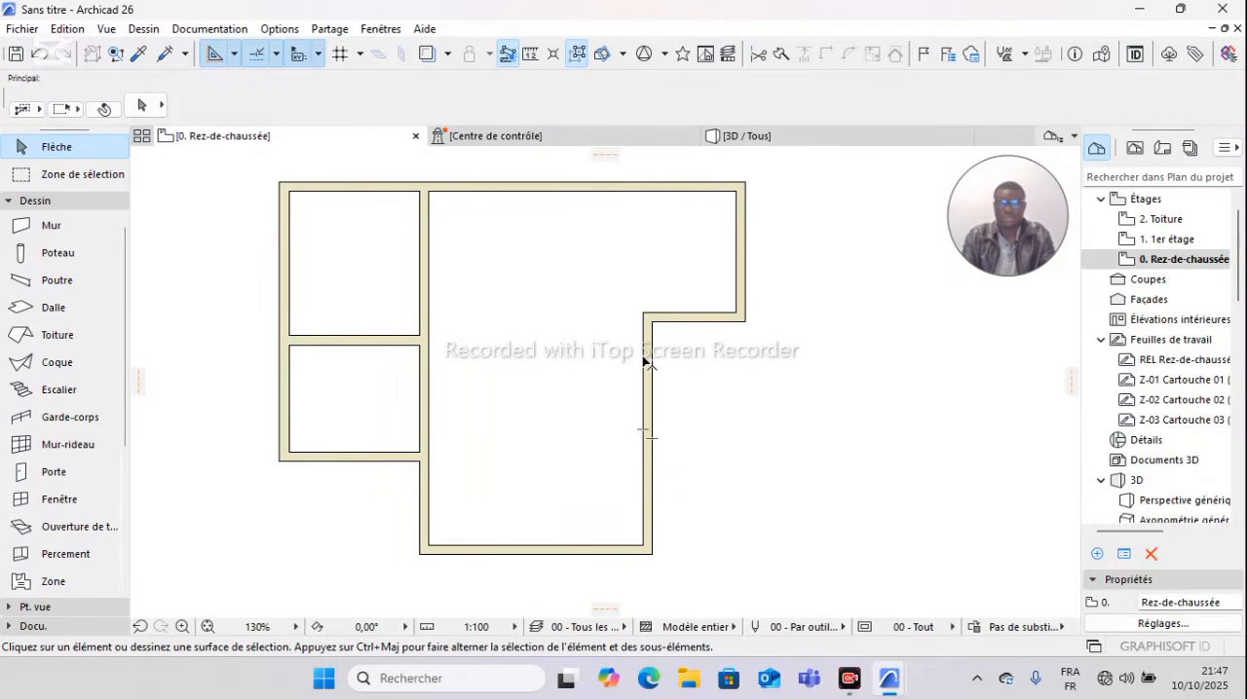
{"action": "mouse_move", "coordinate": [645, 363]}
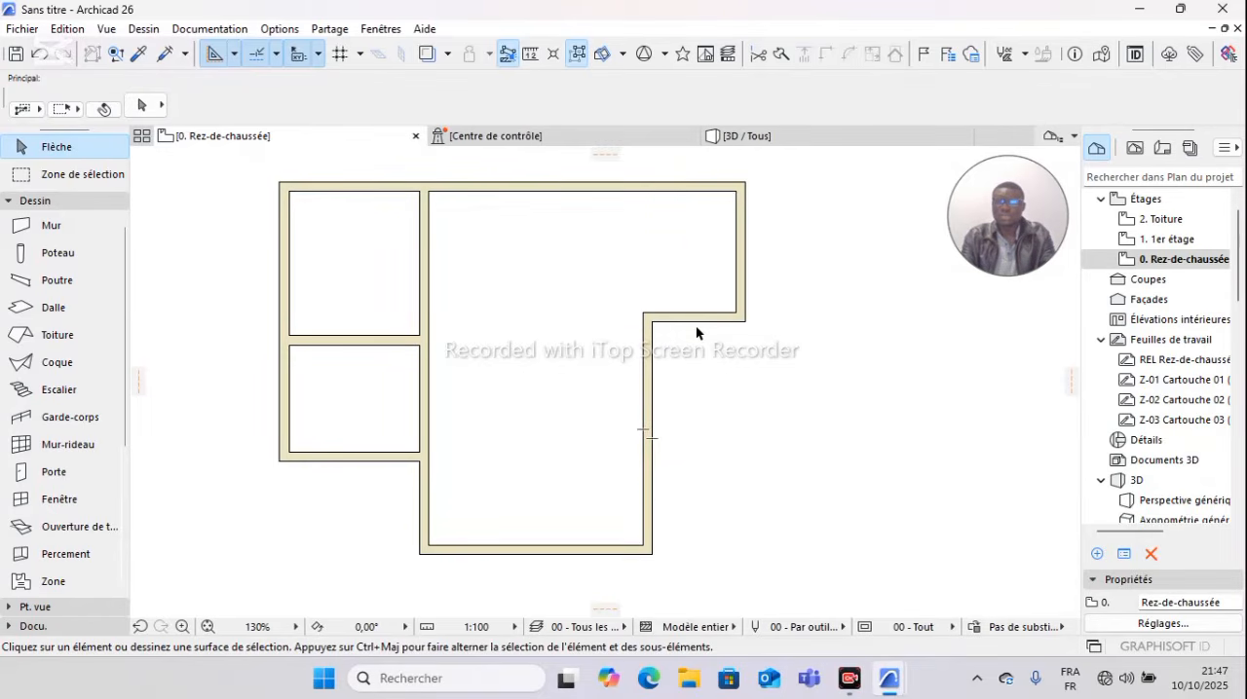
Step: Copy the upper exterior wall 3 m downward from its right end with Translation & copie
{"action": "left_click", "coordinate": [656, 189]}
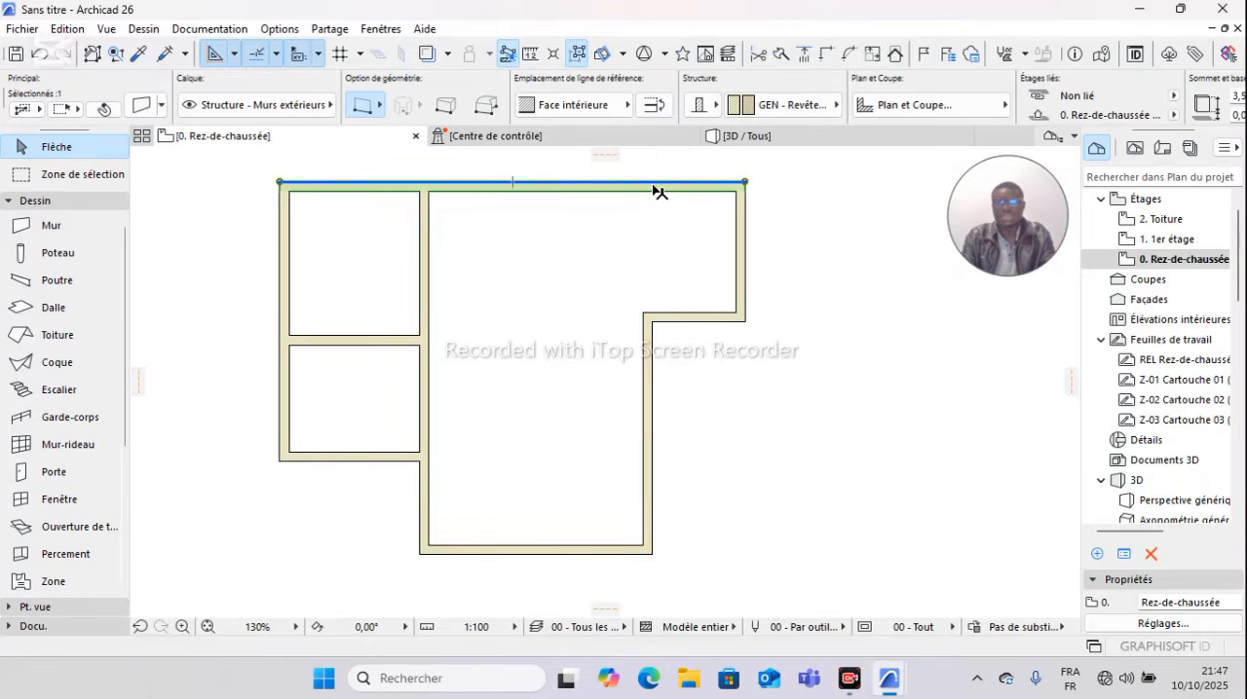
{"action": "right_click", "coordinate": [654, 187]}
{"action": "mouse_move", "coordinate": [734, 388]}
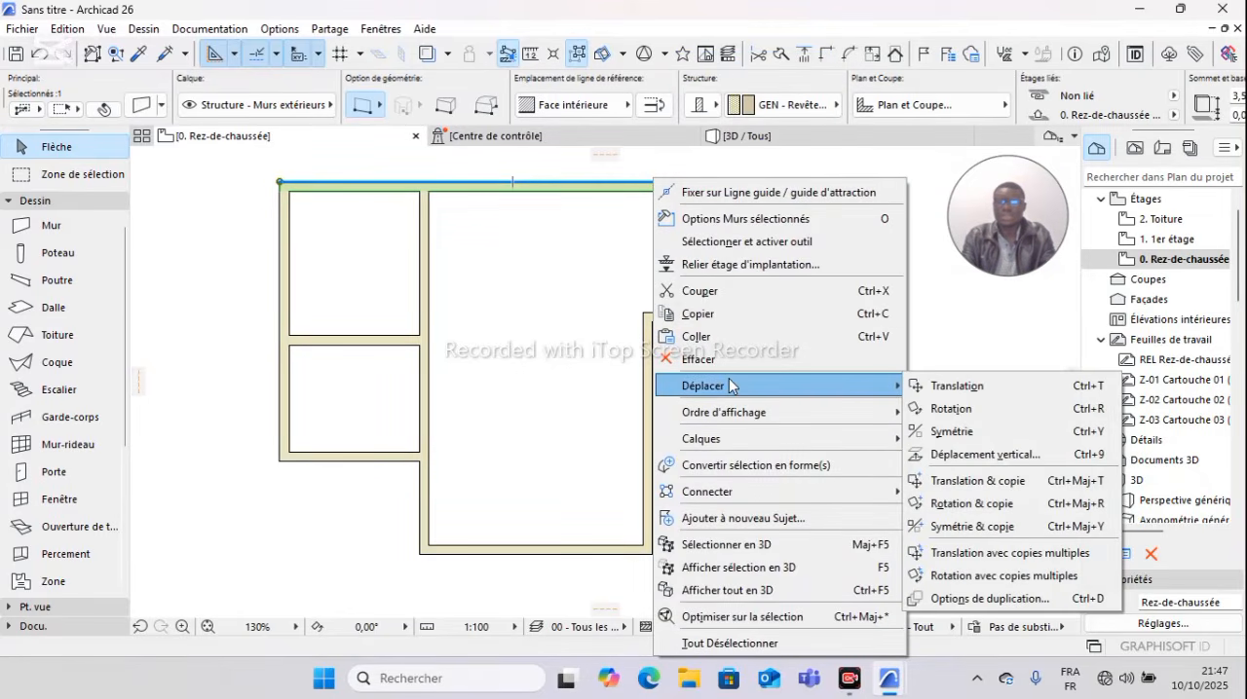
{"action": "left_click", "coordinate": [978, 481]}
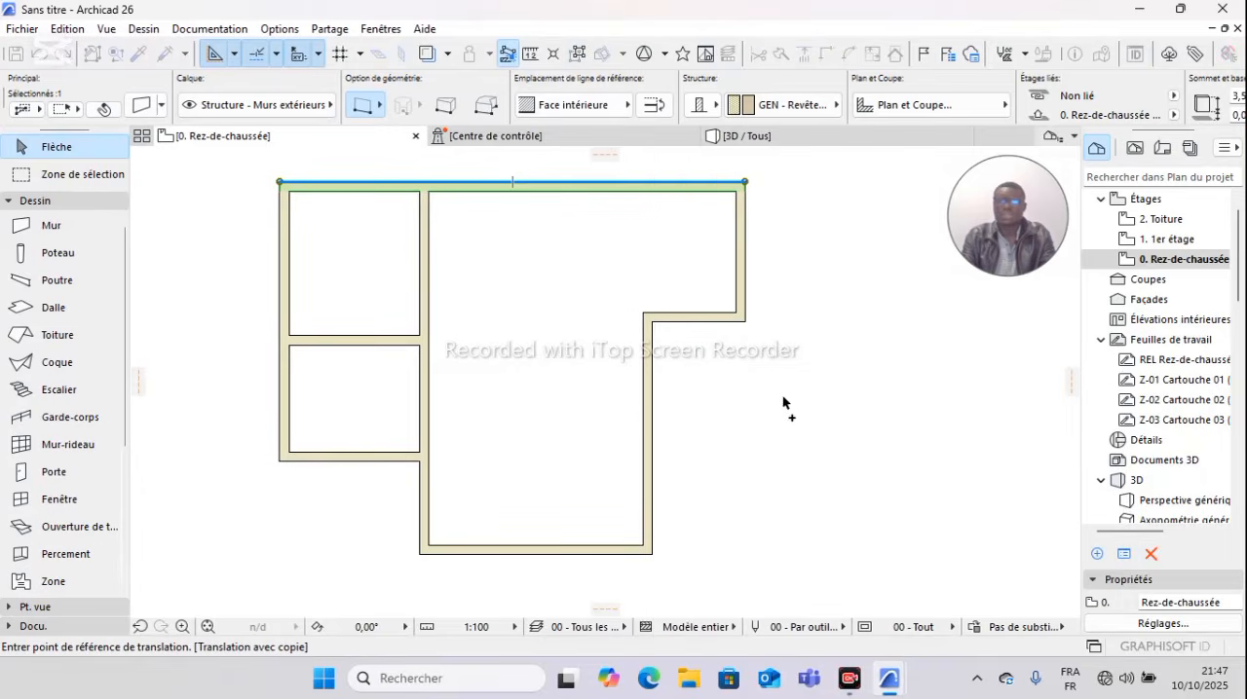
{"action": "left_click", "coordinate": [745, 183]}
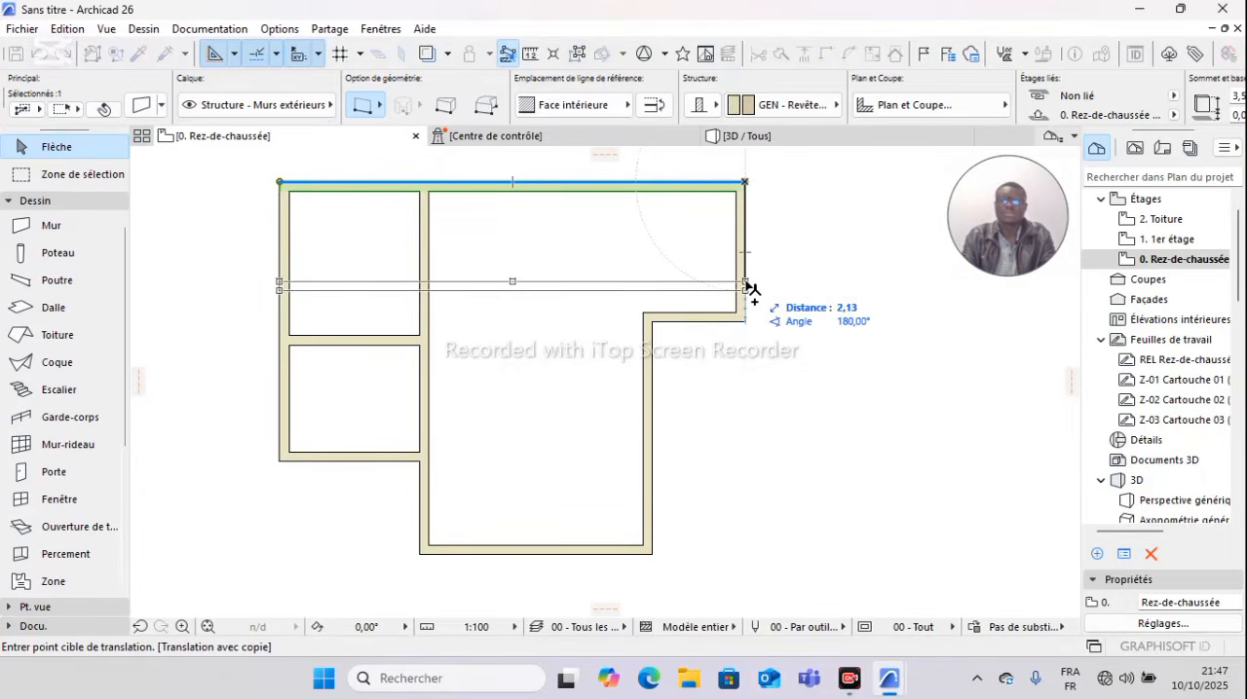
{"action": "type", "text": "3"}
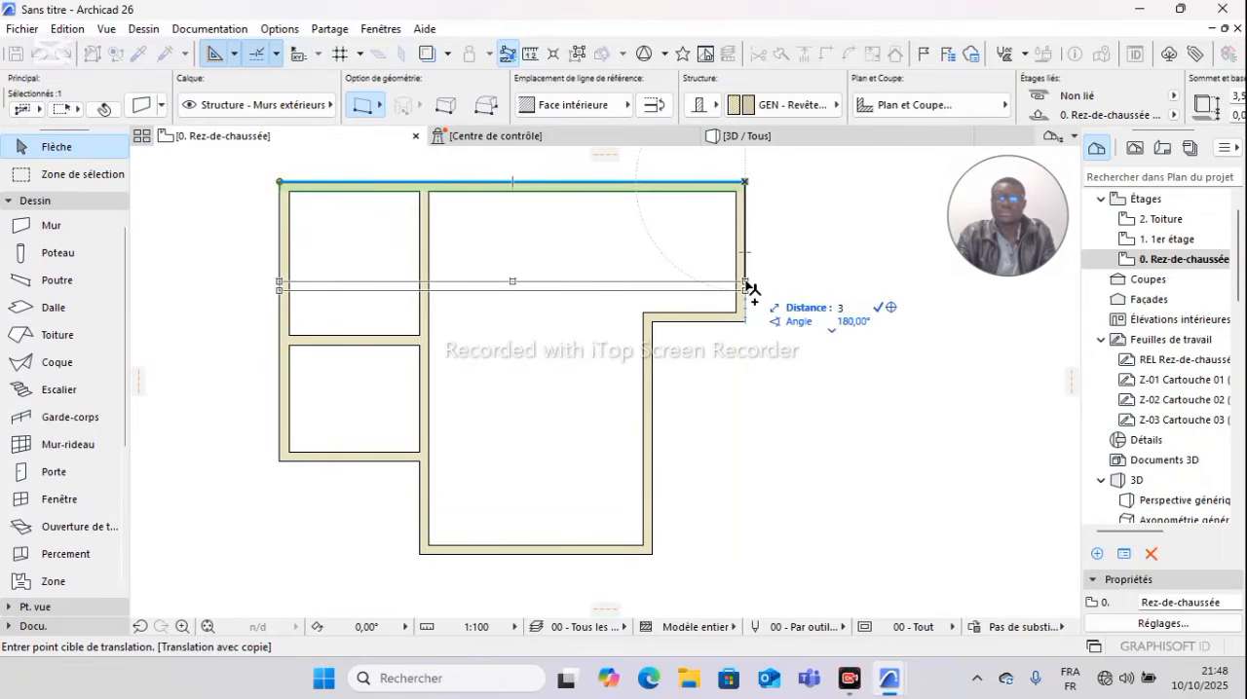
{"action": "key", "text": "Return"}
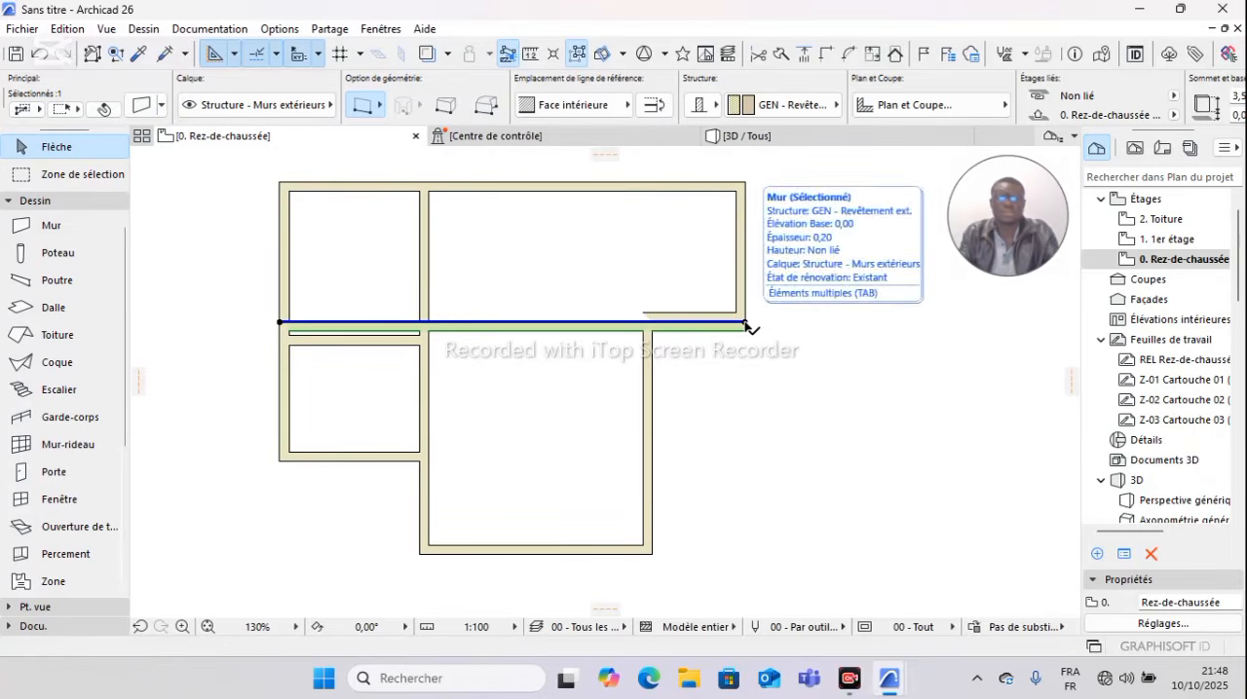
{"action": "key", "text": "Escape"}
Step: Delete the short horizontal wall adjoining the copied wall at the stepped corner on the right
{"action": "scroll", "coordinate": [663, 326], "scroll_direction": "up", "scroll_amount": 5}
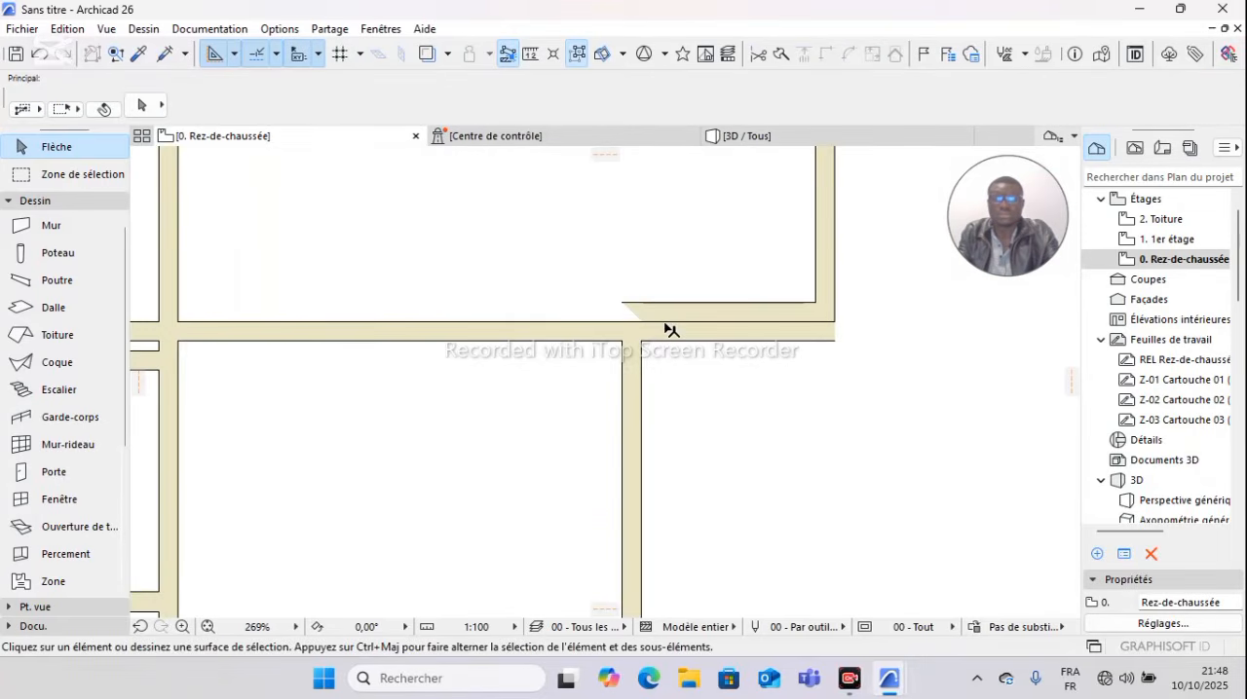
{"action": "scroll", "coordinate": [672, 332], "scroll_direction": "down", "scroll_amount": 5}
{"action": "scroll", "coordinate": [673, 336], "scroll_direction": "down", "scroll_amount": 1}
{"action": "scroll", "coordinate": [647, 343], "scroll_direction": "up", "scroll_amount": 4}
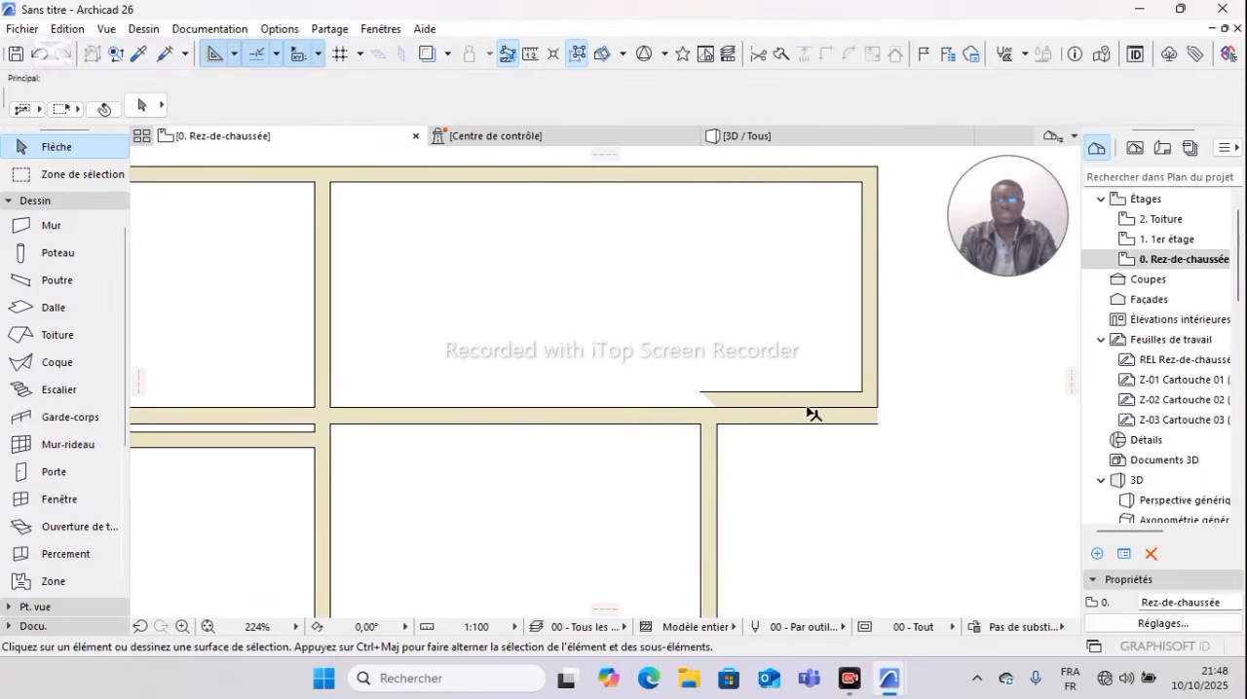
{"action": "left_click", "coordinate": [836, 399]}
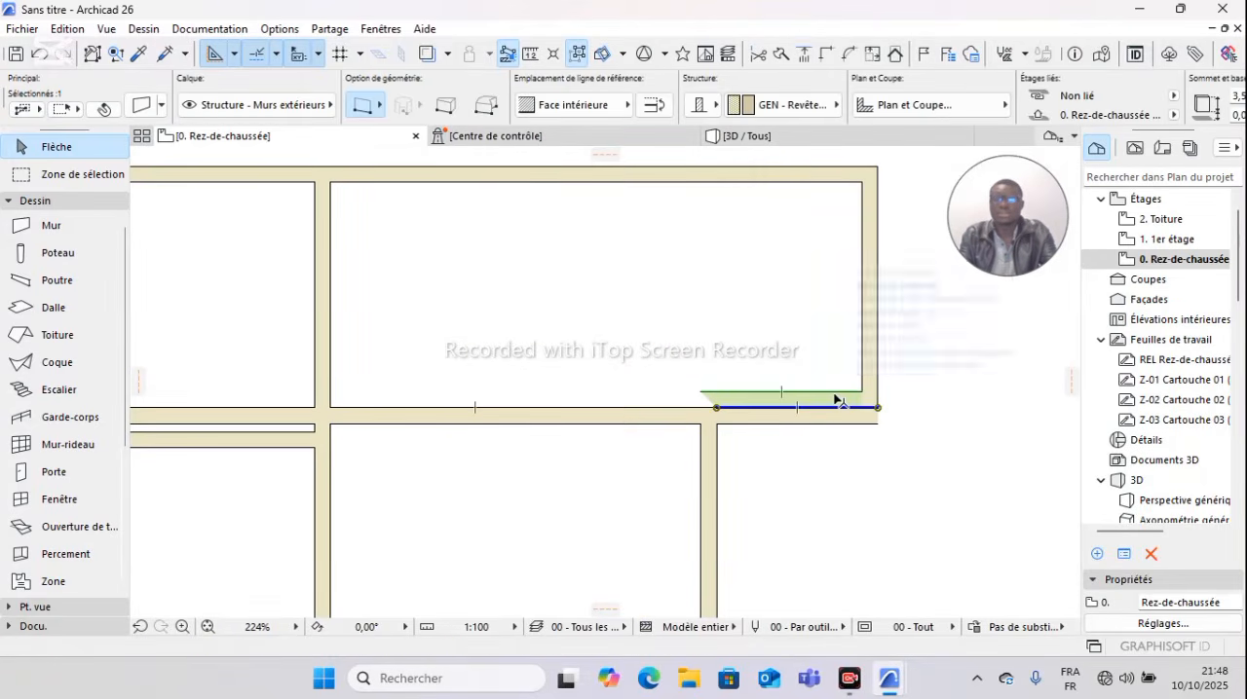
{"action": "scroll", "coordinate": [836, 399], "scroll_direction": "up", "scroll_amount": 3}
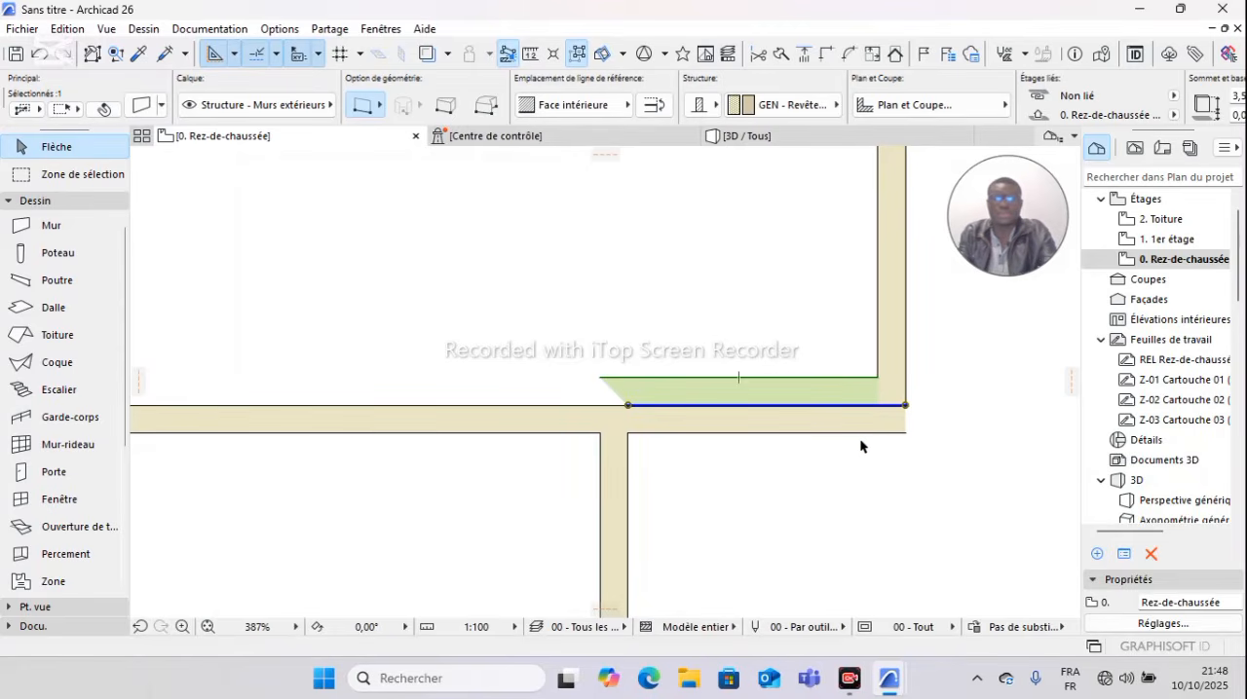
{"action": "key", "text": "Escape"}
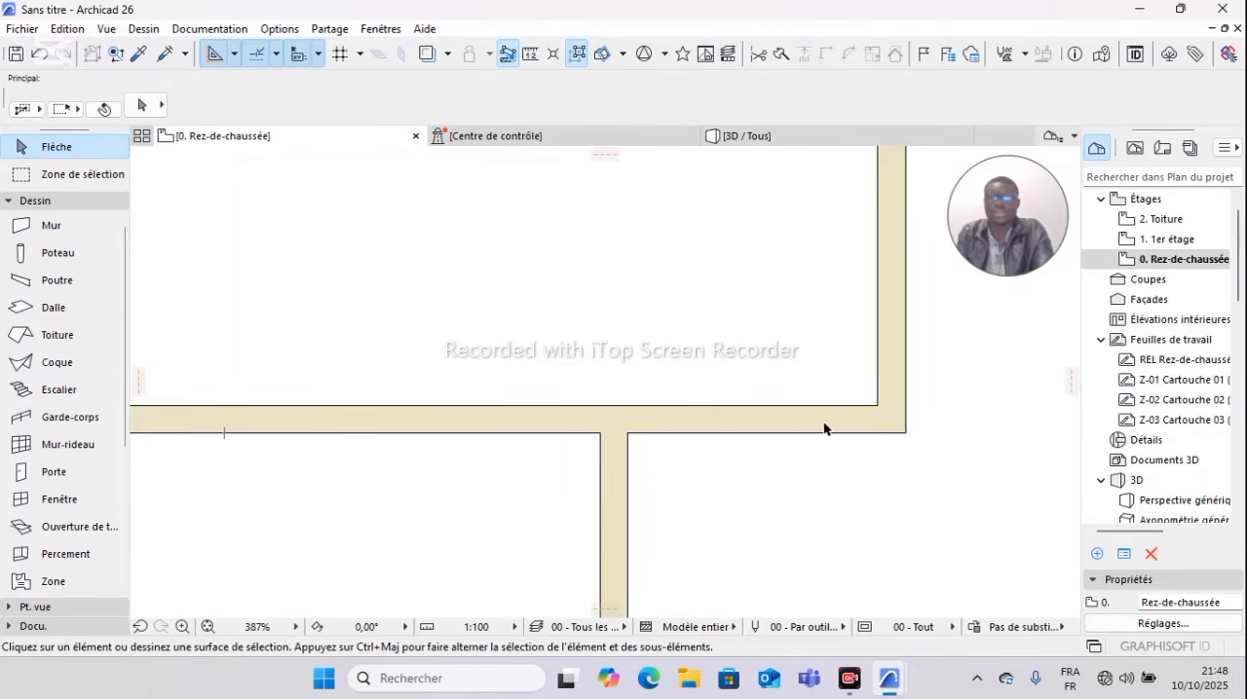
Step: Try trimming away the lower of the two parallel walls between the left rooms, and undo the trim
{"action": "scroll", "coordinate": [820, 426], "scroll_direction": "down", "scroll_amount": 6}
{"action": "scroll", "coordinate": [814, 421], "scroll_direction": "up", "scroll_amount": 2}
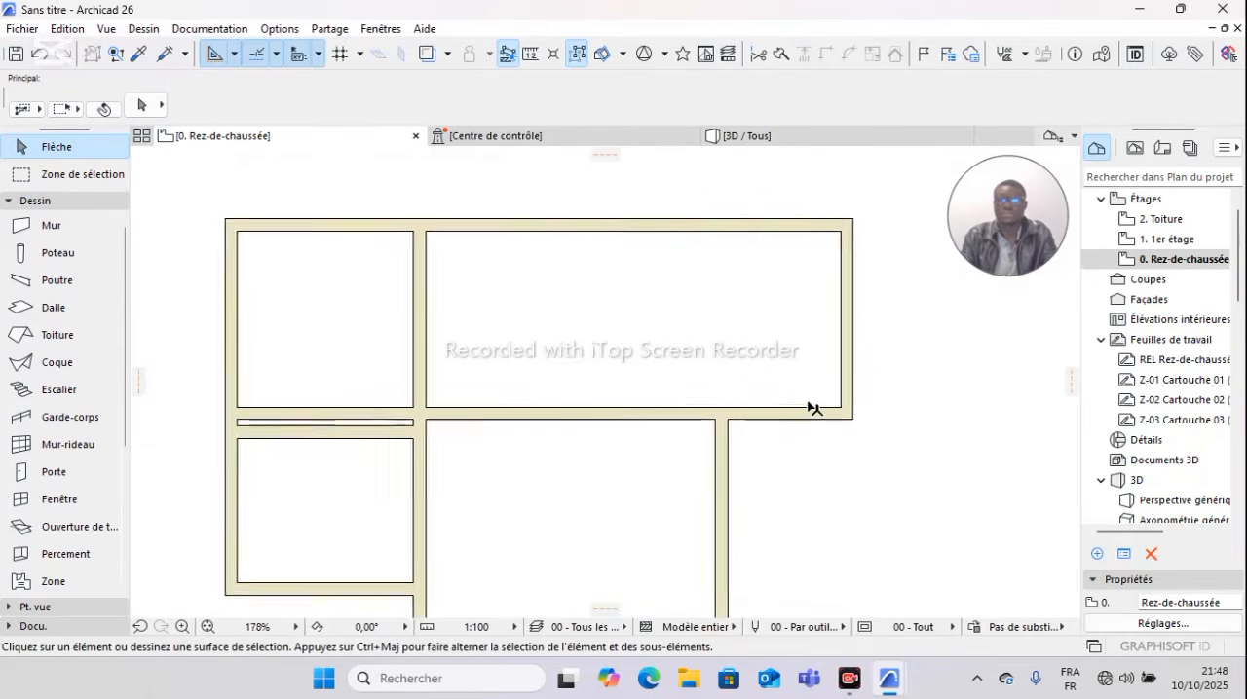
{"action": "scroll", "coordinate": [792, 361], "scroll_direction": "down", "scroll_amount": 2}
{"action": "scroll", "coordinate": [668, 410], "scroll_direction": "up", "scroll_amount": 2}
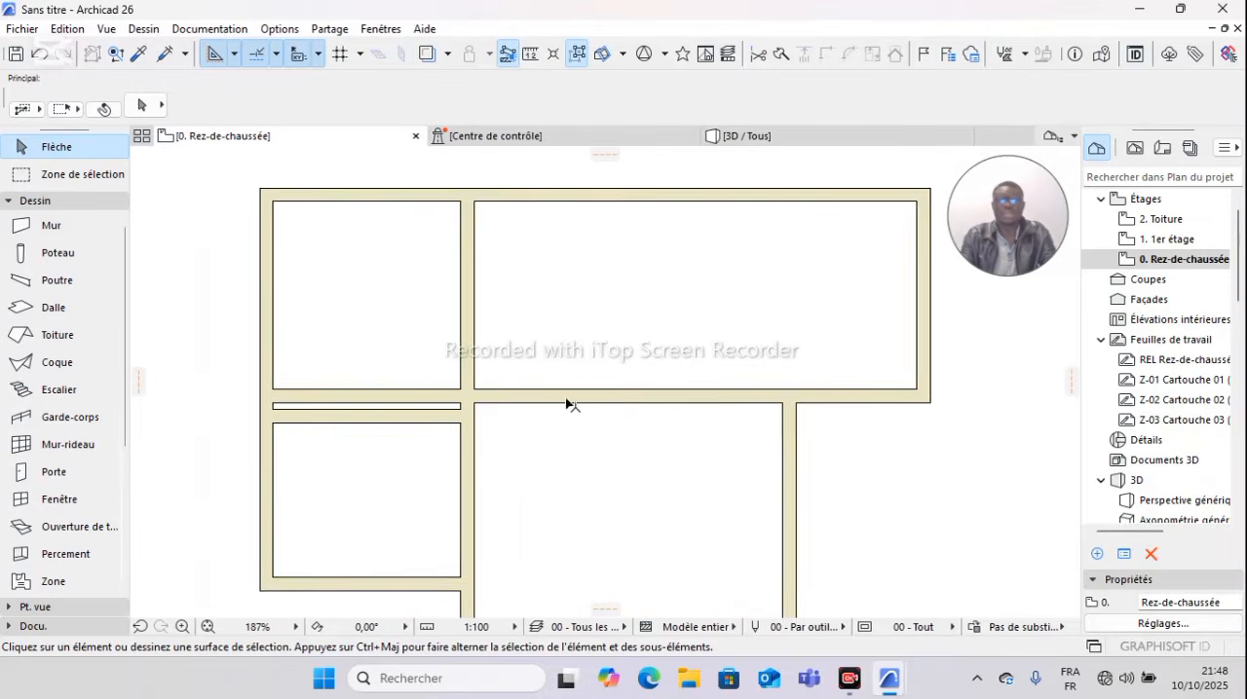
{"action": "scroll", "coordinate": [408, 436], "scroll_direction": "up", "scroll_amount": 2}
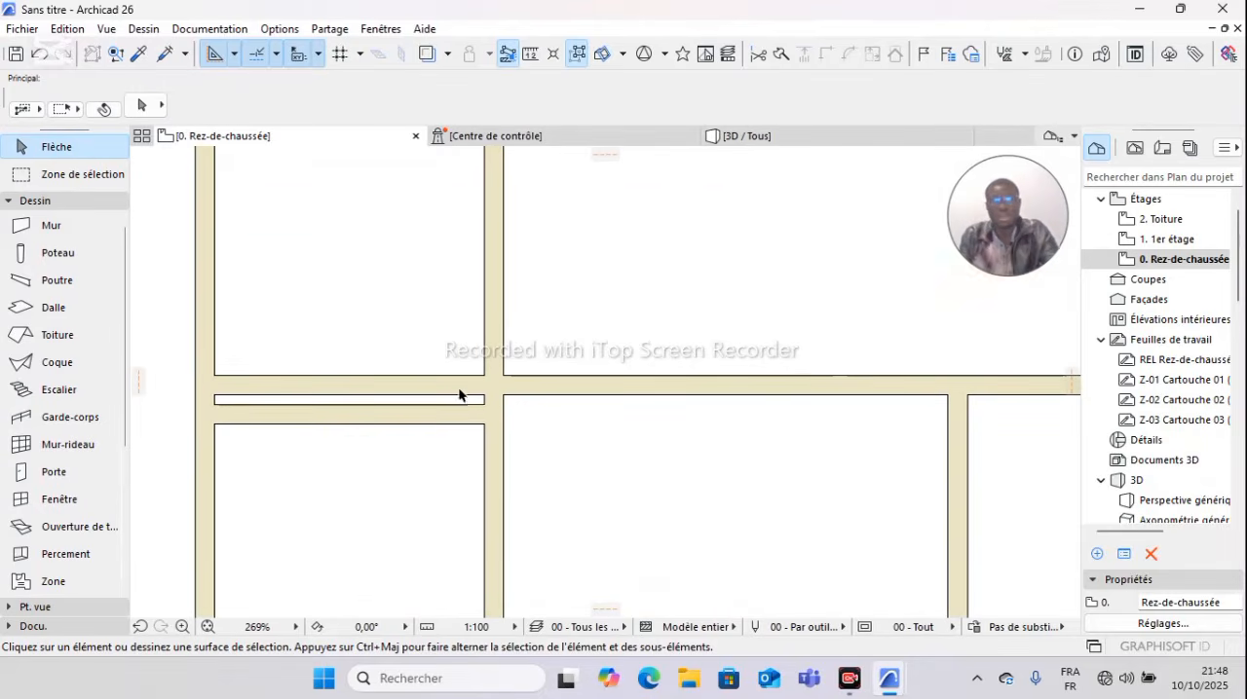
{"action": "scroll", "coordinate": [557, 417], "scroll_direction": "down", "scroll_amount": 1}
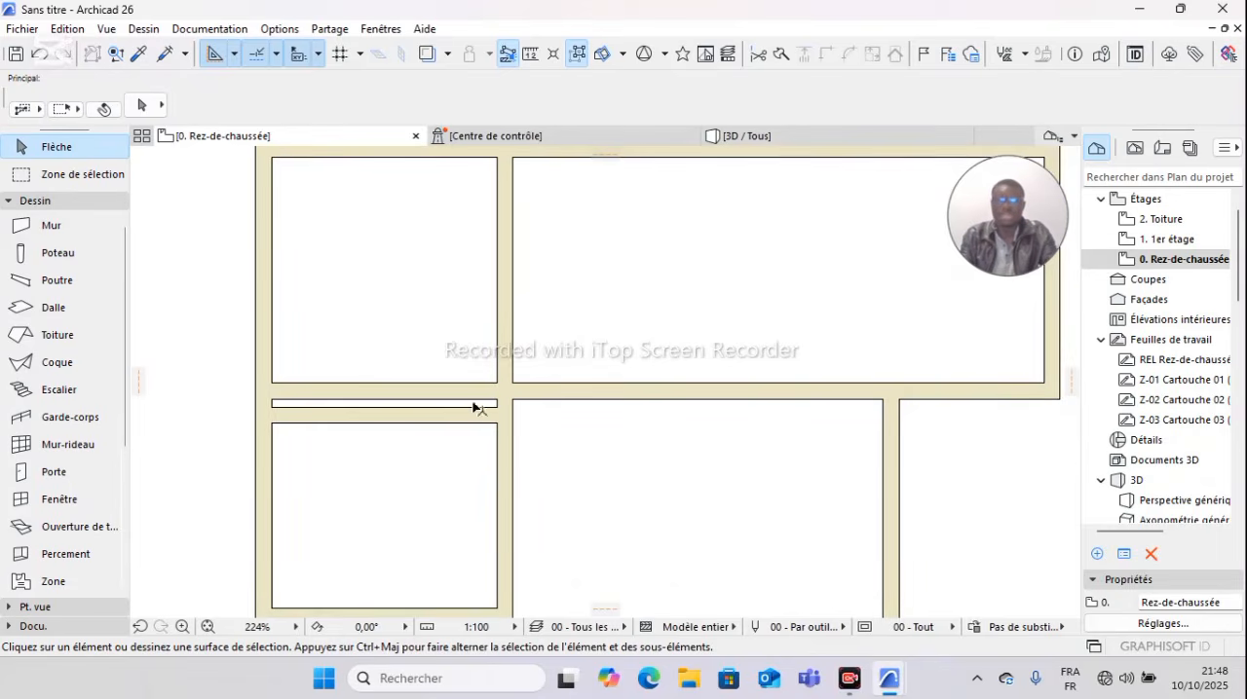
{"action": "left_click", "coordinate": [428, 424], "text": "ctrl"}
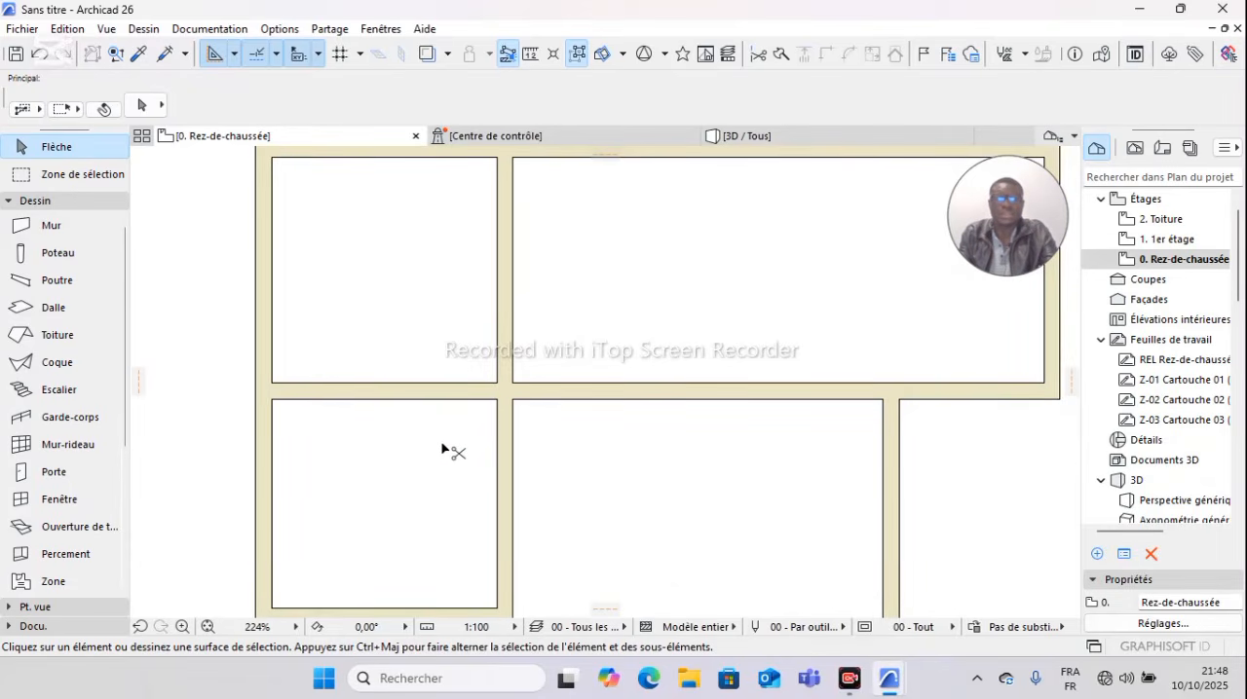
{"action": "key", "text": "ctrl+z"}
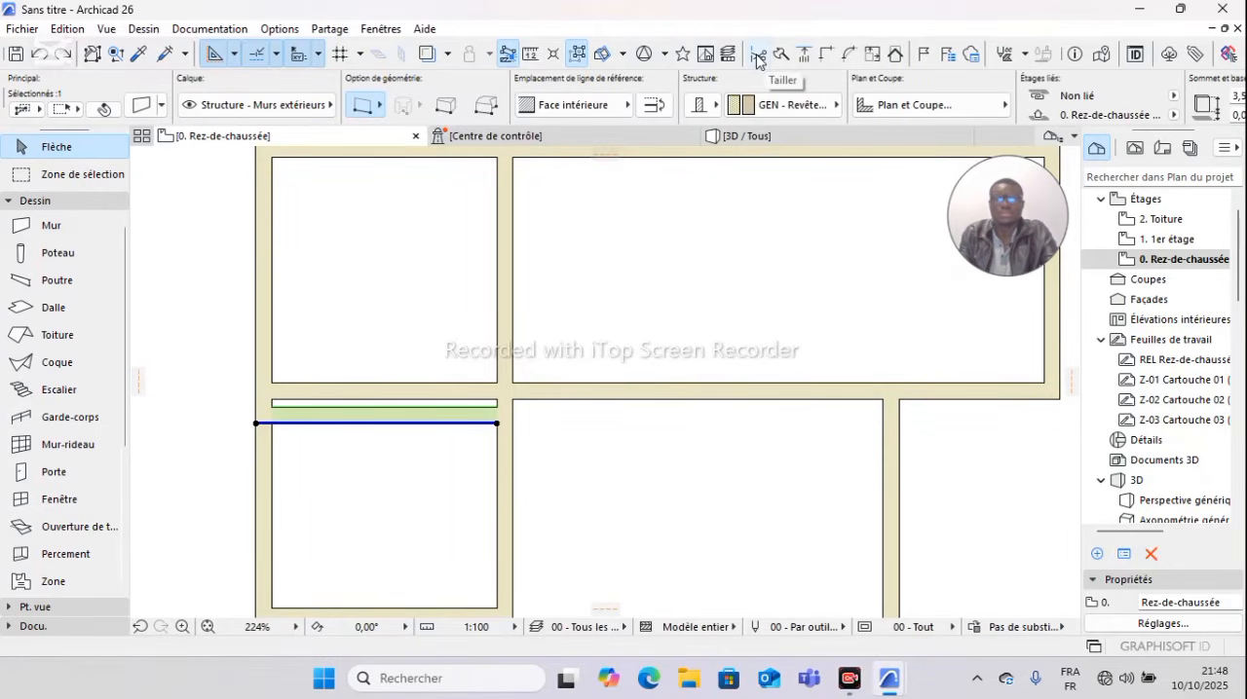
Step: Remove the lower of the two parallel walls between the left rooms with Tailler
{"action": "left_click", "coordinate": [757, 59]}
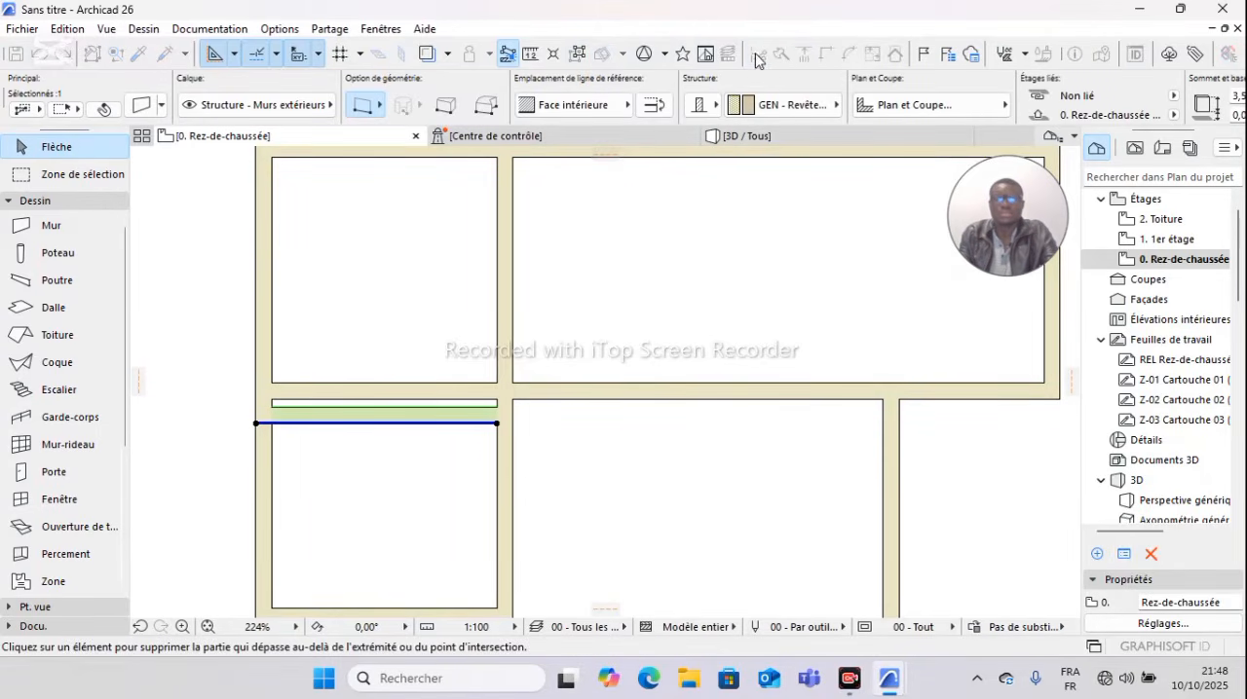
{"action": "left_click", "coordinate": [435, 422]}
{"action": "scroll", "coordinate": [564, 429], "scroll_direction": "down", "scroll_amount": 5}
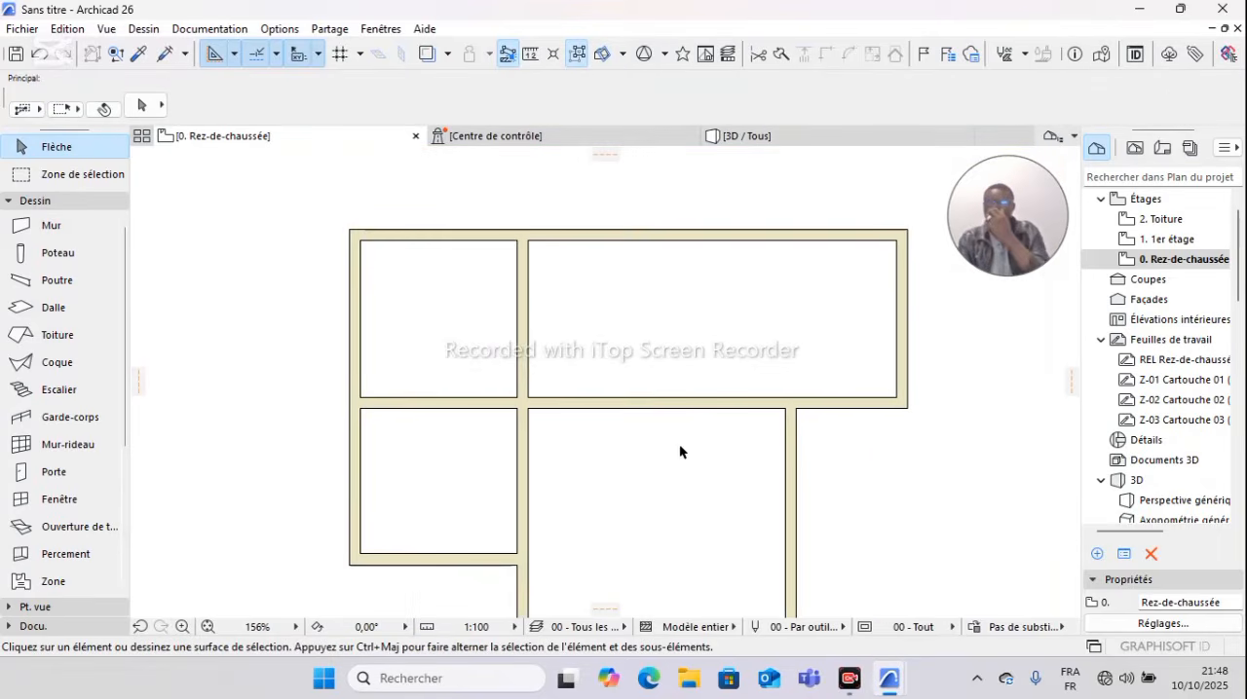
Step: Copy the vertical wall between the left and middle rooms 2 m to the right with Translation & copie
{"action": "scroll", "coordinate": [605, 398], "scroll_direction": "up", "scroll_amount": 1}
{"action": "scroll", "coordinate": [549, 348], "scroll_direction": "down", "scroll_amount": 2}
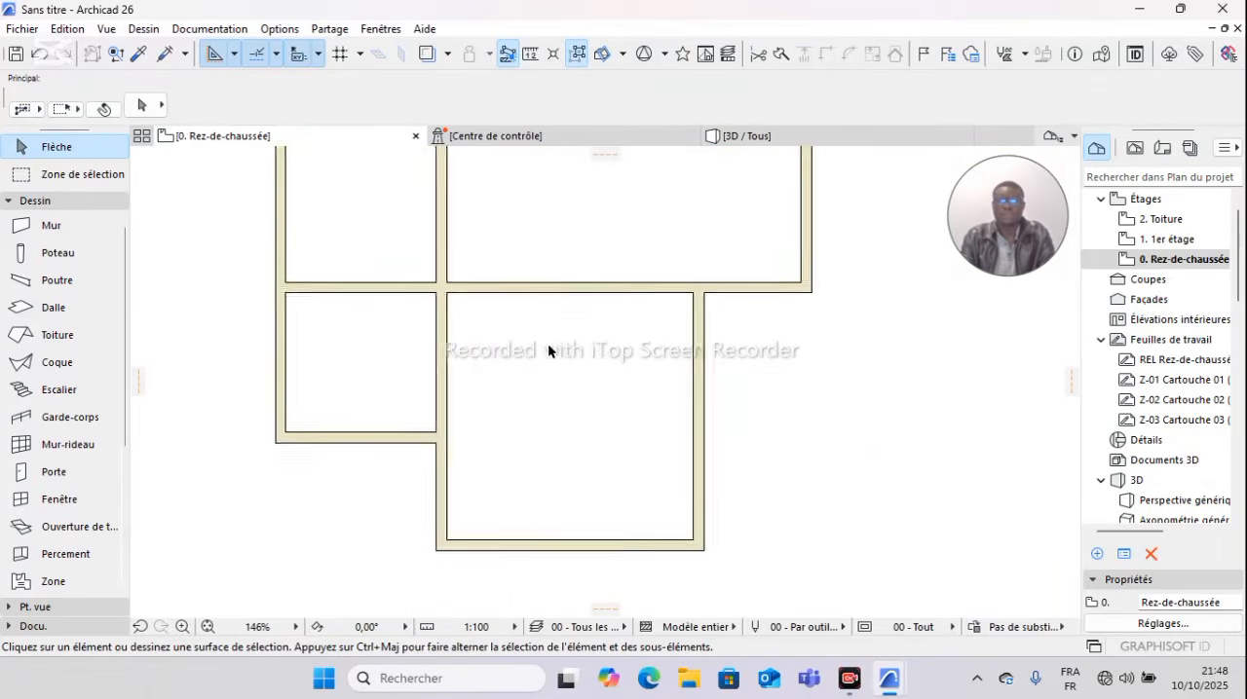
{"action": "middle_click_drag", "start_coordinate": [549, 350], "coordinate": [558, 390]}
{"action": "scroll", "coordinate": [578, 368], "scroll_direction": "up", "scroll_amount": 3}
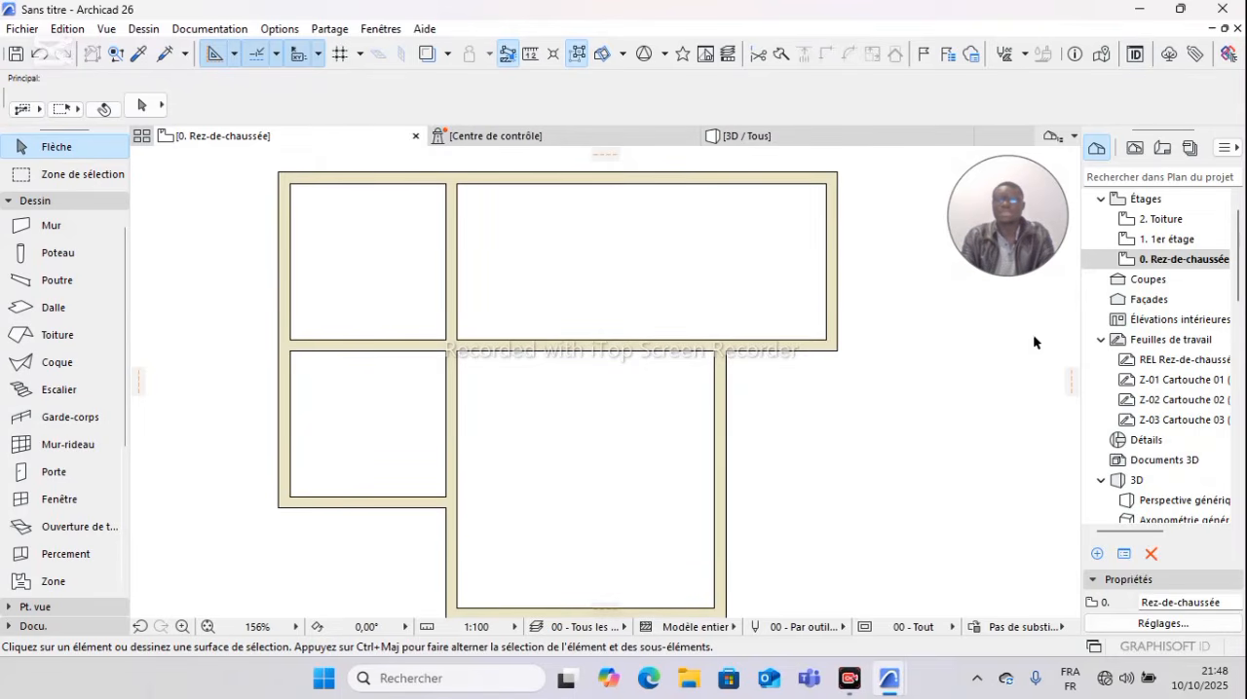
{"action": "left_click", "coordinate": [451, 257]}
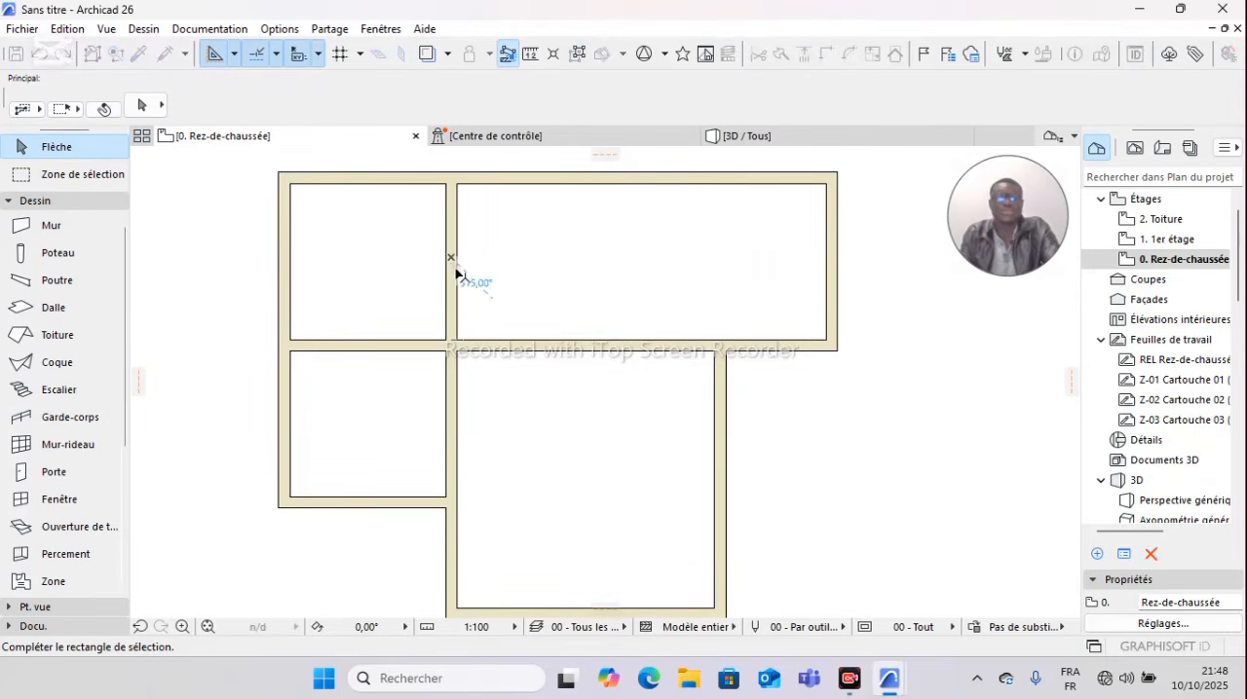
{"action": "left_click", "coordinate": [459, 273]}
{"action": "left_click", "coordinate": [455, 265]}
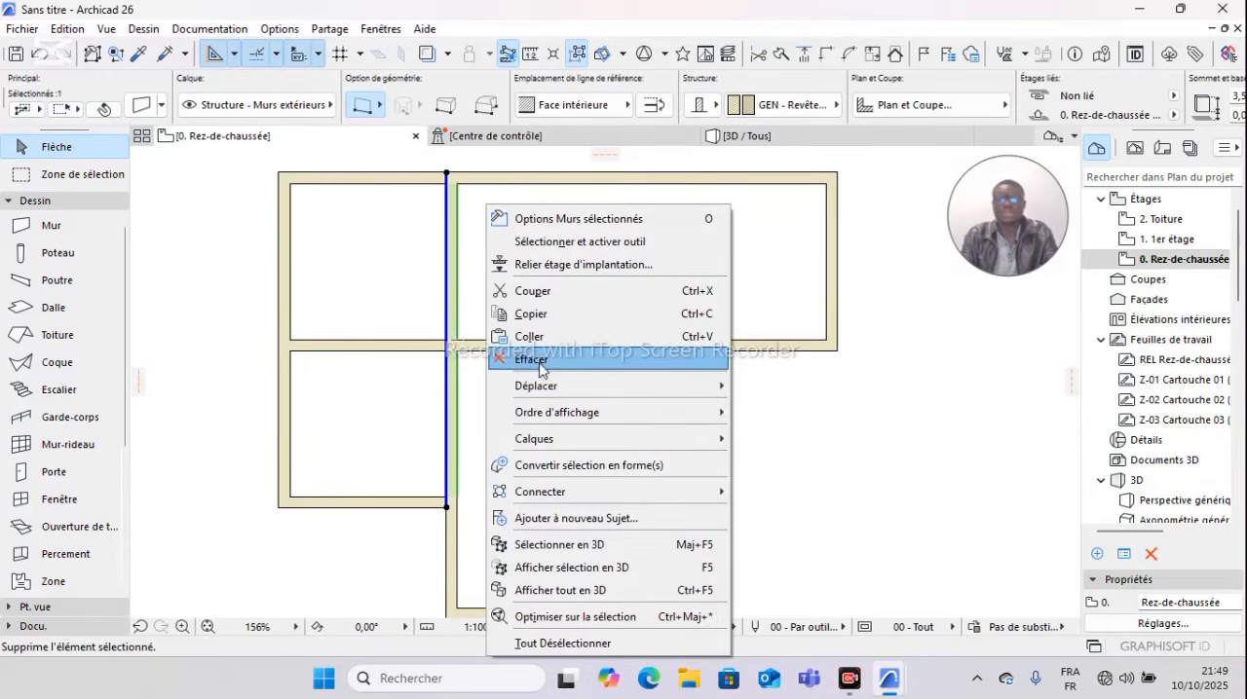
{"action": "mouse_move", "coordinate": [560, 387]}
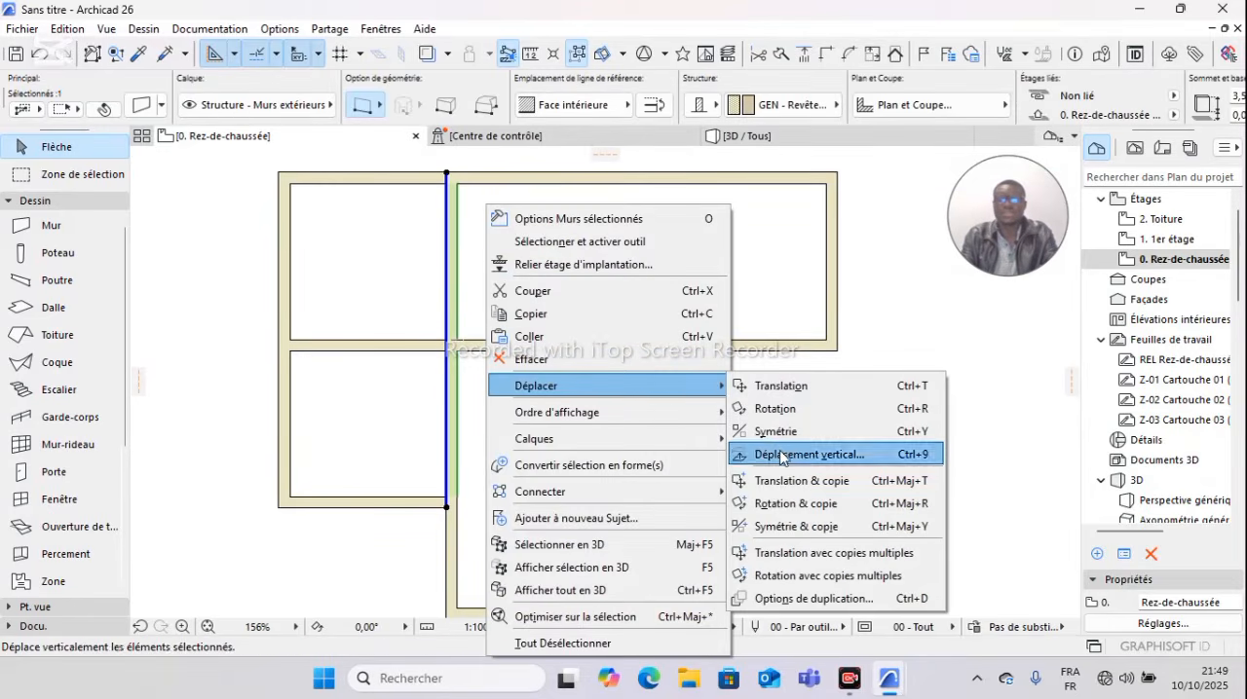
{"action": "left_click", "coordinate": [791, 480]}
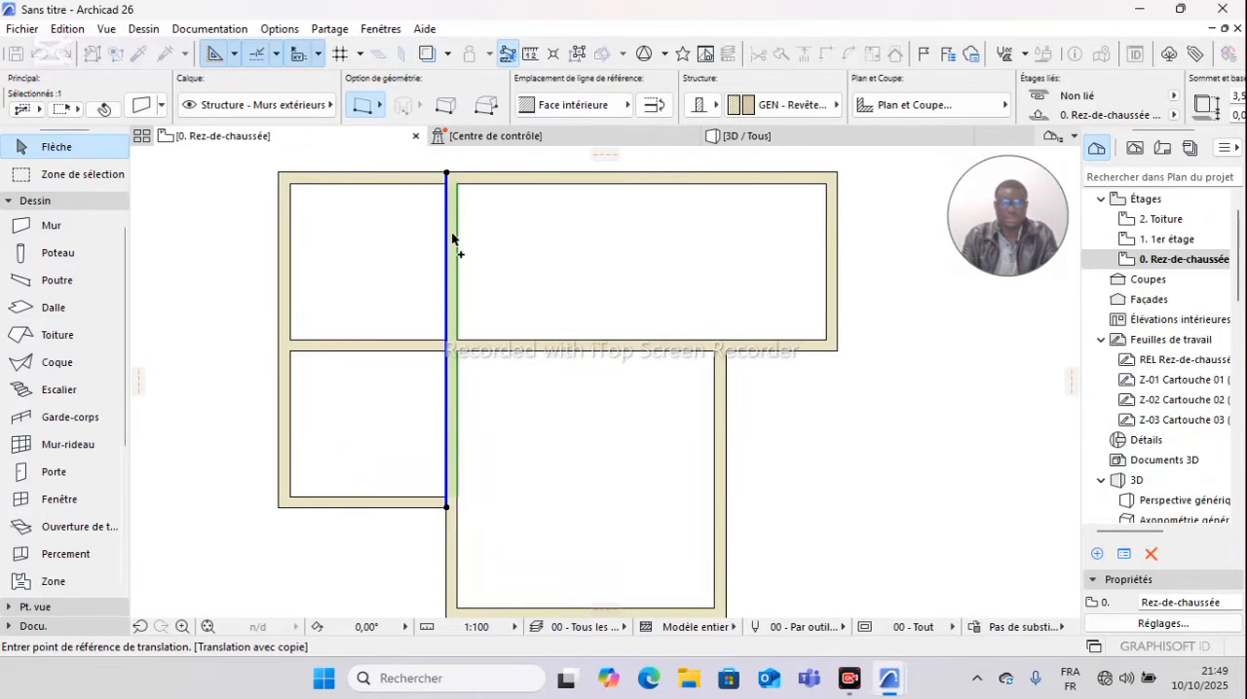
{"action": "left_click", "coordinate": [447, 174]}
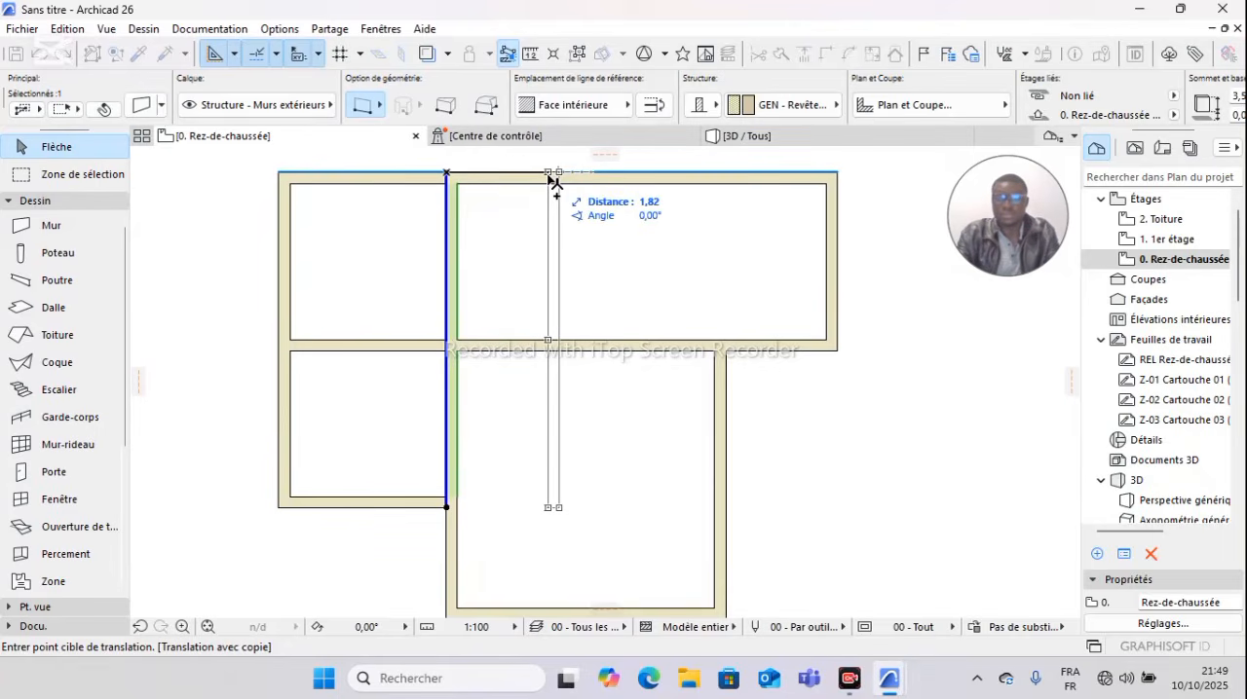
{"action": "type", "text": "2"}
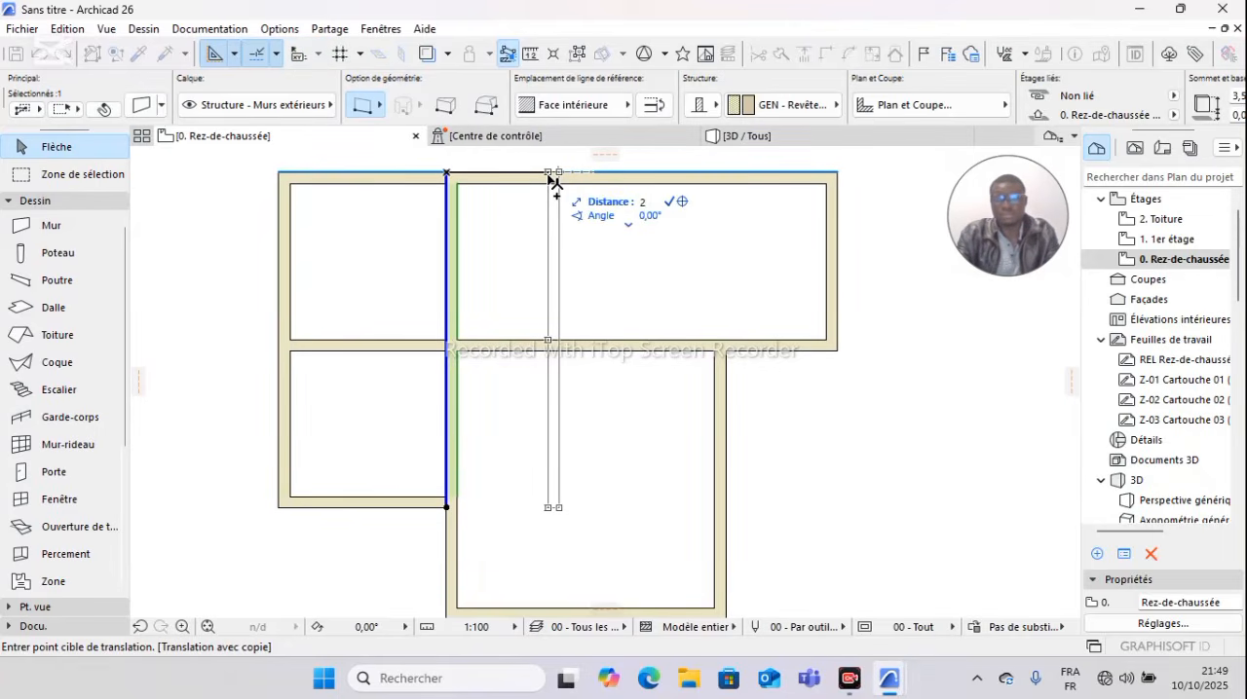
{"action": "key", "text": "Return"}
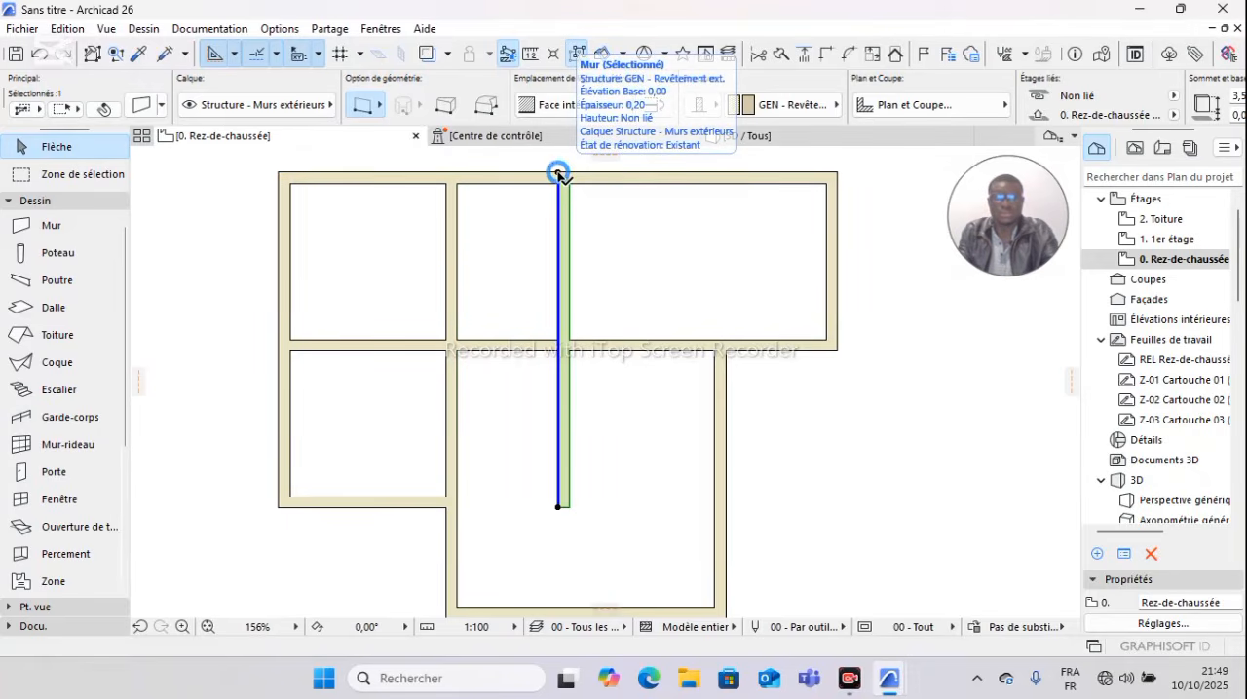
{"action": "left_click", "coordinate": [558, 175]}
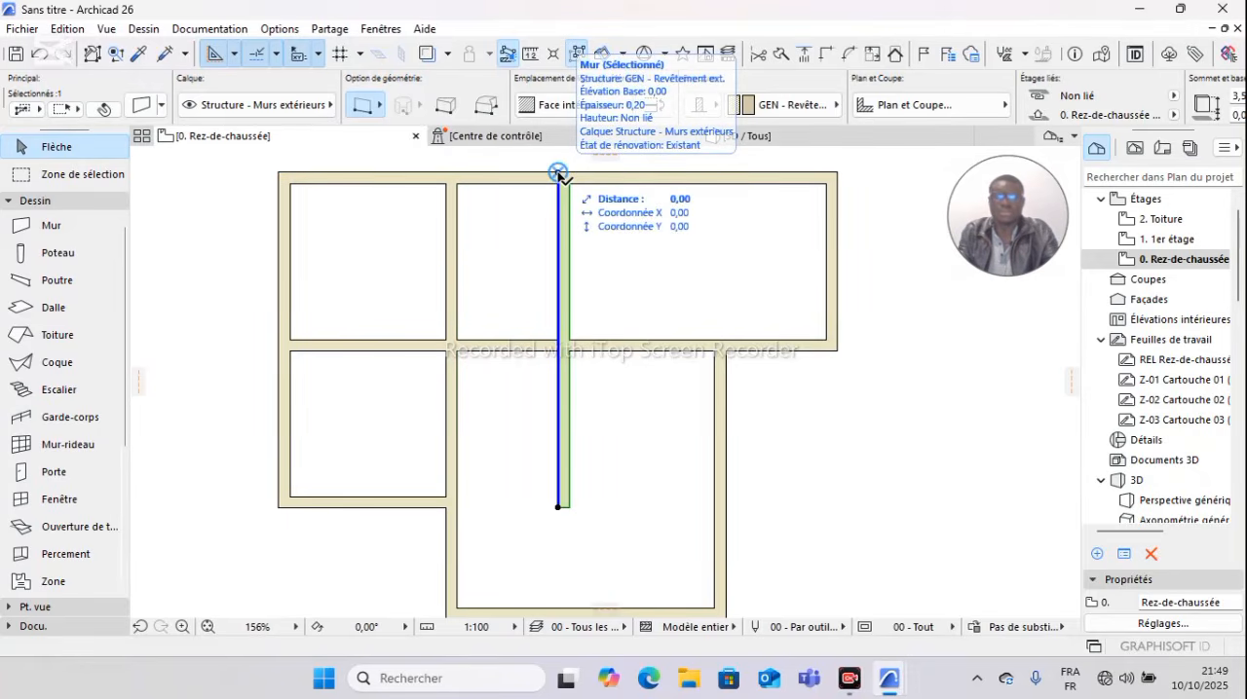
{"action": "left_click", "coordinate": [606, 228]}
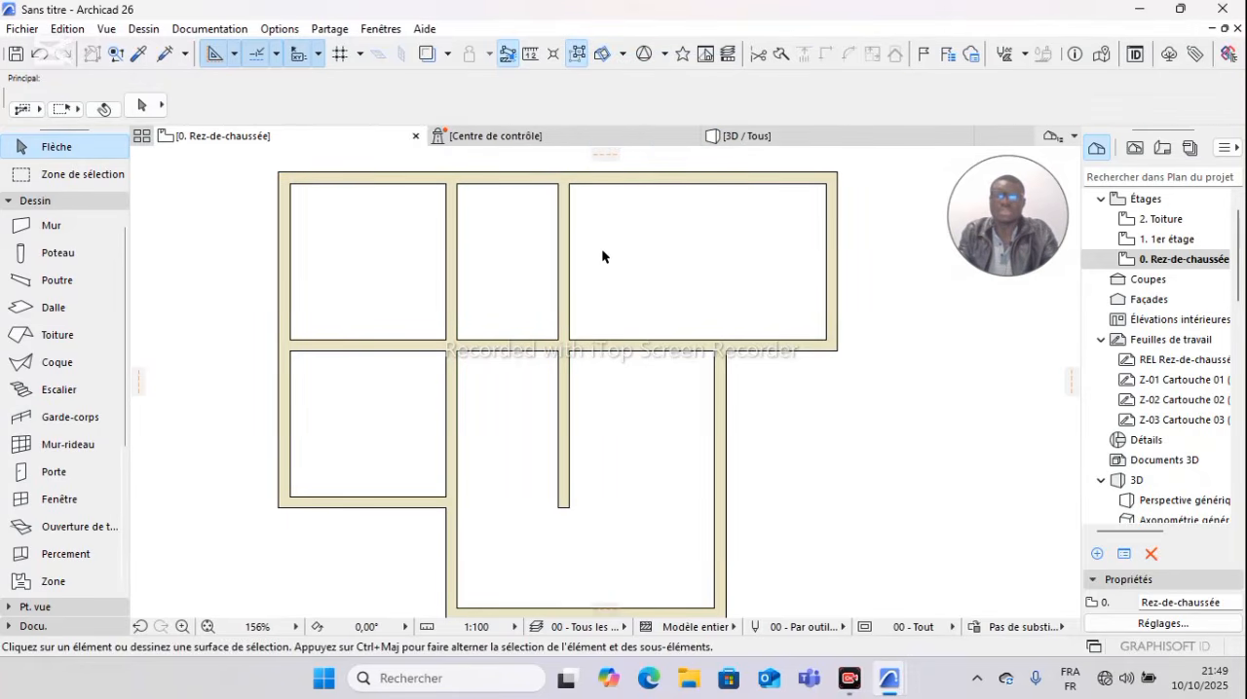
Step: Trim away the part of the copied vertical wall that extends below the long horizontal wall into the large room
{"action": "left_click", "coordinate": [559, 437], "text": "ctrl"}
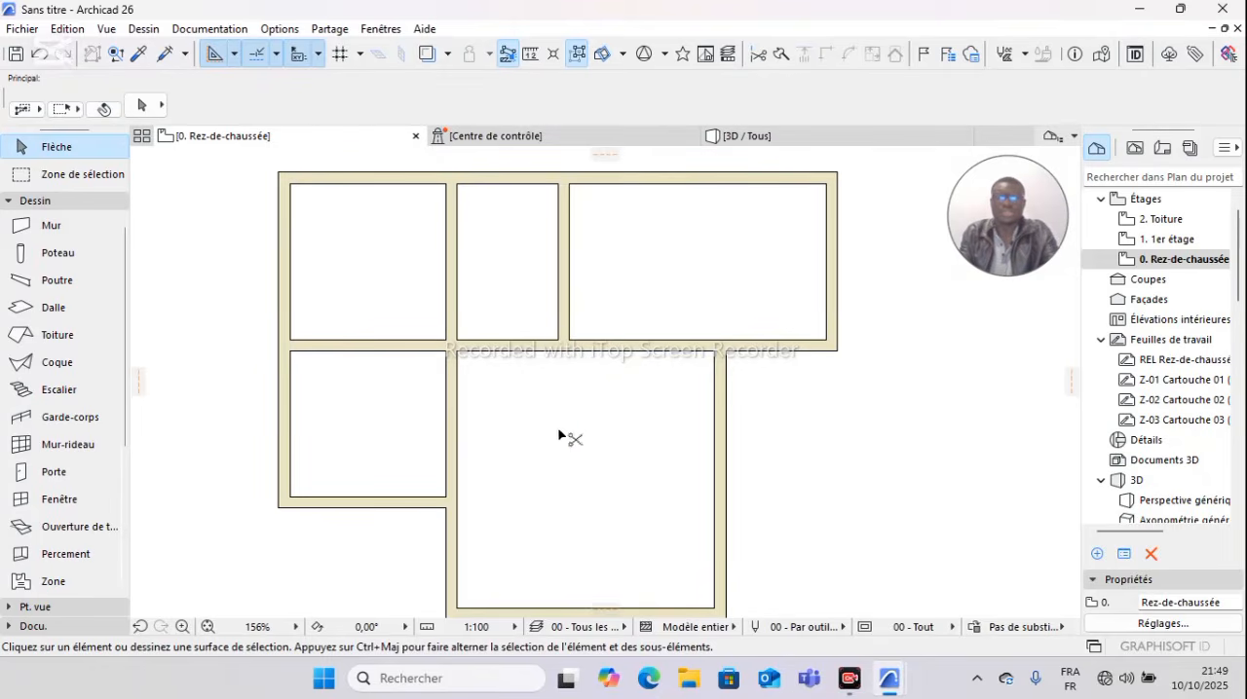
{"action": "scroll", "coordinate": [573, 420], "scroll_direction": "down", "scroll_amount": 3}
{"action": "scroll", "coordinate": [574, 420], "scroll_direction": "up", "scroll_amount": 3}
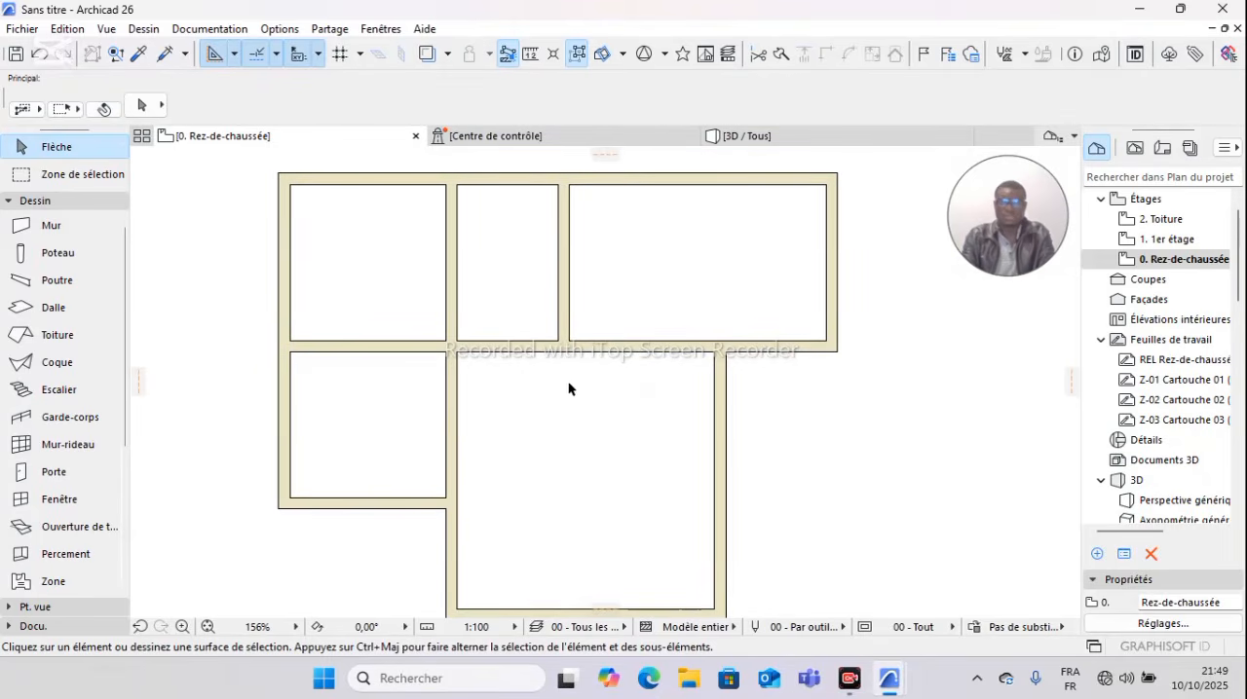
Step: Copy the long horizontal wall below the upper rooms 1,2 m upward from its right end with Translation & copie
{"action": "left_click", "coordinate": [526, 345]}
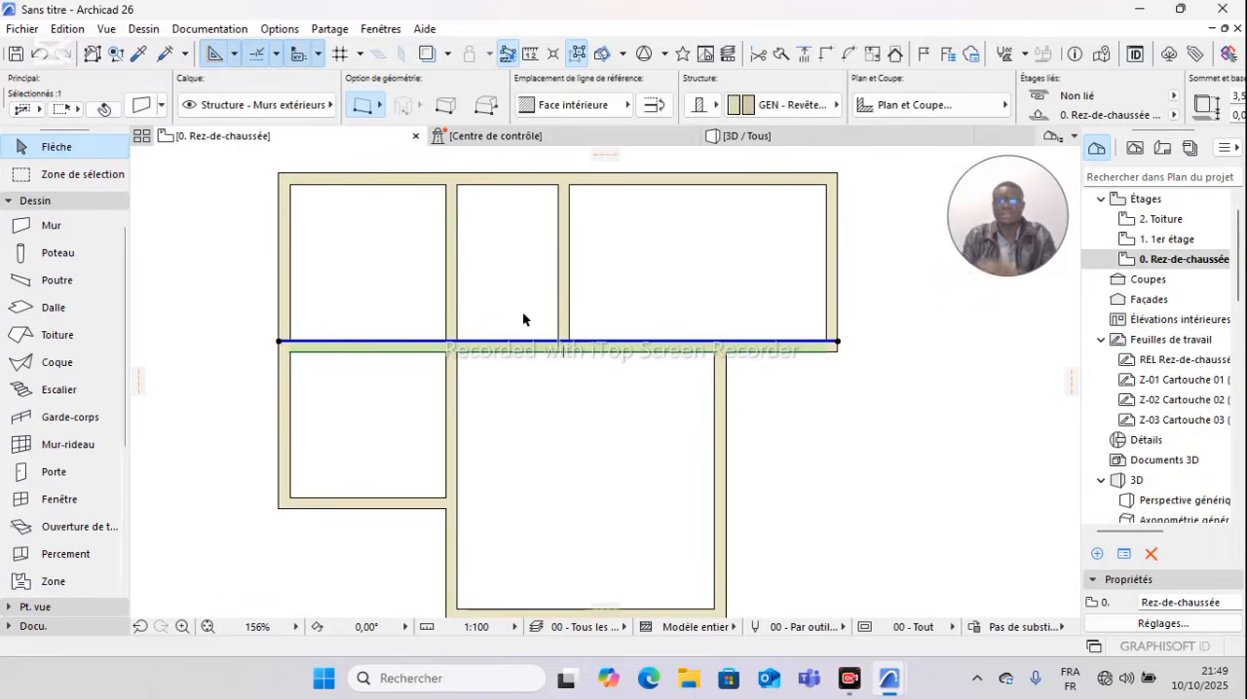
{"action": "right_click", "coordinate": [671, 323]}
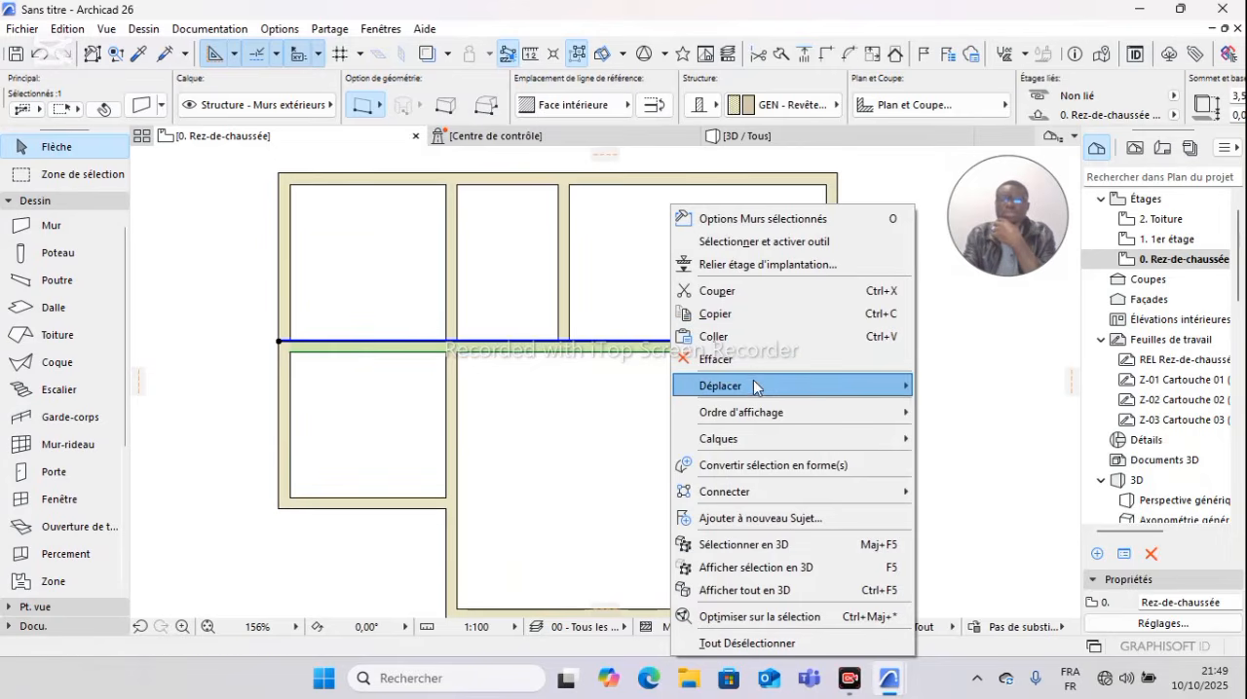
{"action": "mouse_move", "coordinate": [753, 380]}
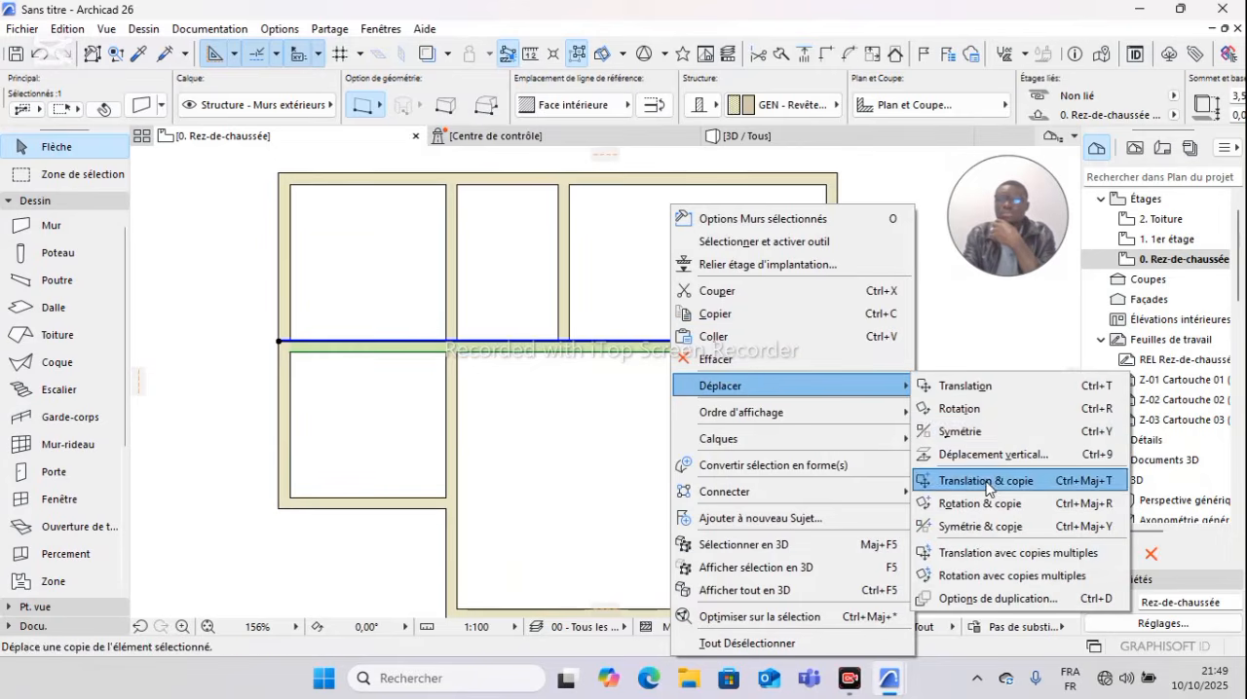
{"action": "left_click", "coordinate": [925, 480]}
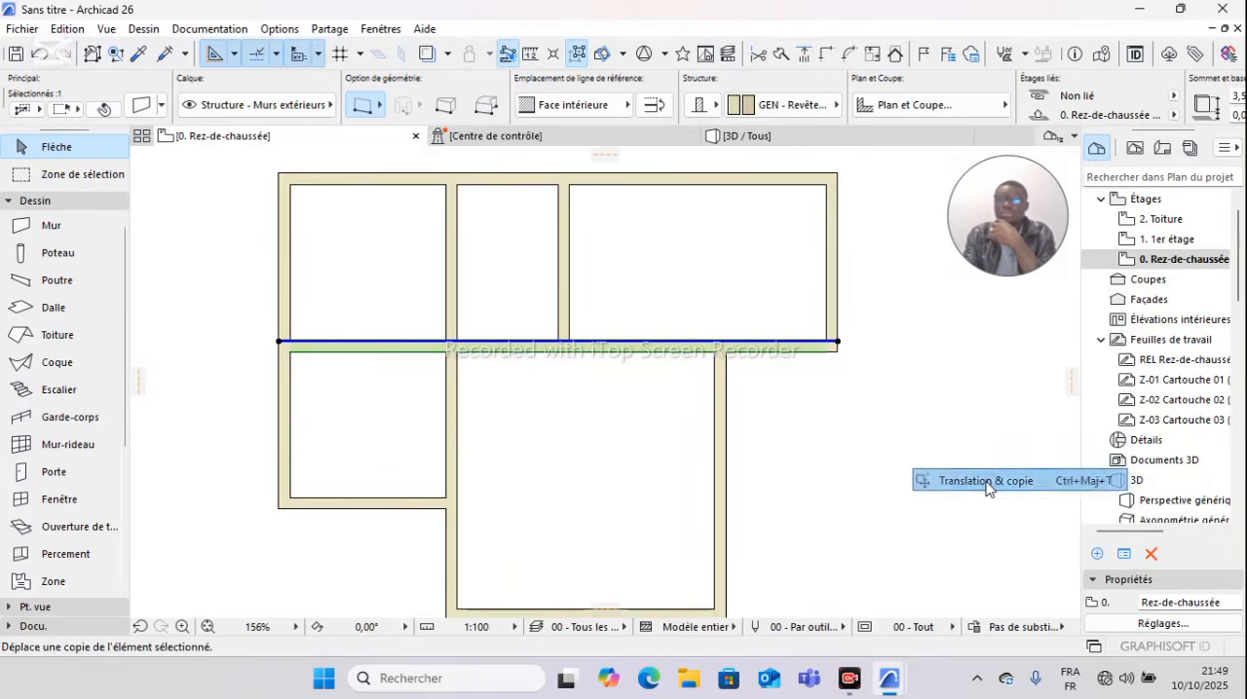
{"action": "left_click", "coordinate": [835, 341]}
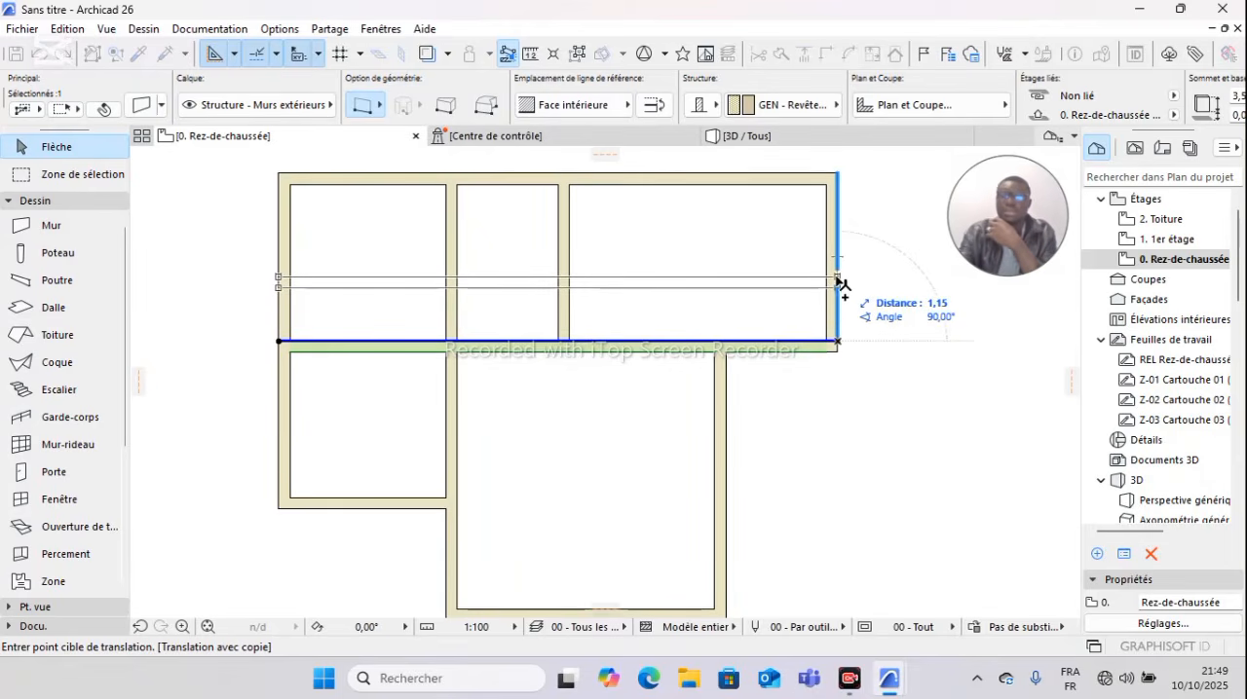
{"action": "type", "text": "1"}
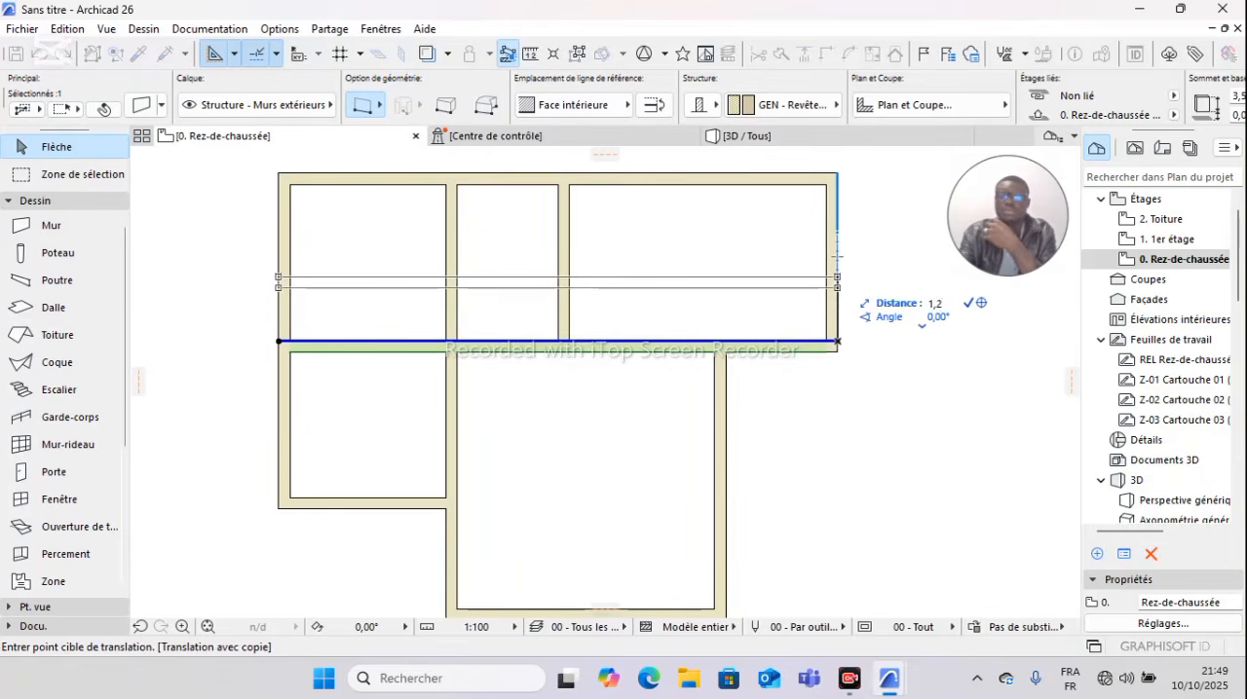
{"action": "type", "text": ",2"}
{"action": "key", "text": "Return"}
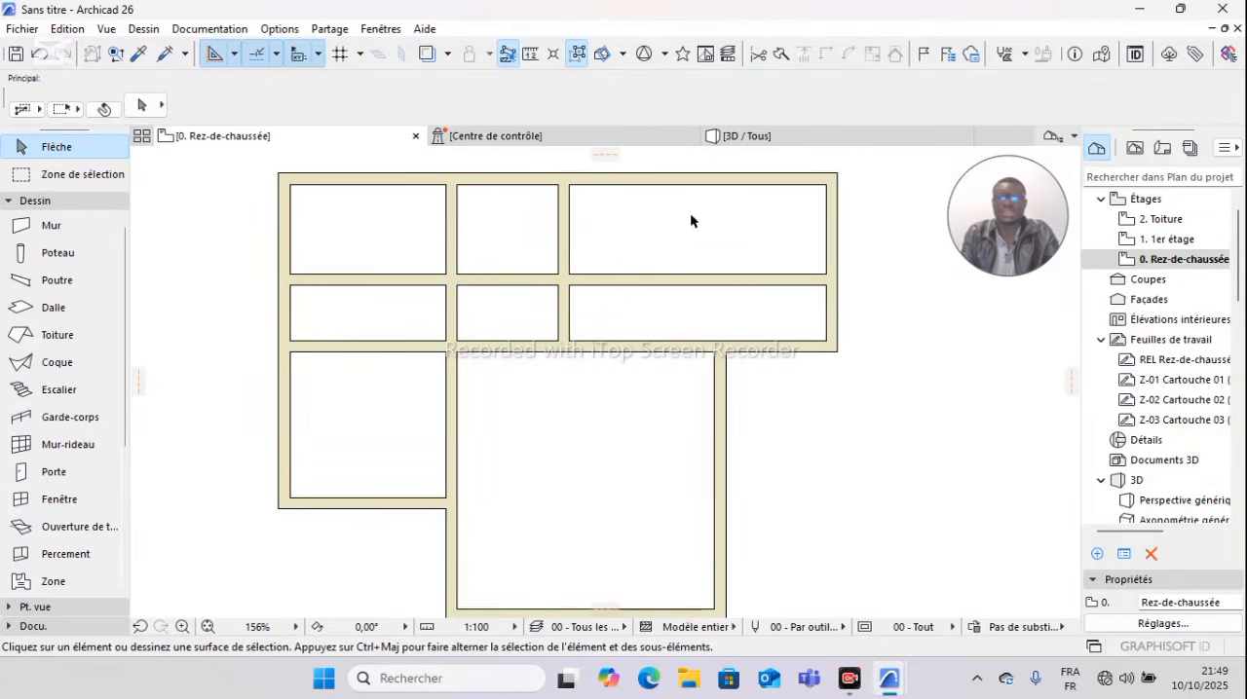
Step: Trim the copied horizontal wall out of the upper right and upper left rooms, keeping only its segment in the narrow middle room
{"action": "left_click", "coordinate": [701, 282], "text": "ctrl"}
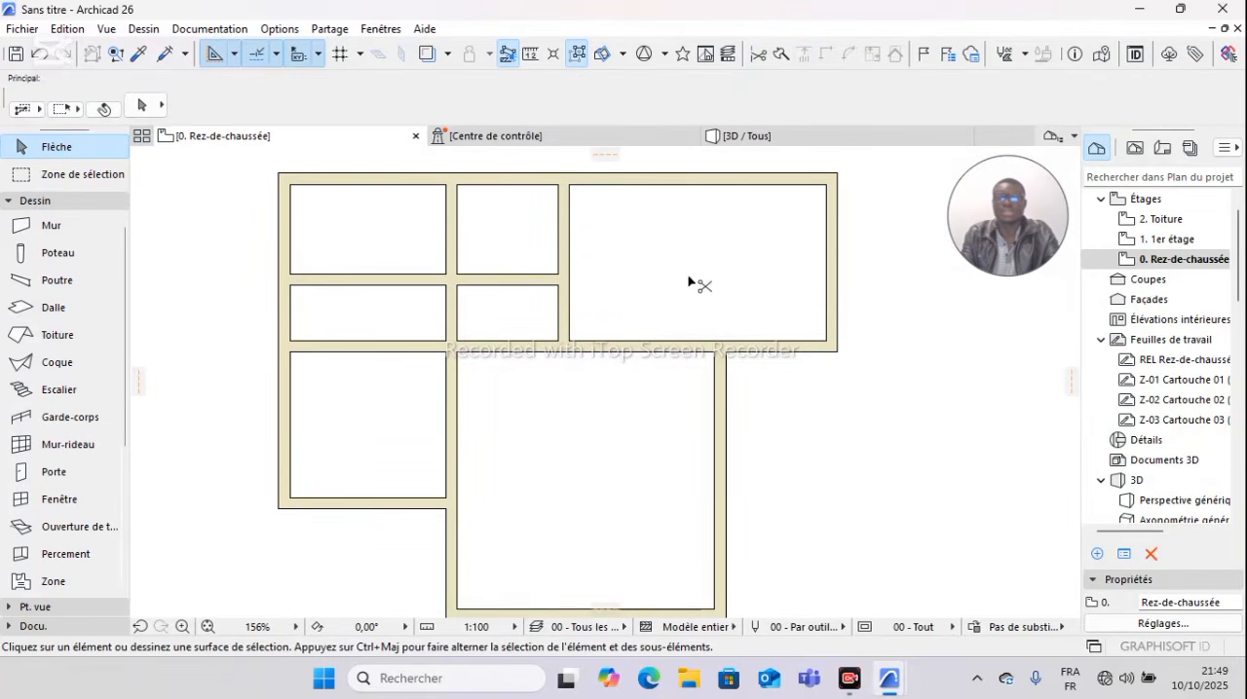
{"action": "left_click", "coordinate": [395, 285], "text": "ctrl"}
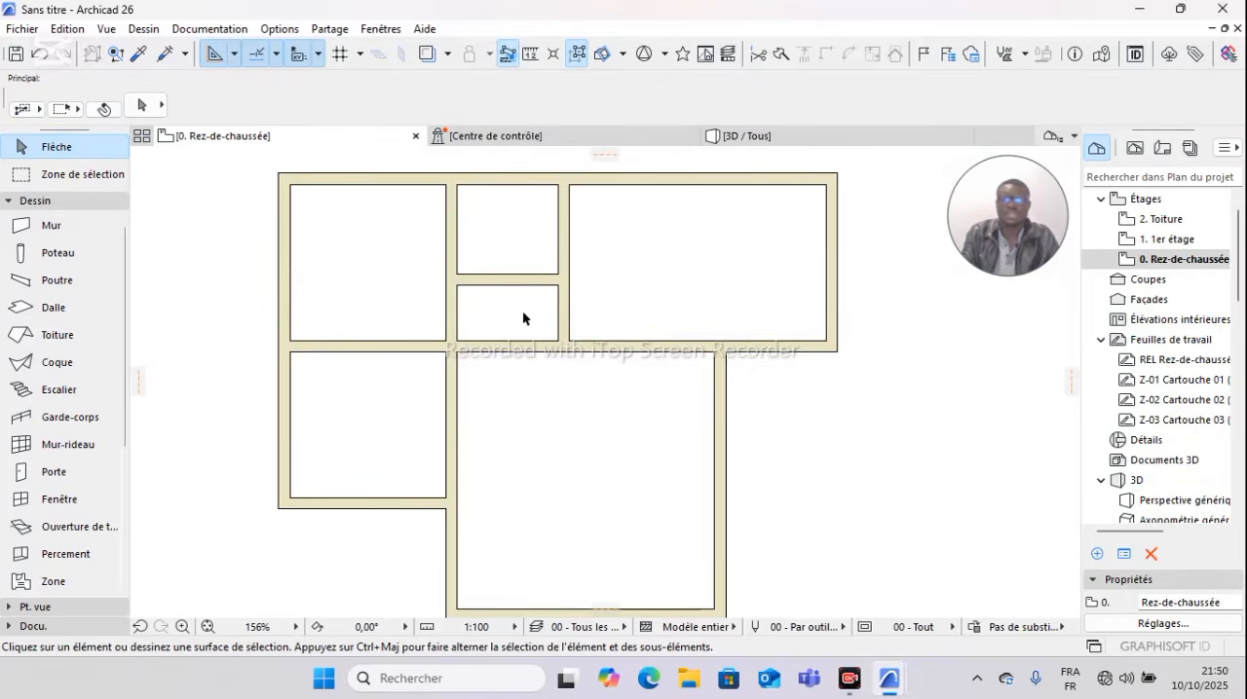
{"action": "scroll", "coordinate": [517, 226], "scroll_direction": "up", "scroll_amount": 3}
{"action": "scroll", "coordinate": [516, 226], "scroll_direction": "down", "scroll_amount": 4}
{"action": "scroll", "coordinate": [507, 232], "scroll_direction": "up", "scroll_amount": 3}
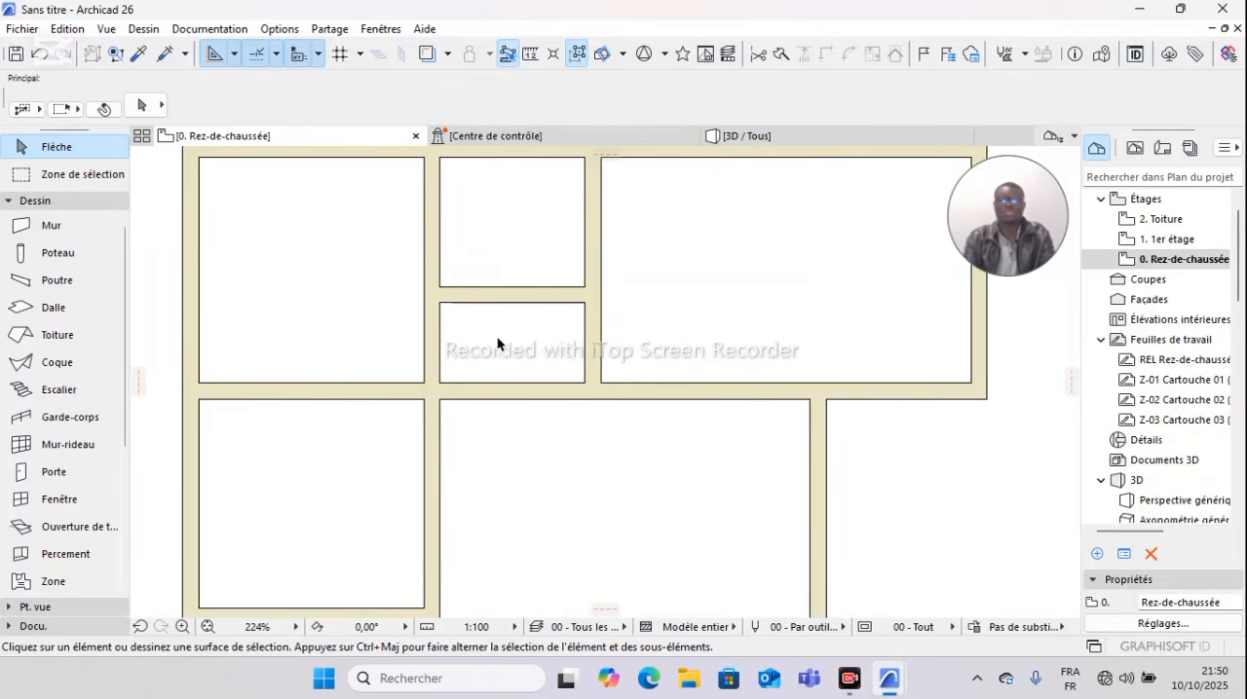
{"action": "scroll", "coordinate": [518, 390], "scroll_direction": "down", "scroll_amount": 3}
{"action": "scroll", "coordinate": [534, 482], "scroll_direction": "up", "scroll_amount": 2}
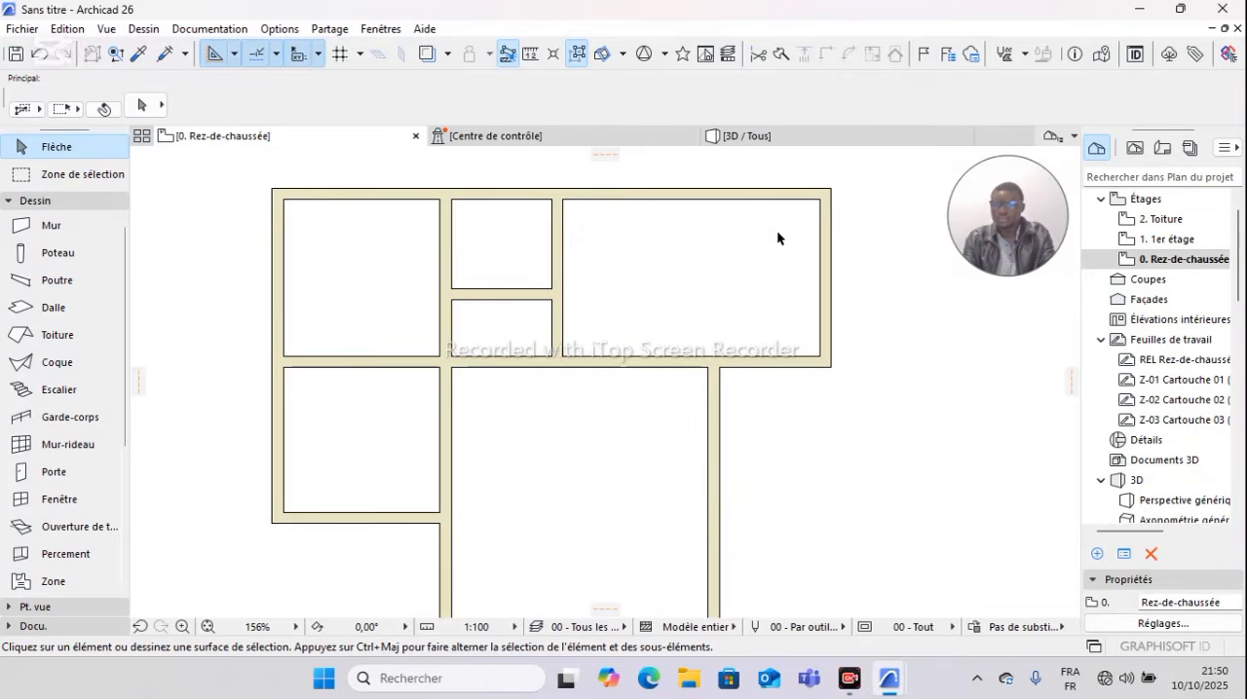
Step: Copy the upper right room's outer vertical wall leftward with Translation & copie to partition off a narrow room at the right end
{"action": "left_click", "coordinate": [826, 264]}
{"action": "left_click", "coordinate": [828, 268]}
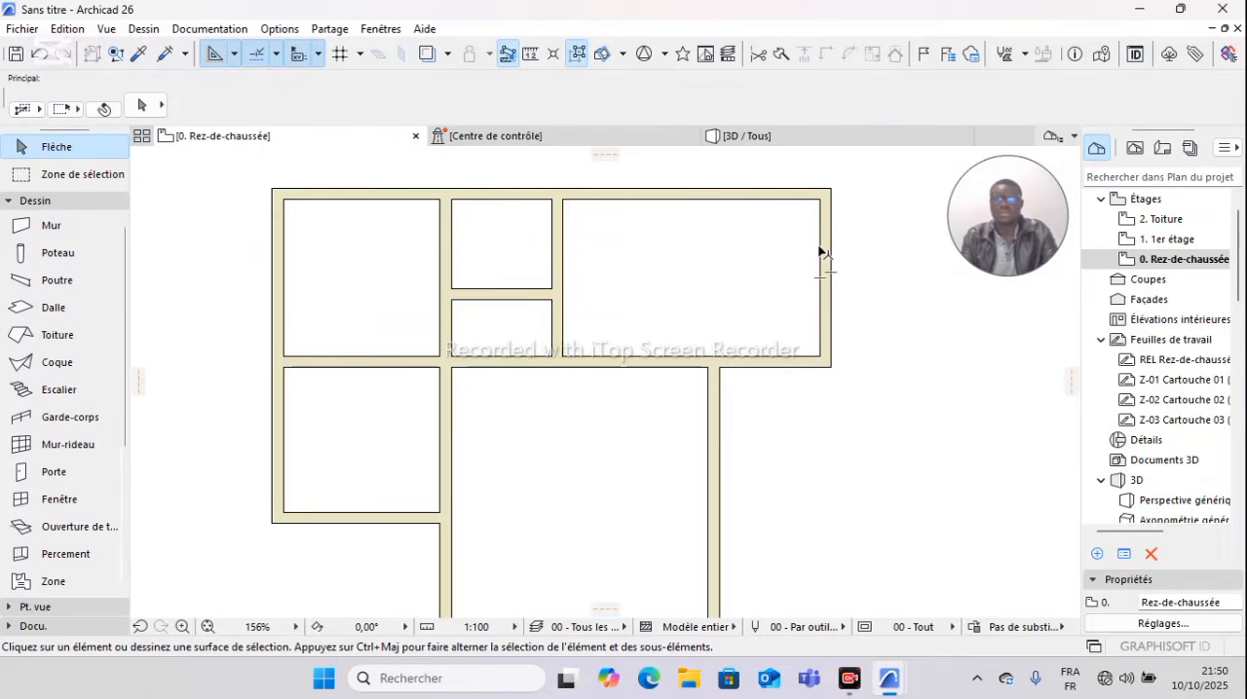
{"action": "left_click", "coordinate": [827, 246]}
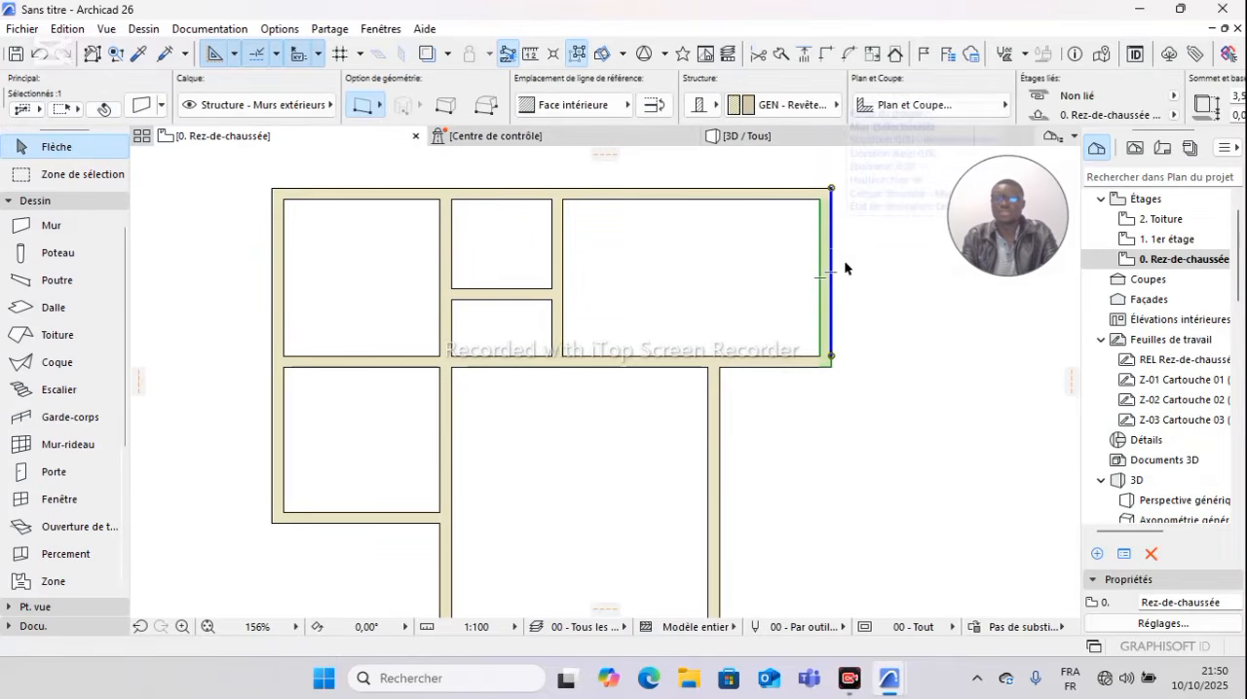
{"action": "right_click", "coordinate": [843, 263]}
{"action": "mouse_move", "coordinate": [904, 389]}
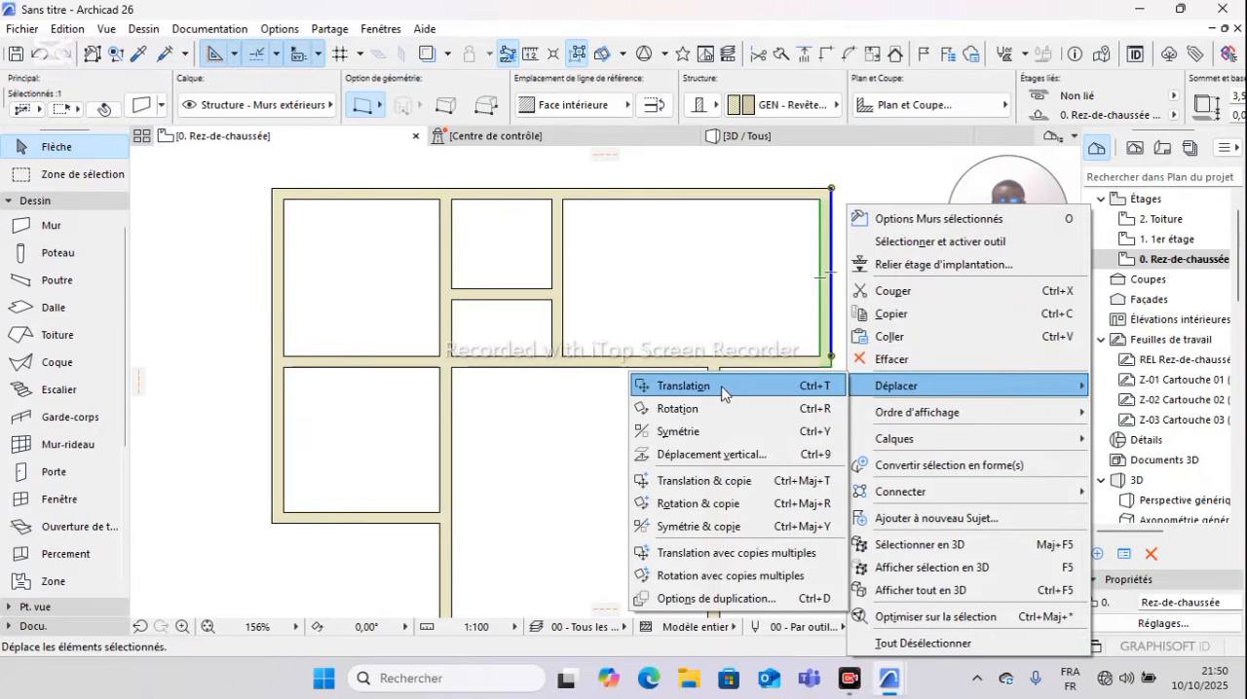
{"action": "left_click", "coordinate": [720, 481]}
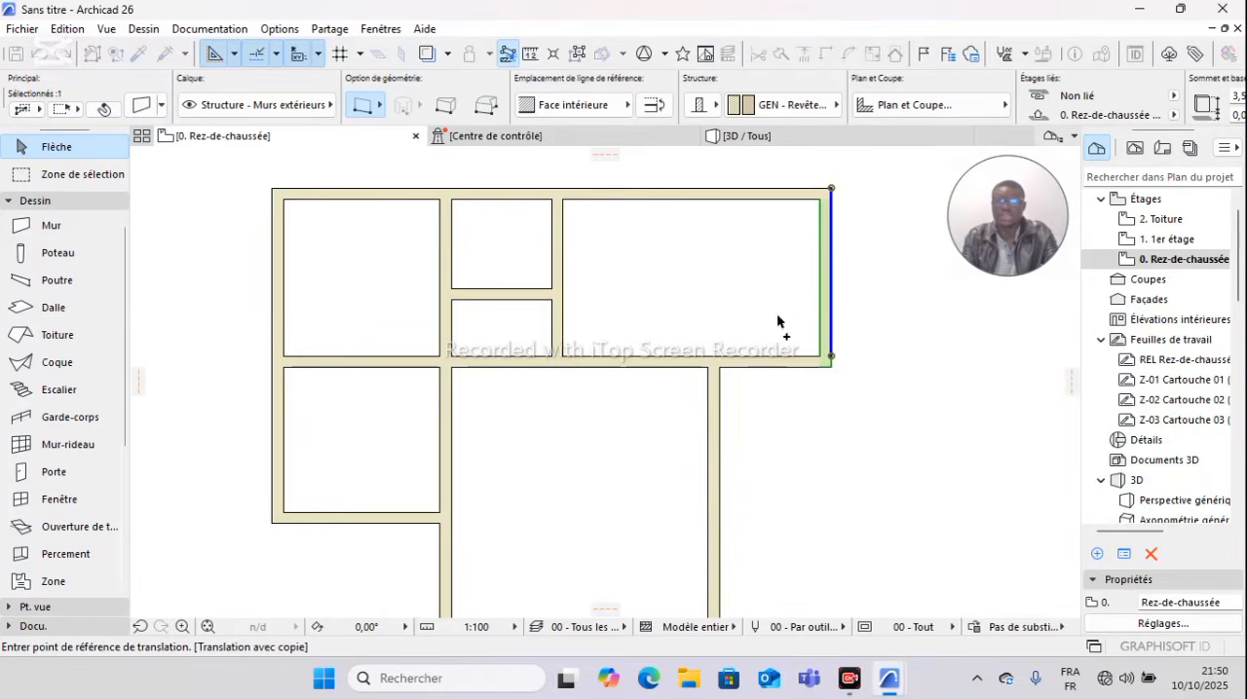
{"action": "left_click", "coordinate": [831, 189]}
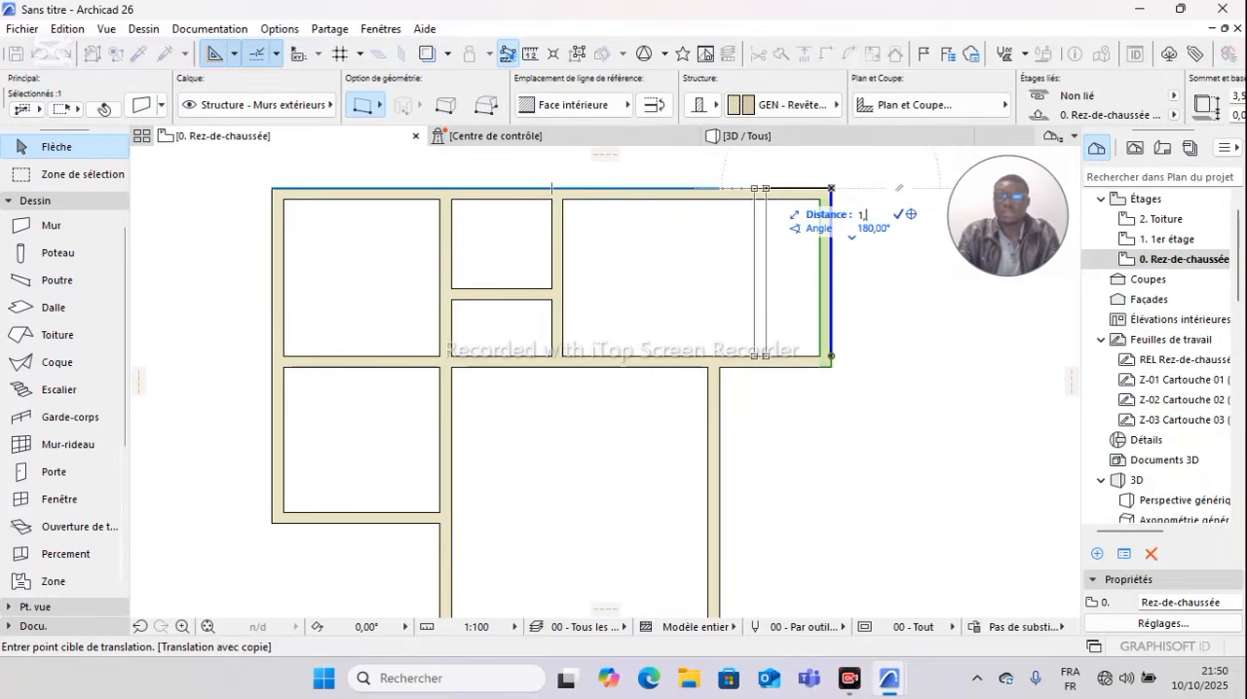
{"action": "left_click", "coordinate": [748, 192]}
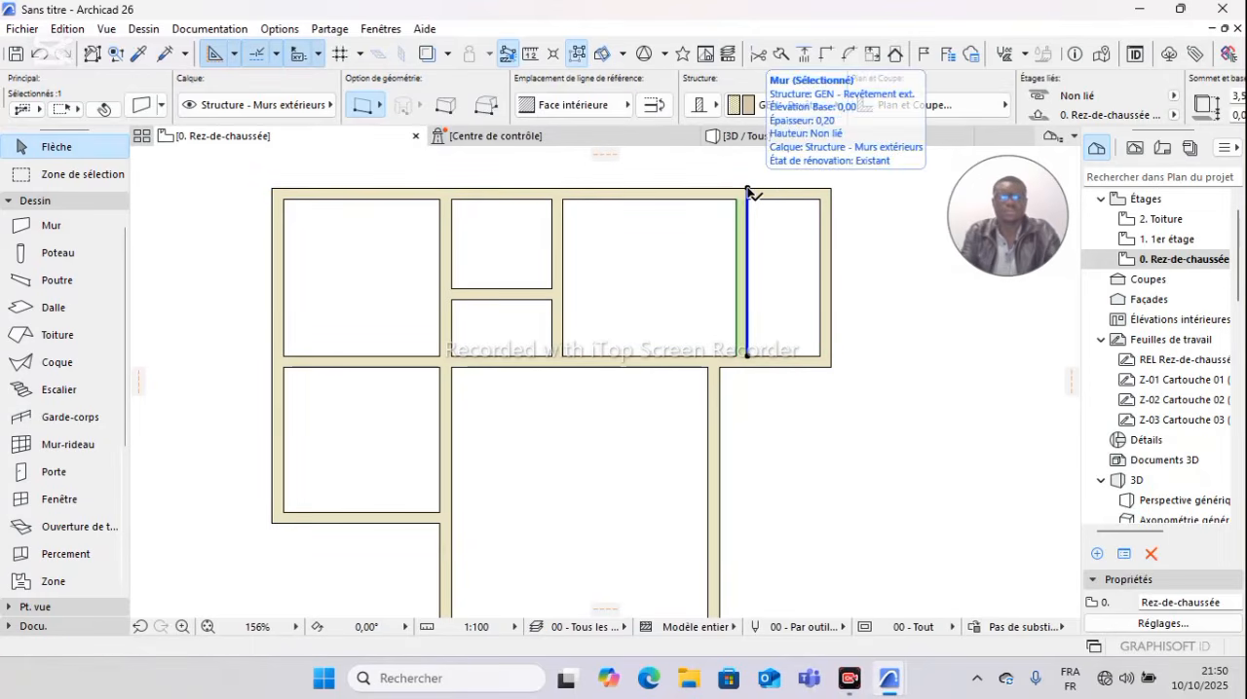
{"action": "key", "text": "Escape"}
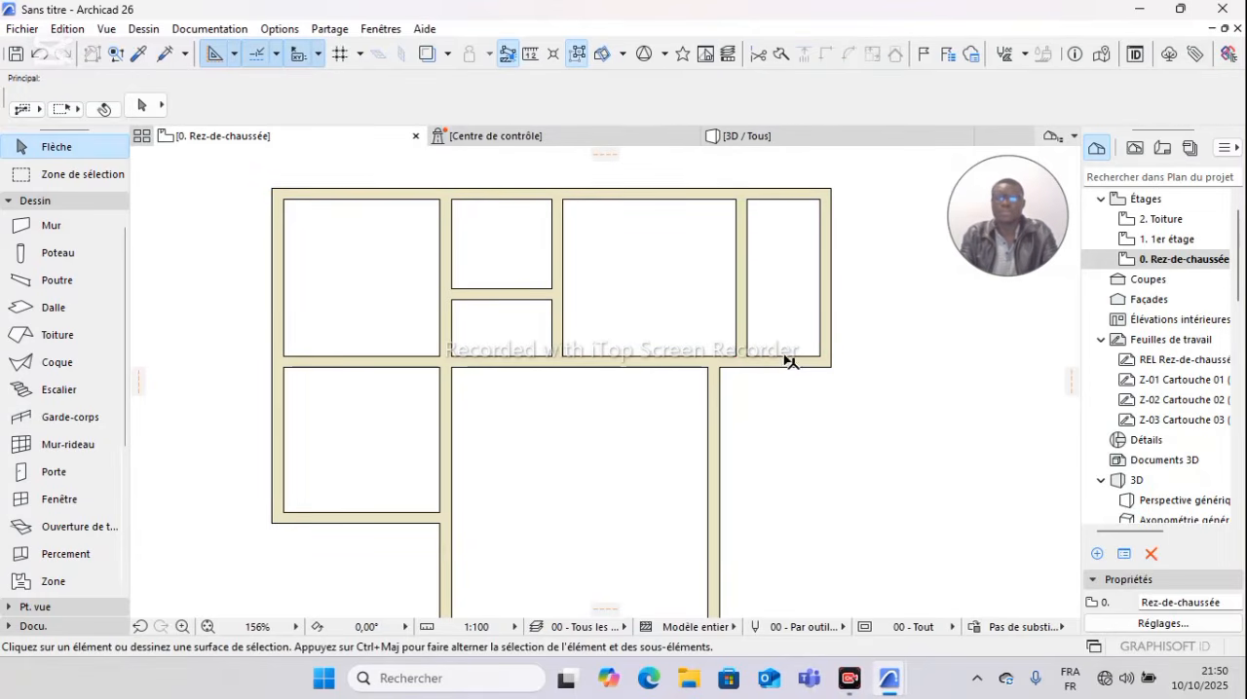
Step: Copy the long horizontal wall below the upper rooms 1,5 m upward from its right end with Translation & copie
{"action": "left_click", "coordinate": [782, 365]}
{"action": "key", "text": "Escape"}
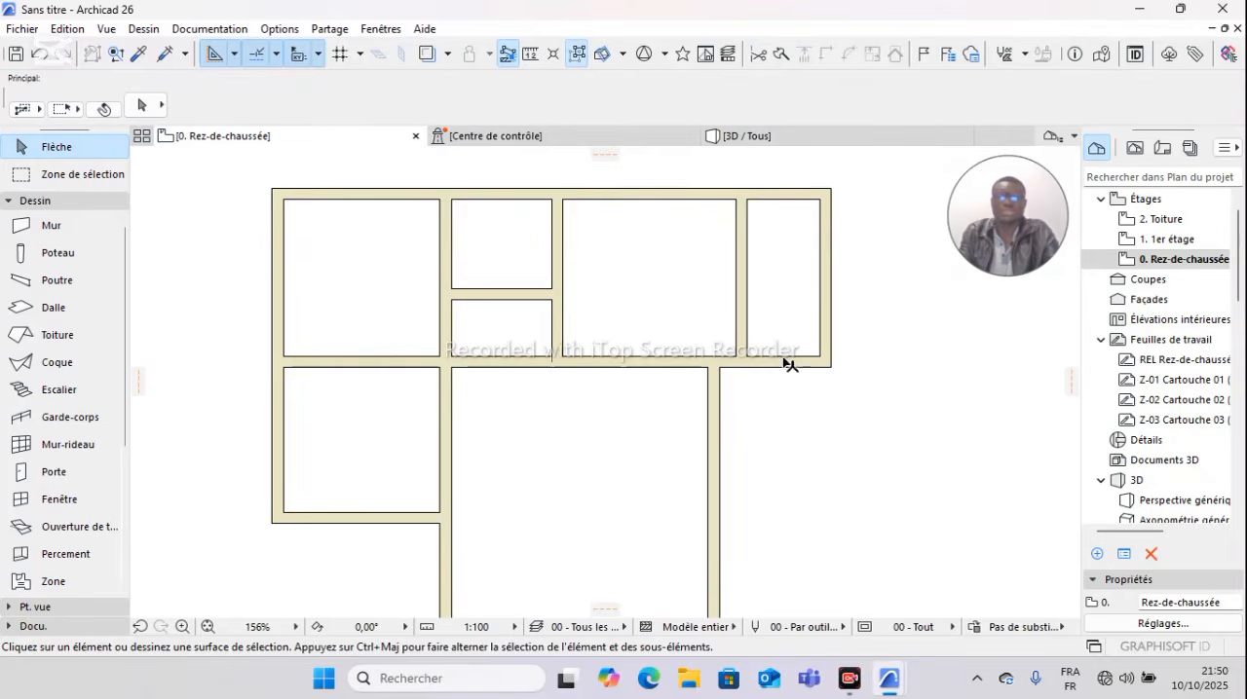
{"action": "left_click", "coordinate": [790, 363]}
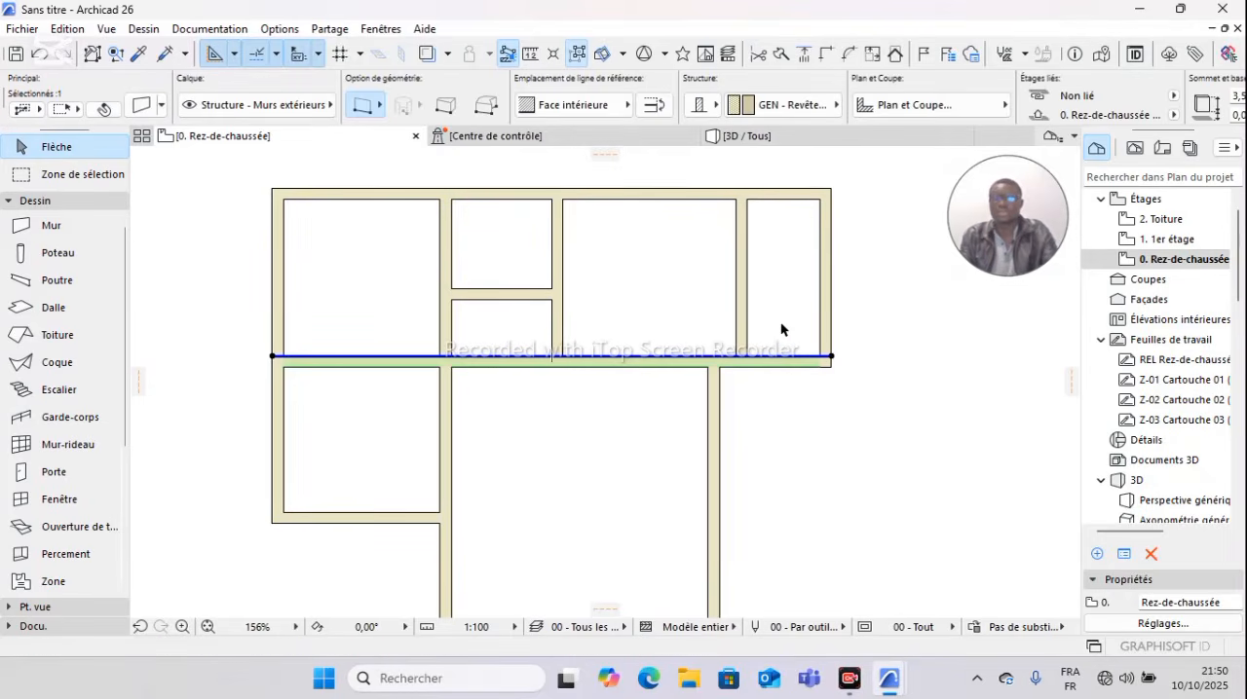
{"action": "right_click", "coordinate": [781, 328]}
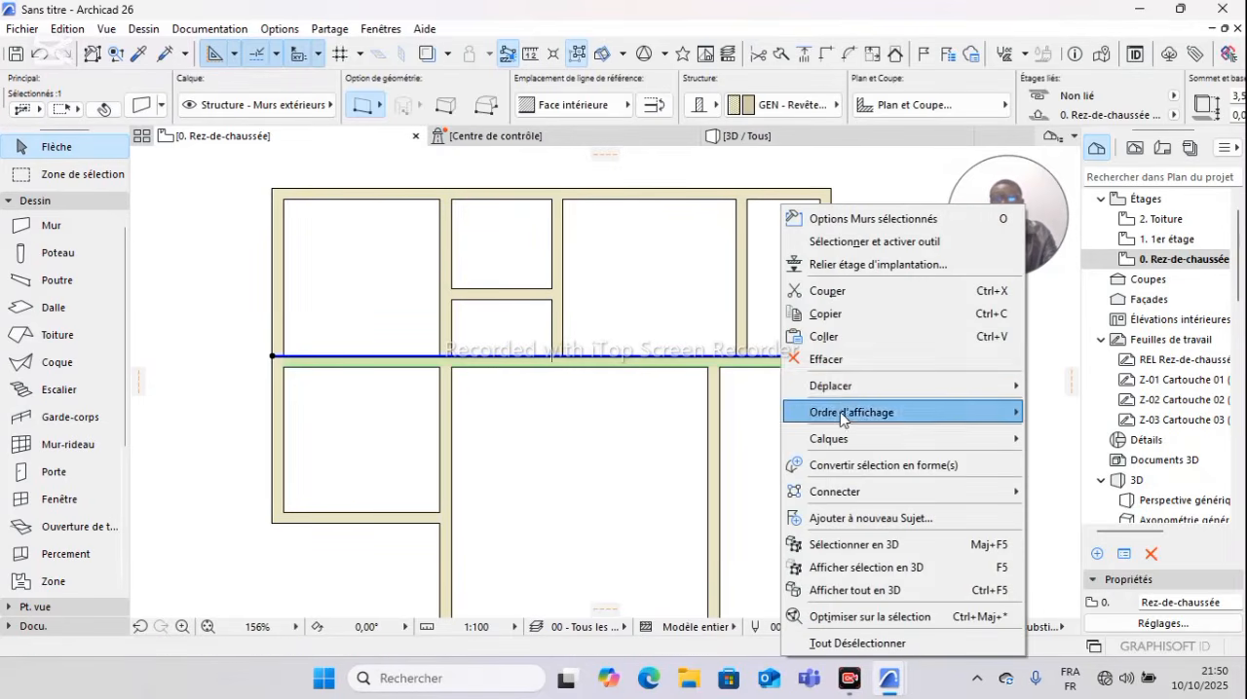
{"action": "mouse_move", "coordinate": [843, 391]}
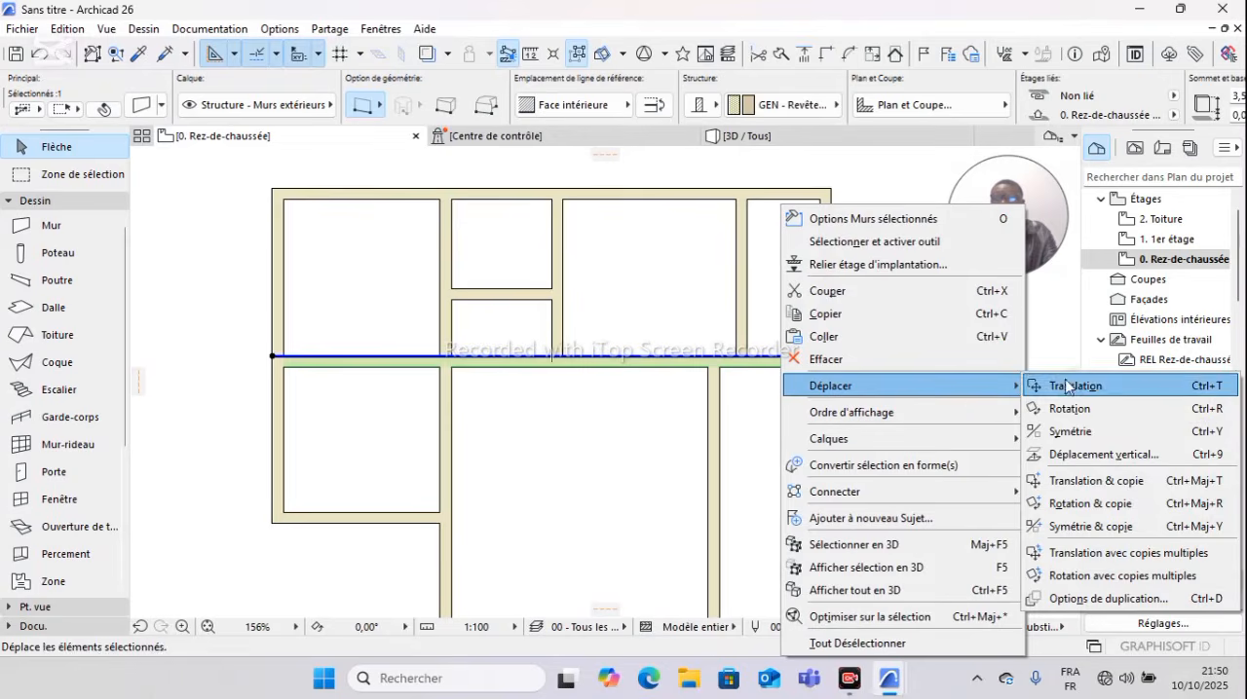
{"action": "left_click", "coordinate": [1087, 487]}
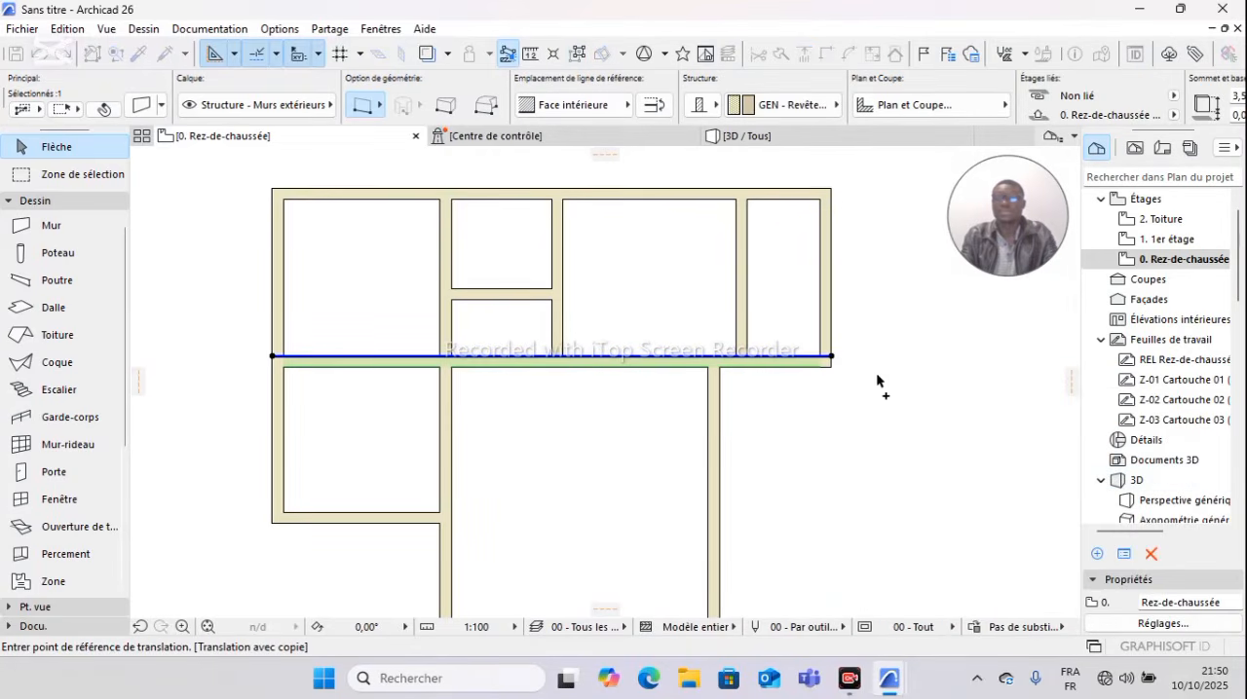
{"action": "left_click", "coordinate": [832, 357]}
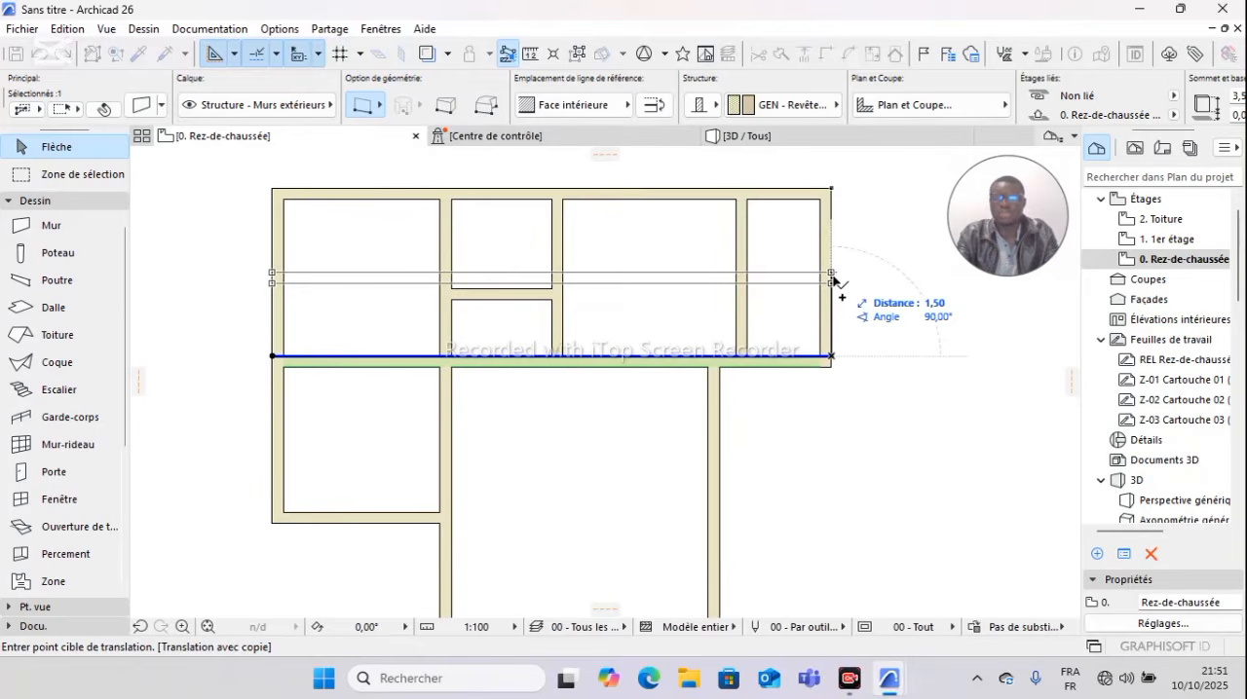
{"action": "type", "text": "1,5"}
{"action": "key", "text": "Return"}
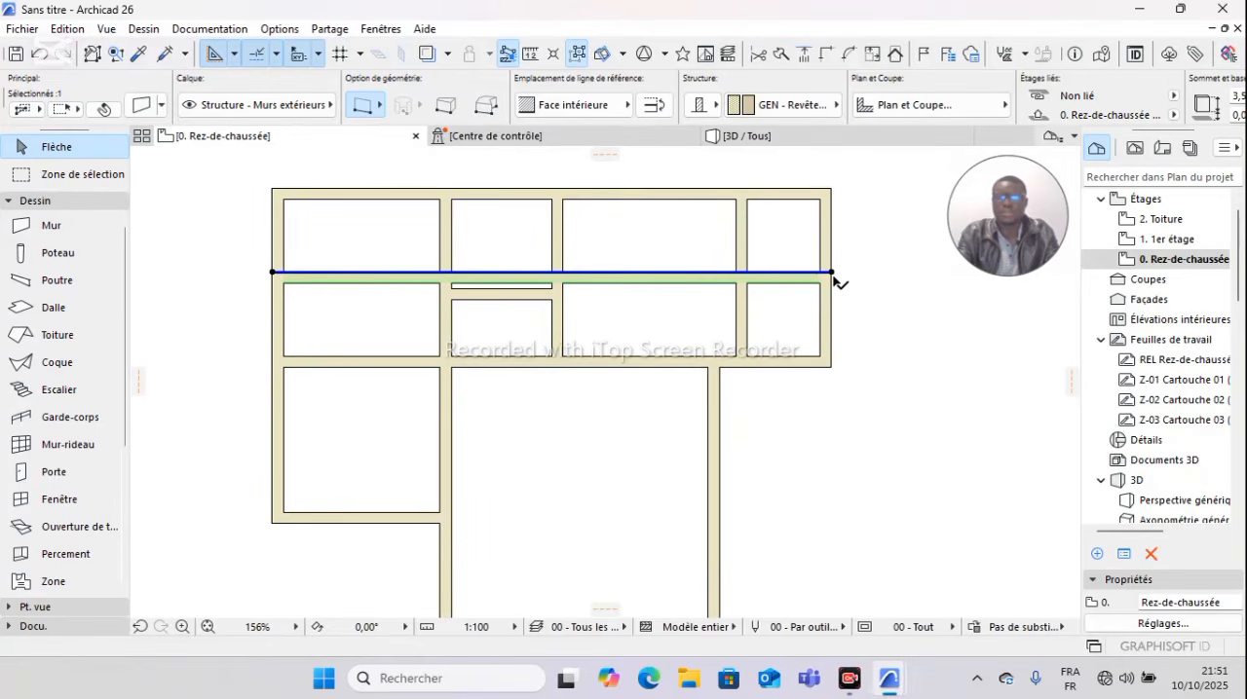
{"action": "key", "text": "Escape"}
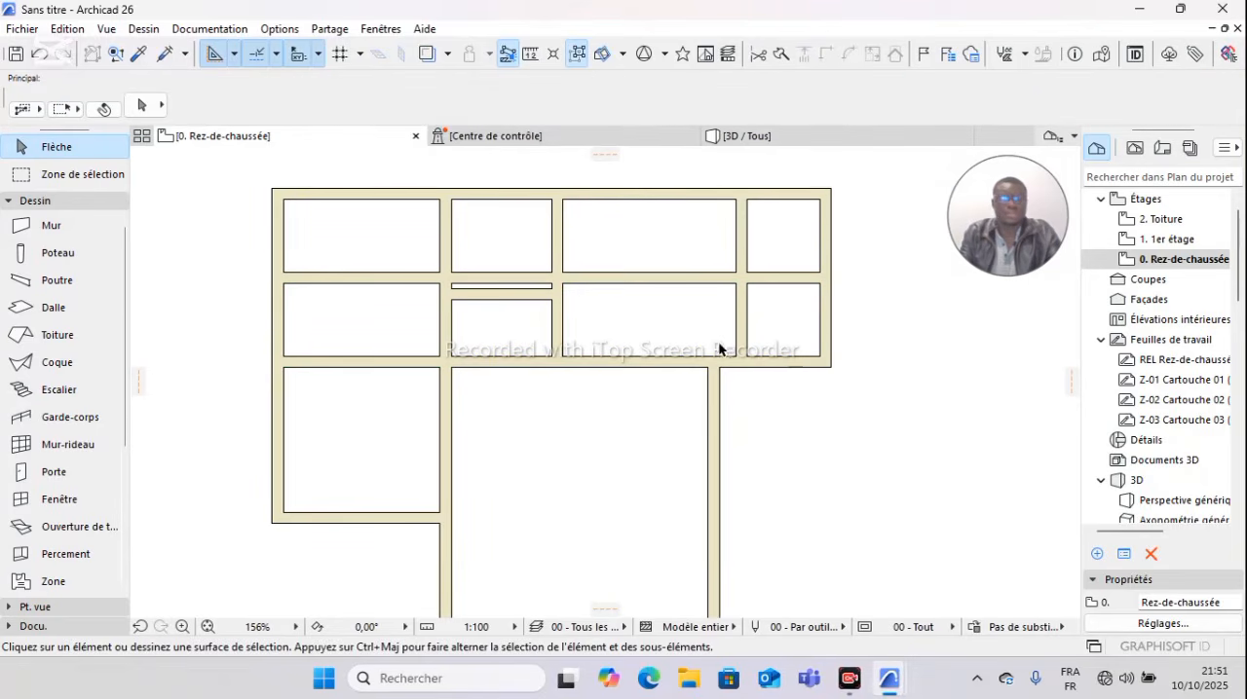
Step: Trim the copied horizontal wall everywhere left of the narrow right-end room, and trim that room's left partition above it to leave a small corner room
{"action": "left_click", "coordinate": [372, 277], "text": "ctrl"}
{"action": "left_click", "coordinate": [477, 278], "text": "ctrl"}
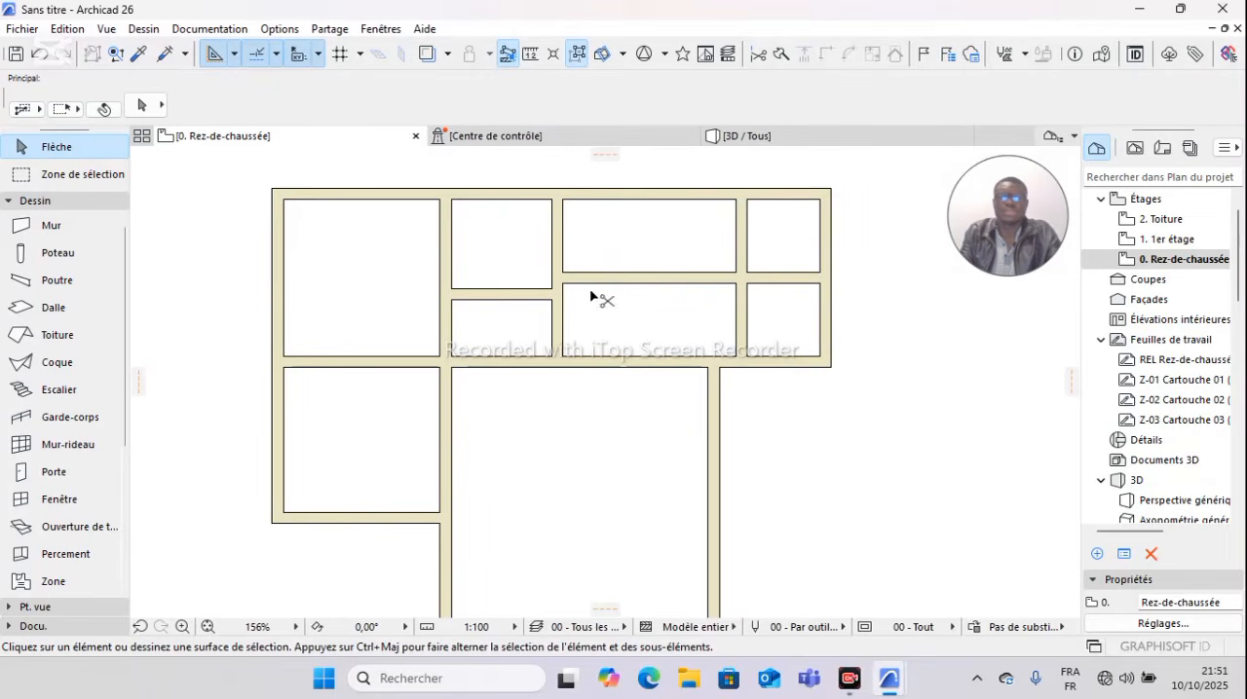
{"action": "left_click", "coordinate": [628, 276], "text": "ctrl"}
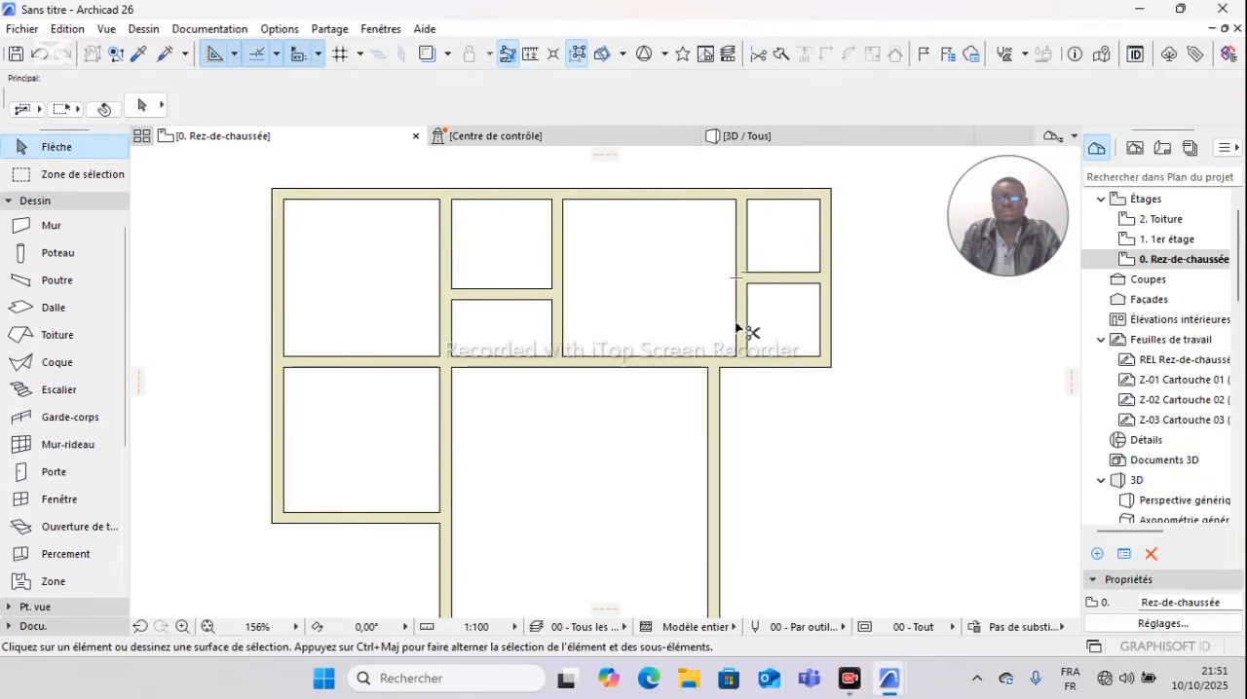
{"action": "left_click", "coordinate": [743, 245], "text": "ctrl"}
{"action": "scroll", "coordinate": [750, 304], "scroll_direction": "down", "scroll_amount": 1}
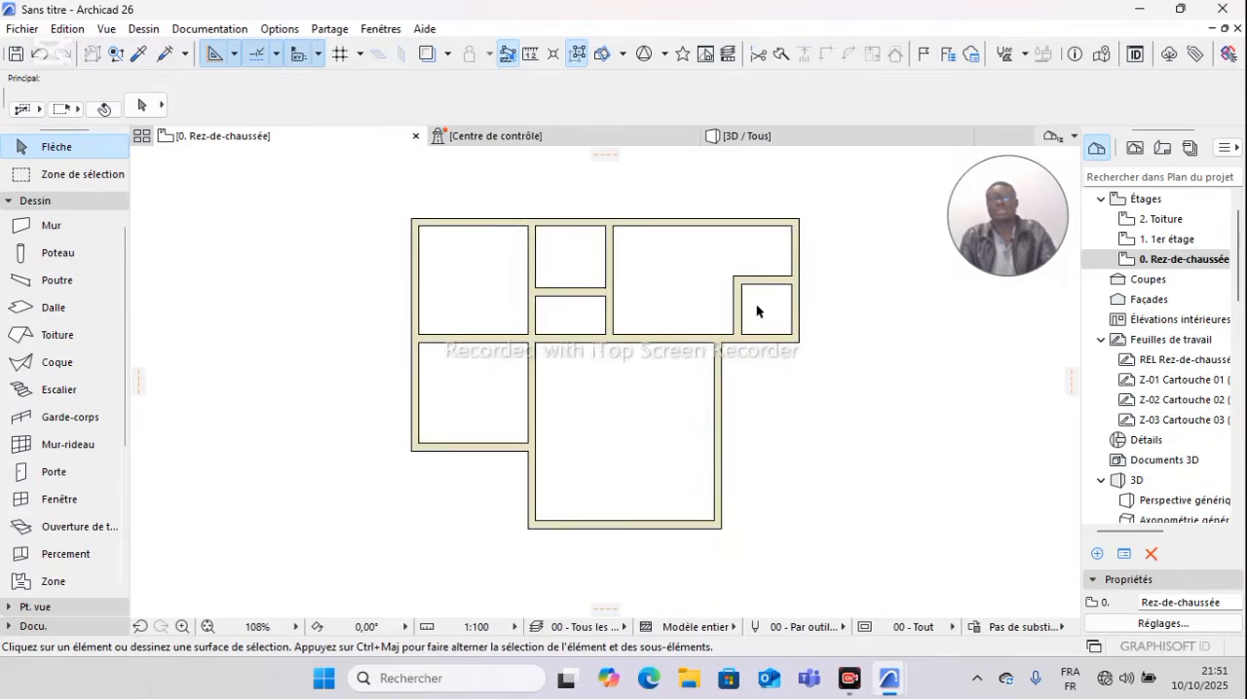
{"action": "scroll", "coordinate": [765, 327], "scroll_direction": "up", "scroll_amount": 1}
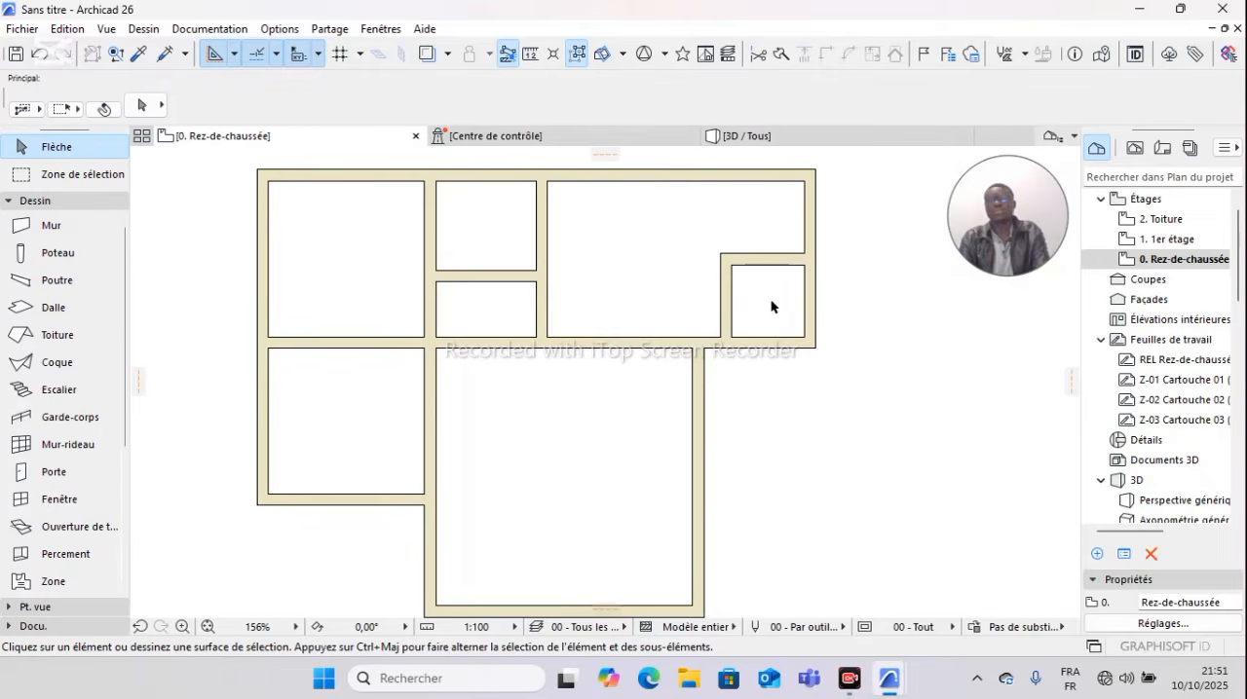
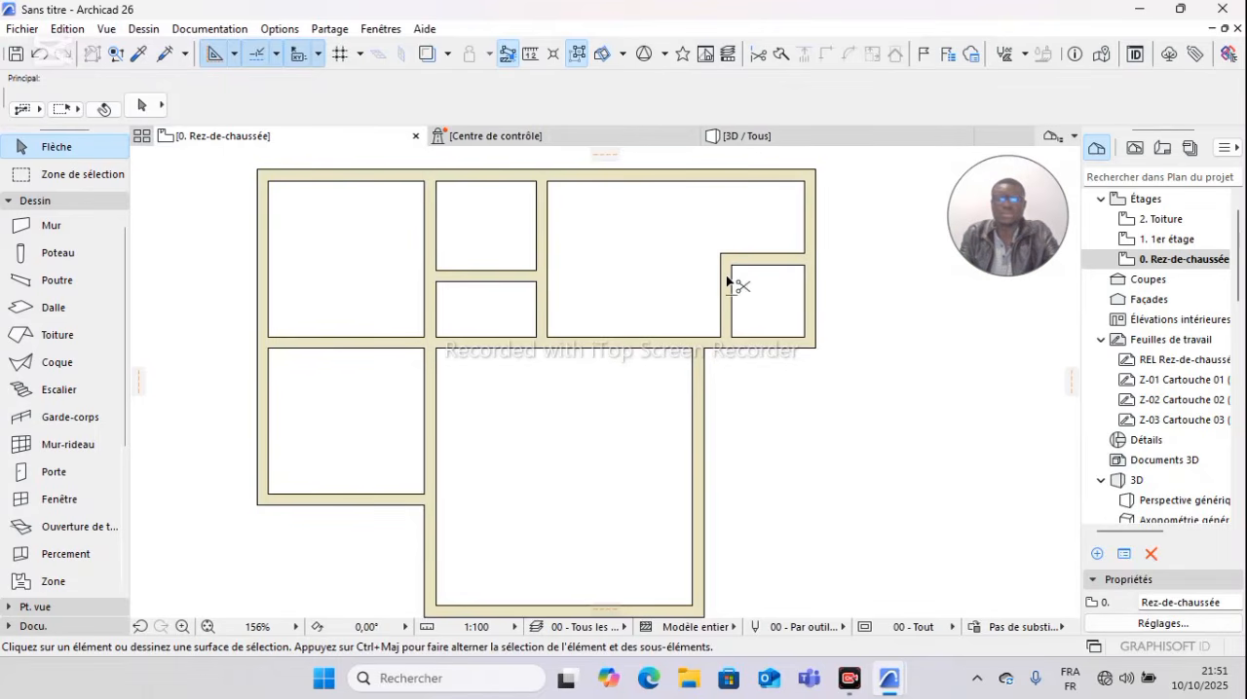
Step: Undo the last trim of the right-end partition and trim away its segment below the short horizontal wall instead
{"action": "key", "text": "ctrl+z"}
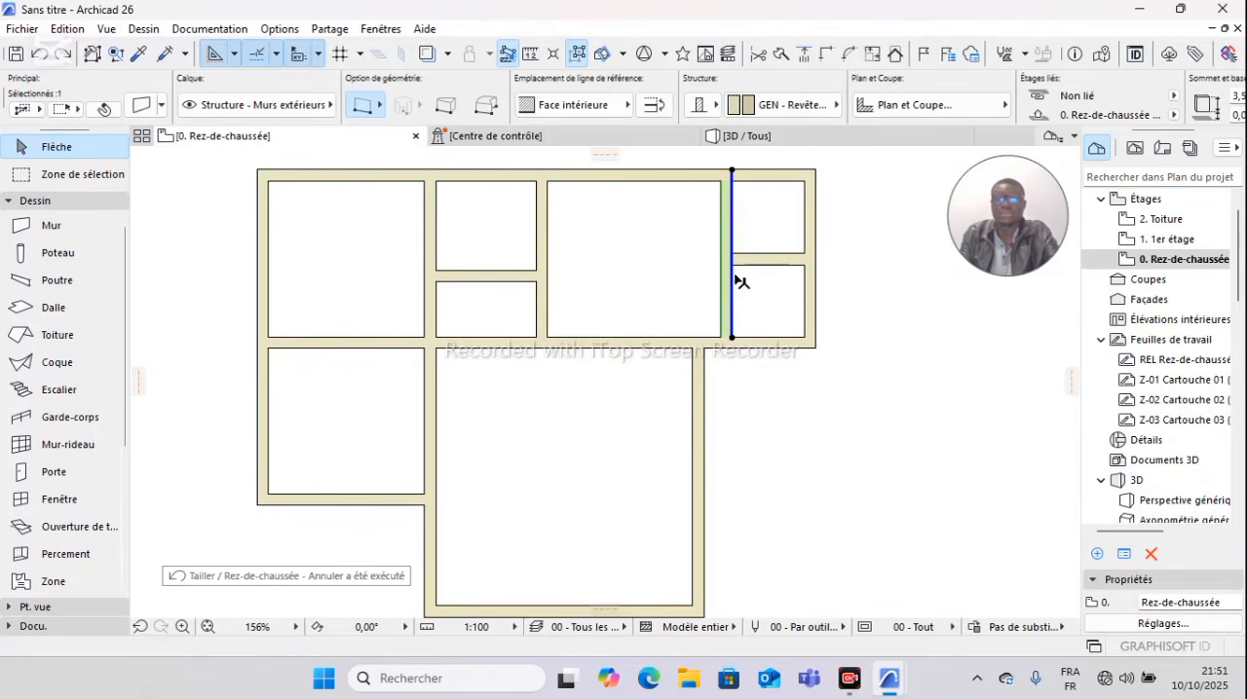
{"action": "key", "text": "Escape"}
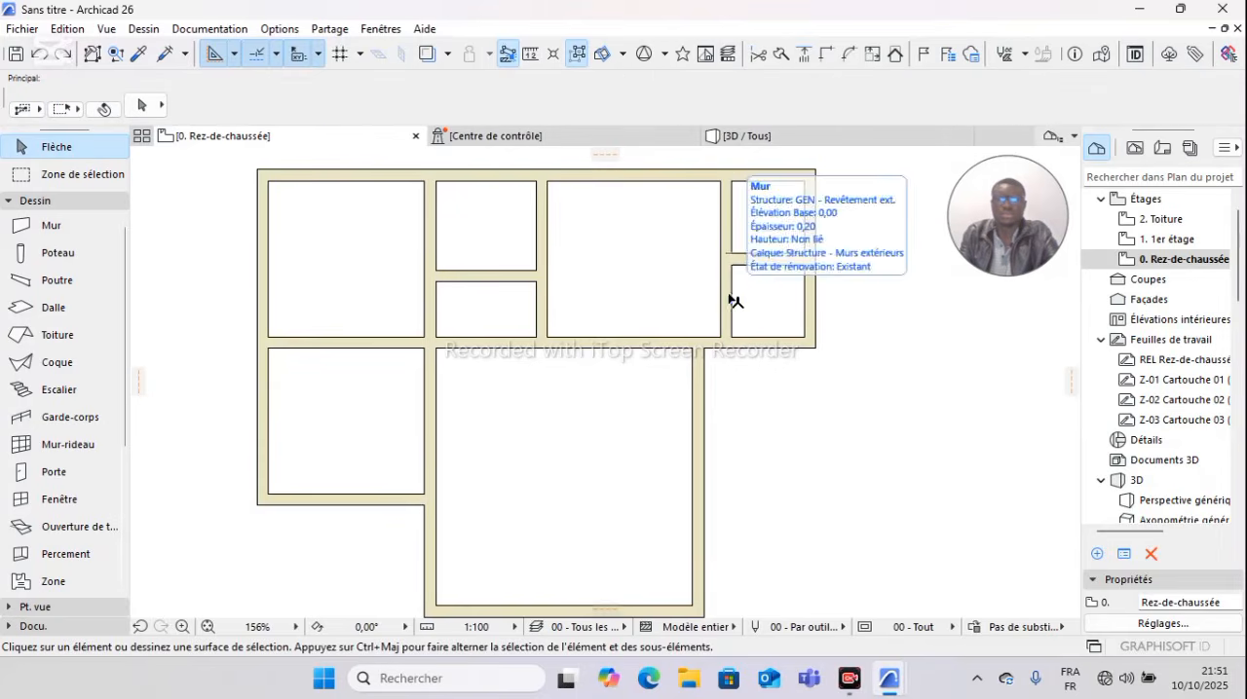
{"action": "left_click", "coordinate": [726, 301], "text": "ctrl"}
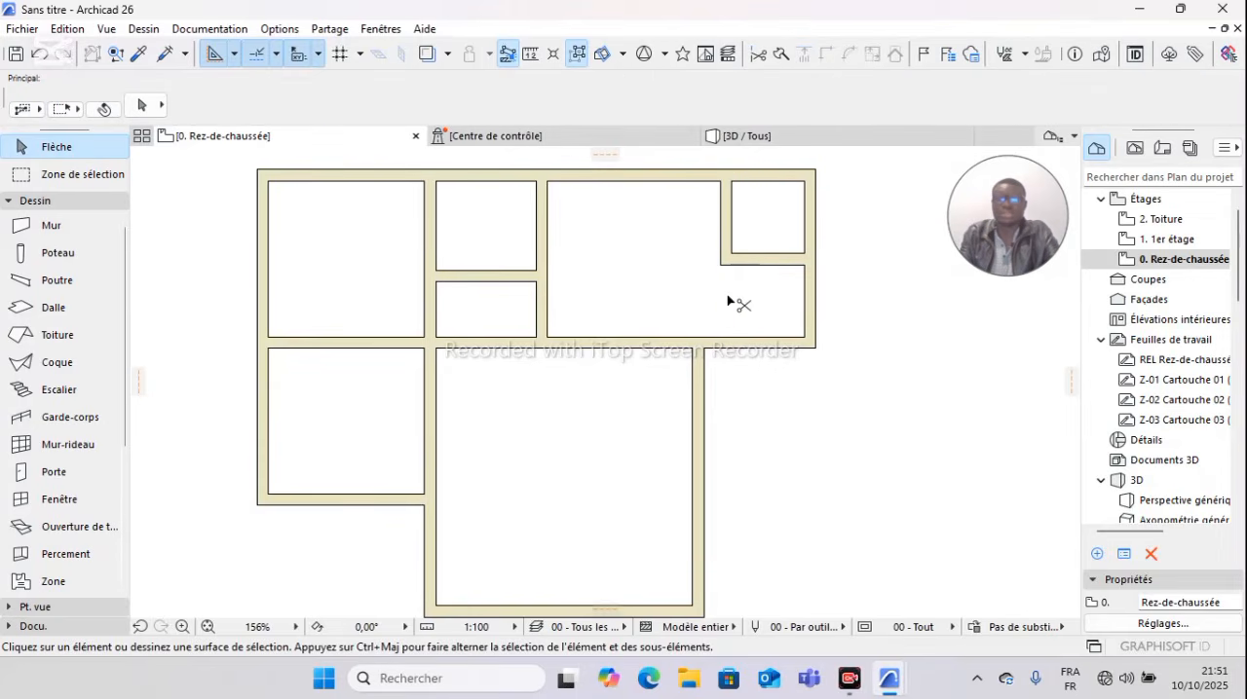
Step: Stretch the short horizontal wall's left end to the vertical wall bounding the upper right room
{"action": "left_click", "coordinate": [744, 259]}
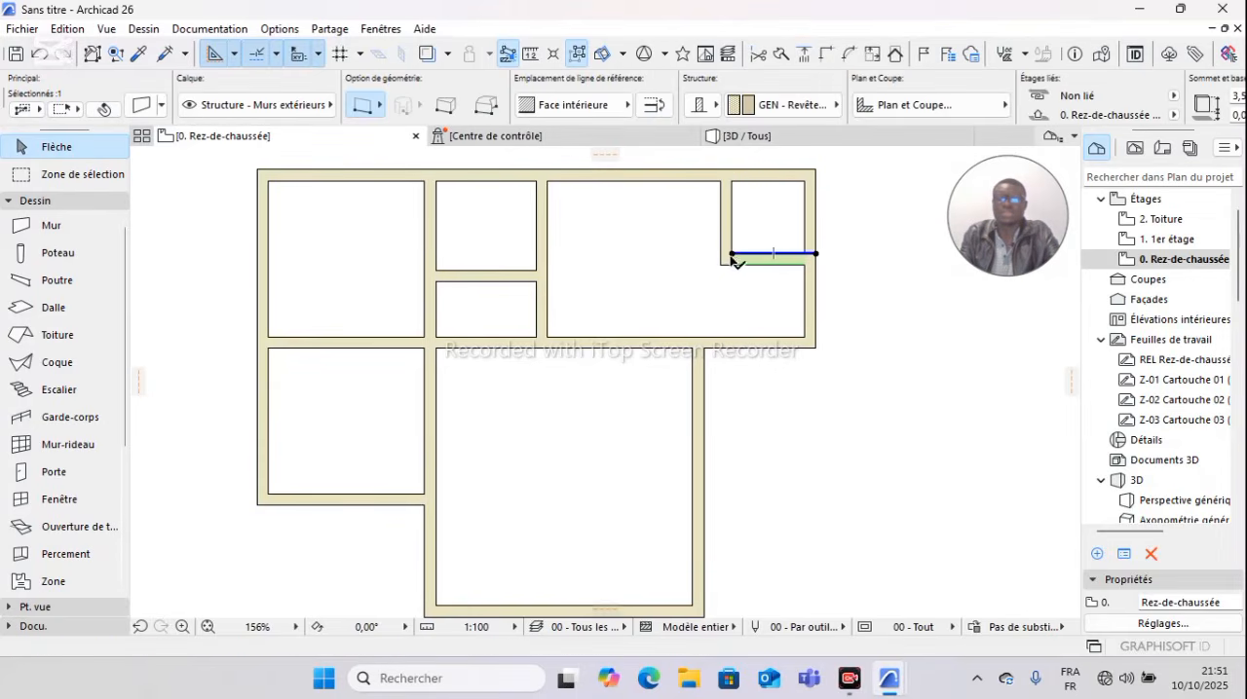
{"action": "left_click", "coordinate": [732, 255]}
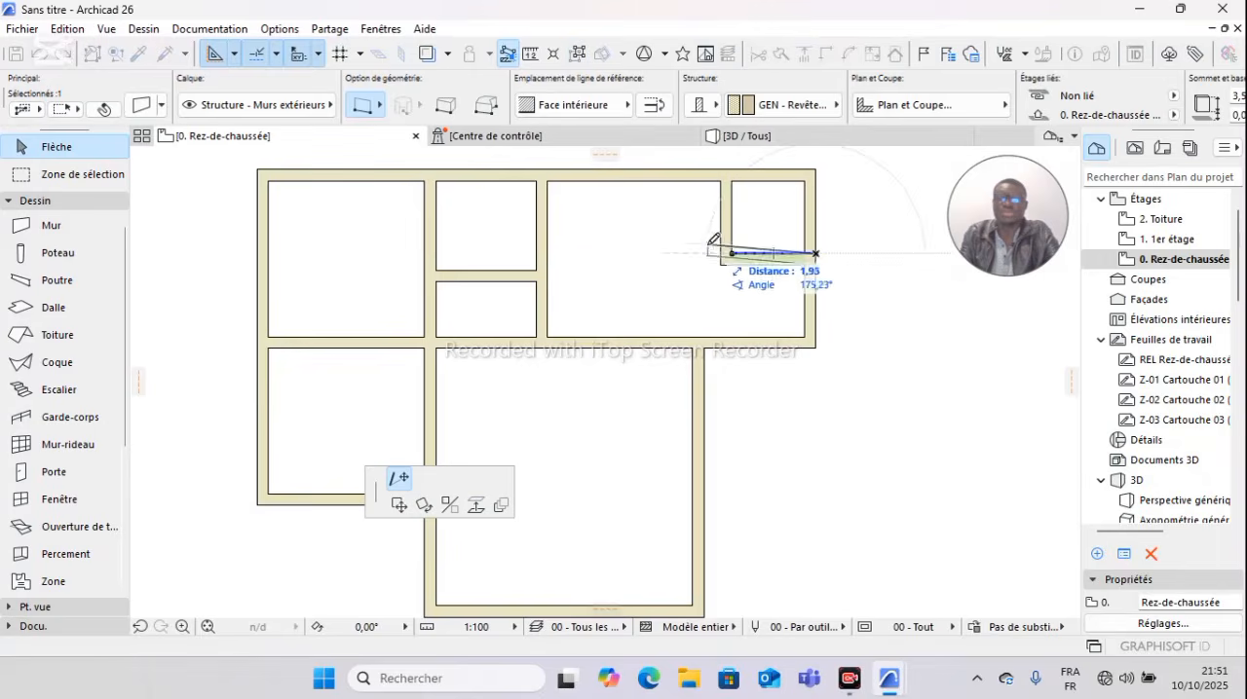
{"action": "left_click", "coordinate": [545, 252]}
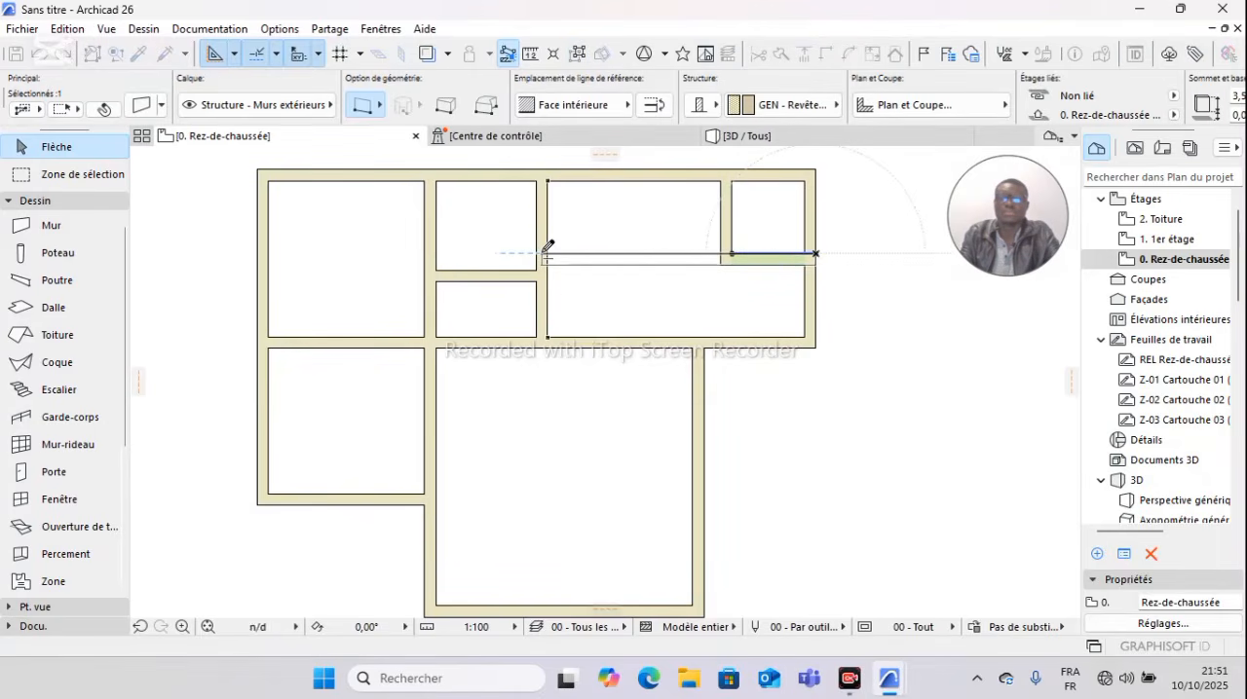
{"action": "key", "text": "Escape"}
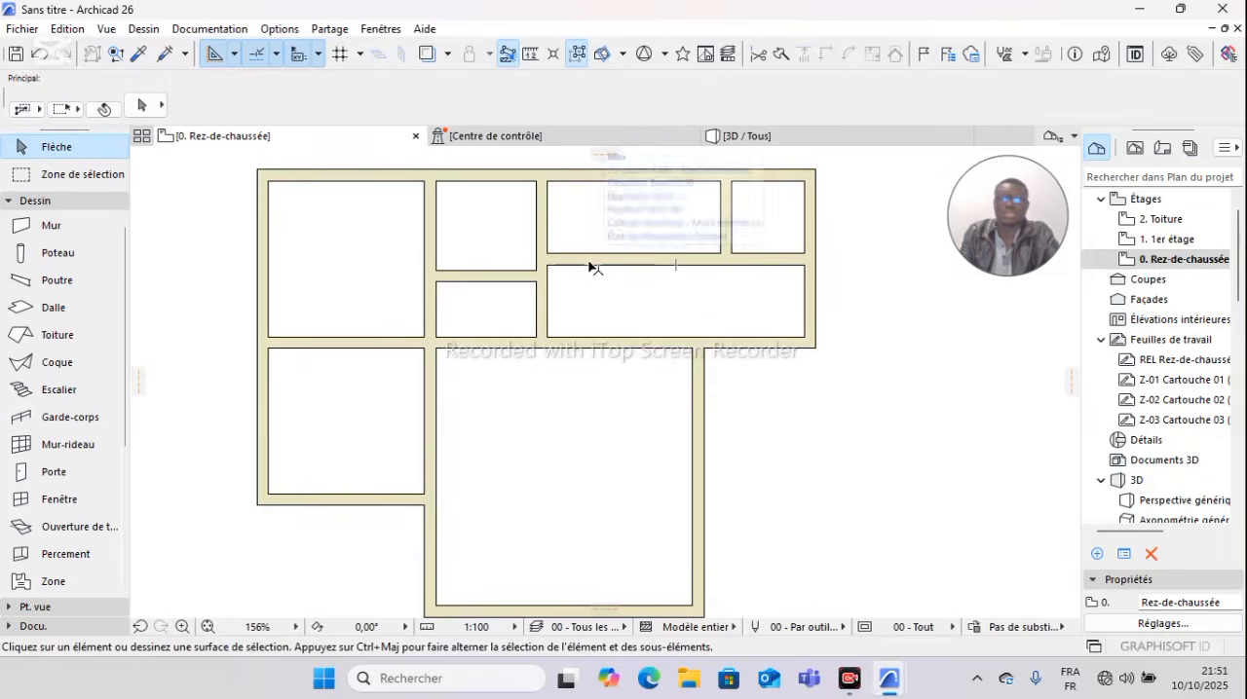
Step: Copy the short upper partition about 1,67 m leftward with Translation & copie
{"action": "left_click", "coordinate": [730, 221]}
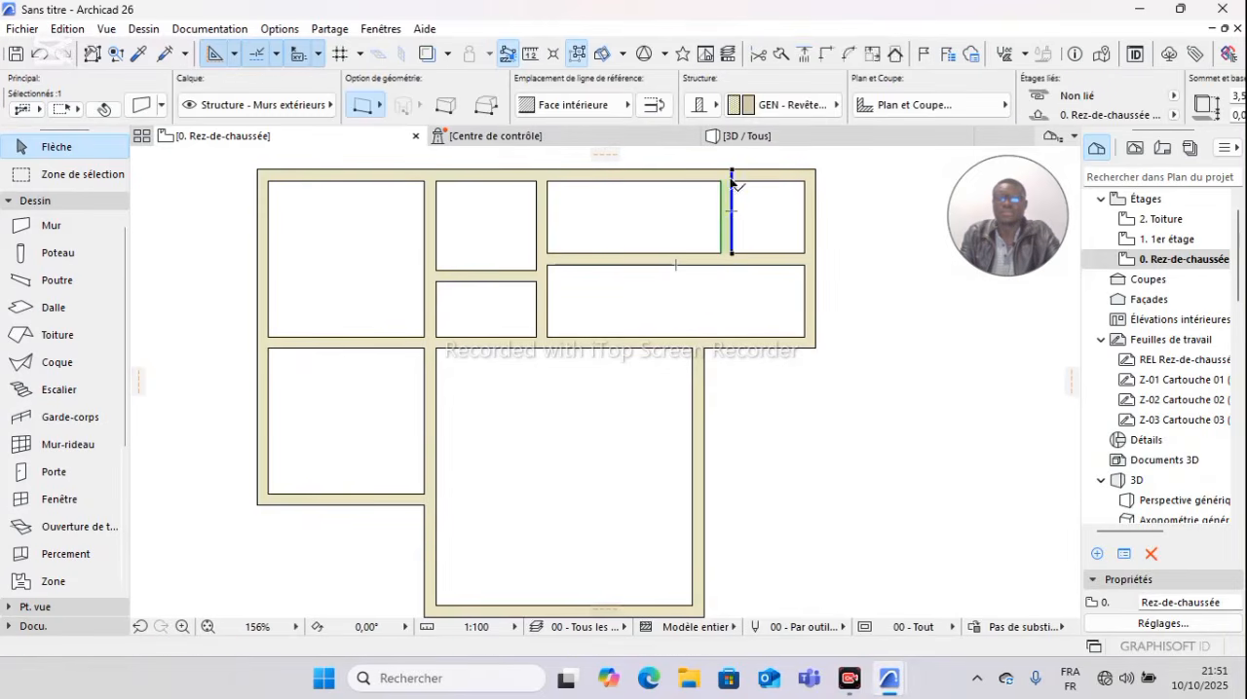
{"action": "left_click", "coordinate": [732, 173]}
{"action": "key", "text": "Escape"}
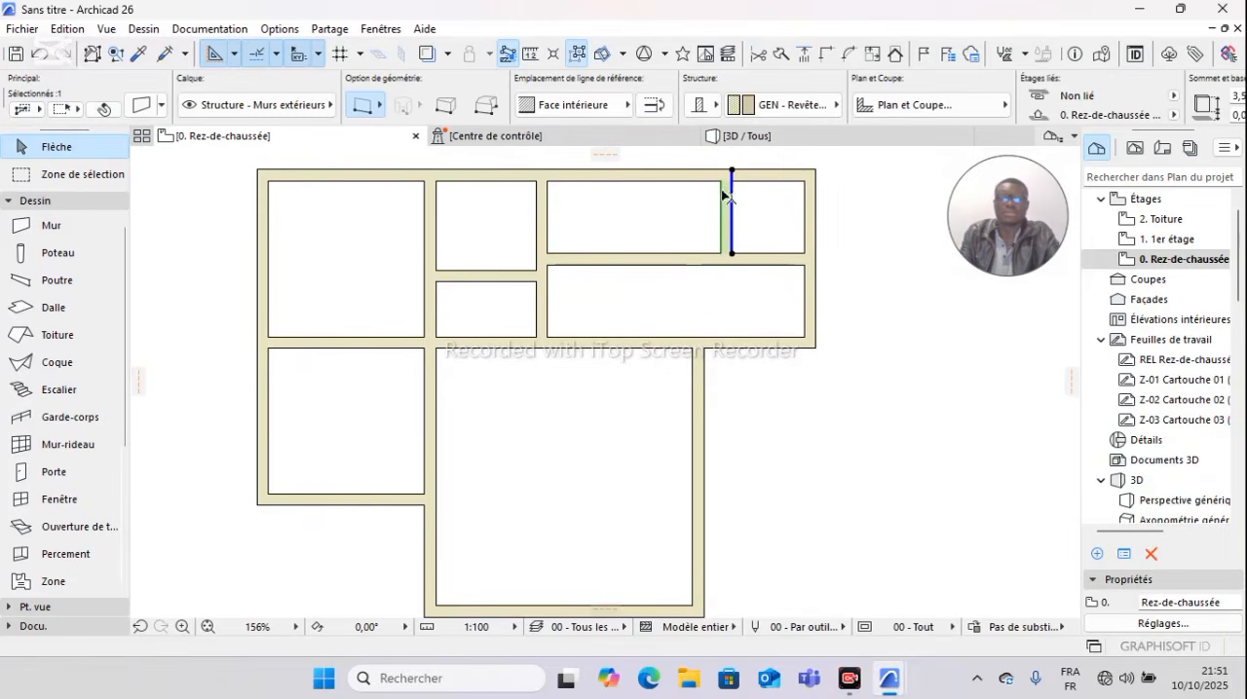
{"action": "right_click", "coordinate": [757, 330]}
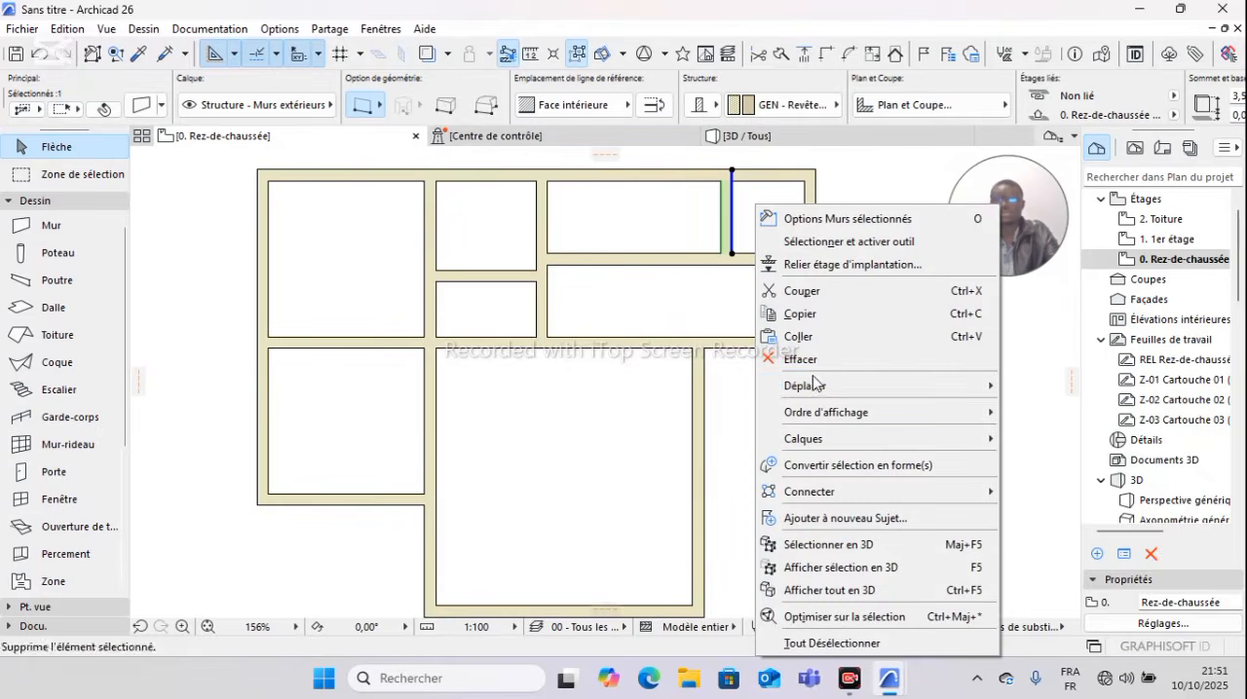
{"action": "mouse_move", "coordinate": [828, 388]}
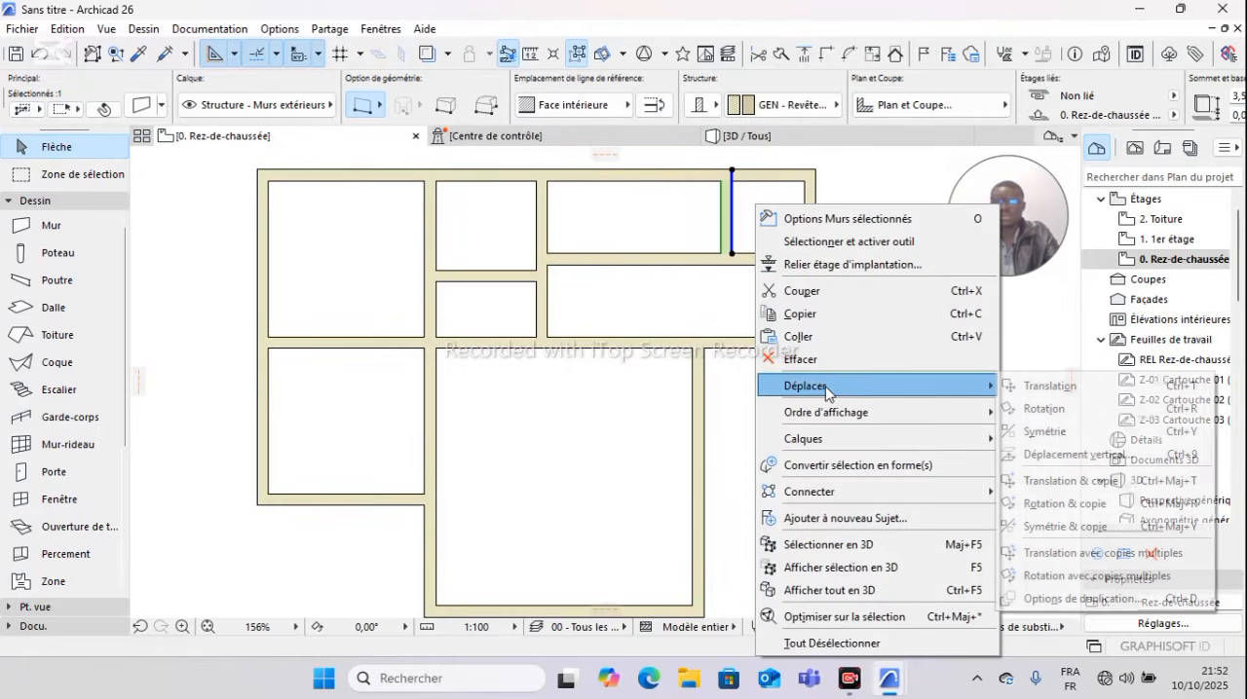
{"action": "left_click", "coordinate": [1062, 480]}
{"action": "left_click", "coordinate": [731, 171]}
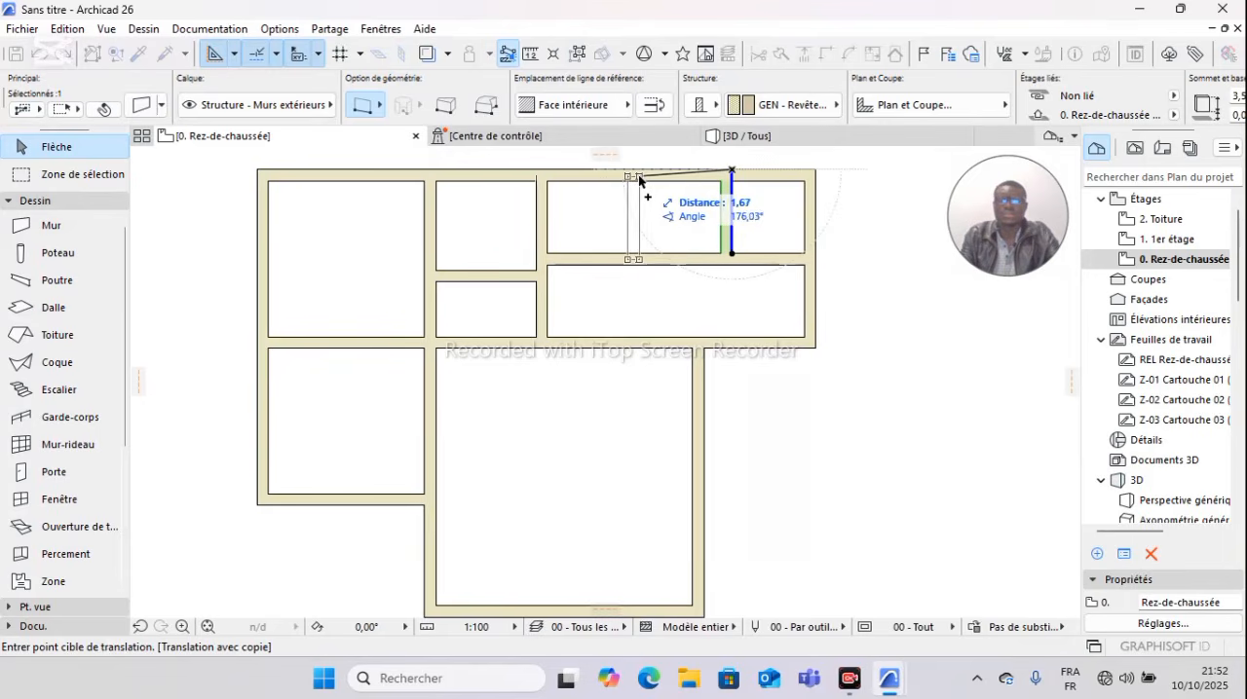
{"action": "left_click", "coordinate": [638, 174]}
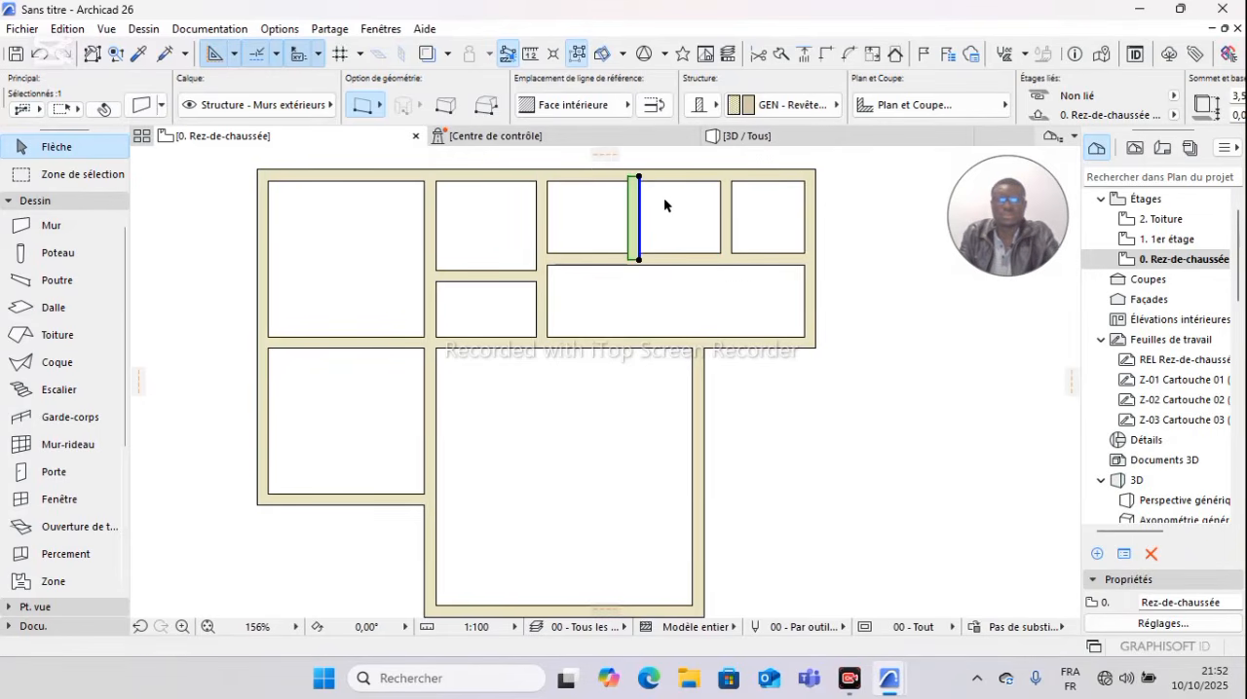
Step: Erase the partition copy just placed in the middle of the upper right room
{"action": "left_click", "coordinate": [664, 198]}
{"action": "left_click", "coordinate": [638, 207]}
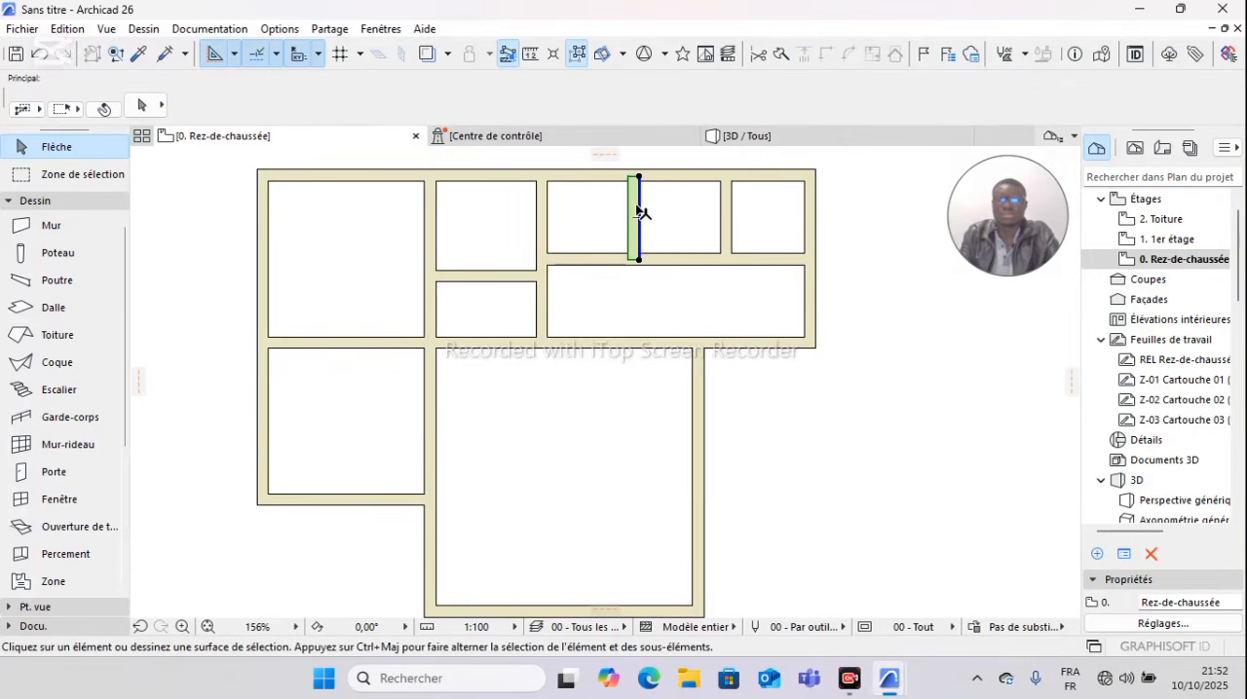
{"action": "right_click", "coordinate": [661, 206]}
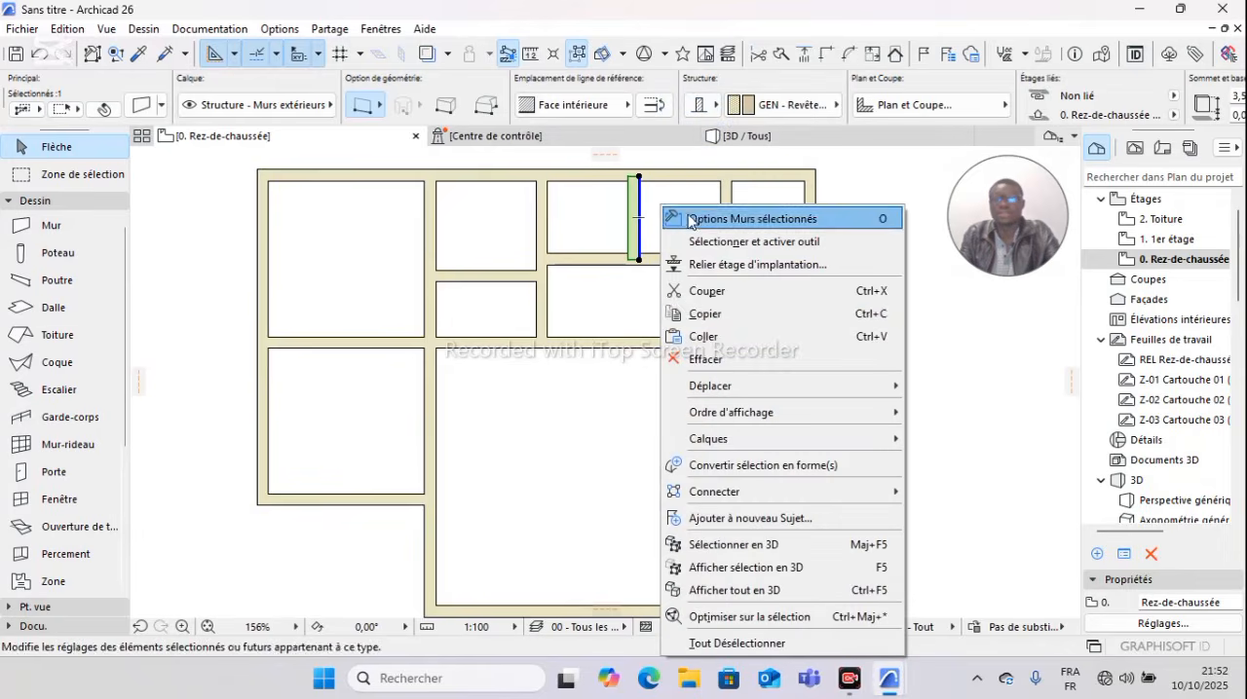
{"action": "left_click", "coordinate": [716, 360]}
Step: Erase the short vertical partition near the right end of the upper right room
{"action": "left_click", "coordinate": [733, 230]}
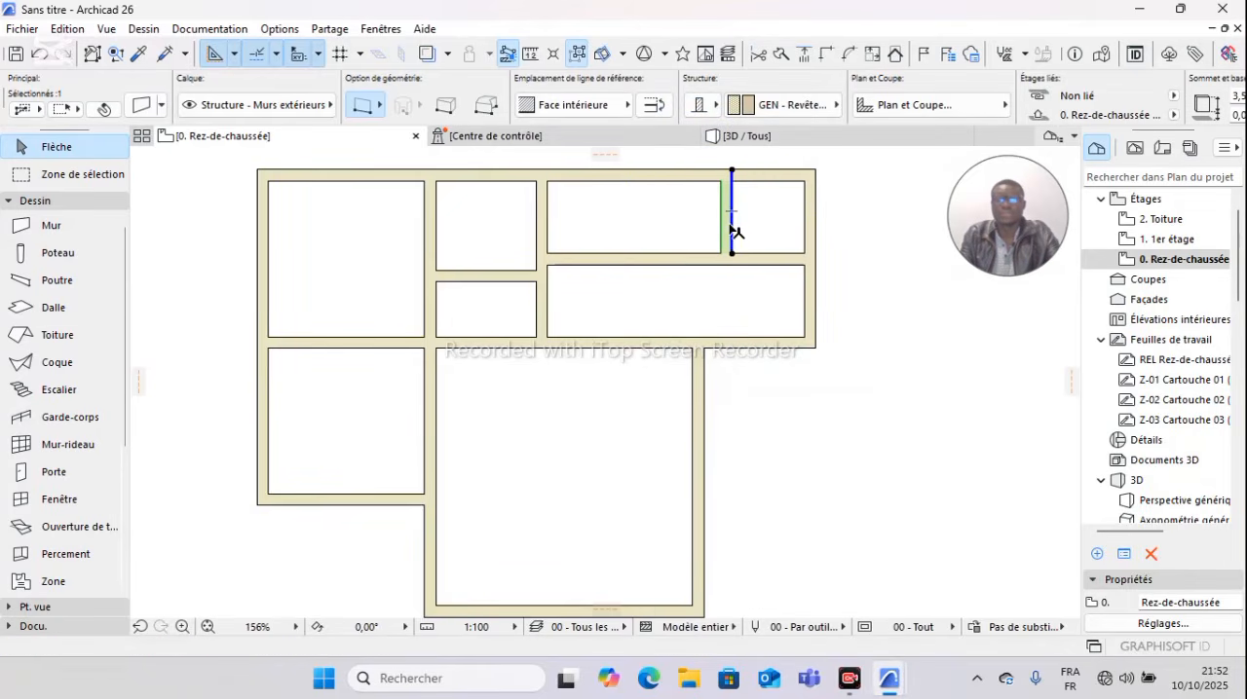
{"action": "right_click", "coordinate": [734, 209]}
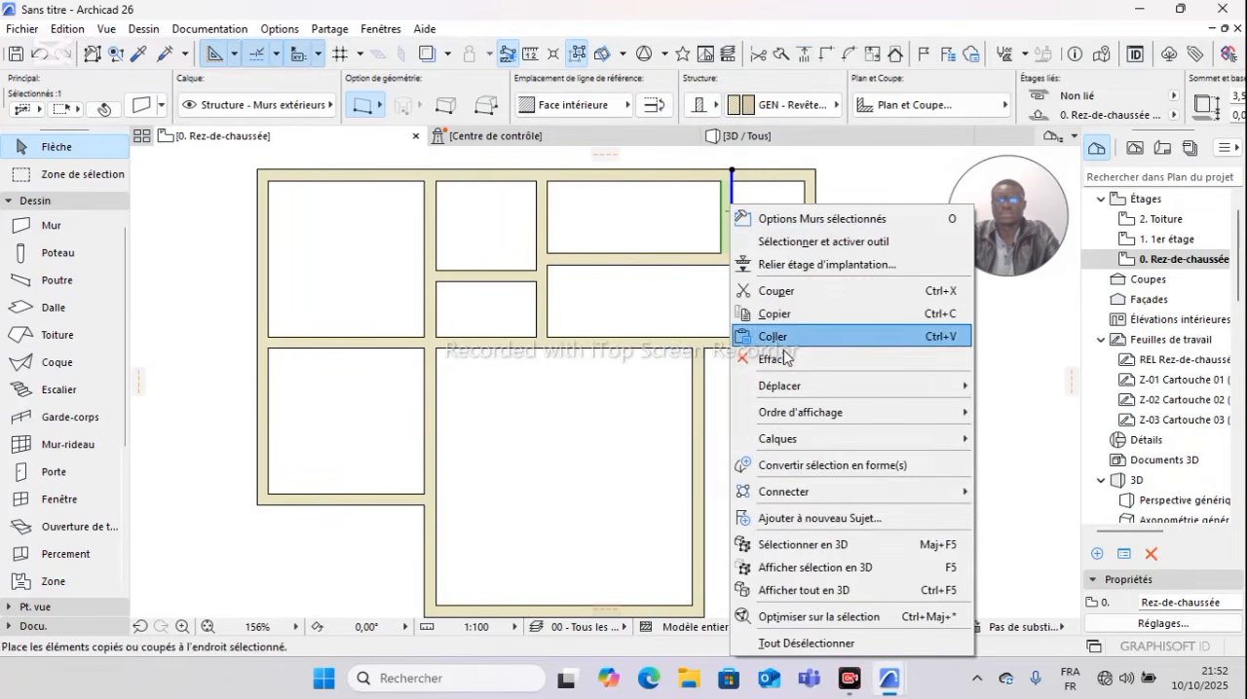
{"action": "left_click", "coordinate": [780, 359]}
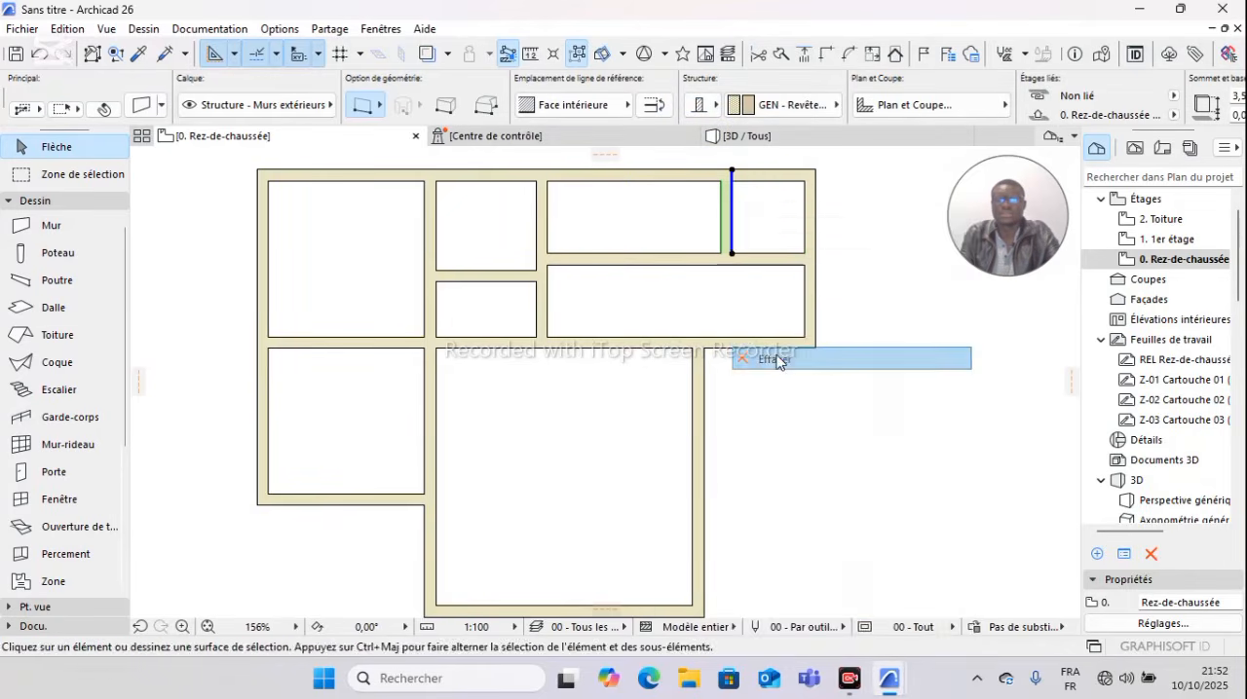
Step: Copy the vertical wall at the upper right room's left side 1,5 m to the right with Translation & copie
{"action": "left_click", "coordinate": [542, 231]}
{"action": "right_click", "coordinate": [565, 209]}
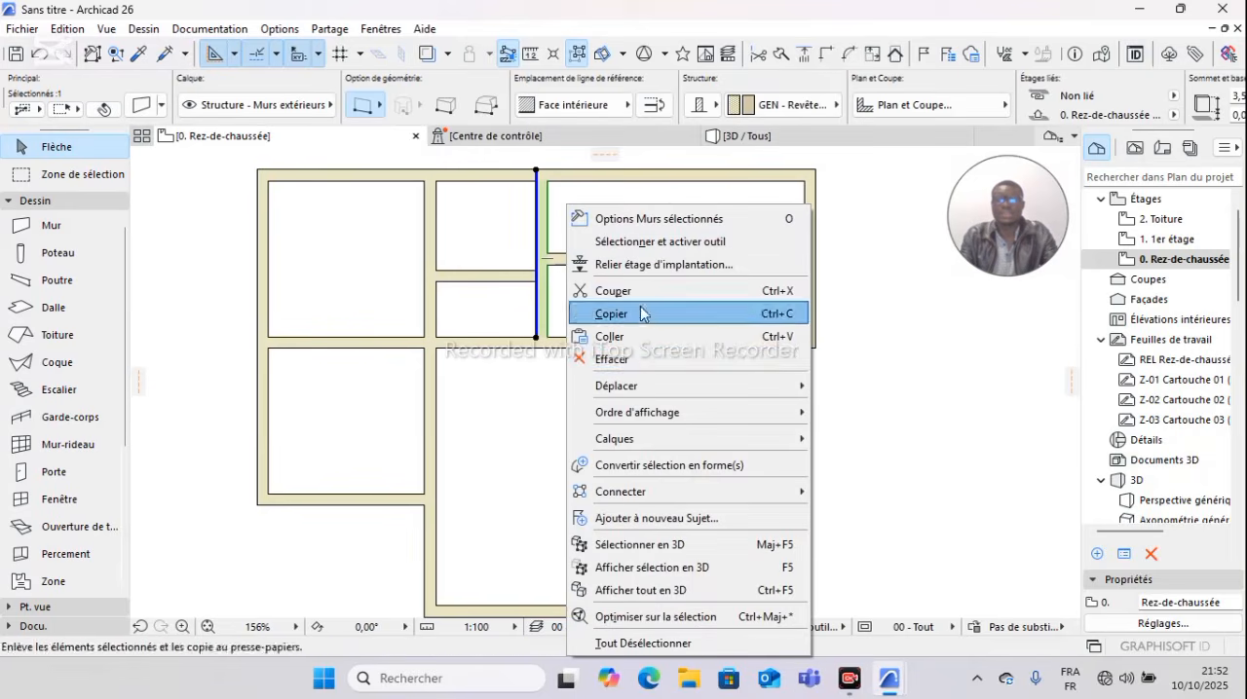
{"action": "mouse_move", "coordinate": [651, 393]}
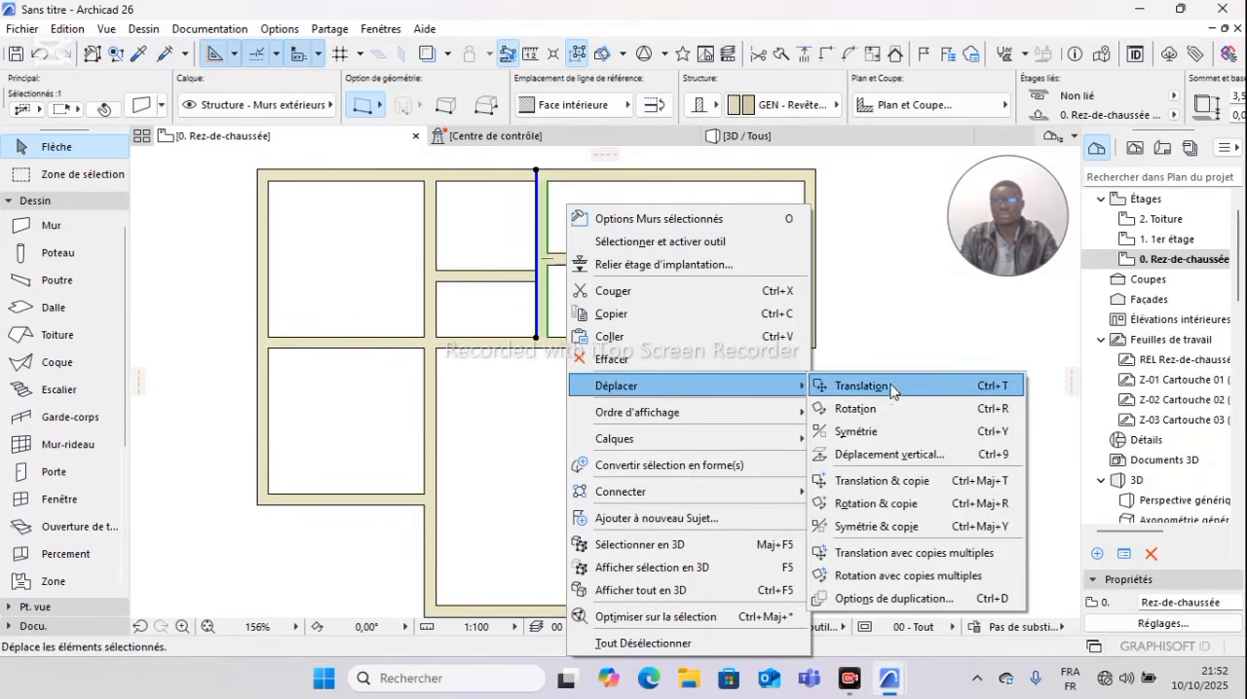
{"action": "left_click", "coordinate": [881, 482]}
{"action": "left_click", "coordinate": [535, 170]}
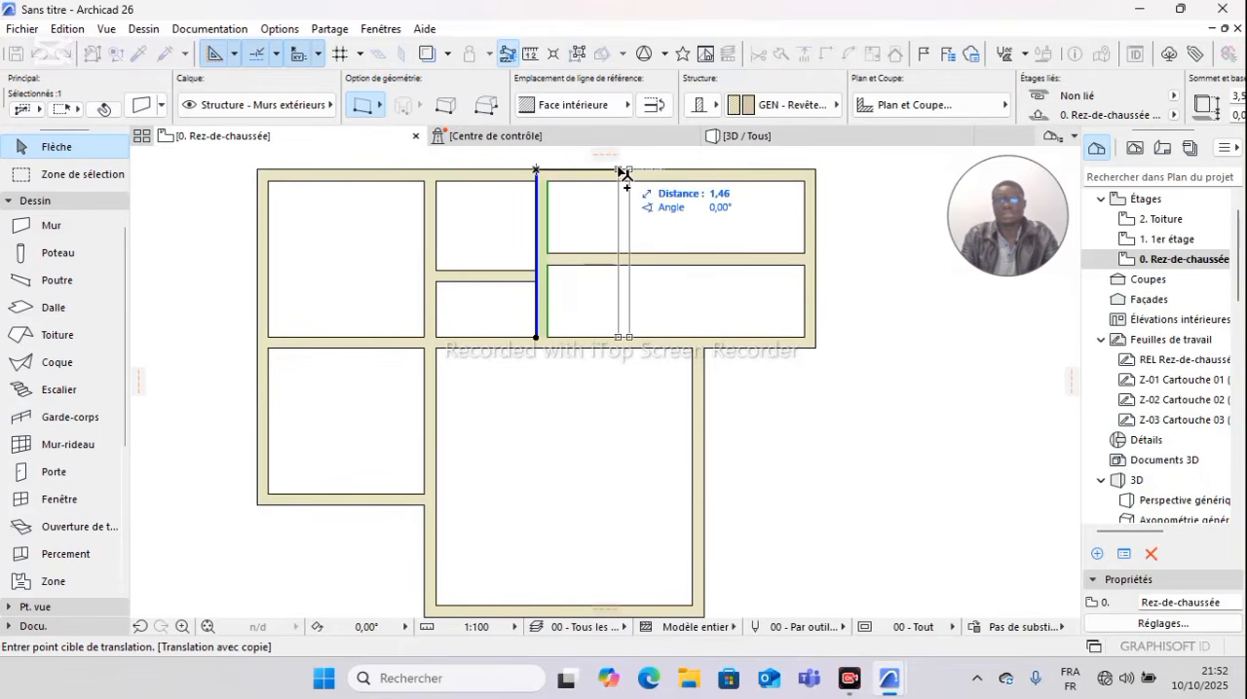
{"action": "type", "text": "1"}
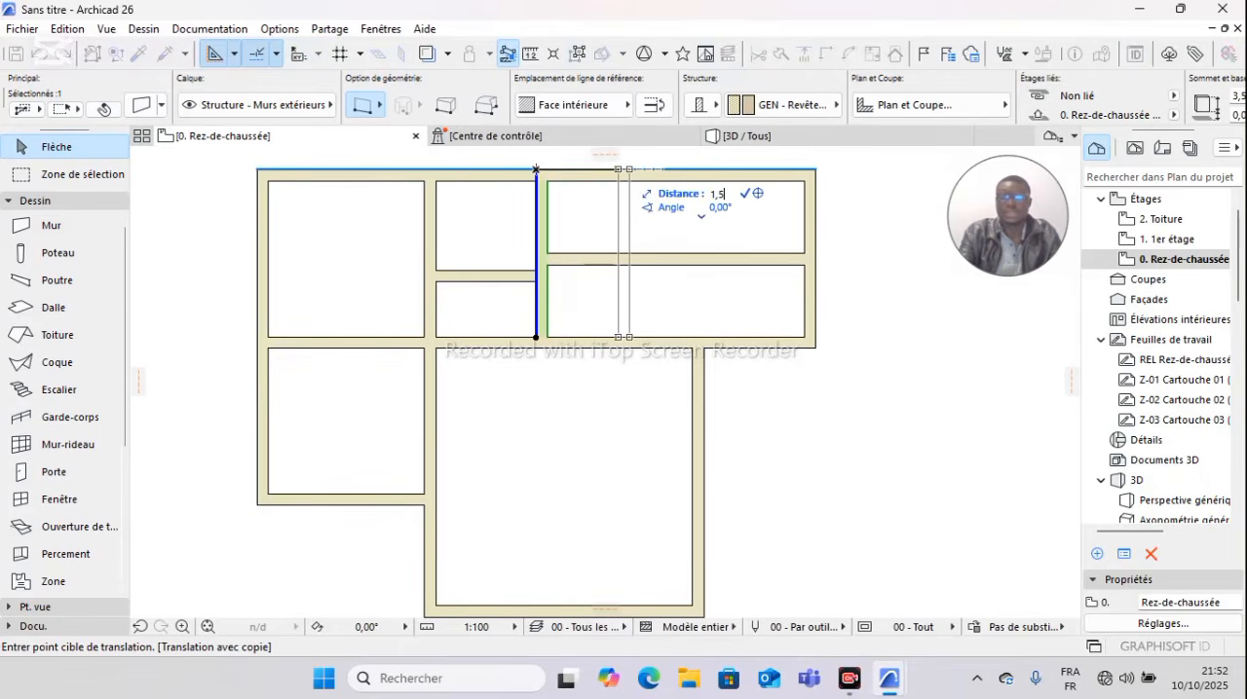
{"action": "type", "text": ",5"}
{"action": "key", "text": "Return"}
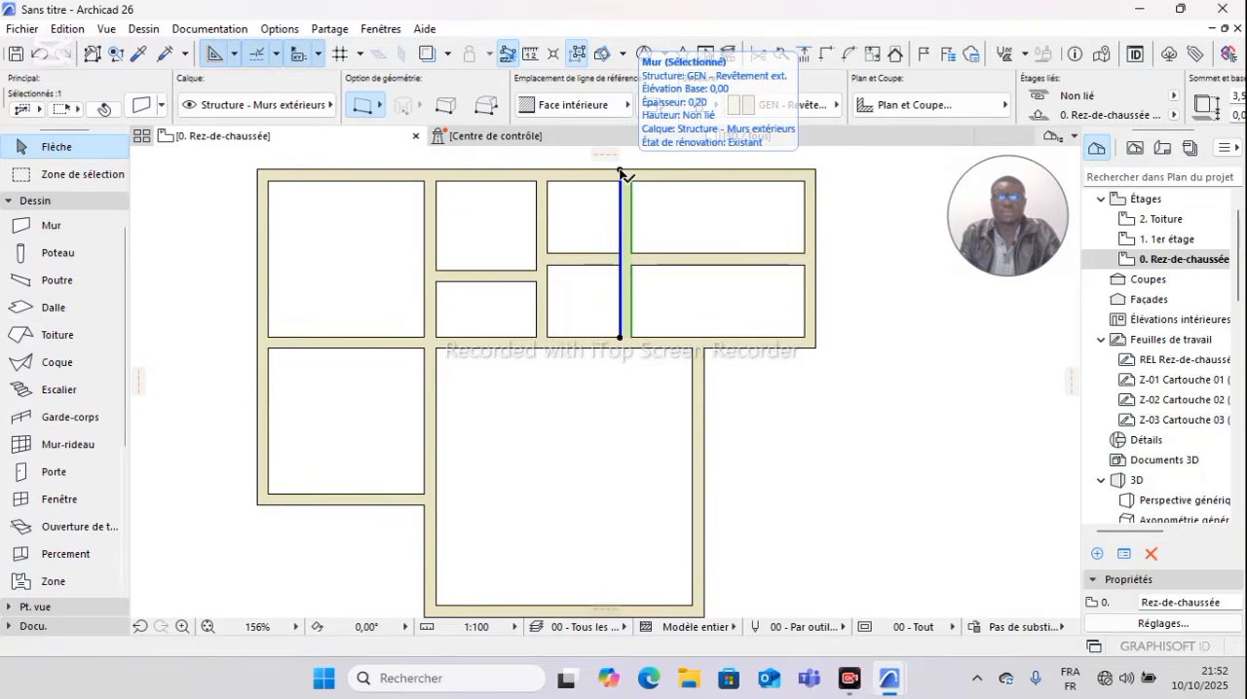
{"action": "key", "text": "Escape"}
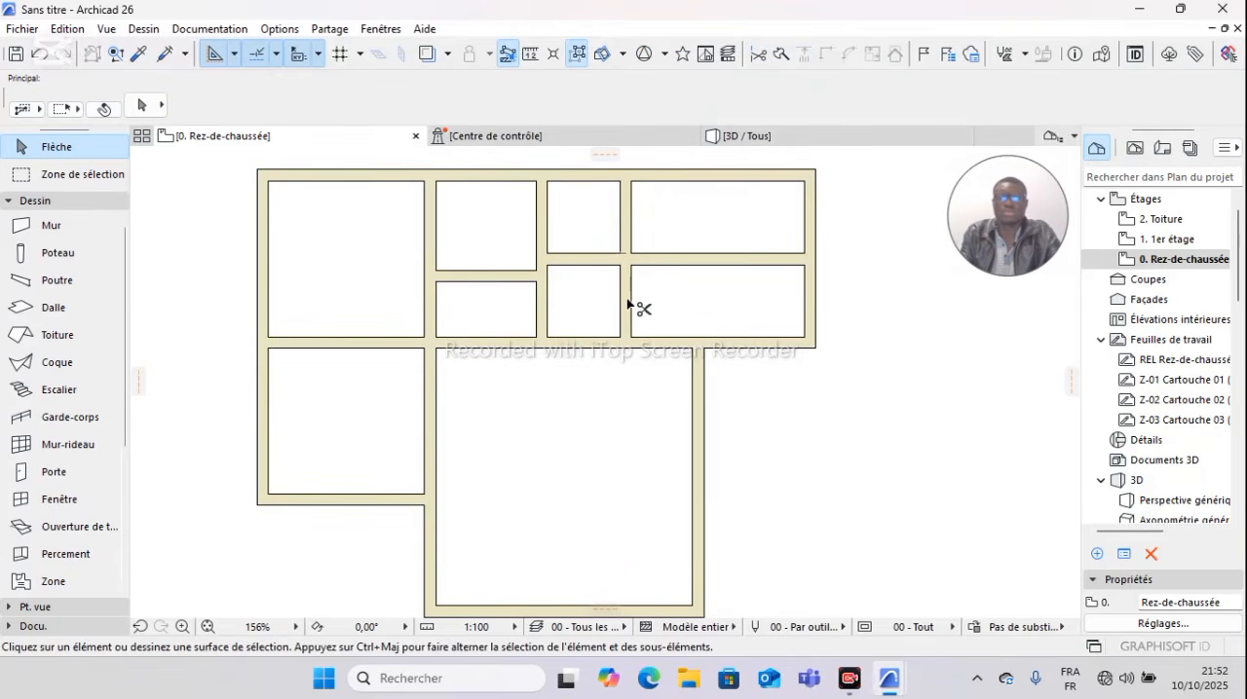
Step: Trim the copied partition below the horizontal wall and that wall to the partition's right, leaving a small room in the upper left corner
{"action": "left_click", "coordinate": [626, 303], "text": "ctrl"}
{"action": "left_click", "coordinate": [690, 259], "text": "ctrl"}
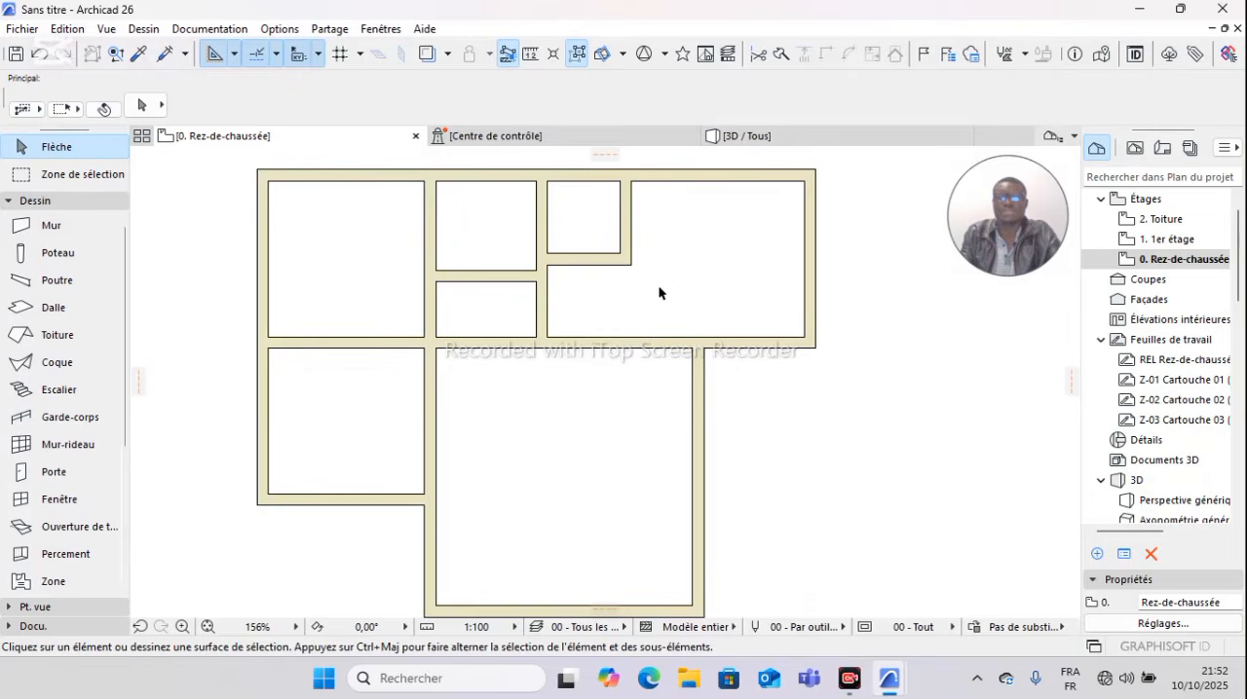
{"action": "scroll", "coordinate": [647, 288], "scroll_direction": "up", "scroll_amount": 8}
{"action": "scroll", "coordinate": [645, 286], "scroll_direction": "down", "scroll_amount": 6}
{"action": "middle_click_drag", "start_coordinate": [631, 272], "coordinate": [627, 313]}
{"action": "left_click", "coordinate": [596, 298]}
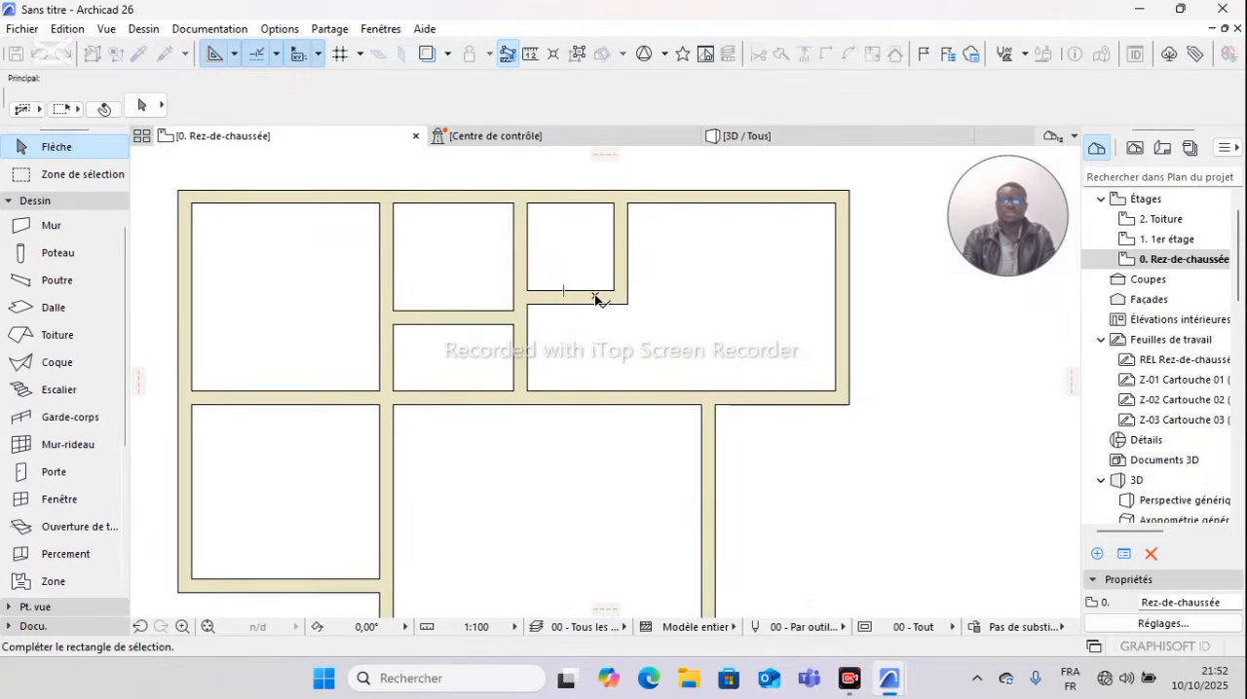
{"action": "left_click", "coordinate": [582, 300]}
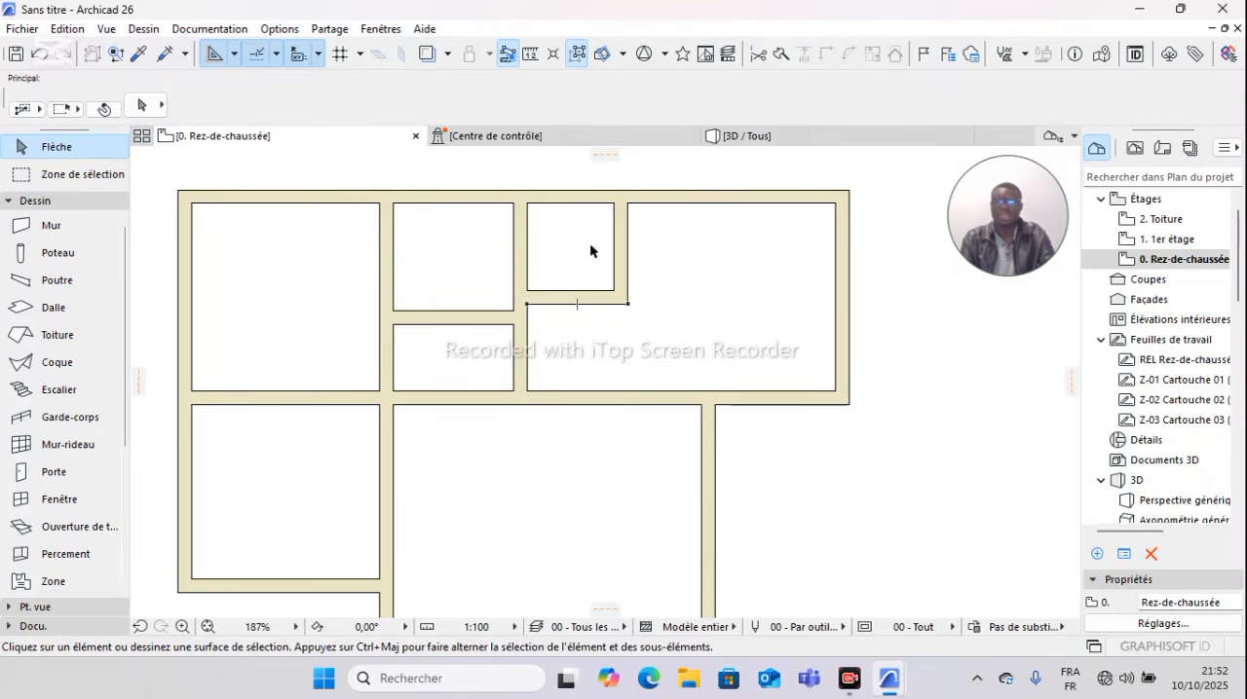
{"action": "scroll", "coordinate": [600, 277], "scroll_direction": "up", "scroll_amount": 3}
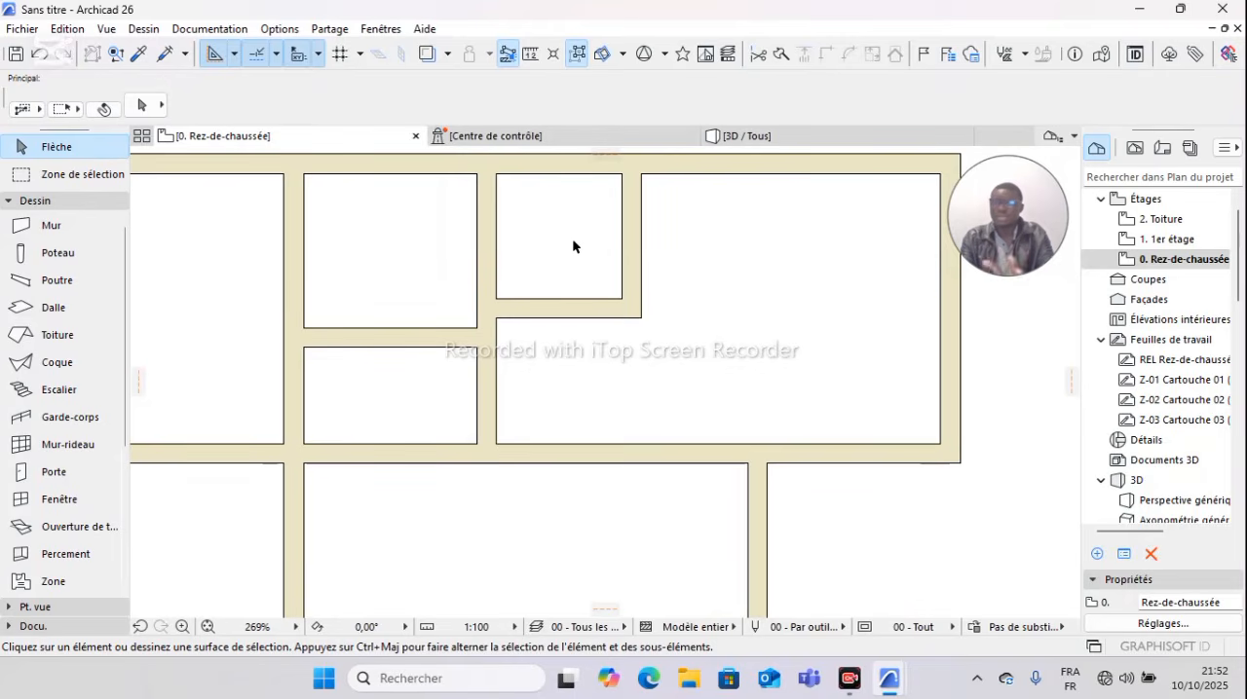
{"action": "scroll", "coordinate": [574, 243], "scroll_direction": "down", "scroll_amount": 4}
{"action": "scroll", "coordinate": [555, 261], "scroll_direction": "up", "scroll_amount": 3}
{"action": "scroll", "coordinate": [462, 310], "scroll_direction": "down", "scroll_amount": 1}
{"action": "middle_click_drag", "start_coordinate": [490, 308], "coordinate": [541, 267]}
{"action": "scroll", "coordinate": [545, 292], "scroll_direction": "down", "scroll_amount": 3}
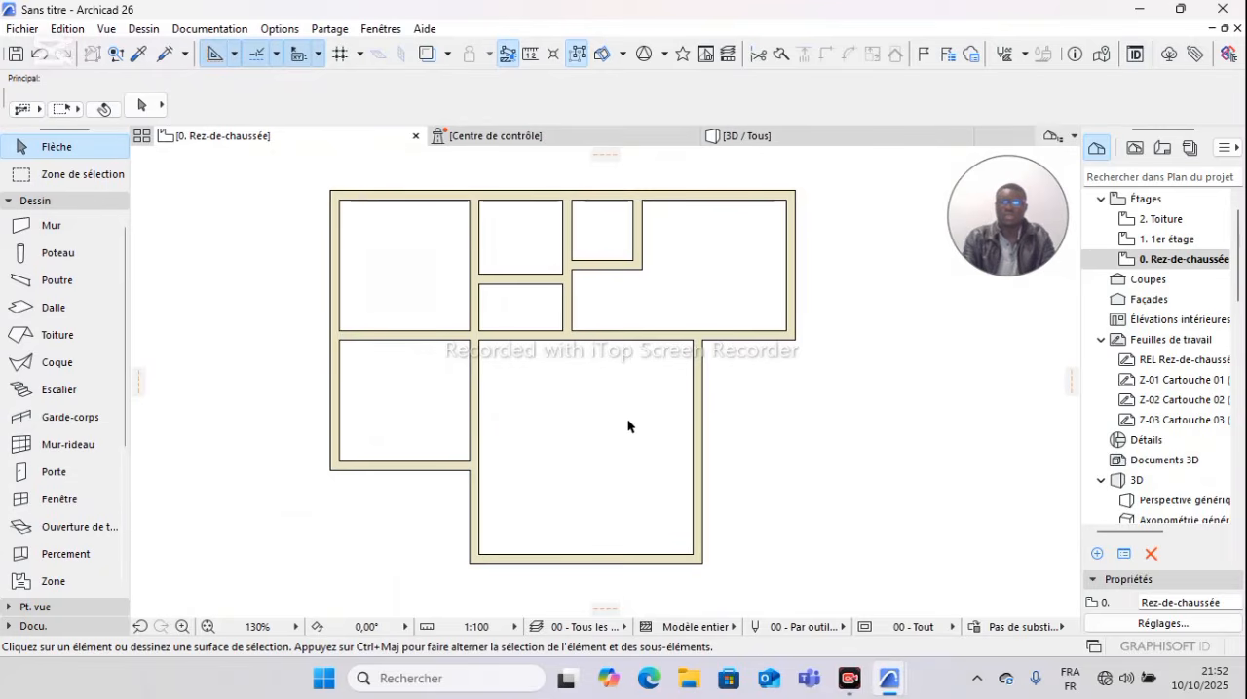
{"action": "scroll", "coordinate": [658, 395], "scroll_direction": "up", "scroll_amount": 3}
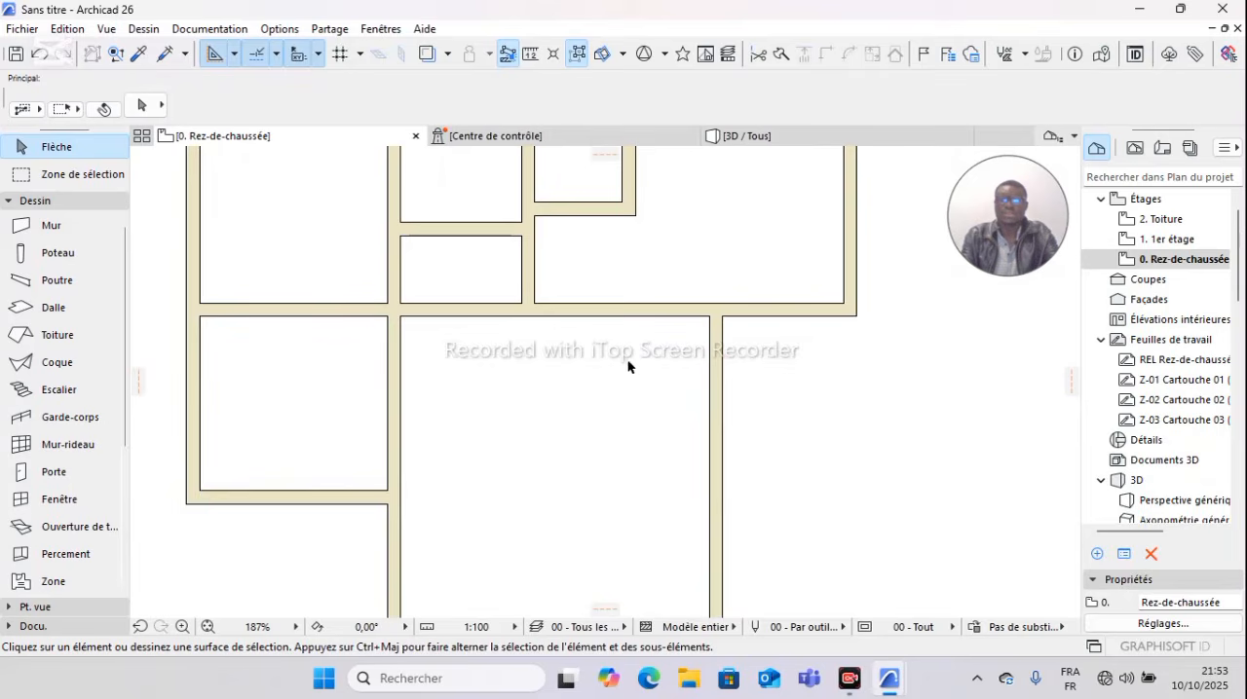
{"action": "left_click", "coordinate": [529, 285]}
{"action": "left_click", "coordinate": [531, 285]}
{"action": "left_click", "coordinate": [529, 272]}
{"action": "left_click", "coordinate": [545, 281]}
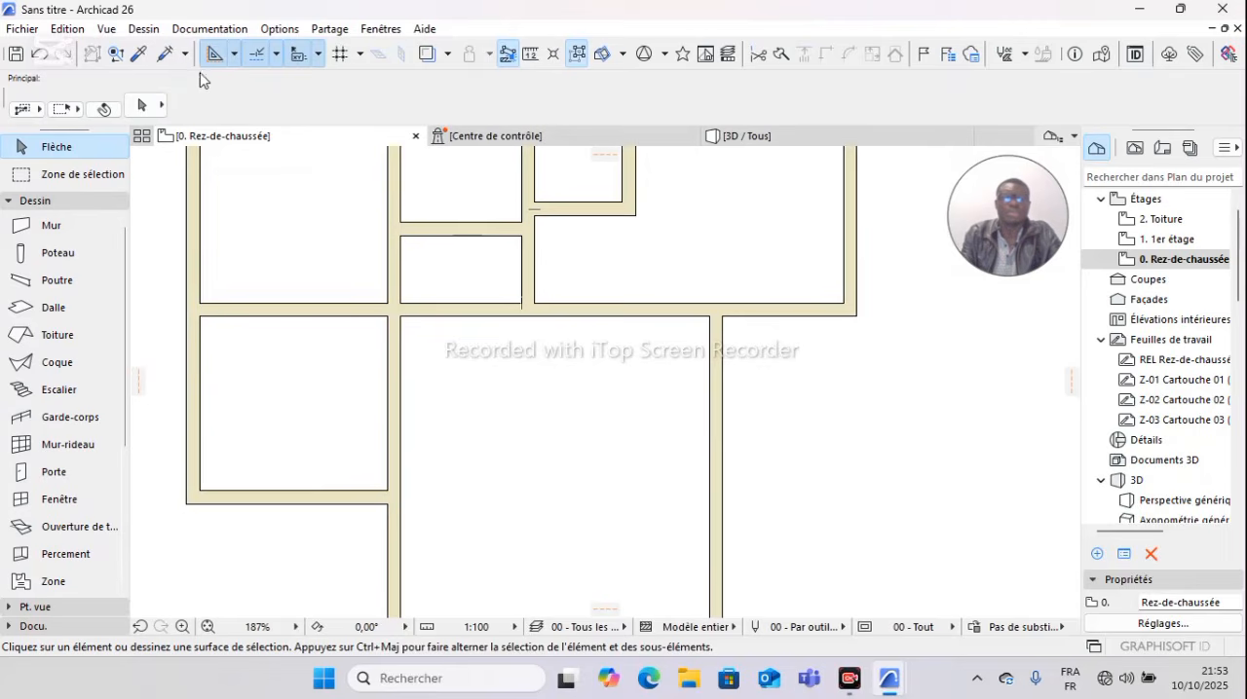
{"action": "key", "text": "alt"}
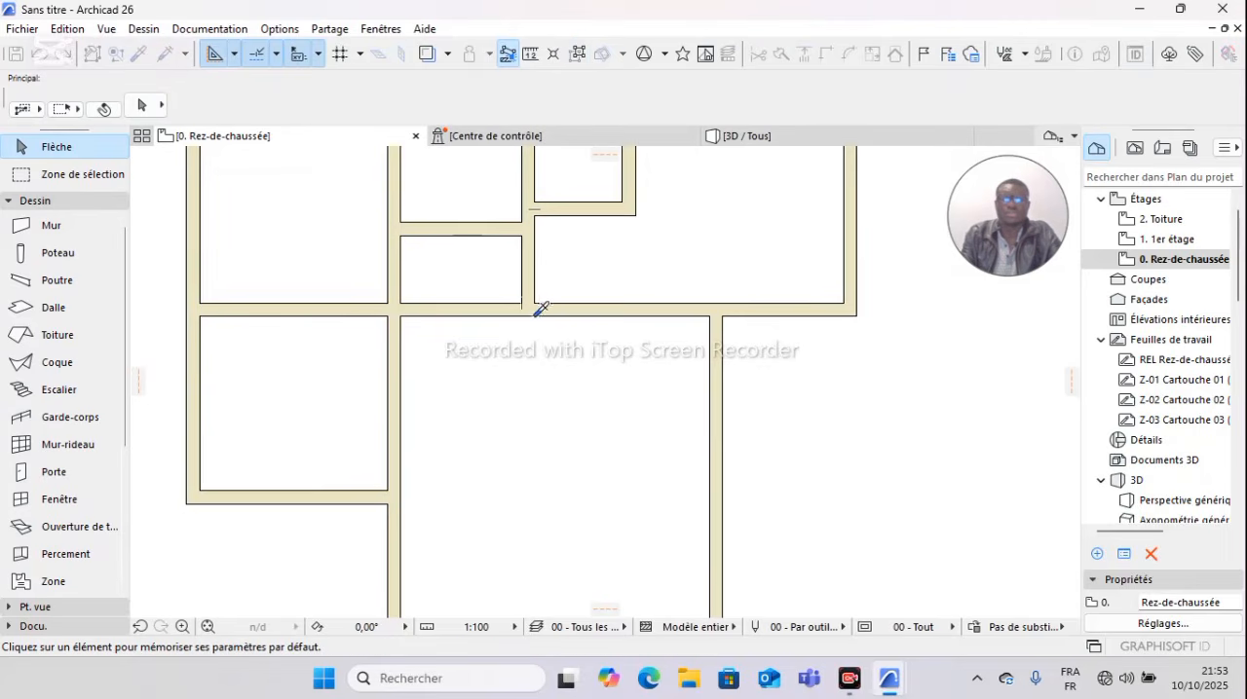
{"action": "left_click", "coordinate": [528, 314], "text": "alt"}
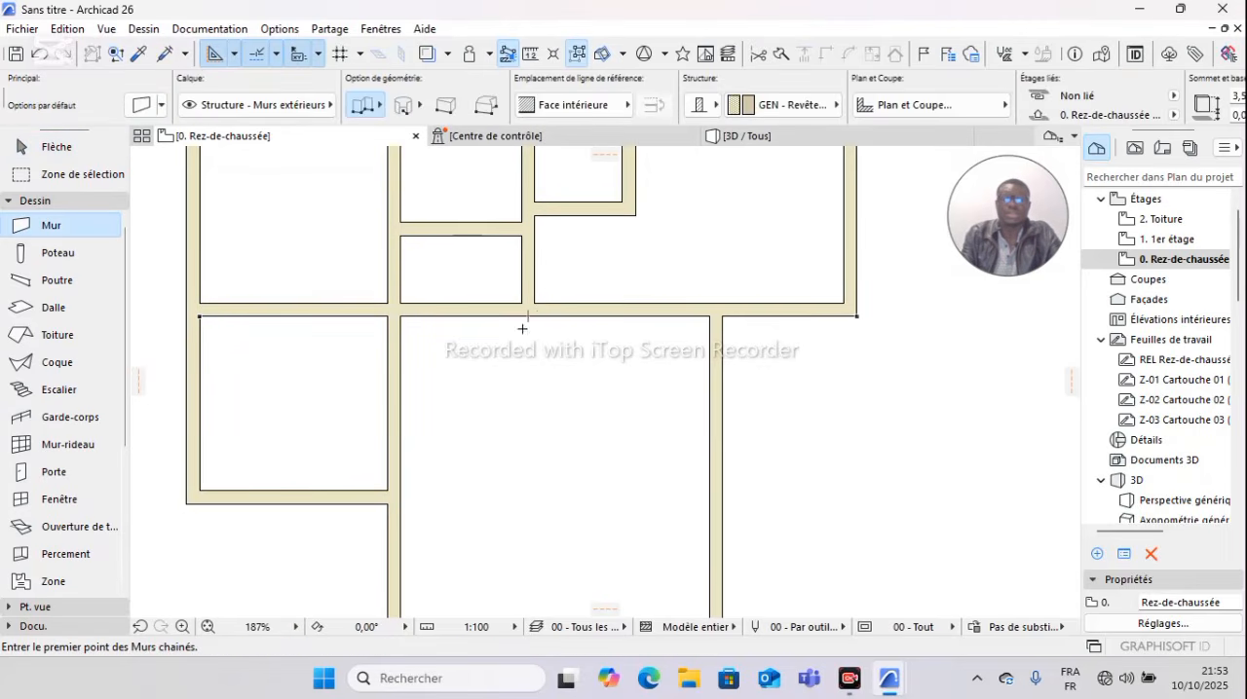
{"action": "left_click", "coordinate": [529, 314]}
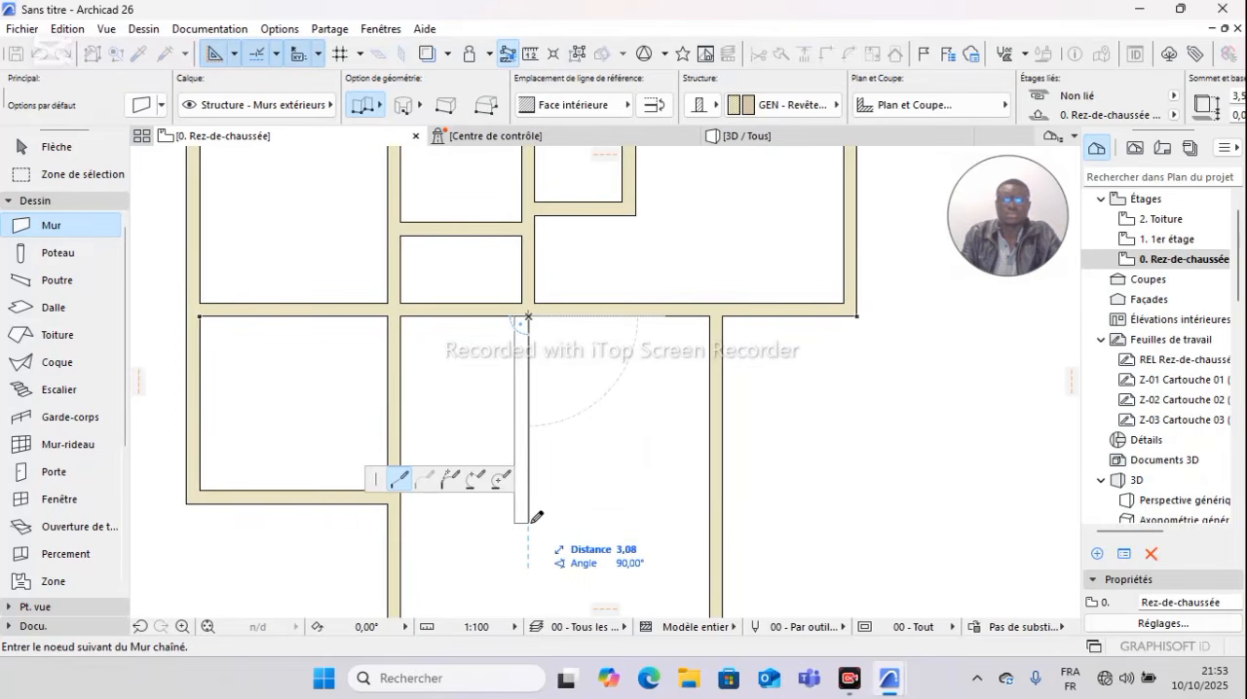
{"action": "key", "text": "c"}
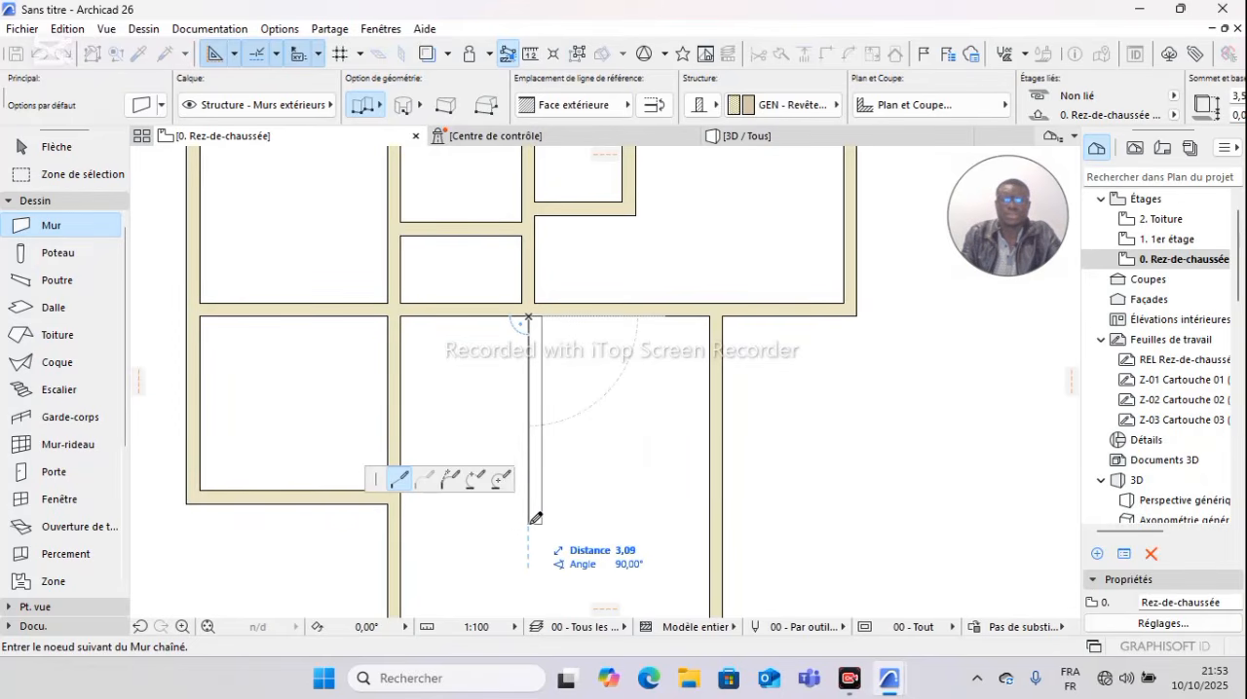
{"action": "key", "text": "Escape"}
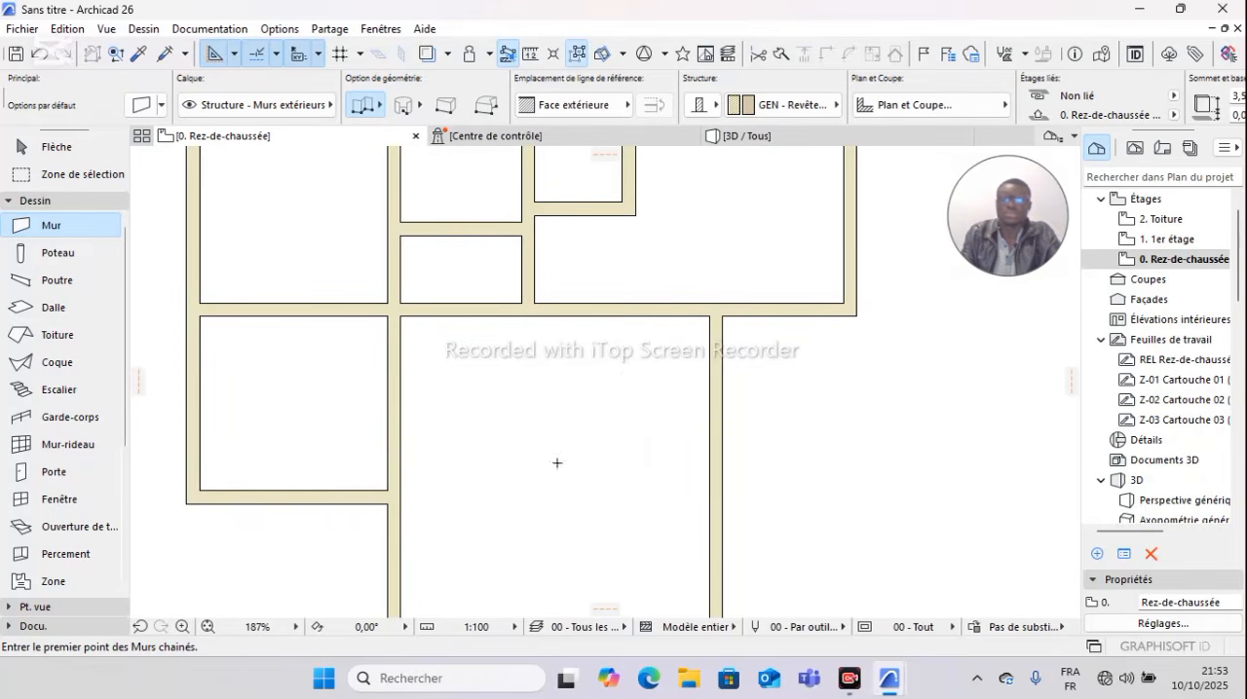
{"action": "key", "text": "Escape"}
Step: Copy the large lower room's right wall 2,80 m to the left with Translation & copie, aligned with the vertical partition above
{"action": "left_click", "coordinate": [718, 381]}
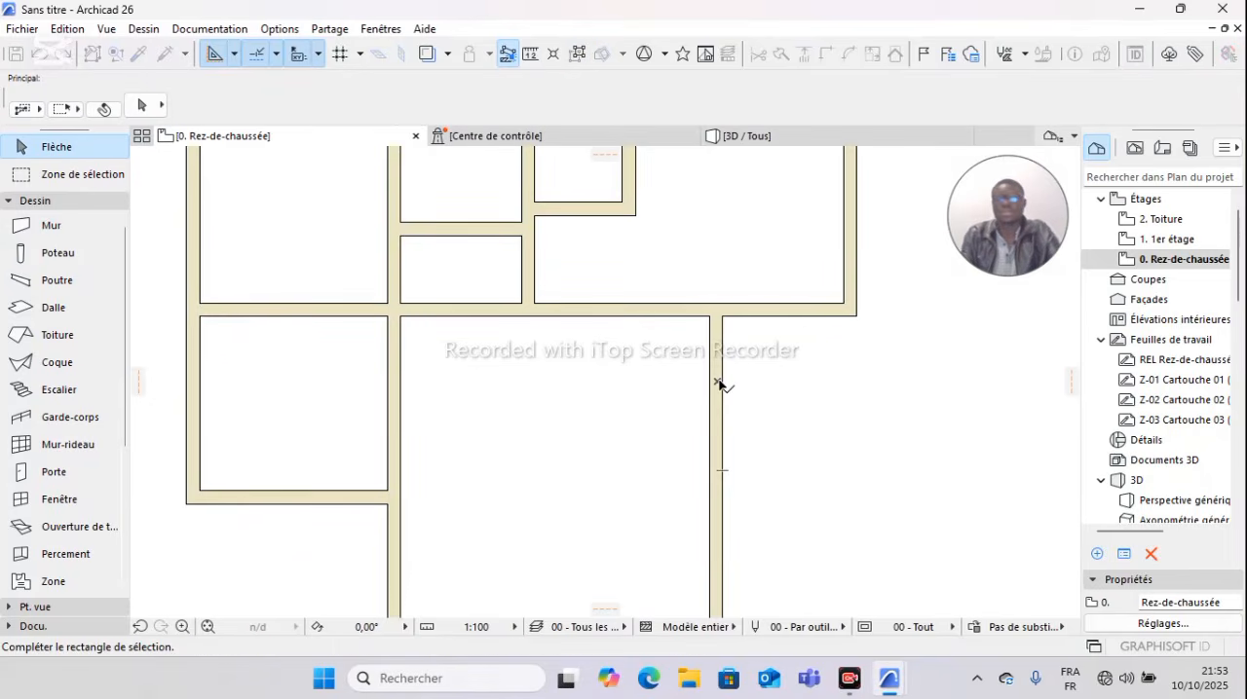
{"action": "left_click", "coordinate": [716, 380]}
{"action": "left_click", "coordinate": [715, 380]}
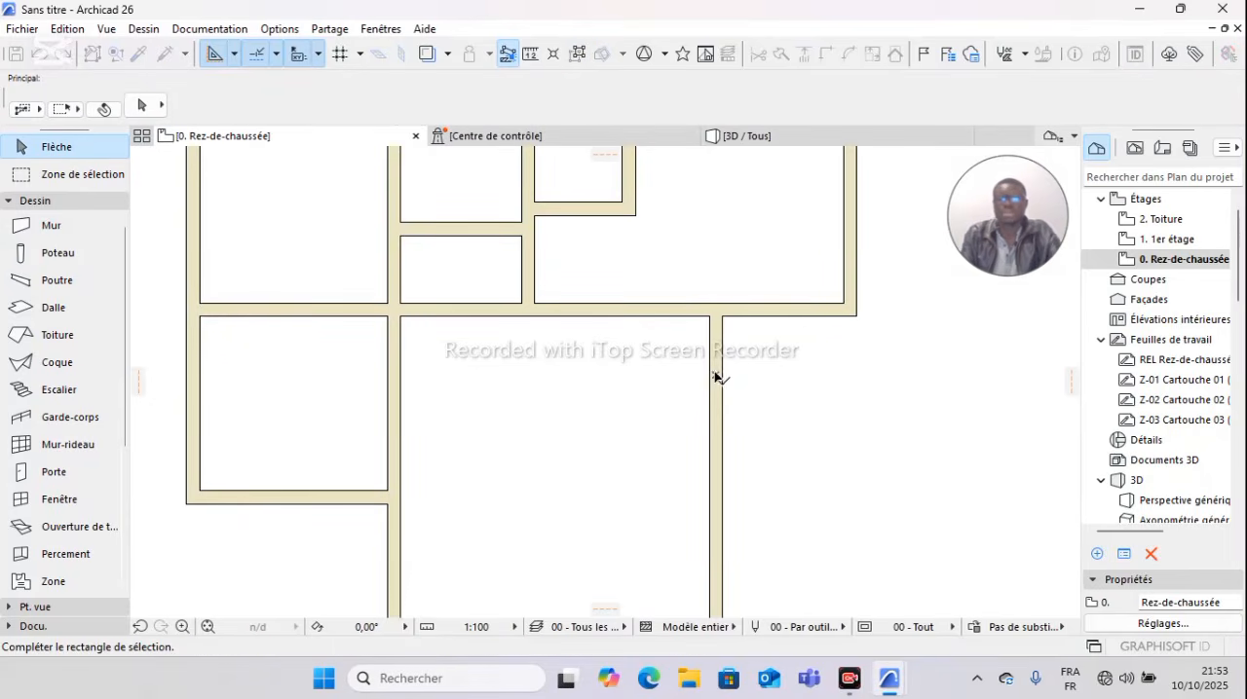
{"action": "left_click", "coordinate": [728, 410]}
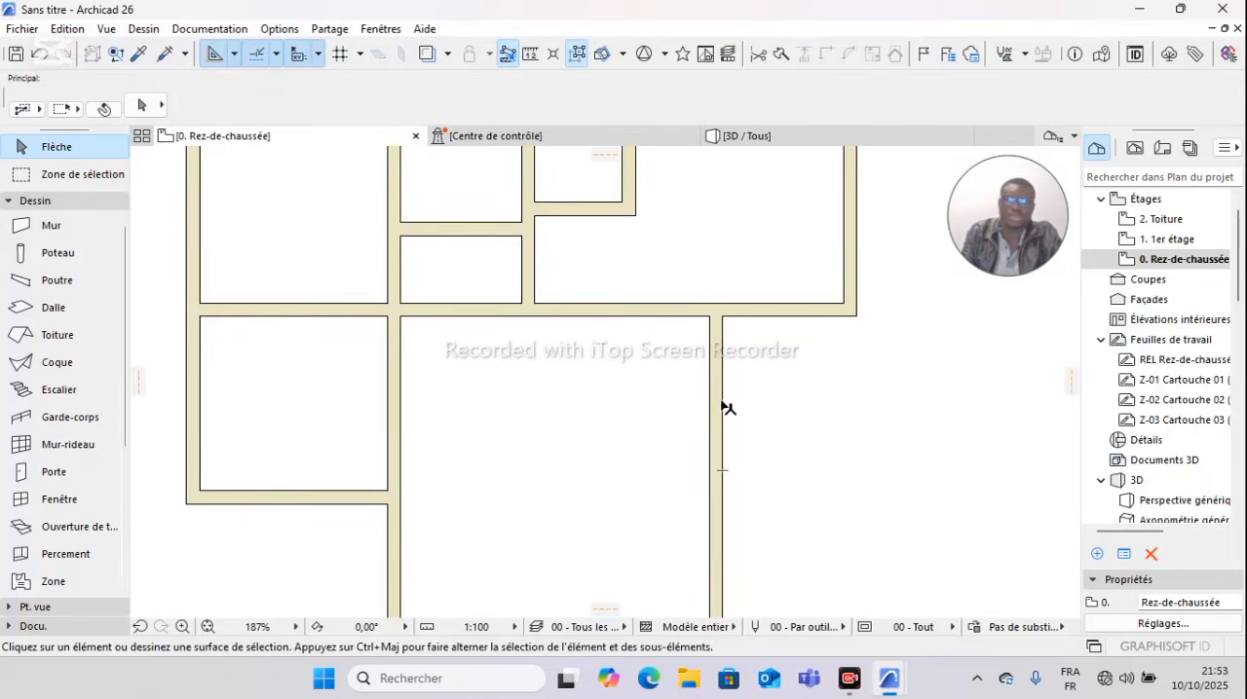
{"action": "left_click", "coordinate": [722, 408]}
{"action": "right_click", "coordinate": [766, 406]}
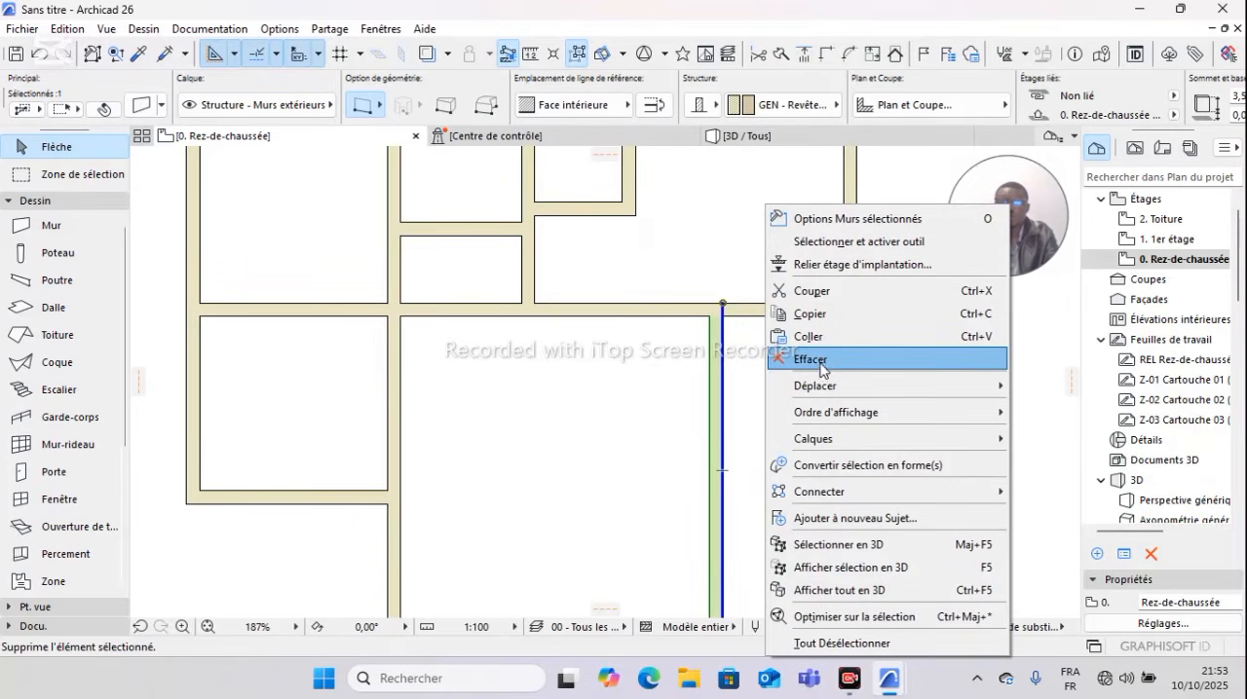
{"action": "mouse_move", "coordinate": [827, 396]}
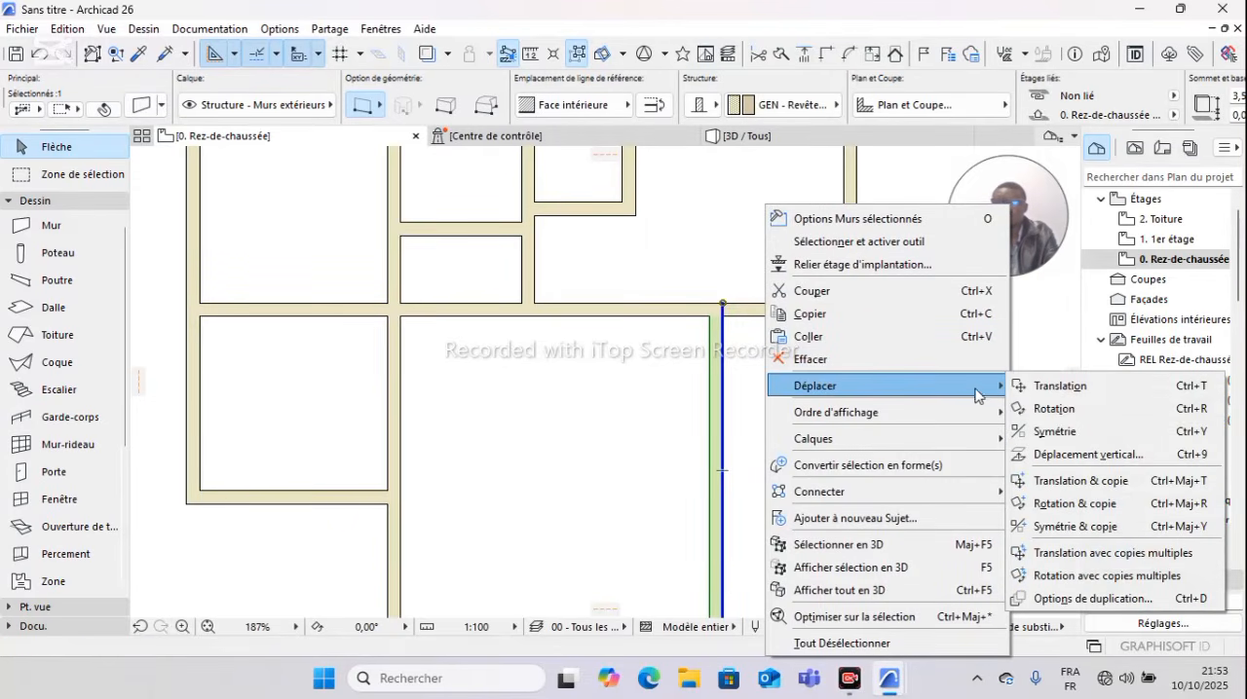
{"action": "left_click", "coordinate": [1071, 482]}
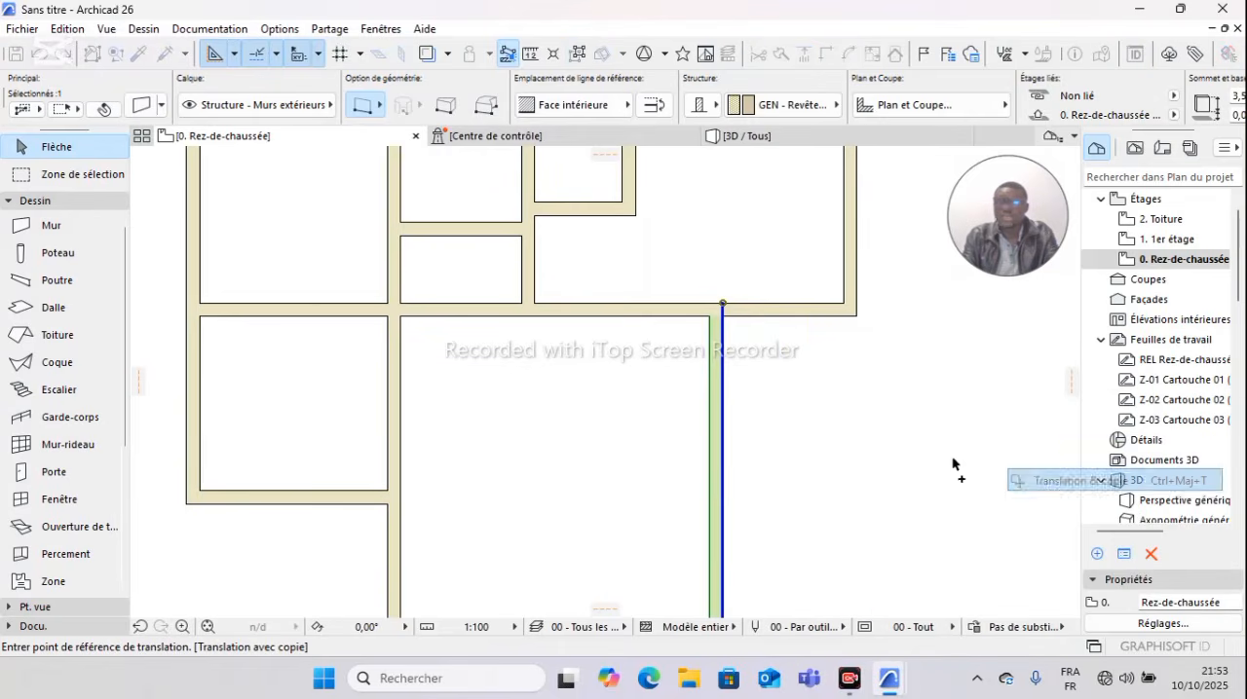
{"action": "left_click", "coordinate": [722, 304]}
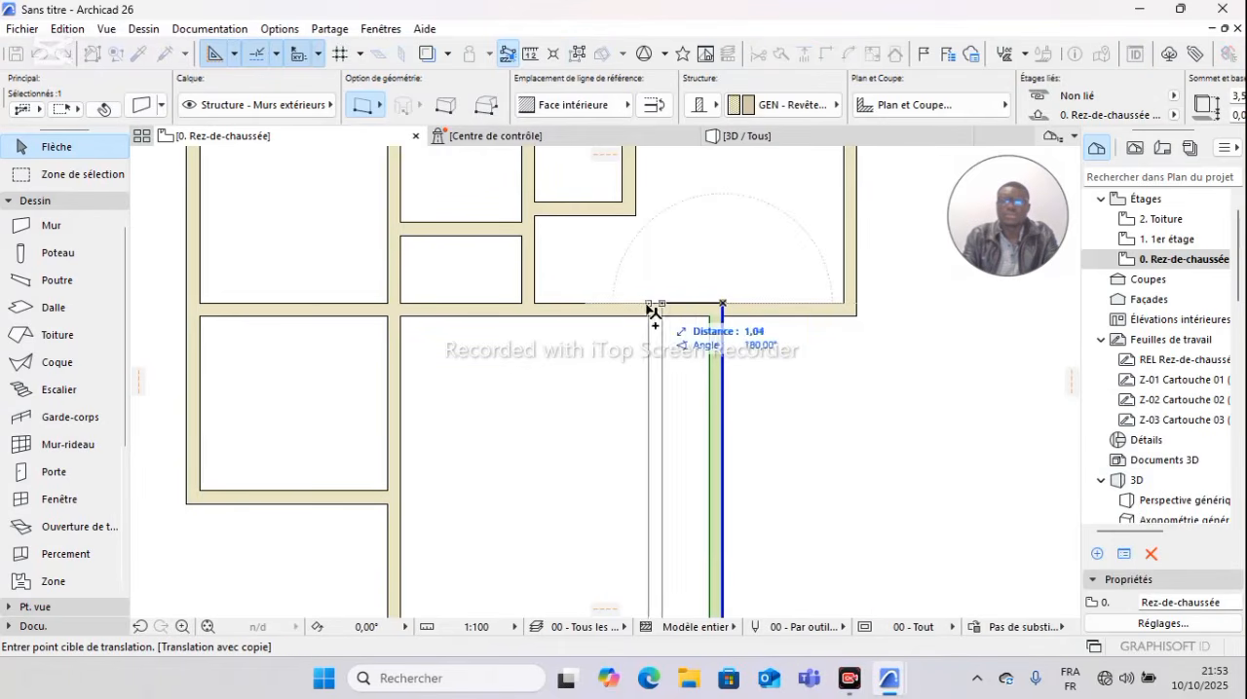
{"action": "left_click", "coordinate": [534, 304]}
{"action": "scroll", "coordinate": [572, 330], "scroll_direction": "down", "scroll_amount": 2}
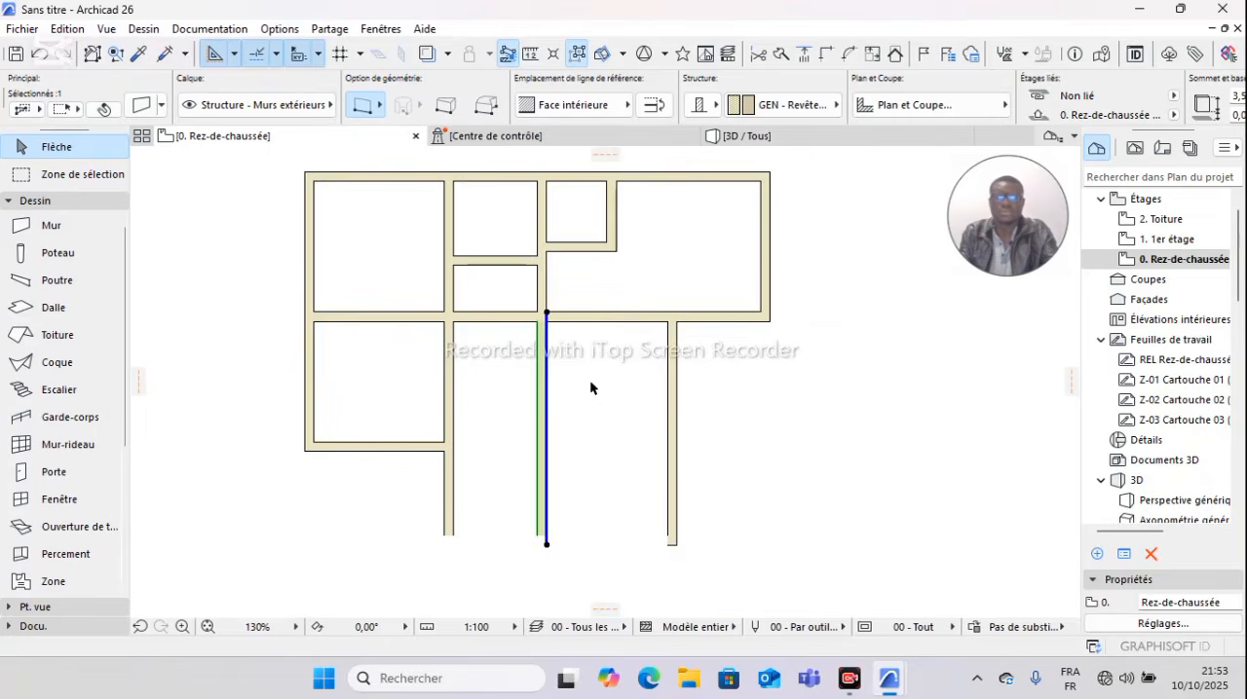
{"action": "scroll", "coordinate": [589, 388], "scroll_direction": "up", "scroll_amount": 1}
{"action": "key", "text": "Escape"}
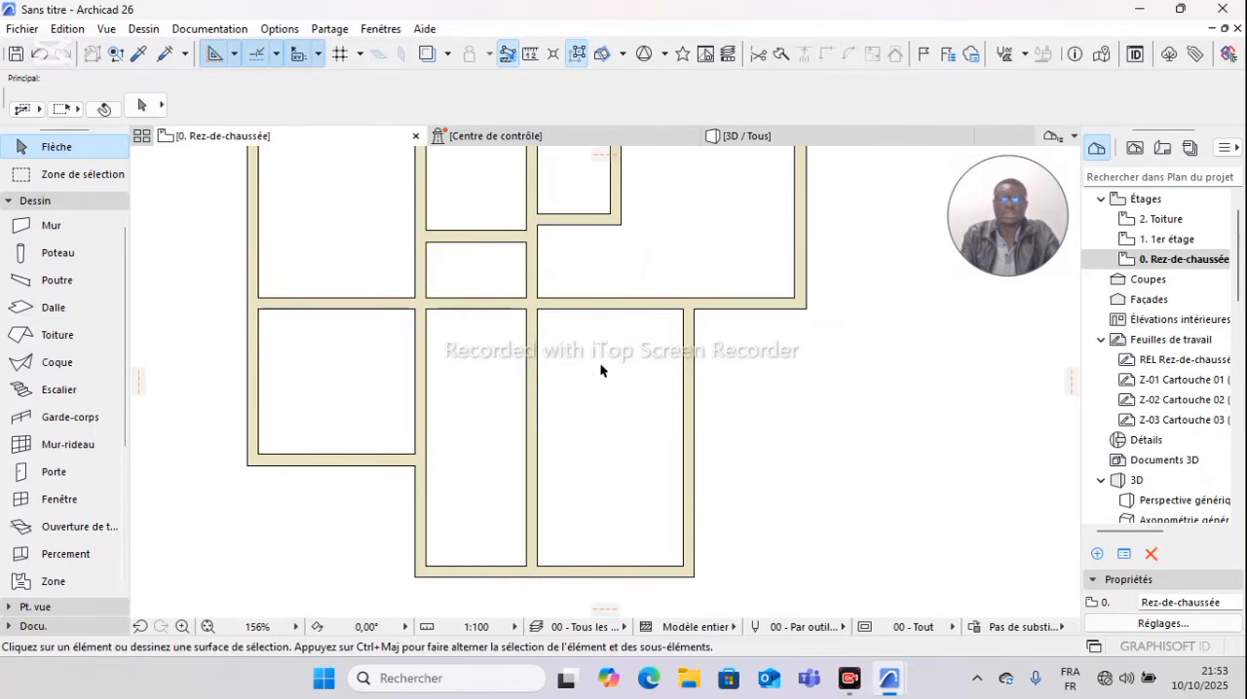
Step: Try copying the long horizontal wall 3 m downward with Translation & copie, and undo the copy
{"action": "left_click", "coordinate": [624, 303]}
{"action": "right_click", "coordinate": [756, 372]}
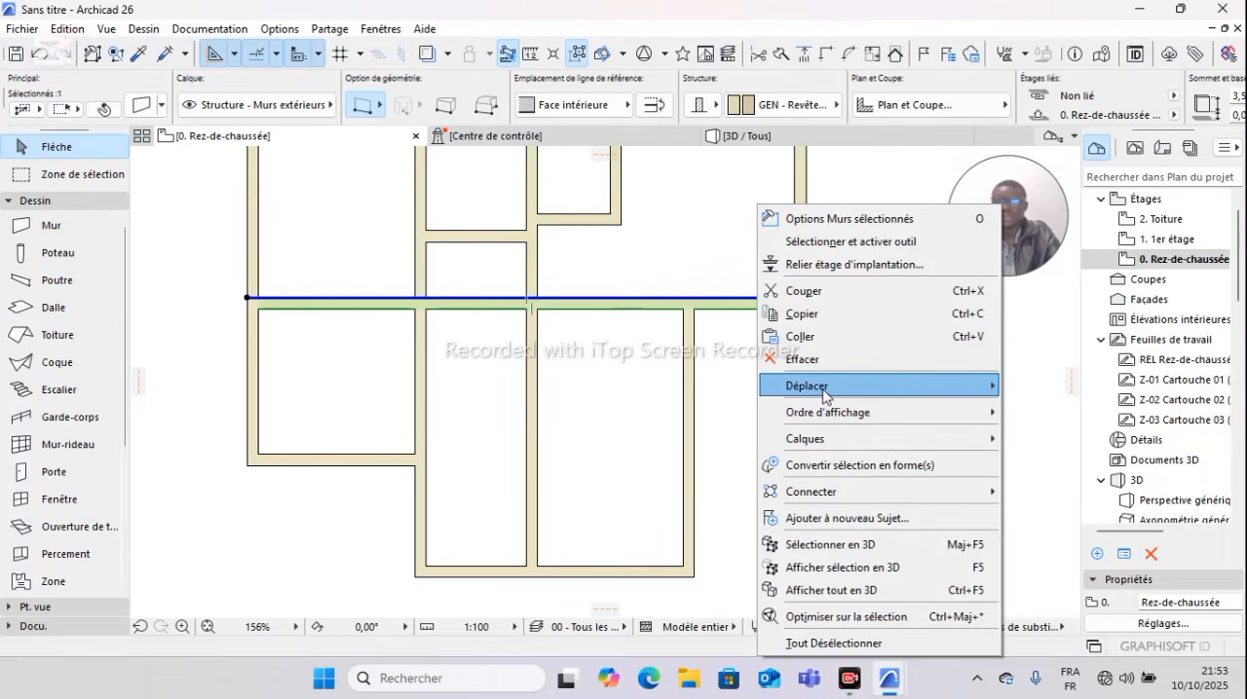
{"action": "mouse_move", "coordinate": [838, 387]}
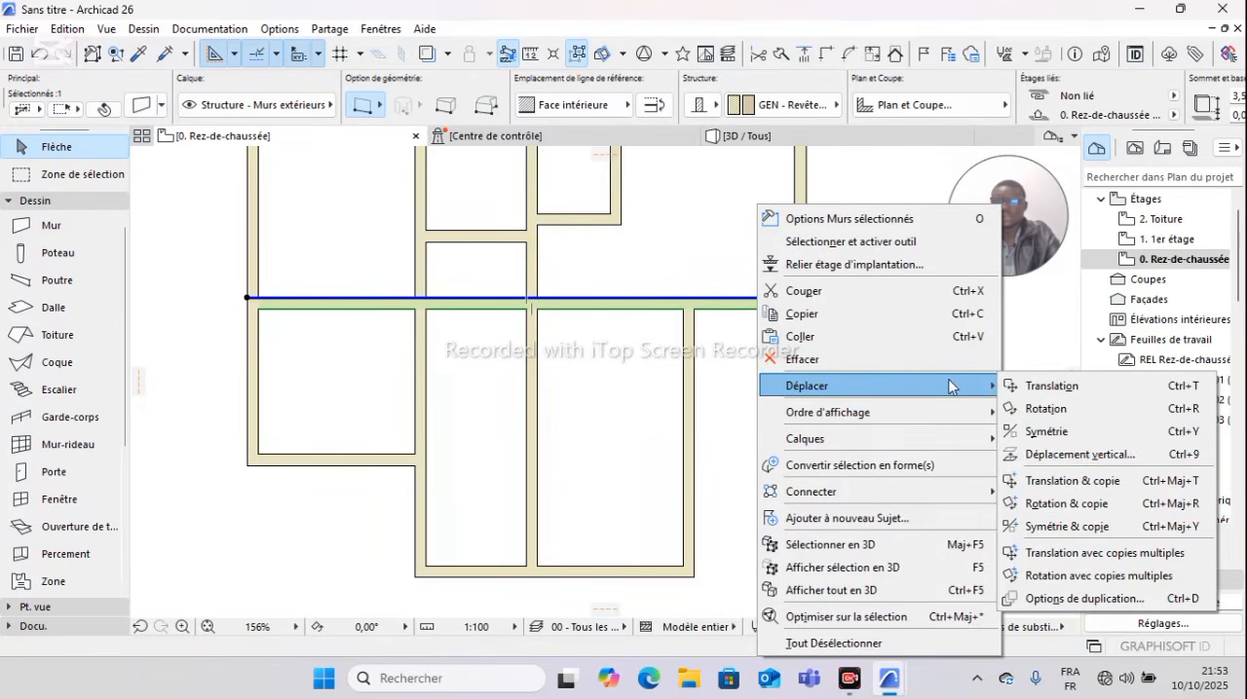
{"action": "left_click", "coordinate": [1060, 481]}
{"action": "left_click", "coordinate": [806, 299]}
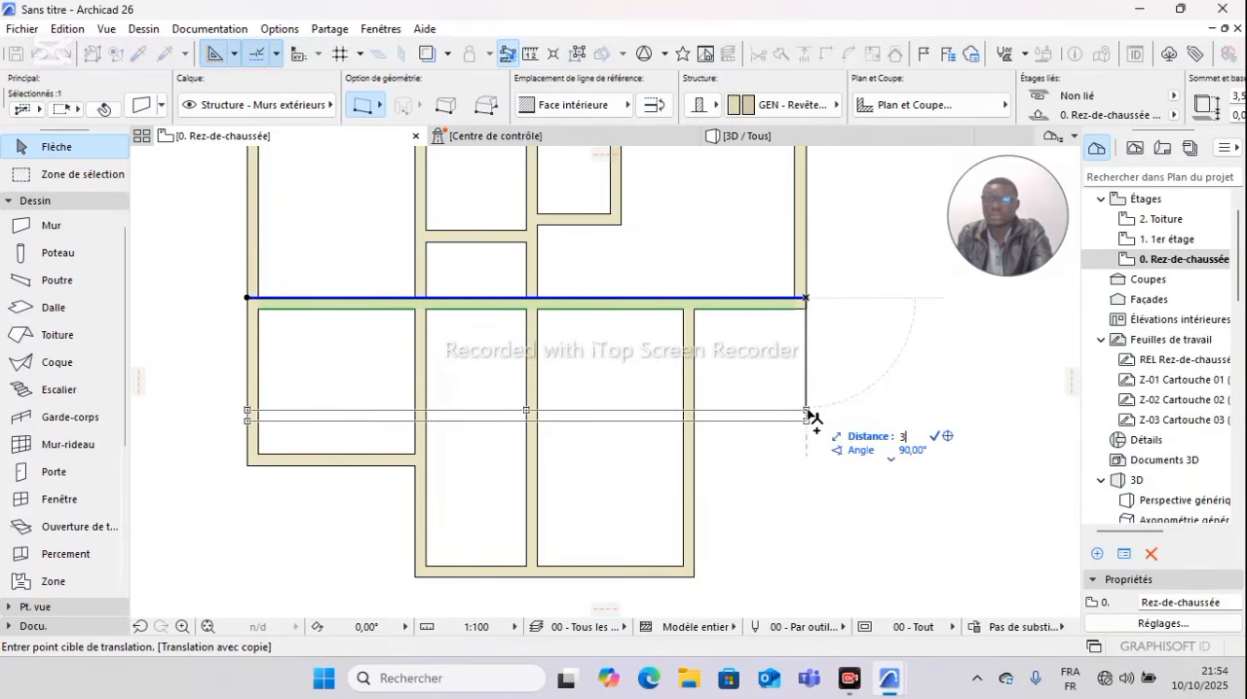
{"action": "left_click", "coordinate": [806, 467]}
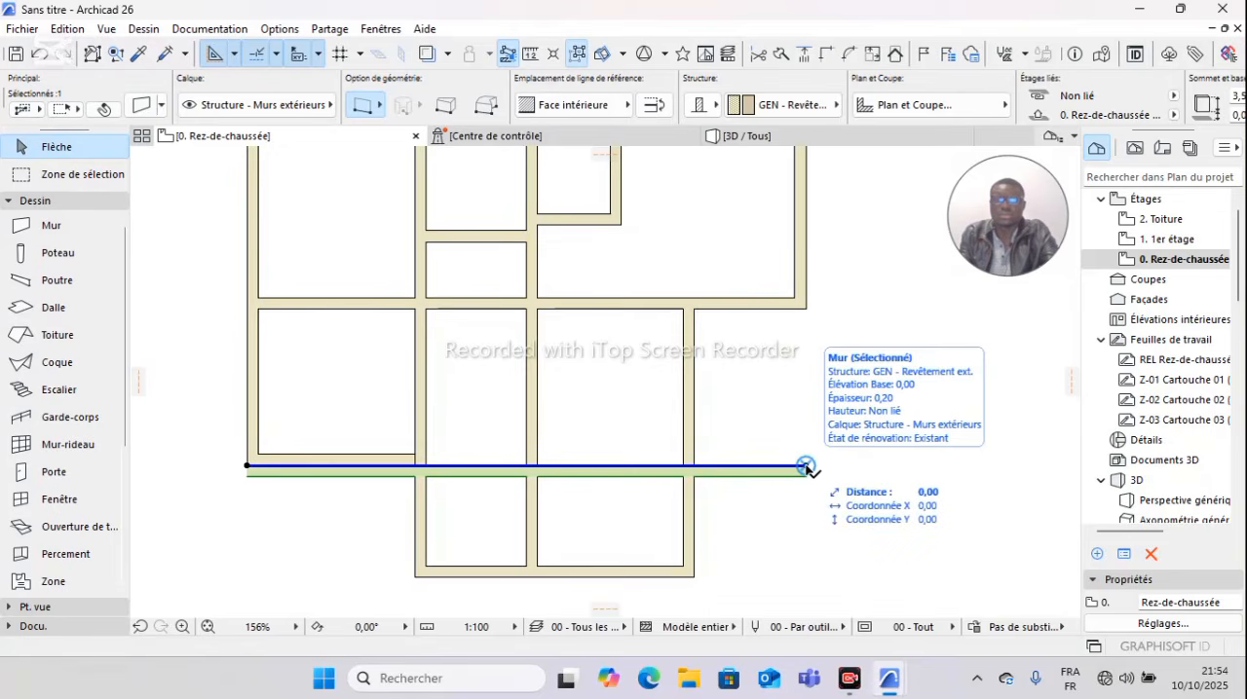
{"action": "key", "text": "Escape"}
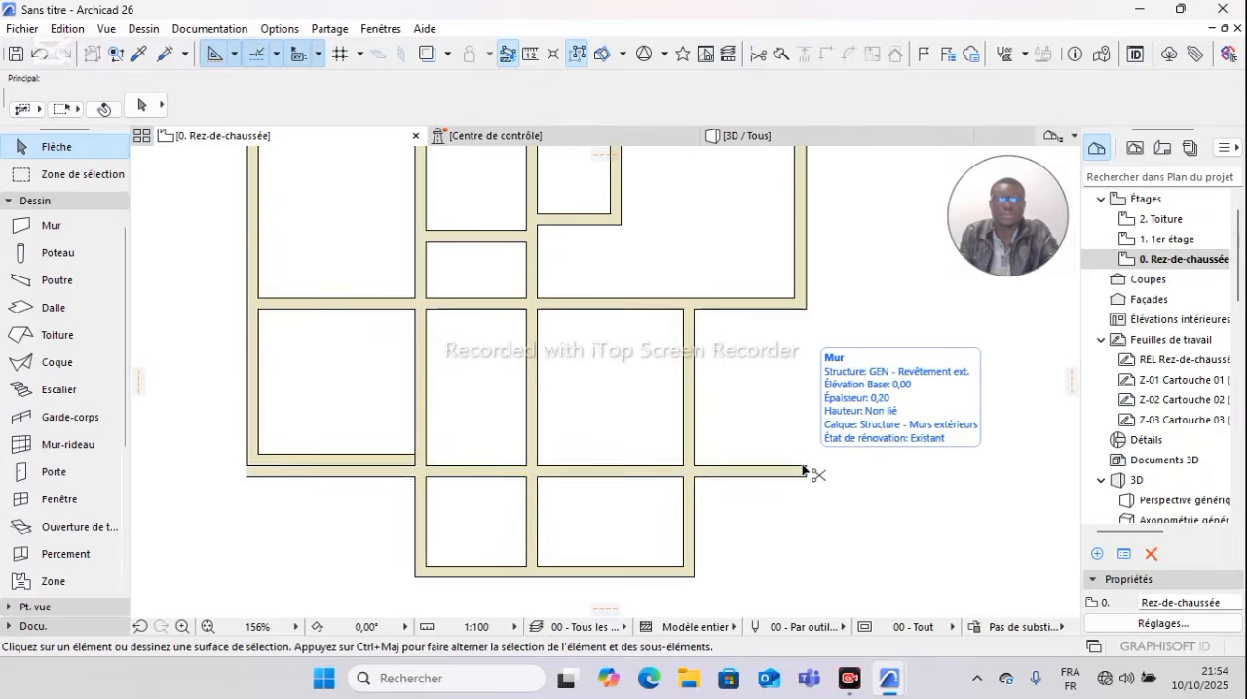
{"action": "key", "text": "ctrl+z"}
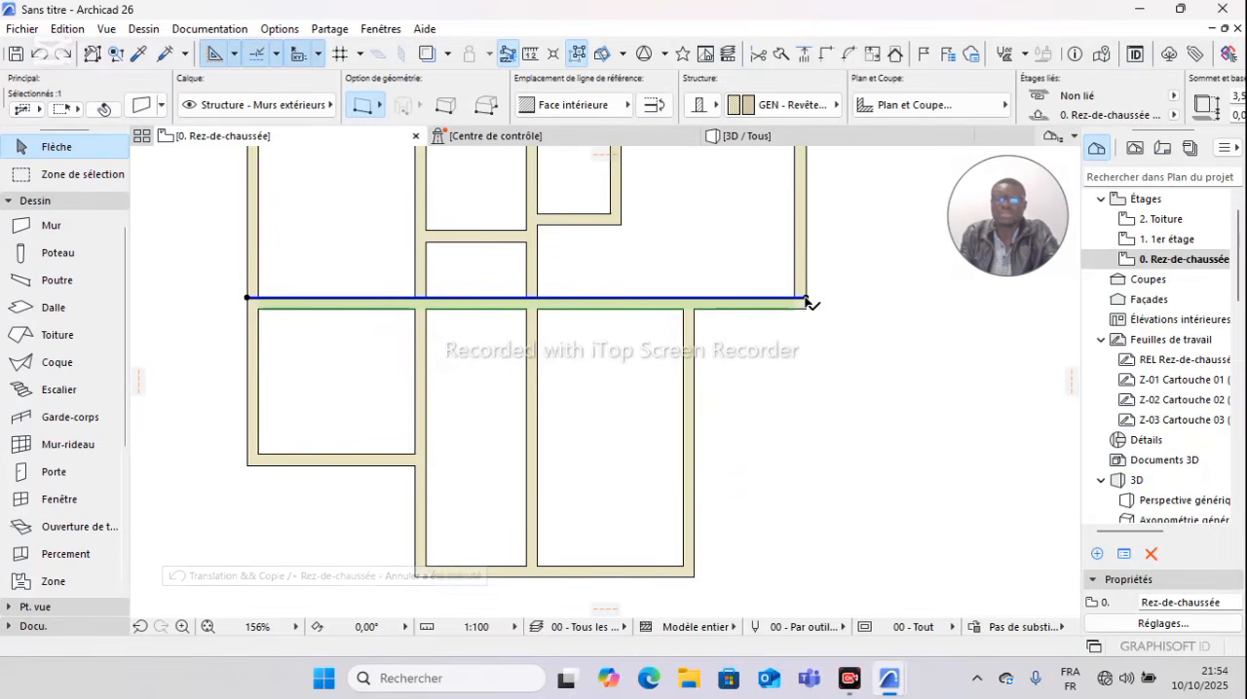
{"action": "left_click", "coordinate": [805, 299]}
{"action": "key", "text": "Escape"}
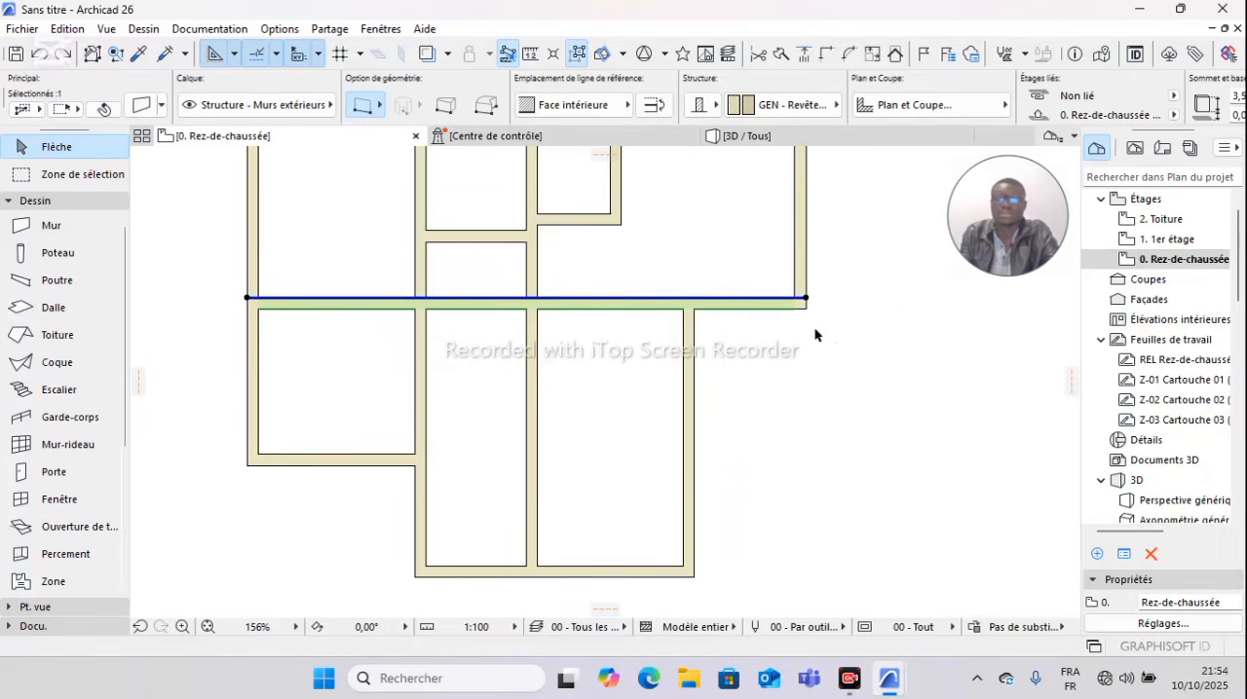
Step: Copy the long horizontal wall 2 m downward with Translation & copie
{"action": "right_click", "coordinate": [815, 334]}
{"action": "mouse_move", "coordinate": [935, 387]}
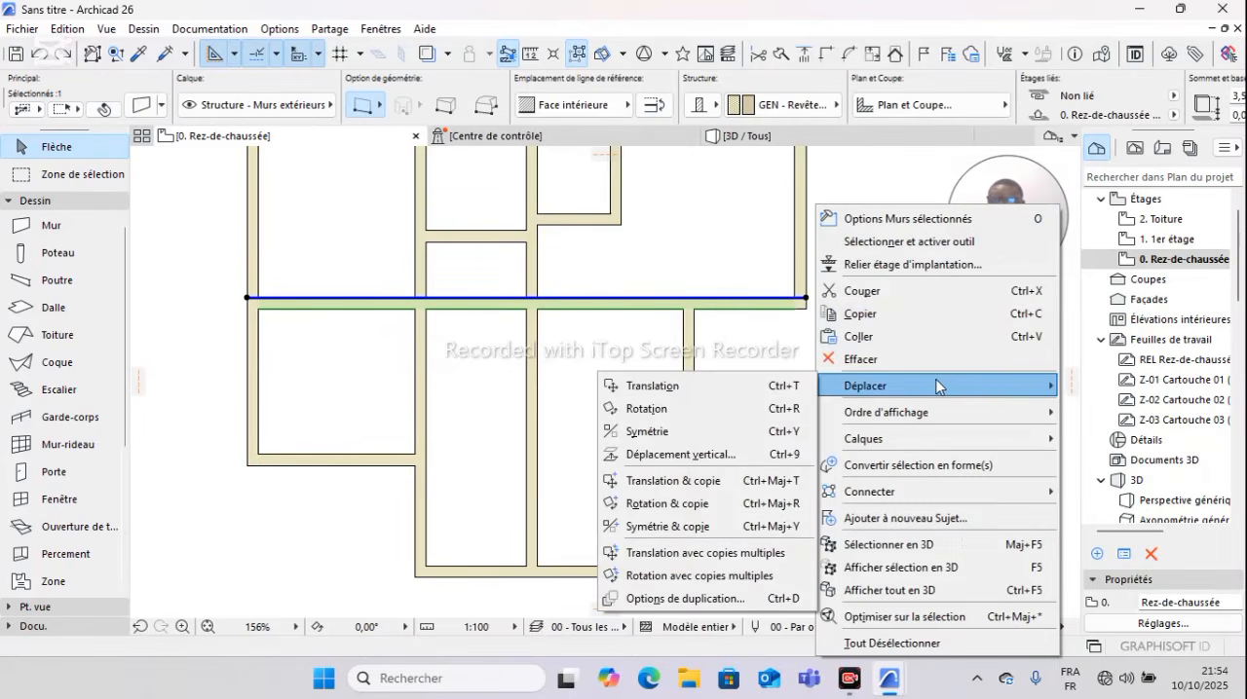
{"action": "left_click", "coordinate": [697, 482]}
{"action": "left_click", "coordinate": [807, 298]}
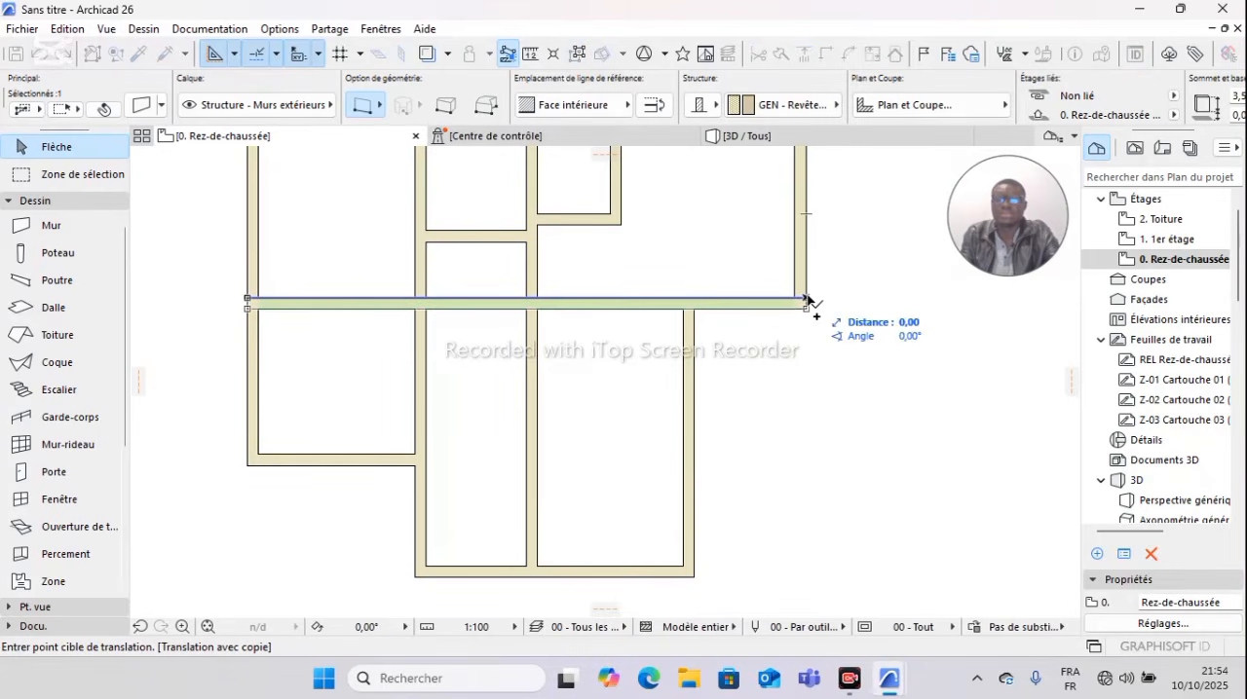
{"action": "type", "text": "2"}
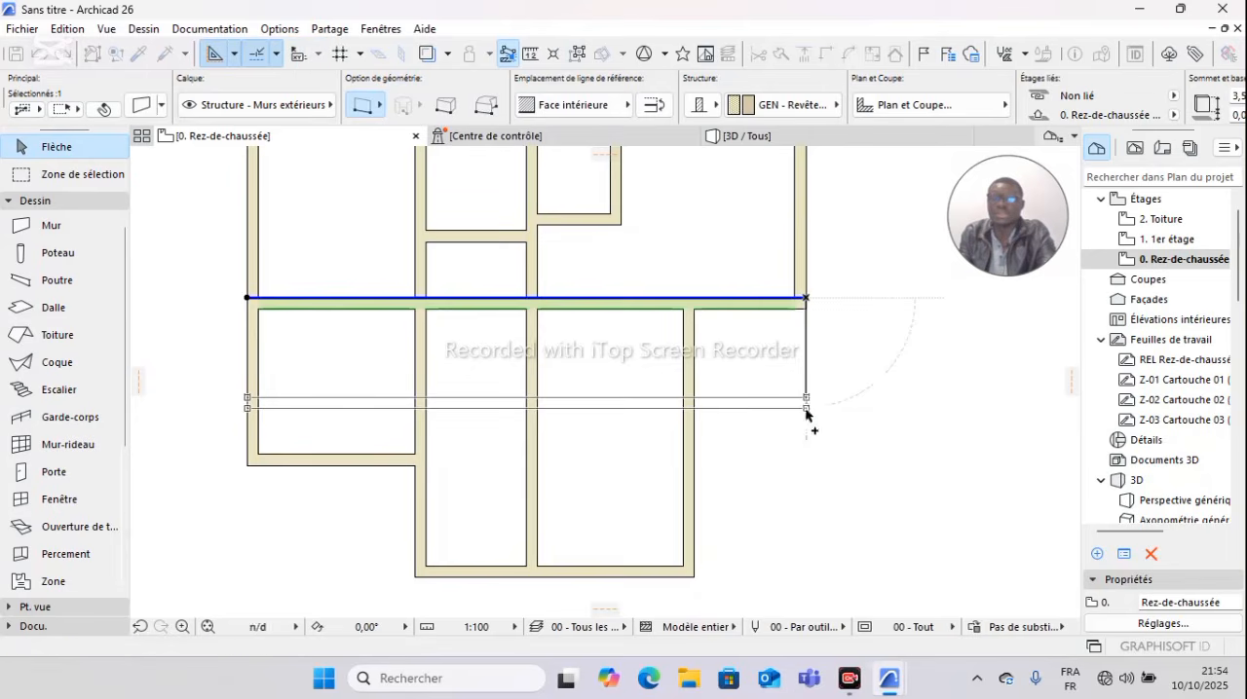
{"action": "key", "text": "Return"}
{"action": "key", "text": "Escape"}
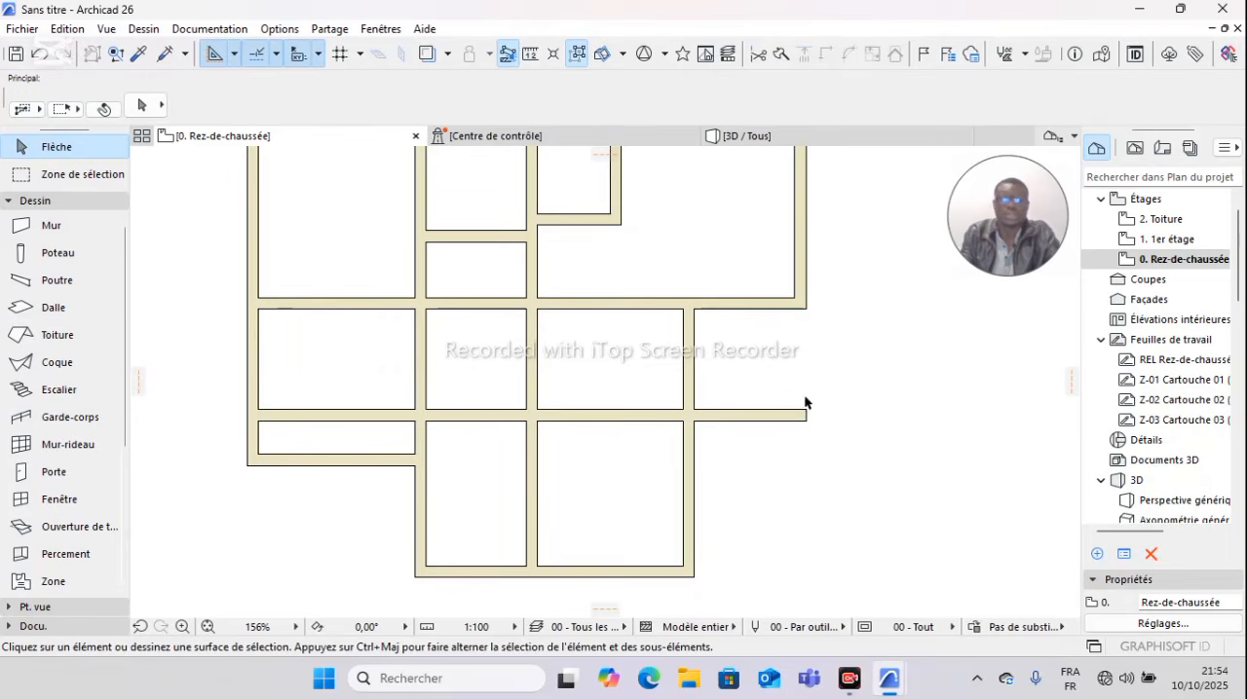
Step: Trim the copied wall's outer and left segments and the vertical partition below it, leaving a room in the large room's upper right corner
{"action": "left_click", "coordinate": [772, 416], "text": "ctrl"}
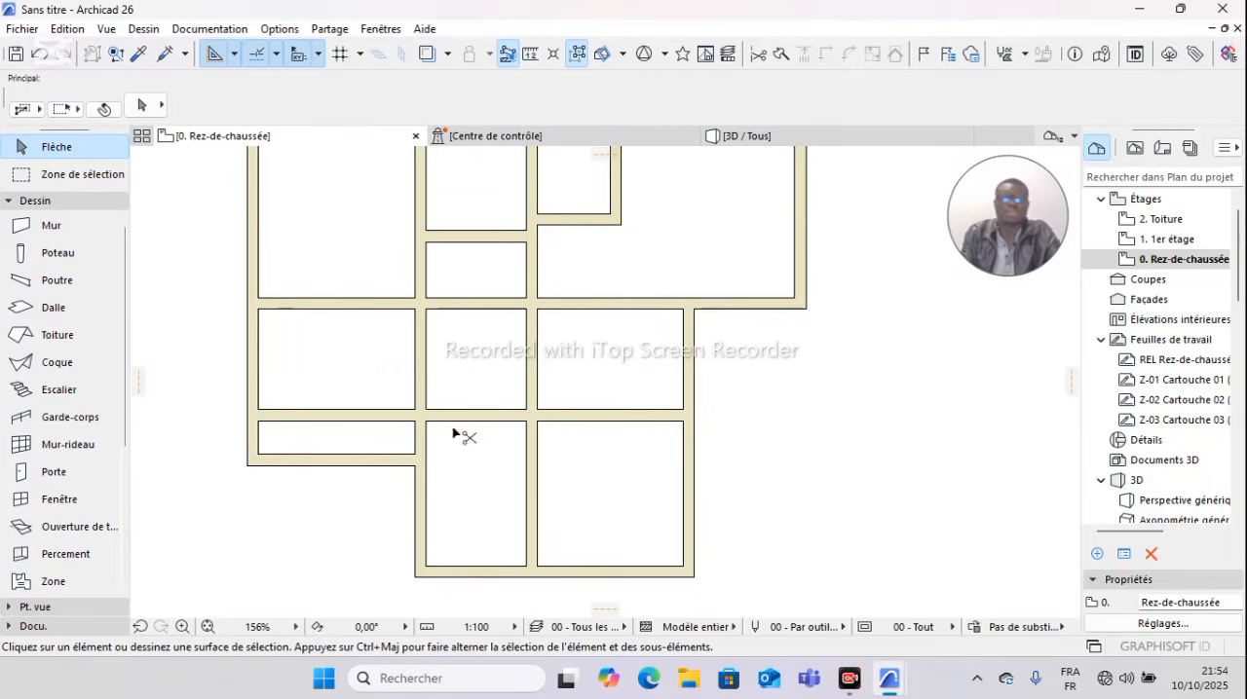
{"action": "left_click", "coordinate": [364, 416], "text": "ctrl"}
{"action": "left_click", "coordinate": [464, 416], "text": "ctrl"}
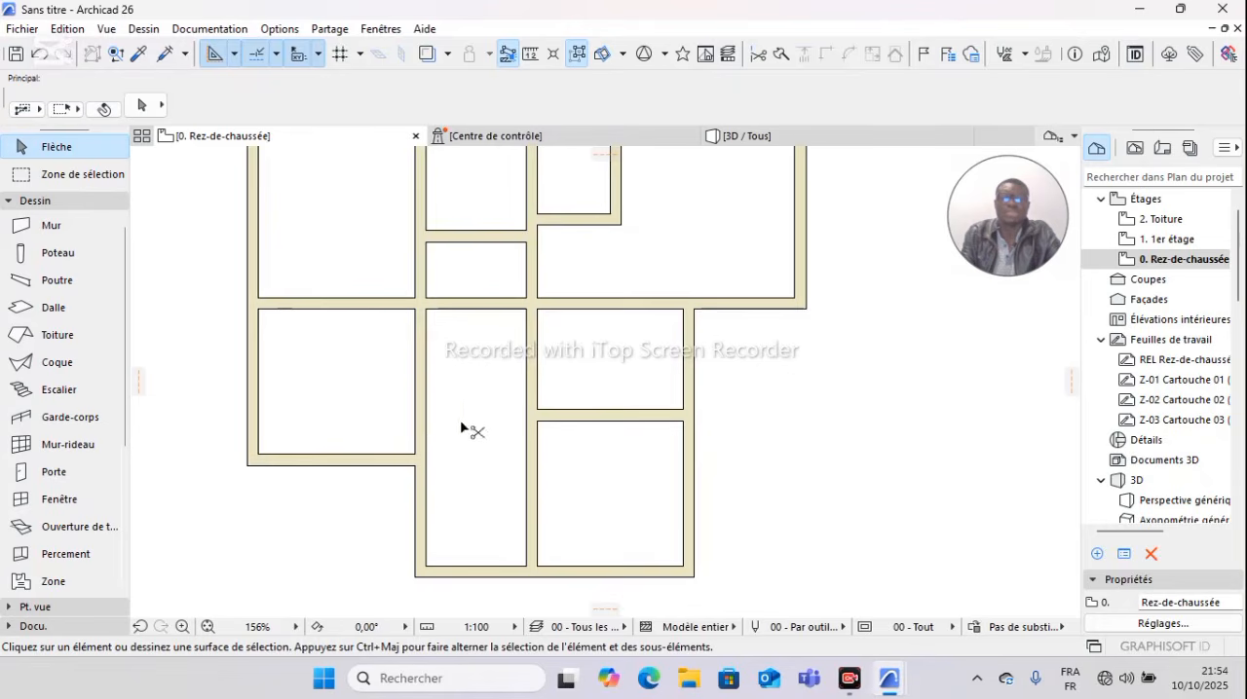
{"action": "left_click", "coordinate": [530, 458], "text": "ctrl"}
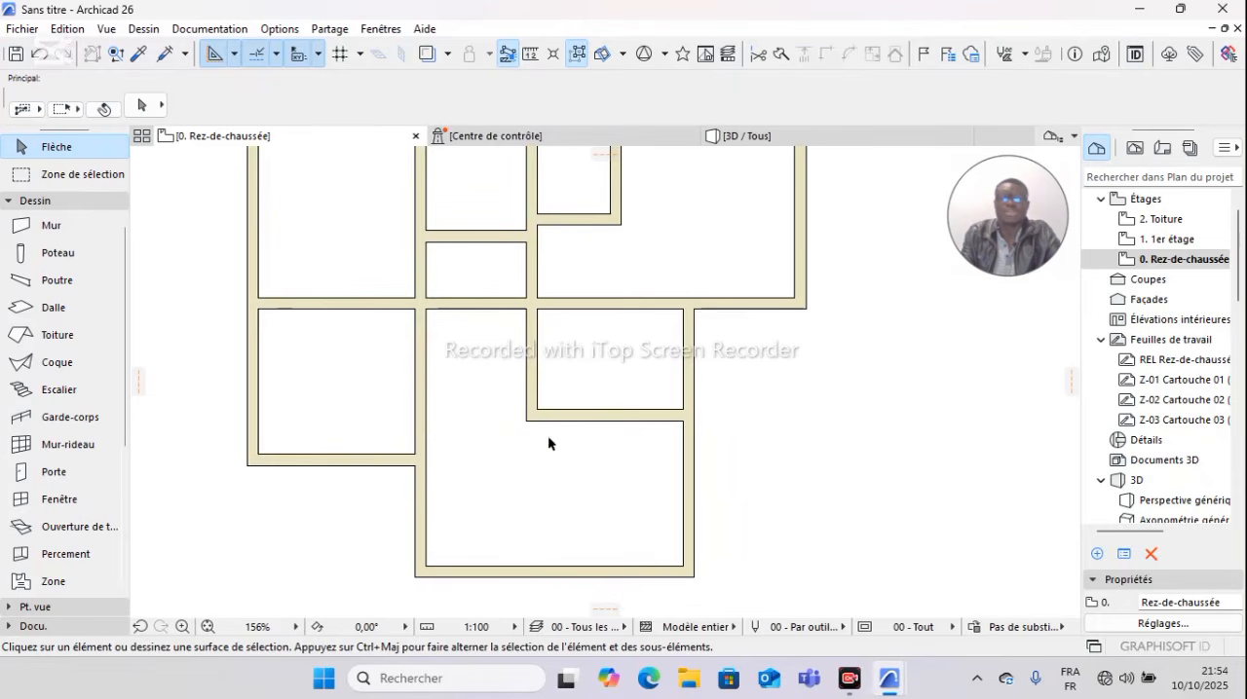
{"action": "scroll", "coordinate": [531, 443], "scroll_direction": "down", "scroll_amount": 3}
{"action": "scroll", "coordinate": [532, 444], "scroll_direction": "up", "scroll_amount": 2}
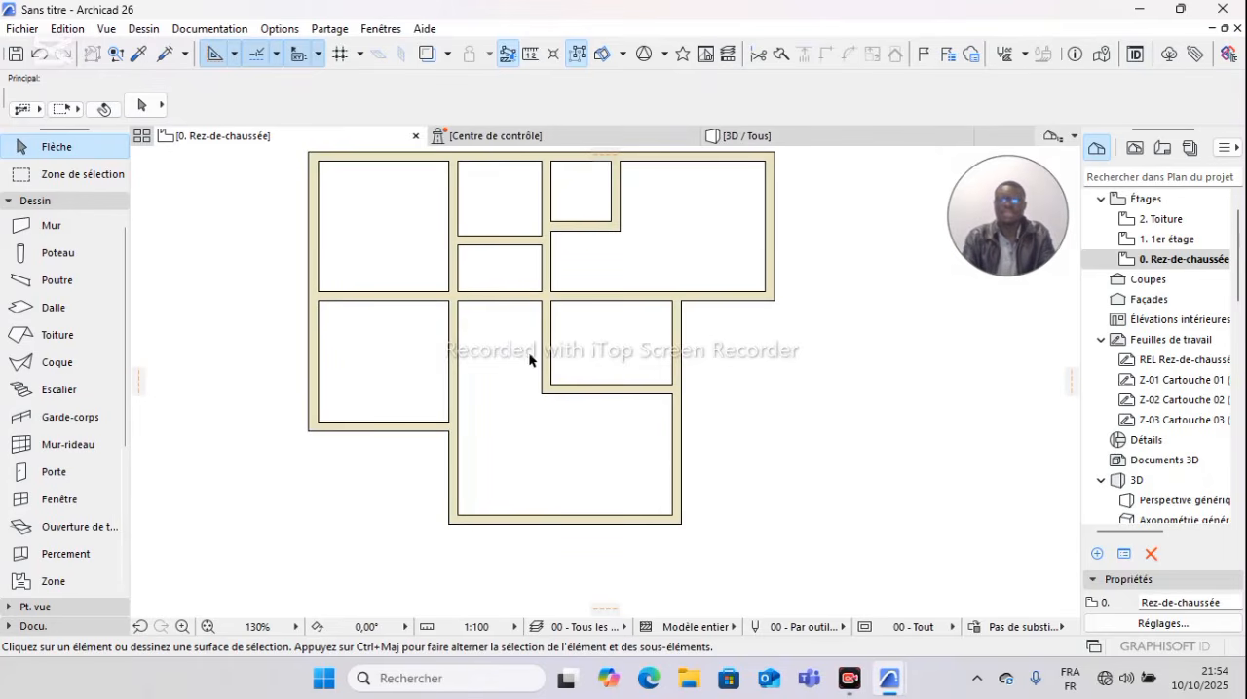
{"action": "scroll", "coordinate": [528, 359], "scroll_direction": "down", "scroll_amount": 2}
{"action": "scroll", "coordinate": [649, 355], "scroll_direction": "up", "scroll_amount": 2}
{"action": "middle_click_drag", "start_coordinate": [648, 352], "coordinate": [658, 335]}
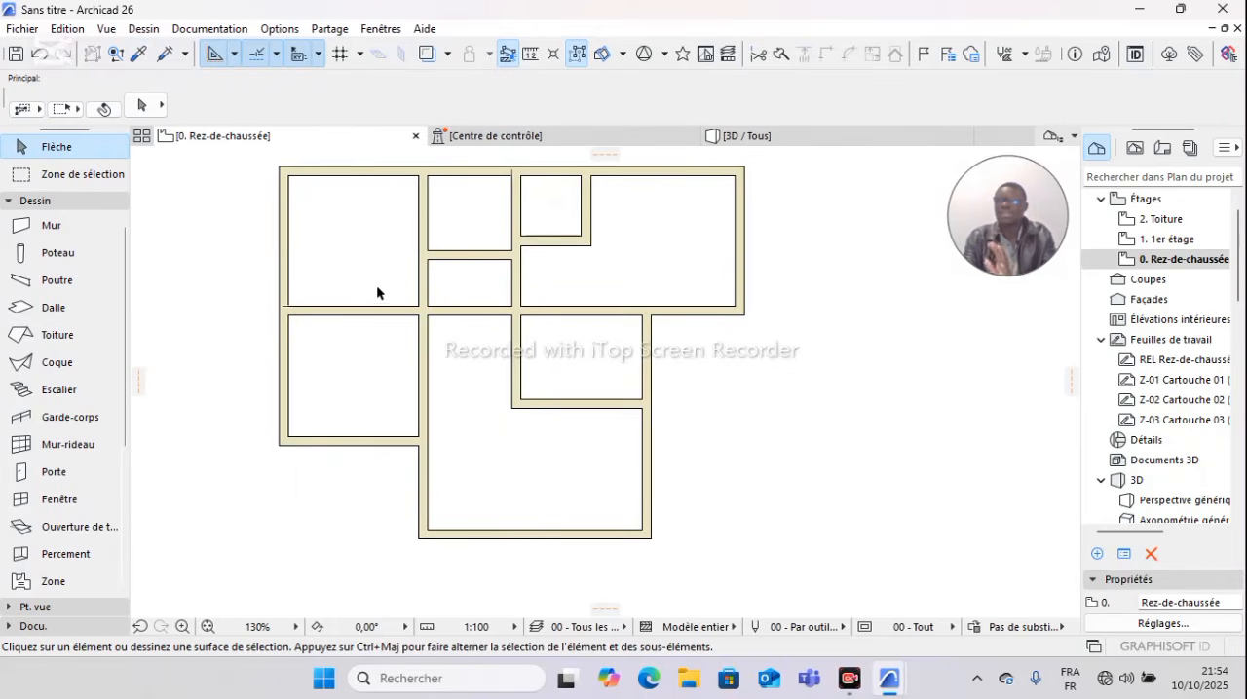
{"action": "left_click", "coordinate": [138, 55]}
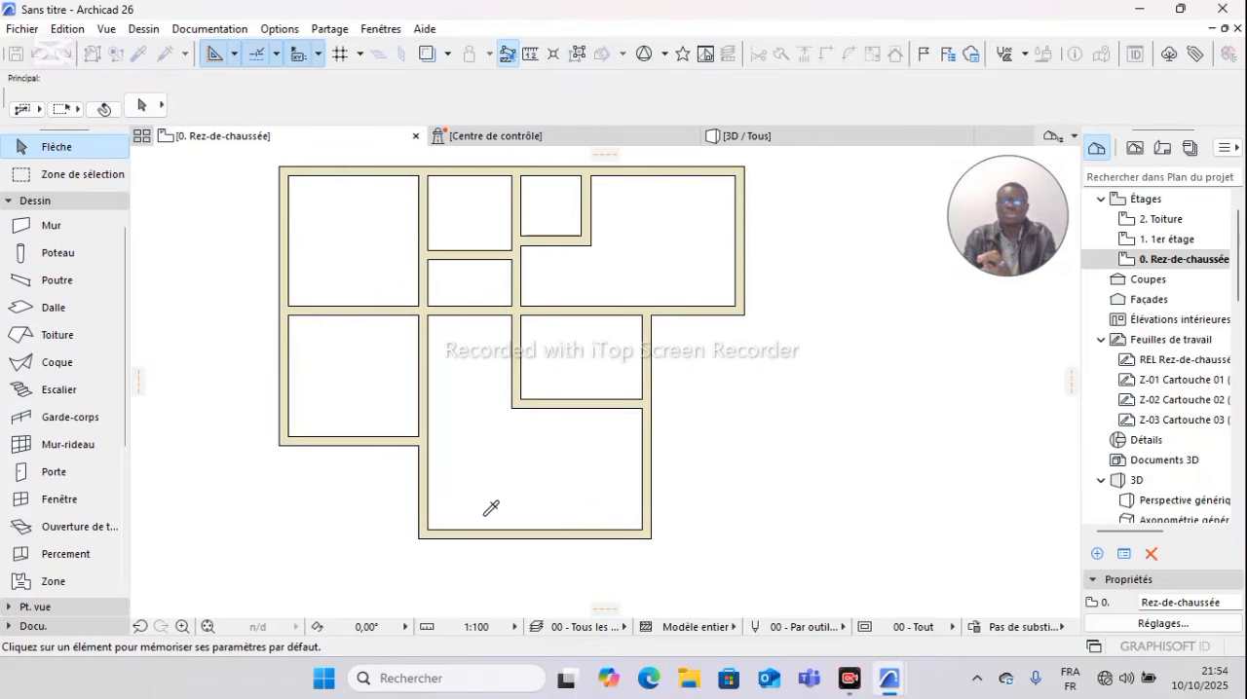
{"action": "left_click", "coordinate": [511, 535]}
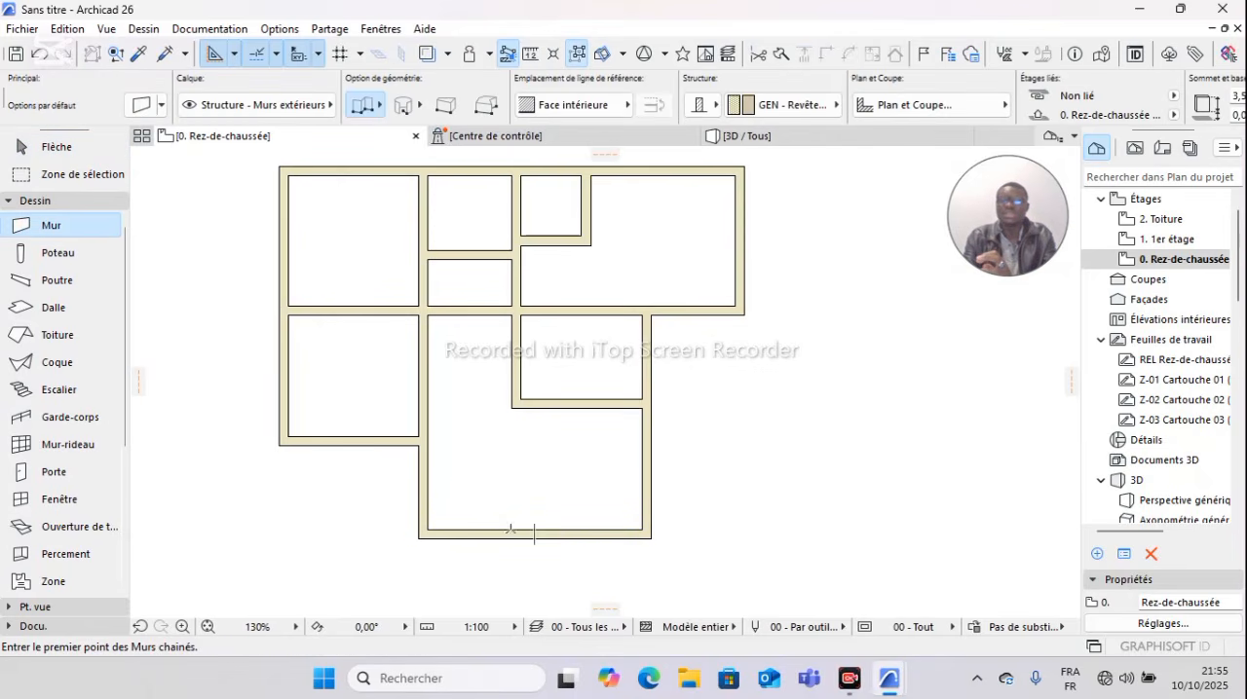
{"action": "left_click", "coordinate": [575, 409]}
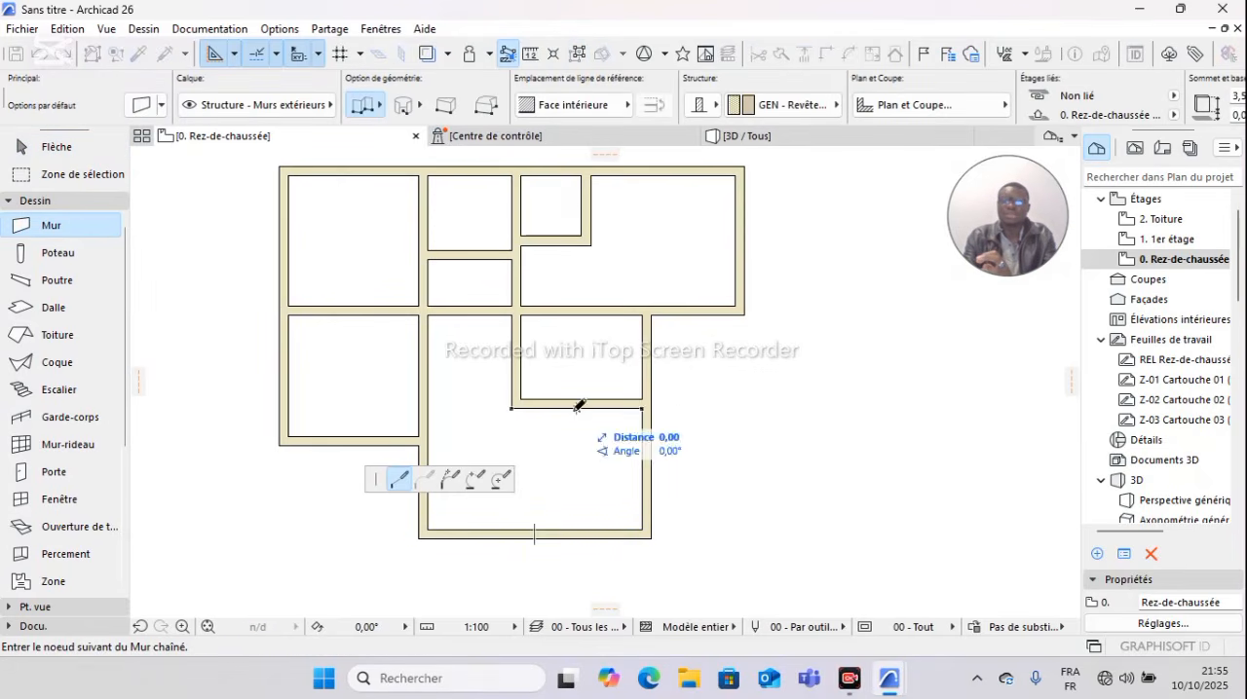
{"action": "left_click", "coordinate": [577, 529]}
{"action": "key", "text": "Escape"}
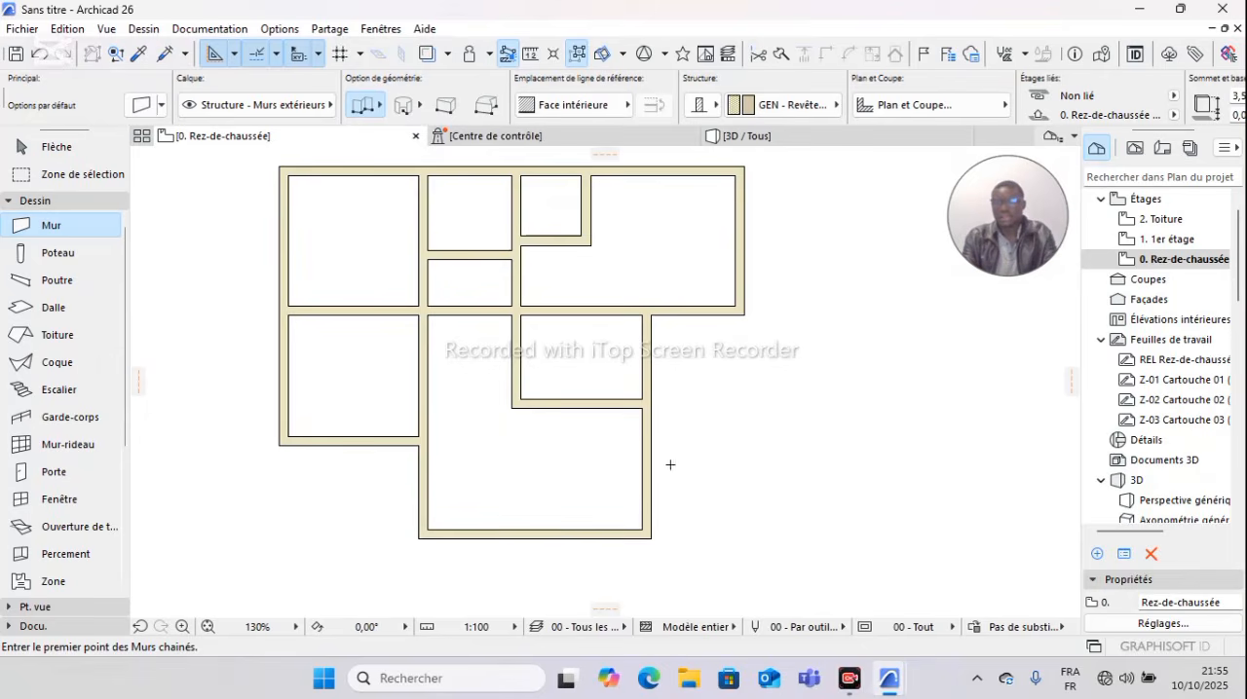
{"action": "key", "text": "Escape"}
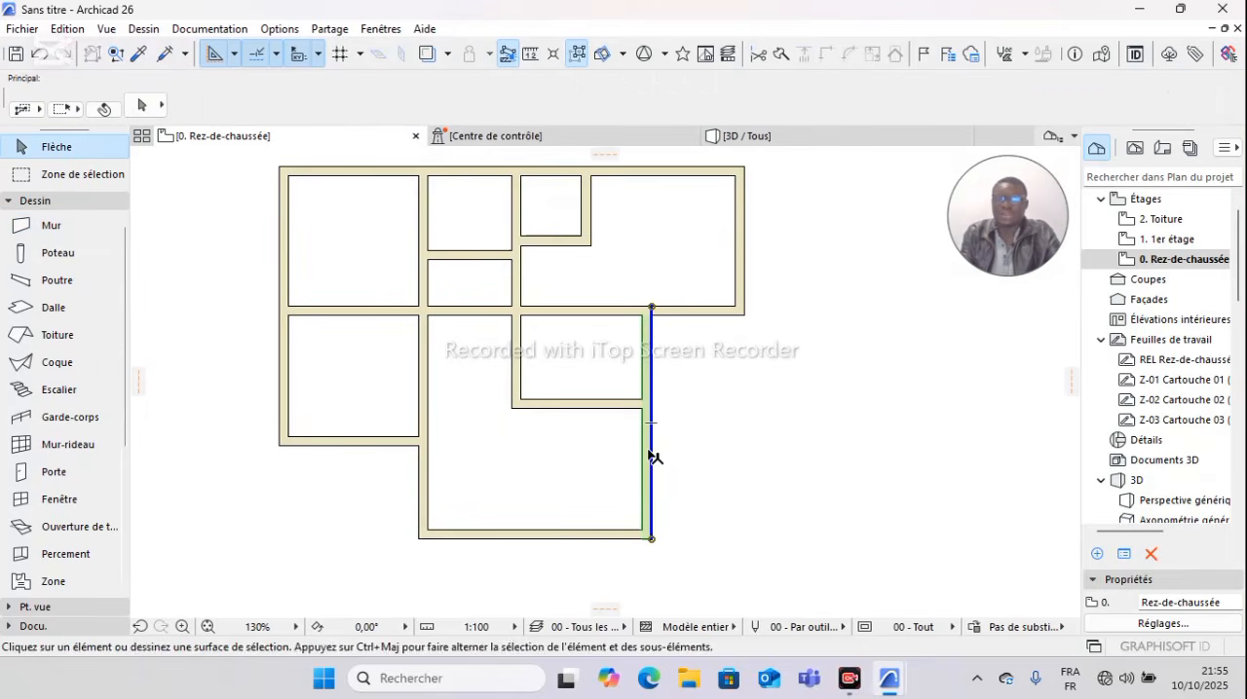
{"action": "left_click", "coordinate": [653, 451]}
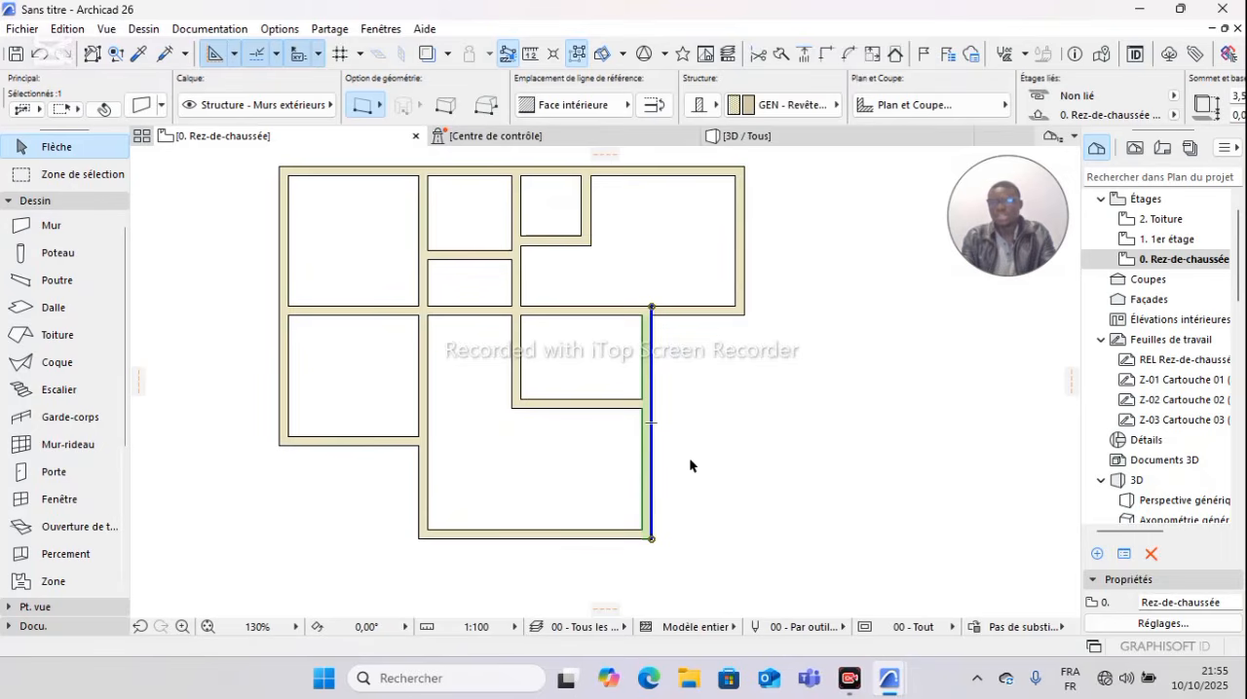
{"action": "right_click", "coordinate": [693, 463]}
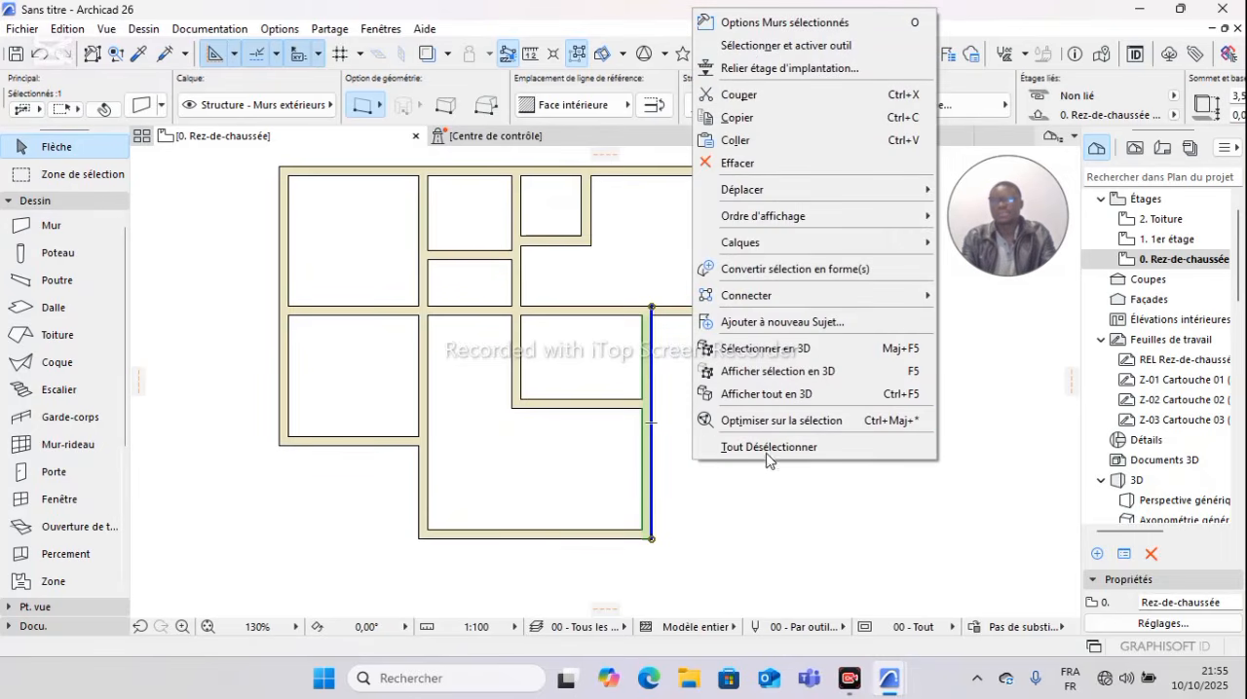
{"action": "mouse_move", "coordinate": [780, 188]}
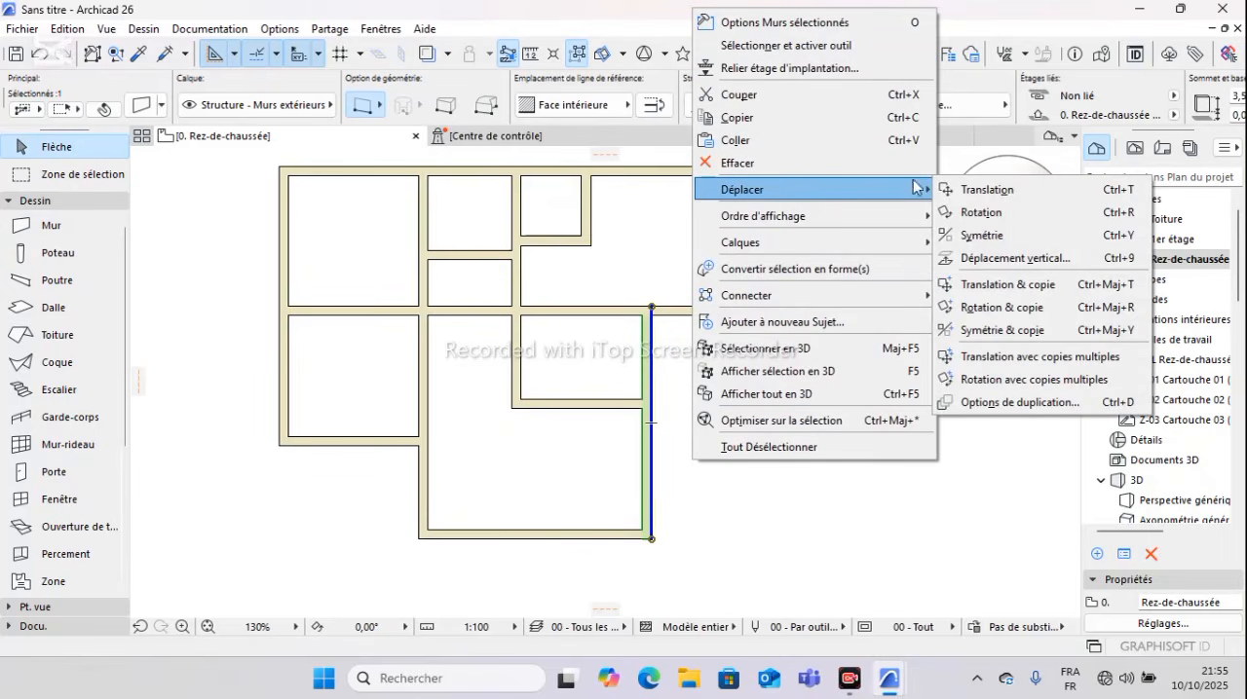
{"action": "left_click", "coordinate": [1007, 285]}
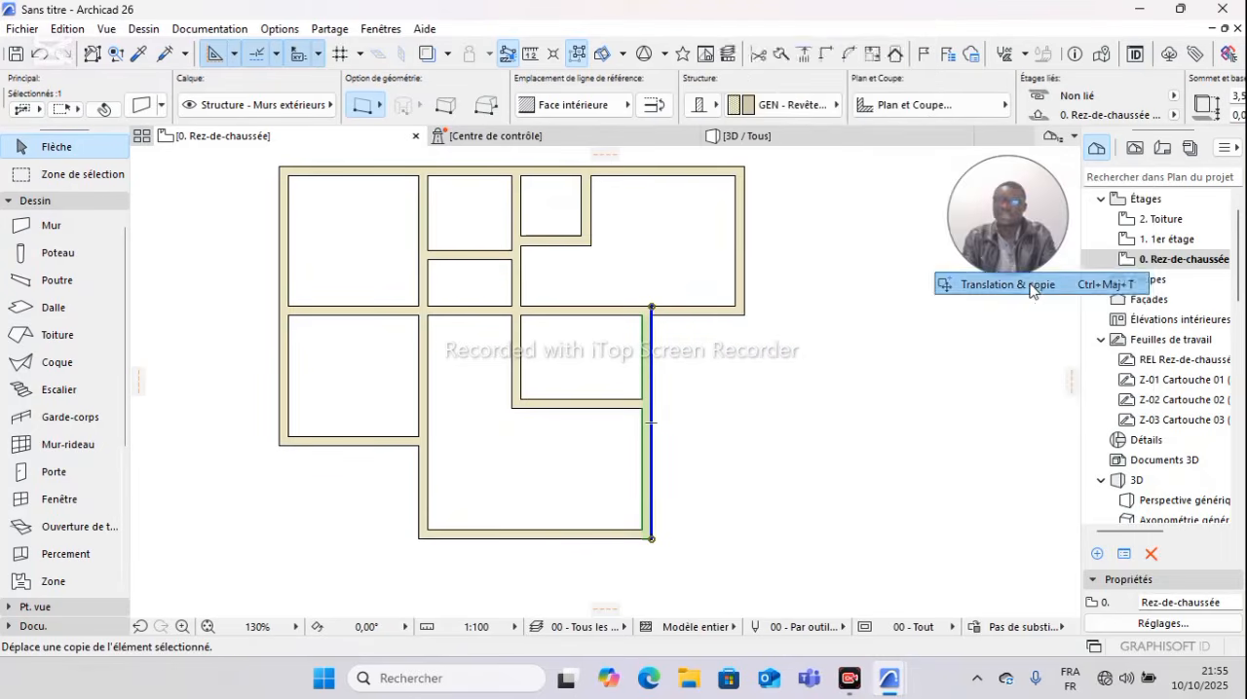
{"action": "left_click", "coordinate": [651, 307]}
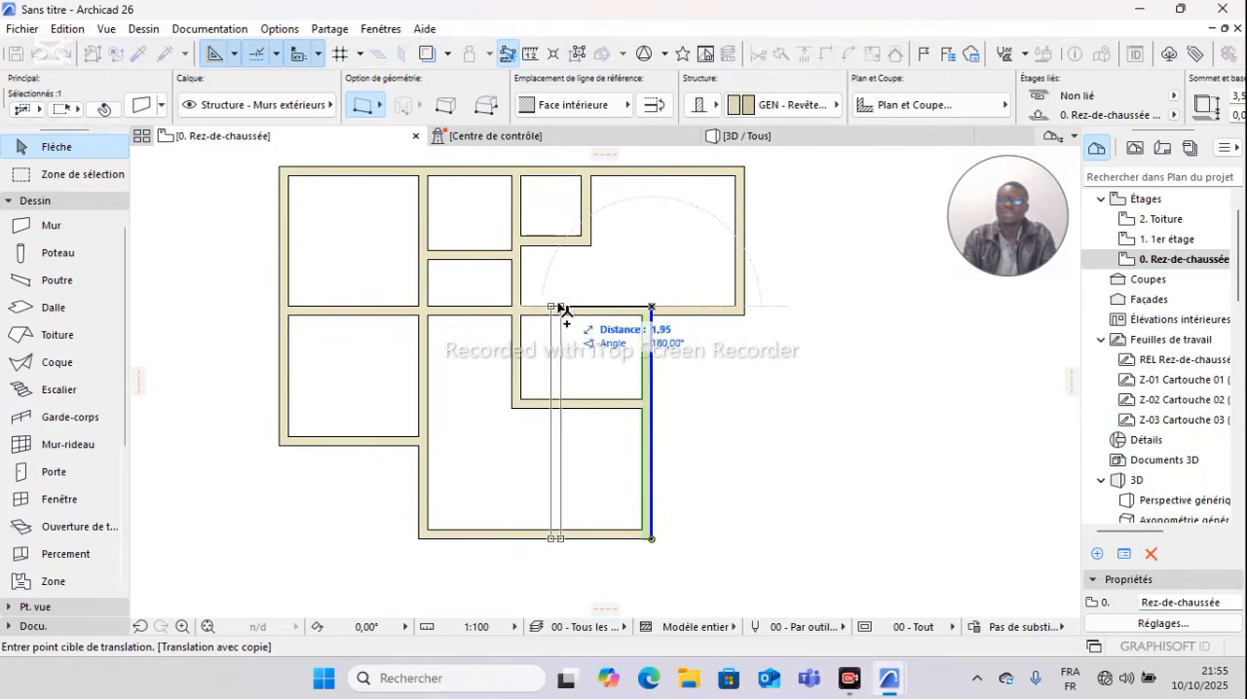
{"action": "key", "text": "Escape"}
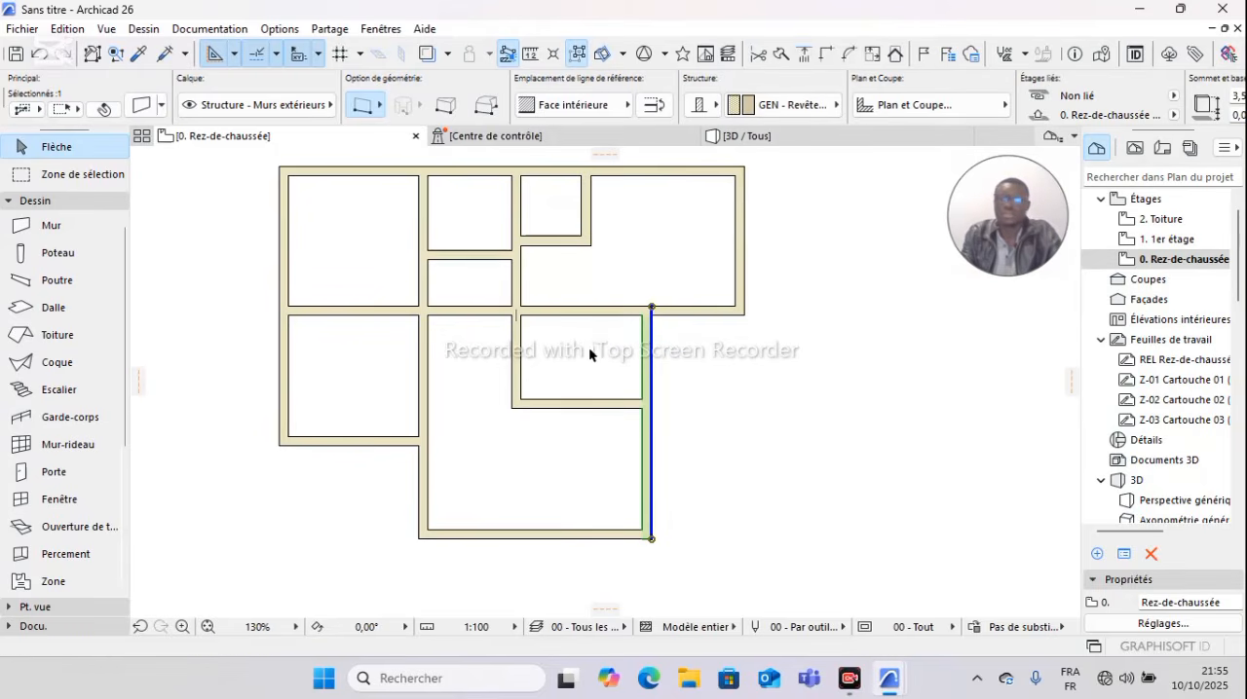
{"action": "left_click", "coordinate": [672, 374]}
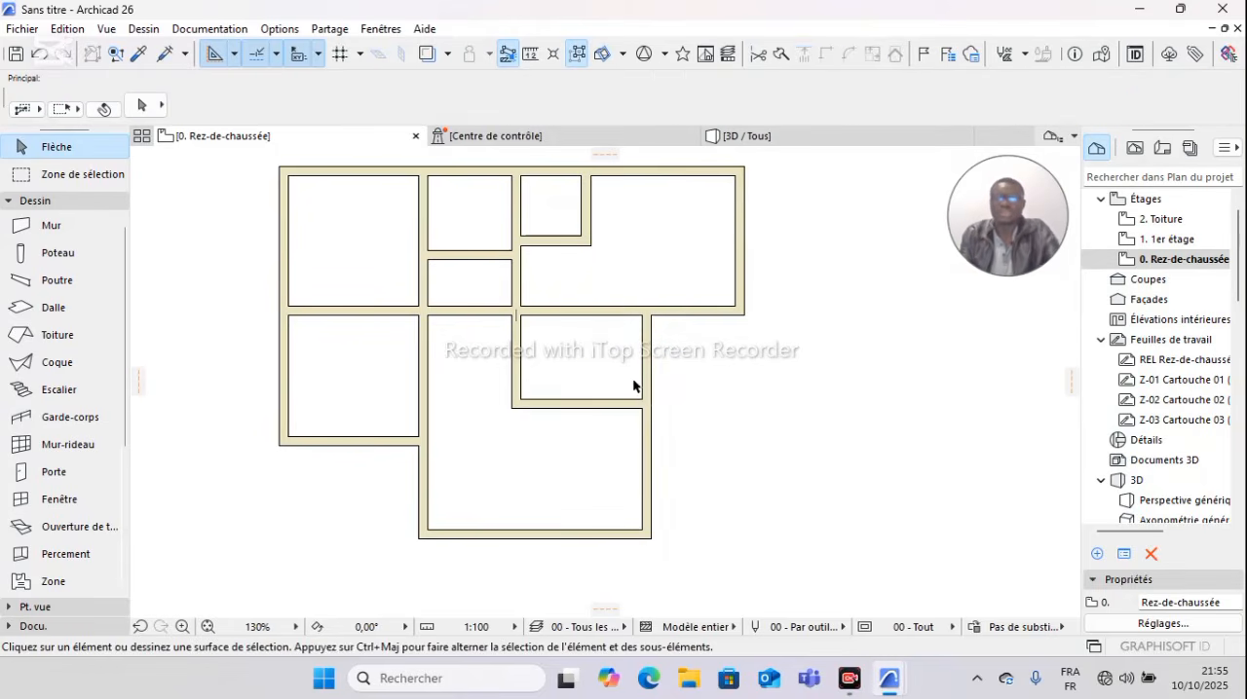
Step: Open the 3D view and examine the exterior walls and interior partitions from several angles
{"action": "scroll", "coordinate": [642, 399], "scroll_direction": "down", "scroll_amount": 2}
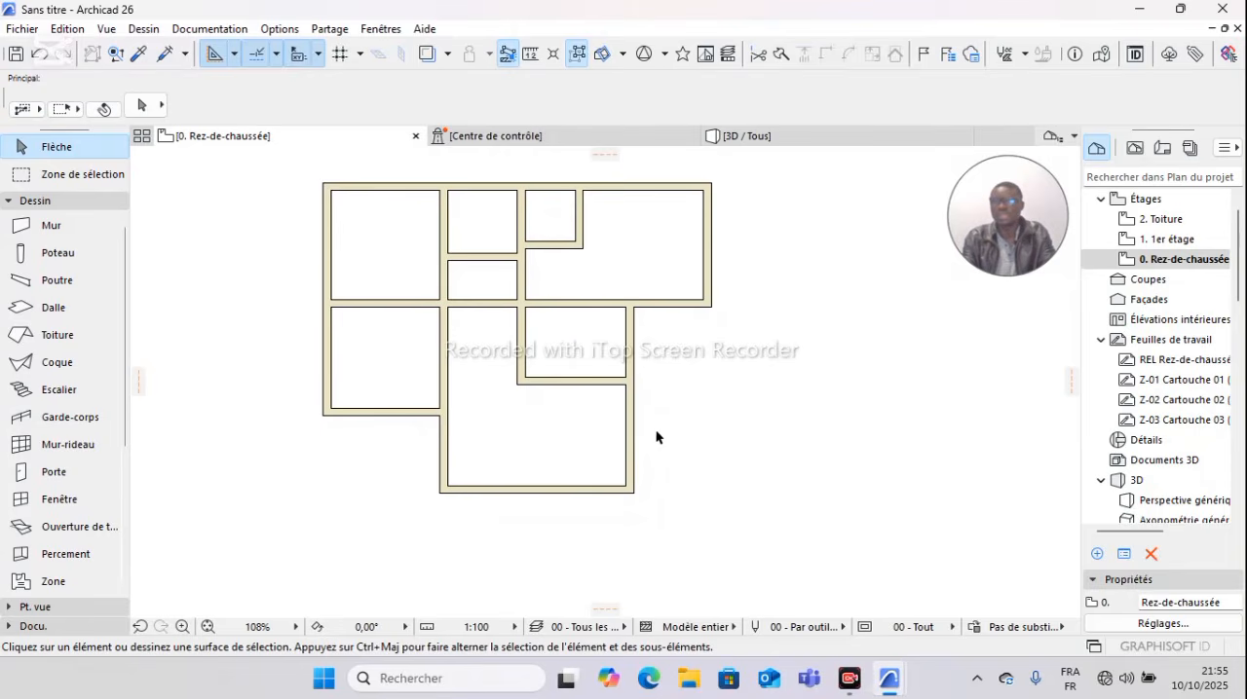
{"action": "scroll", "coordinate": [652, 430], "scroll_direction": "up", "scroll_amount": 2}
{"action": "scroll", "coordinate": [649, 394], "scroll_direction": "down", "scroll_amount": 2}
{"action": "middle_click_drag", "start_coordinate": [647, 323], "coordinate": [649, 347]}
{"action": "left_click", "coordinate": [727, 146]}
{"action": "middle_click_drag", "start_coordinate": [677, 276], "coordinate": [584, 367], "text": "shift"}
{"action": "middle_click_drag", "start_coordinate": [592, 314], "coordinate": [448, 321], "text": "shift"}
{"action": "middle_click_drag", "start_coordinate": [587, 319], "coordinate": [220, 353], "text": "shift"}
{"action": "middle_click_drag", "start_coordinate": [534, 322], "coordinate": [412, 338], "text": "shift"}
{"action": "middle_click_drag", "start_coordinate": [785, 305], "coordinate": [640, 303], "text": "shift"}
{"action": "middle_click_drag", "start_coordinate": [526, 299], "coordinate": [425, 285], "text": "shift"}
{"action": "middle_click_drag", "start_coordinate": [725, 297], "coordinate": [646, 249], "text": "shift"}
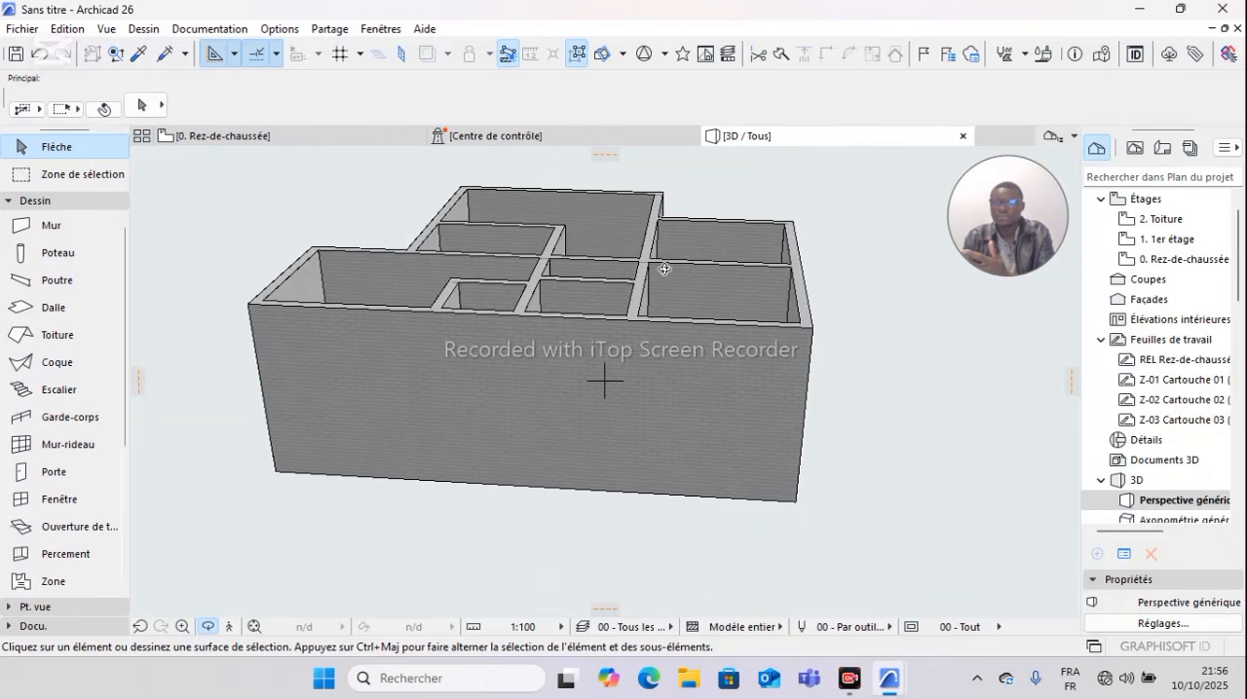
Step: Return to the Rez-de-chaussée plan and examine the layout of the rooms and partitions
{"action": "left_click", "coordinate": [342, 139]}
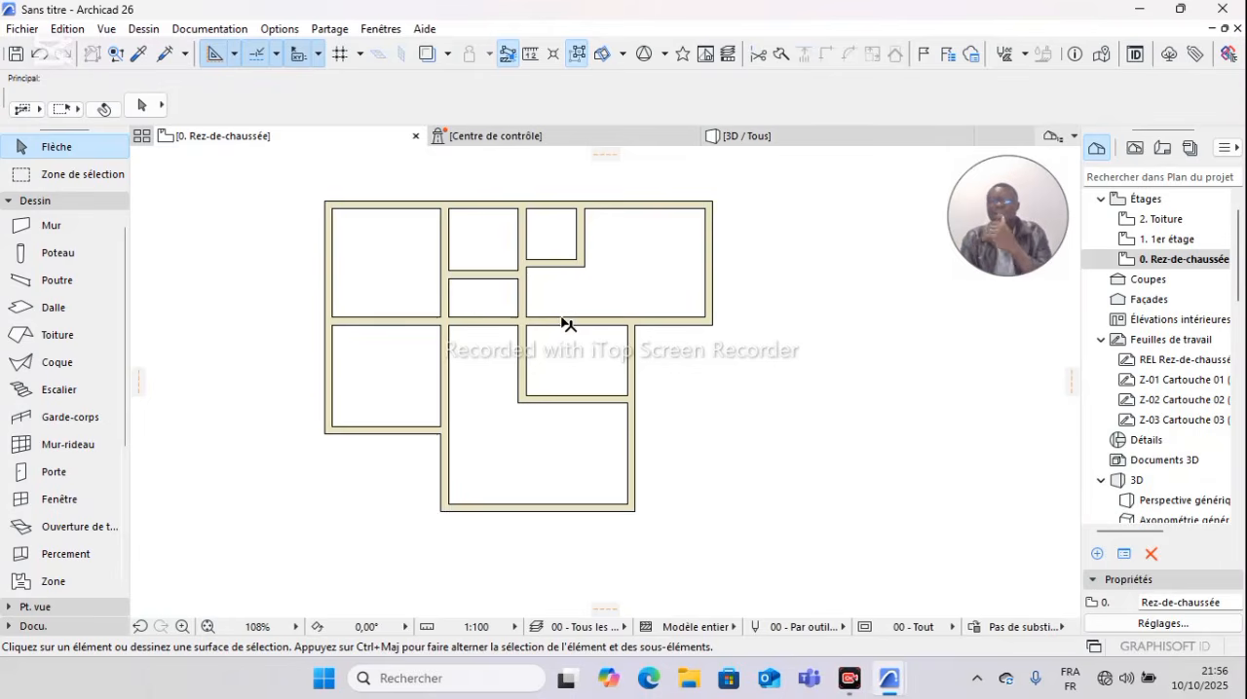
{"action": "scroll", "coordinate": [569, 324], "scroll_direction": "up", "scroll_amount": 1}
{"action": "scroll", "coordinate": [570, 326], "scroll_direction": "down", "scroll_amount": 1}
{"action": "middle_click_drag", "start_coordinate": [571, 328], "coordinate": [588, 290]}
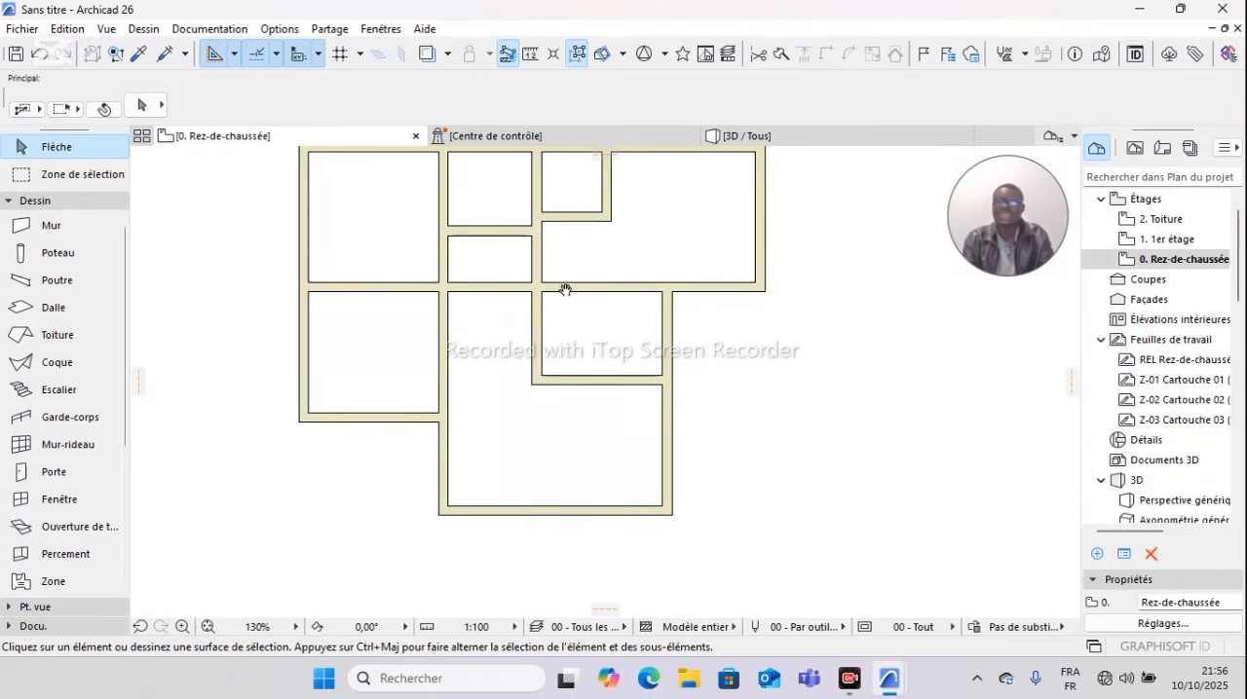
{"action": "middle_click_drag", "start_coordinate": [570, 357], "coordinate": [572, 386]}
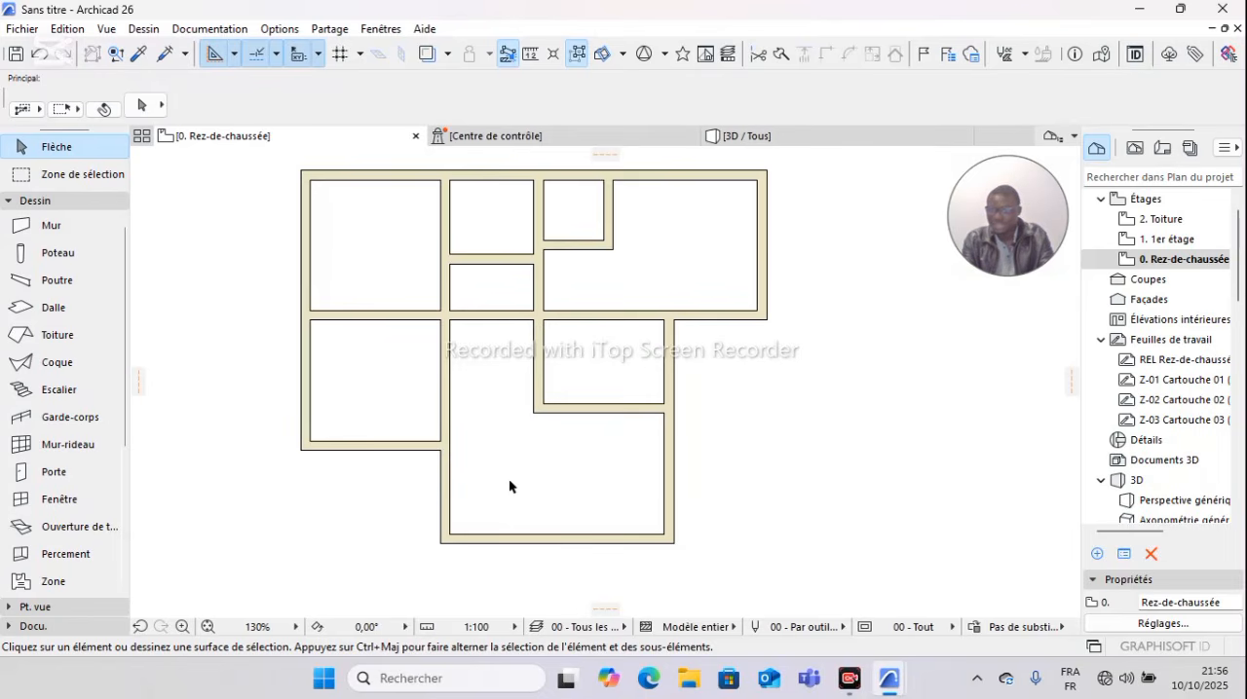
{"action": "middle_click_drag", "start_coordinate": [532, 472], "coordinate": [524, 404]}
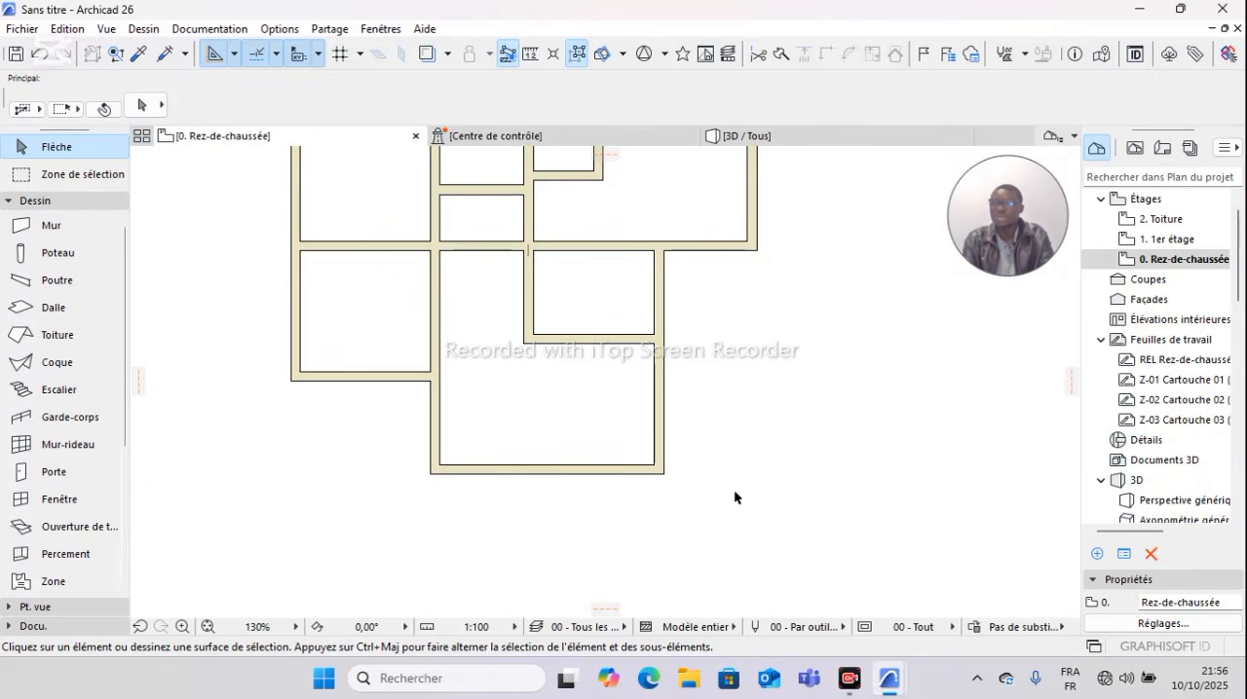
{"action": "scroll", "coordinate": [624, 253], "scroll_direction": "down", "scroll_amount": 2}
{"action": "middle_click_drag", "start_coordinate": [617, 295], "coordinate": [530, 345]}
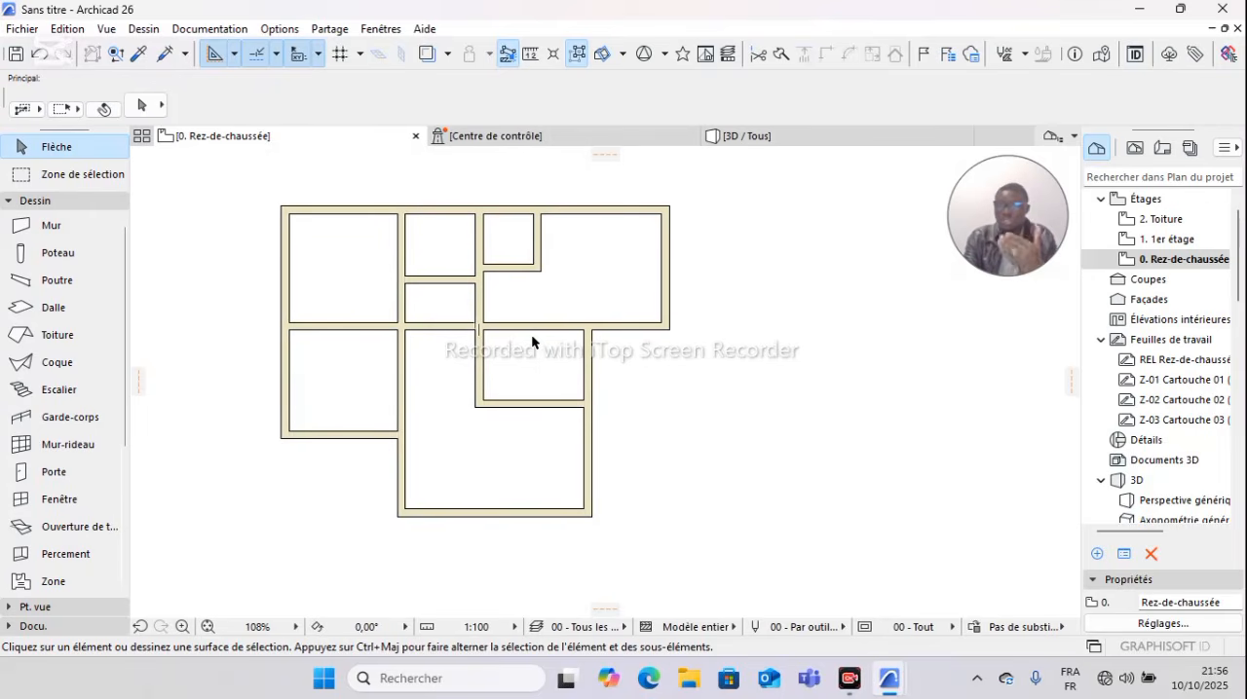
{"action": "mouse_move", "coordinate": [542, 331]}
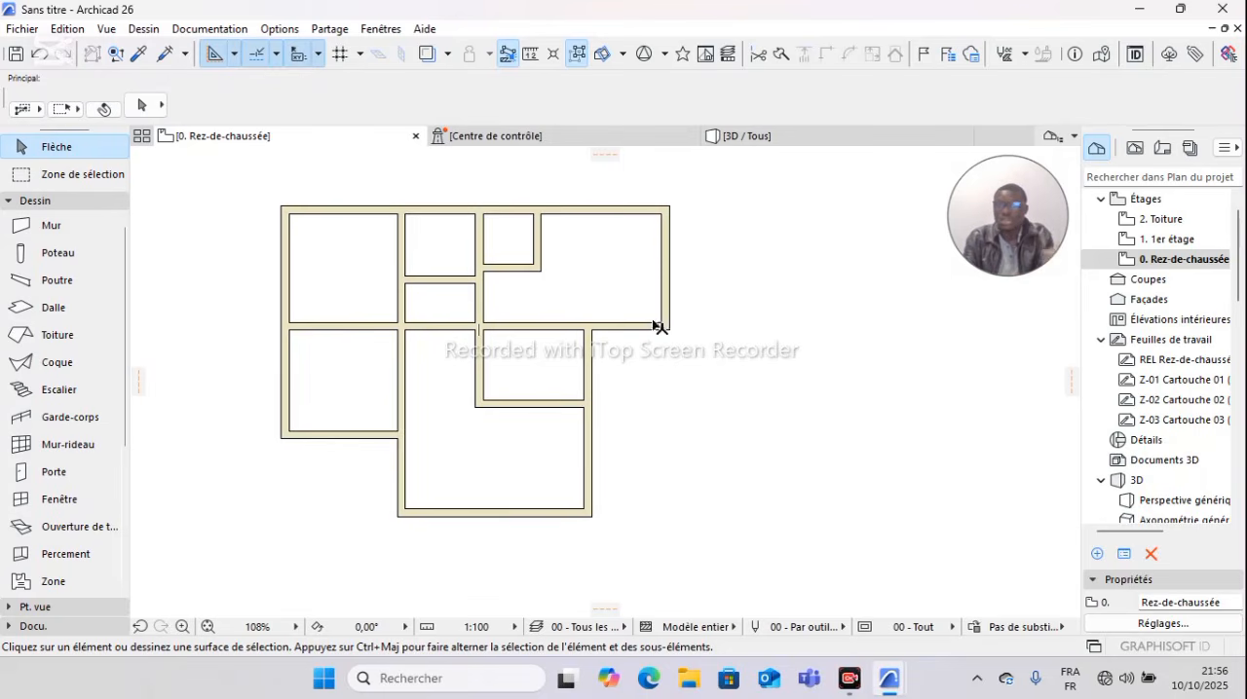
{"action": "mouse_move", "coordinate": [643, 340]}
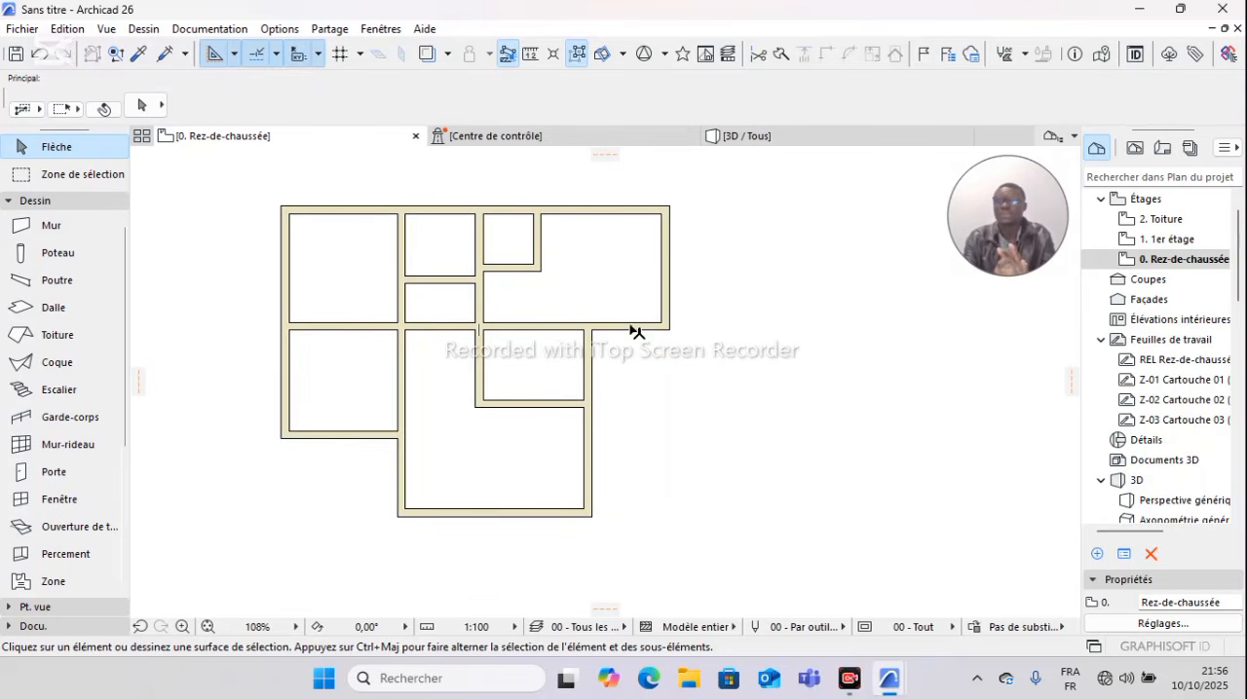
{"action": "scroll", "coordinate": [635, 333], "scroll_direction": "up", "scroll_amount": 2}
{"action": "scroll", "coordinate": [612, 293], "scroll_direction": "down", "scroll_amount": 2}
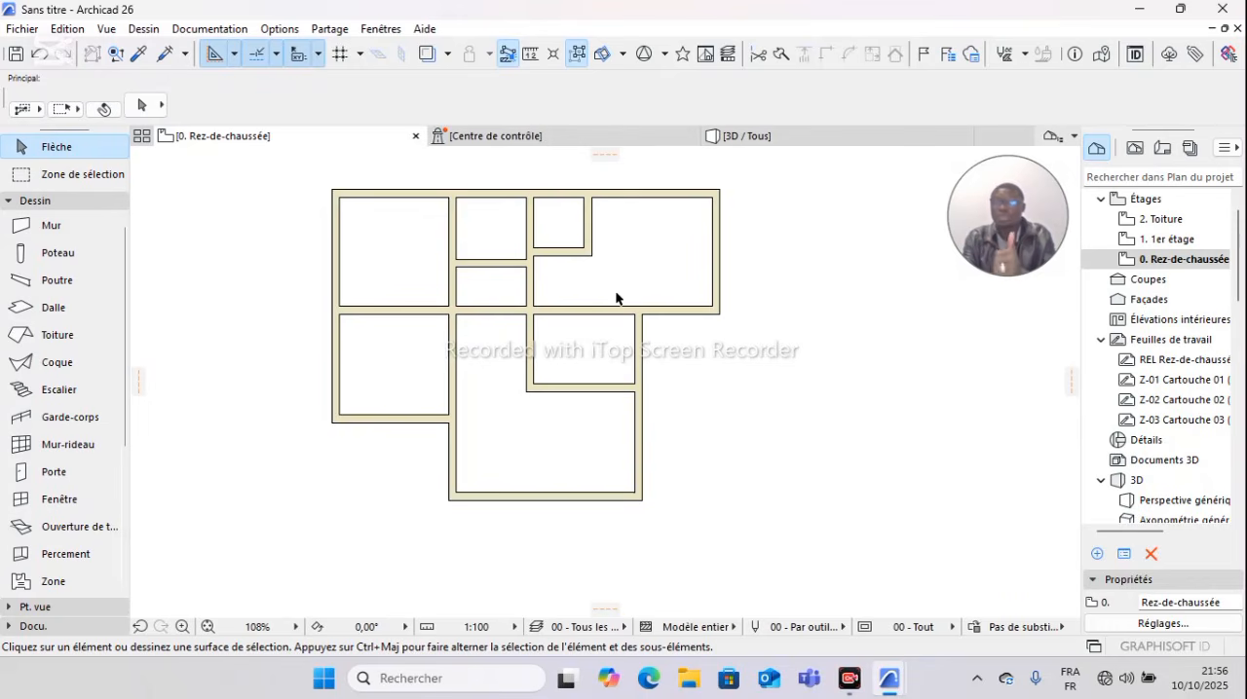
{"action": "scroll", "coordinate": [616, 299], "scroll_direction": "up", "scroll_amount": 2}
{"action": "scroll", "coordinate": [615, 298], "scroll_direction": "down", "scroll_amount": 3}
{"action": "scroll", "coordinate": [614, 297], "scroll_direction": "up", "scroll_amount": 1}
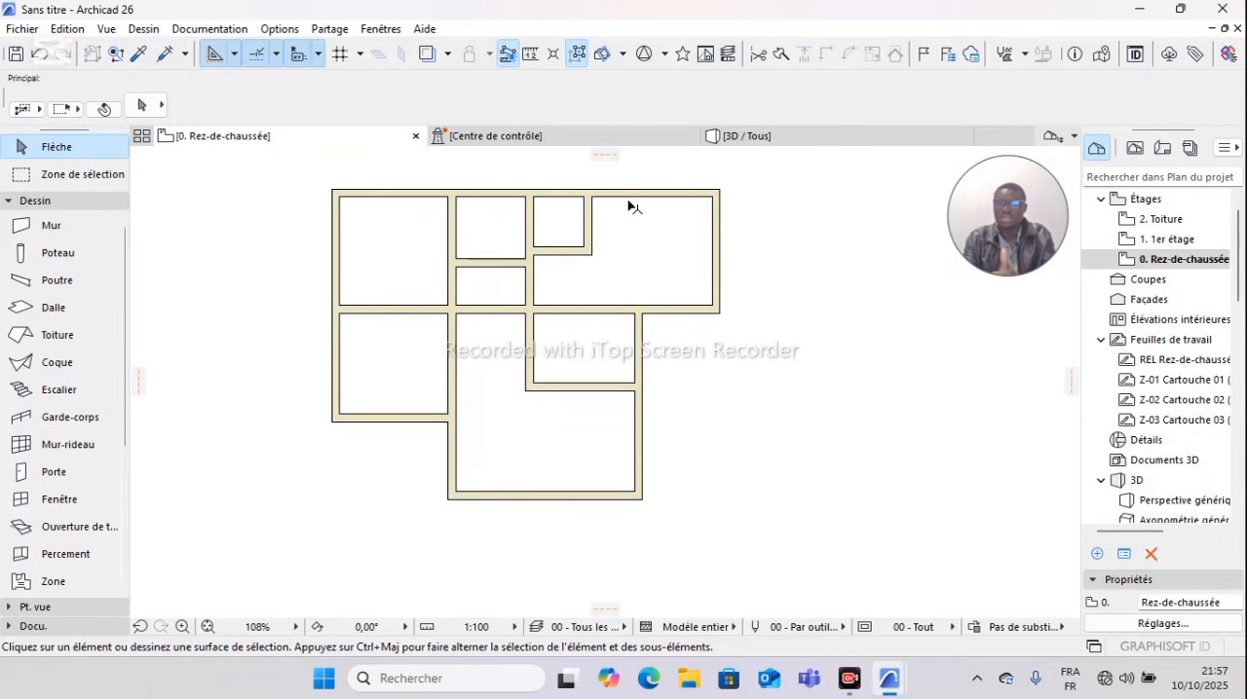
Step: Inspect the partitions from above in the 3D view and compare them with the Rez-de-chaussée plan
{"action": "left_click", "coordinate": [828, 141]}
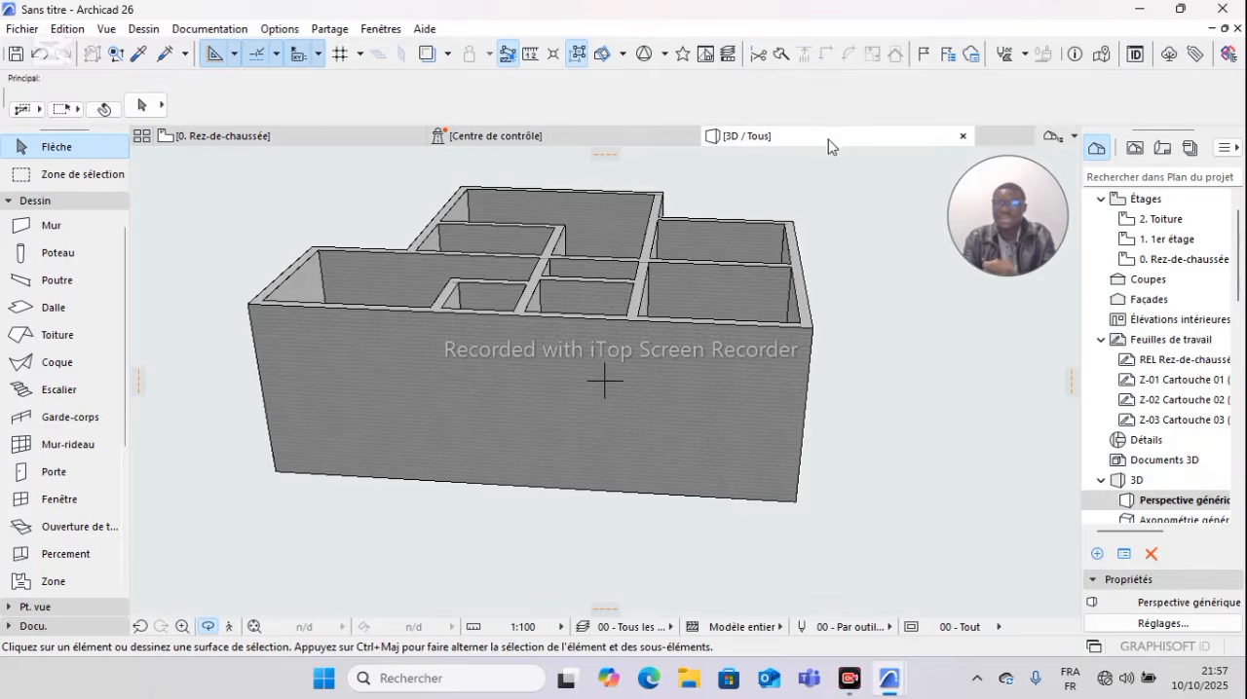
{"action": "left_click_drag", "start_coordinate": [785, 277], "coordinate": [520, 439]}
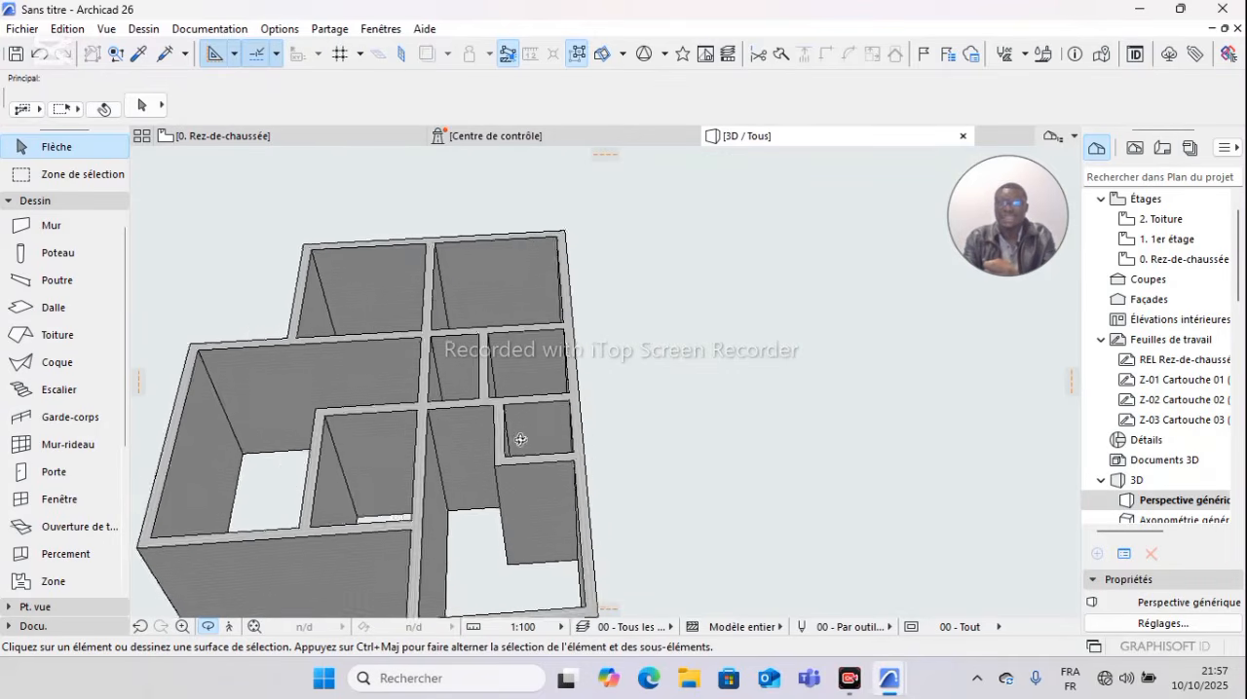
{"action": "left_click", "coordinate": [233, 136]}
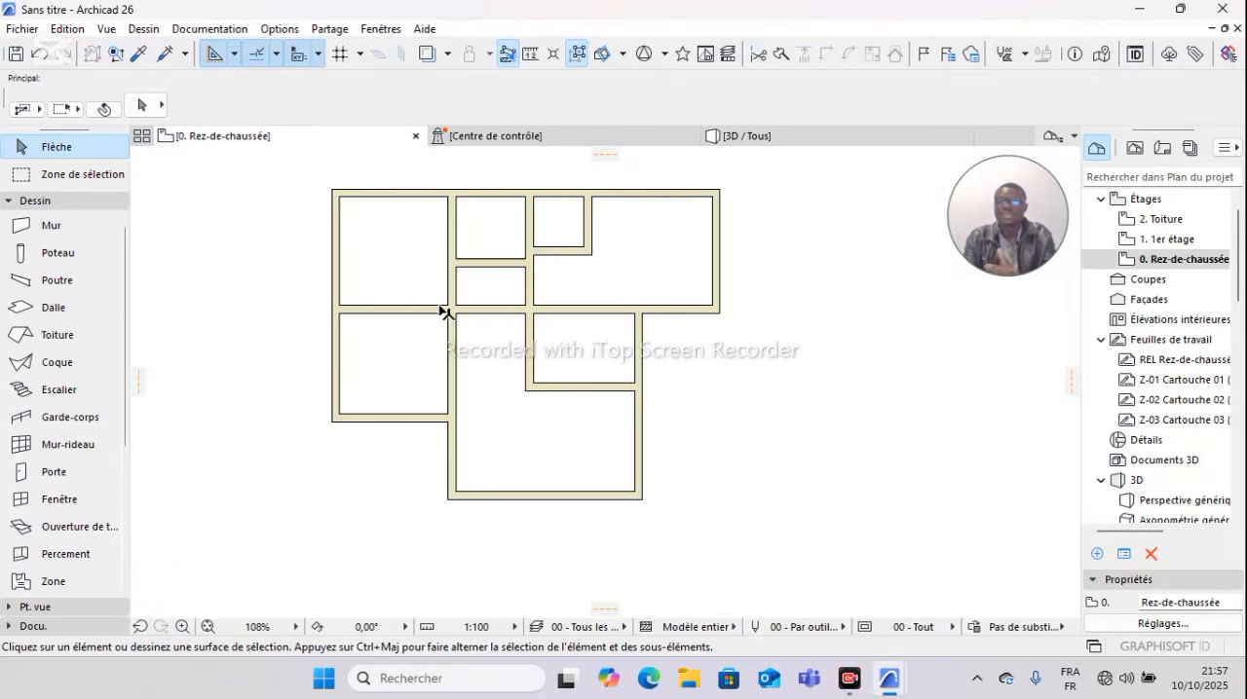
{"action": "scroll", "coordinate": [569, 294], "scroll_direction": "up", "scroll_amount": 4}
{"action": "scroll", "coordinate": [573, 296], "scroll_direction": "down", "scroll_amount": 4}
{"action": "scroll", "coordinate": [573, 310], "scroll_direction": "up", "scroll_amount": 2}
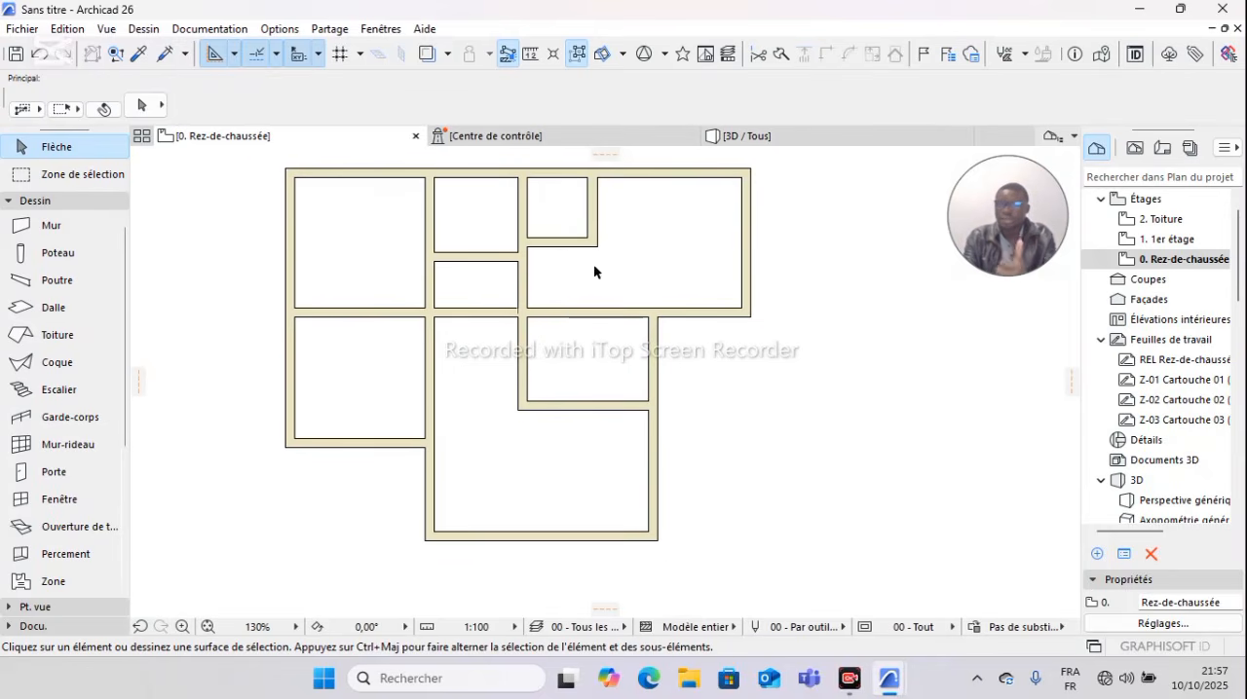
{"action": "middle_click_drag", "start_coordinate": [545, 312], "coordinate": [494, 289]}
{"action": "scroll", "coordinate": [494, 294], "scroll_direction": "down", "scroll_amount": 2}
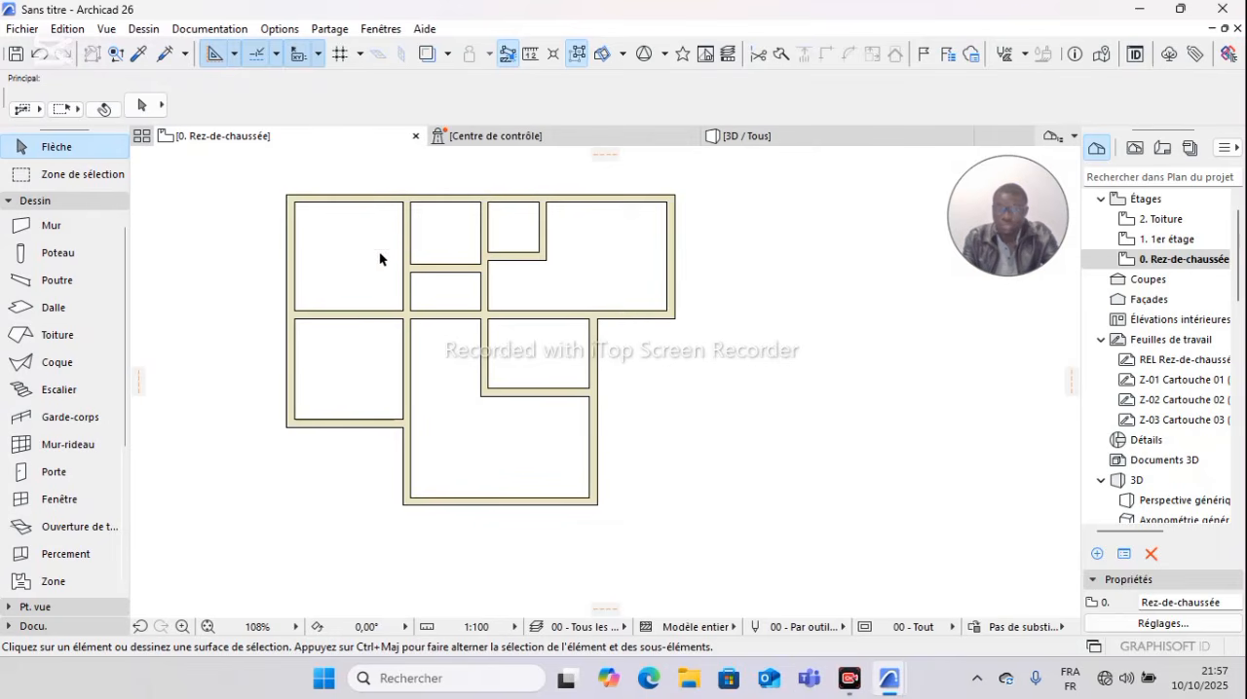
{"action": "left_click", "coordinate": [361, 201]}
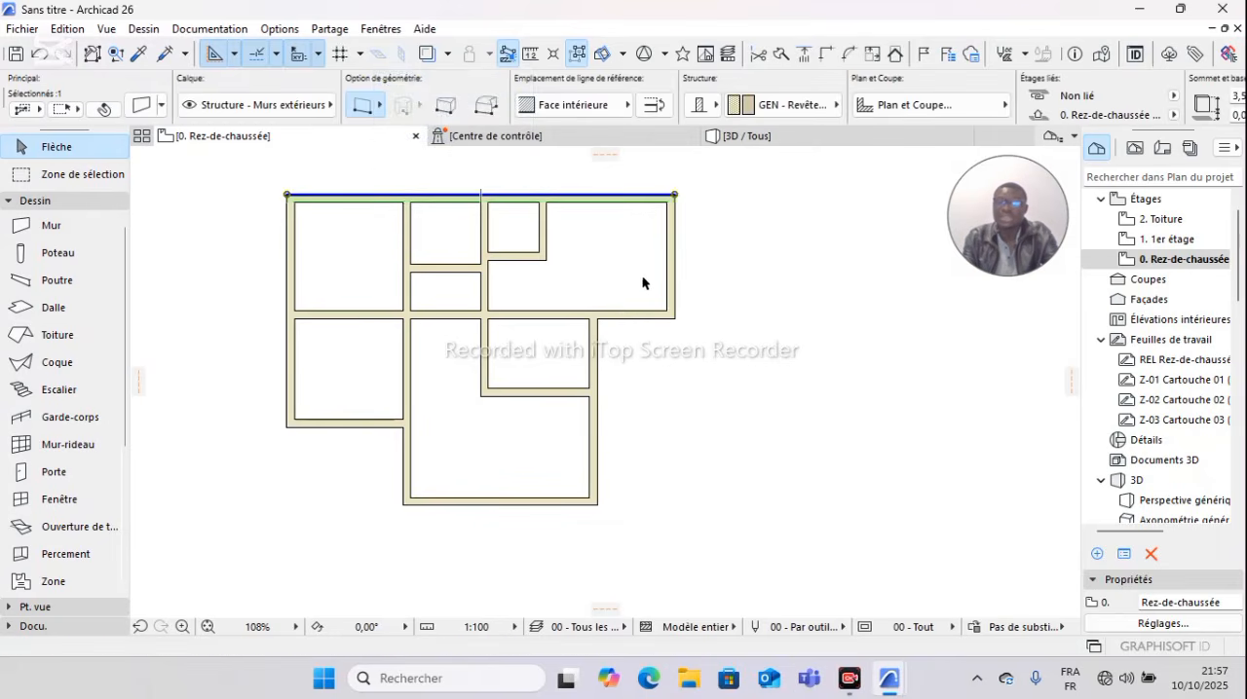
{"action": "key", "text": "ctrl+a"}
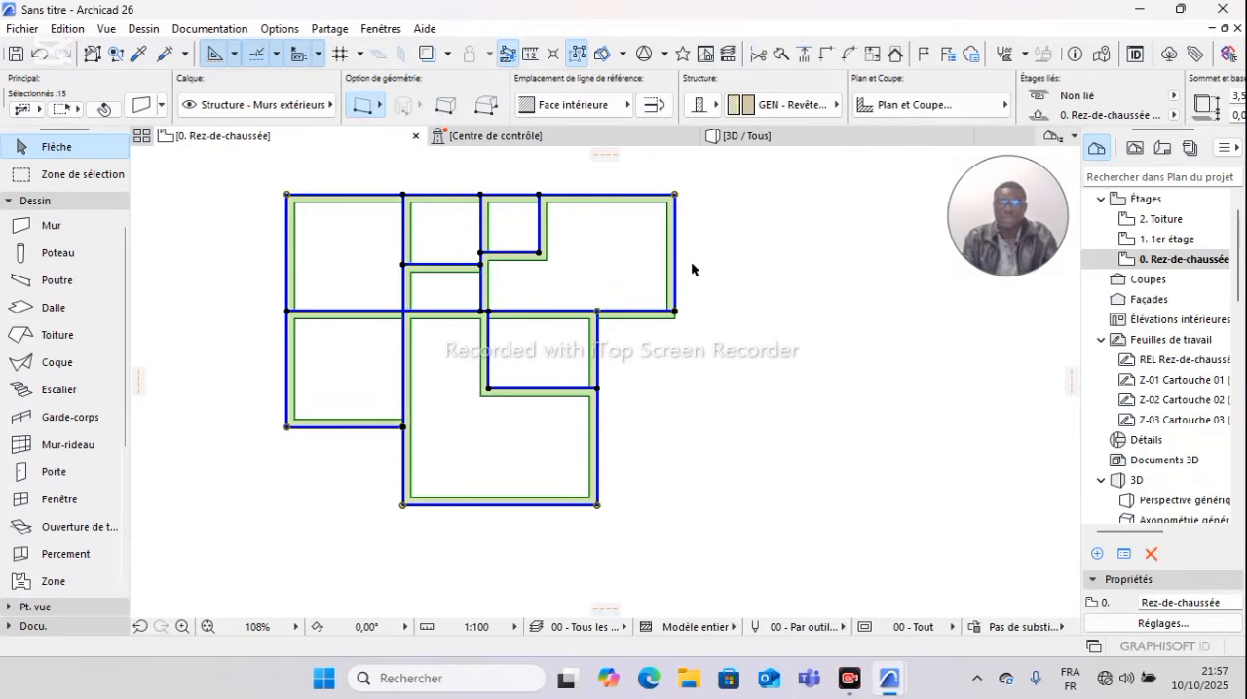
{"action": "key", "text": "Escape"}
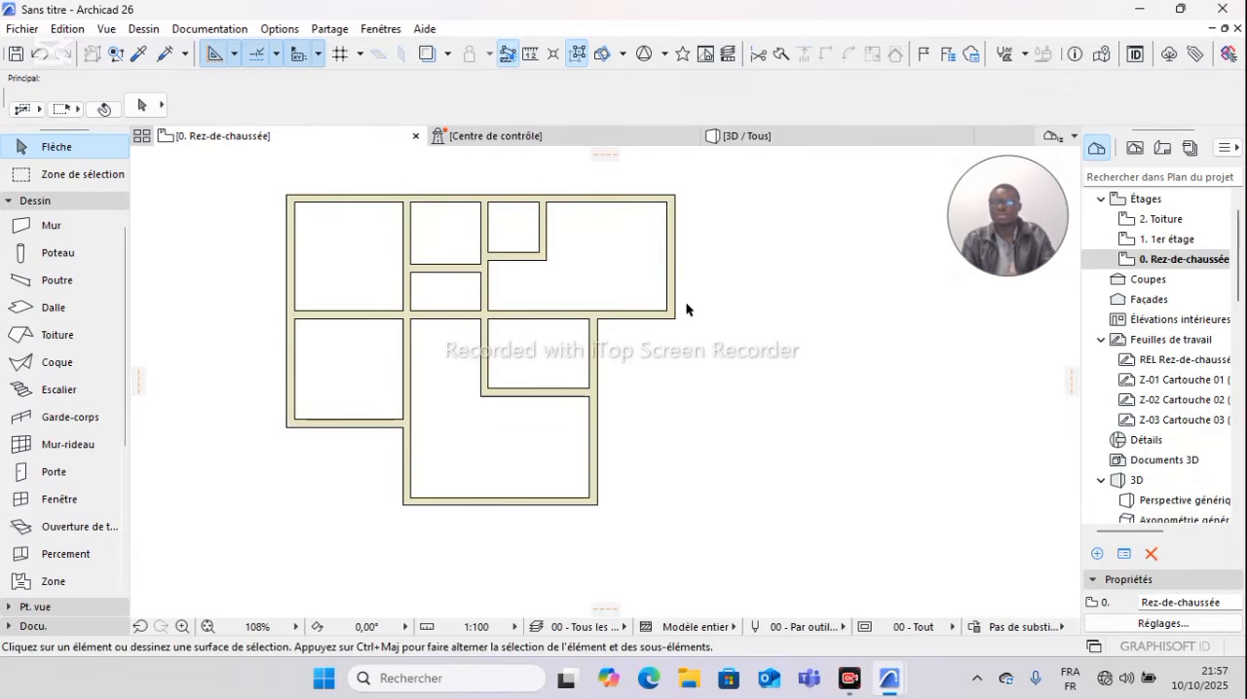
{"action": "scroll", "coordinate": [684, 305], "scroll_direction": "down", "scroll_amount": 2}
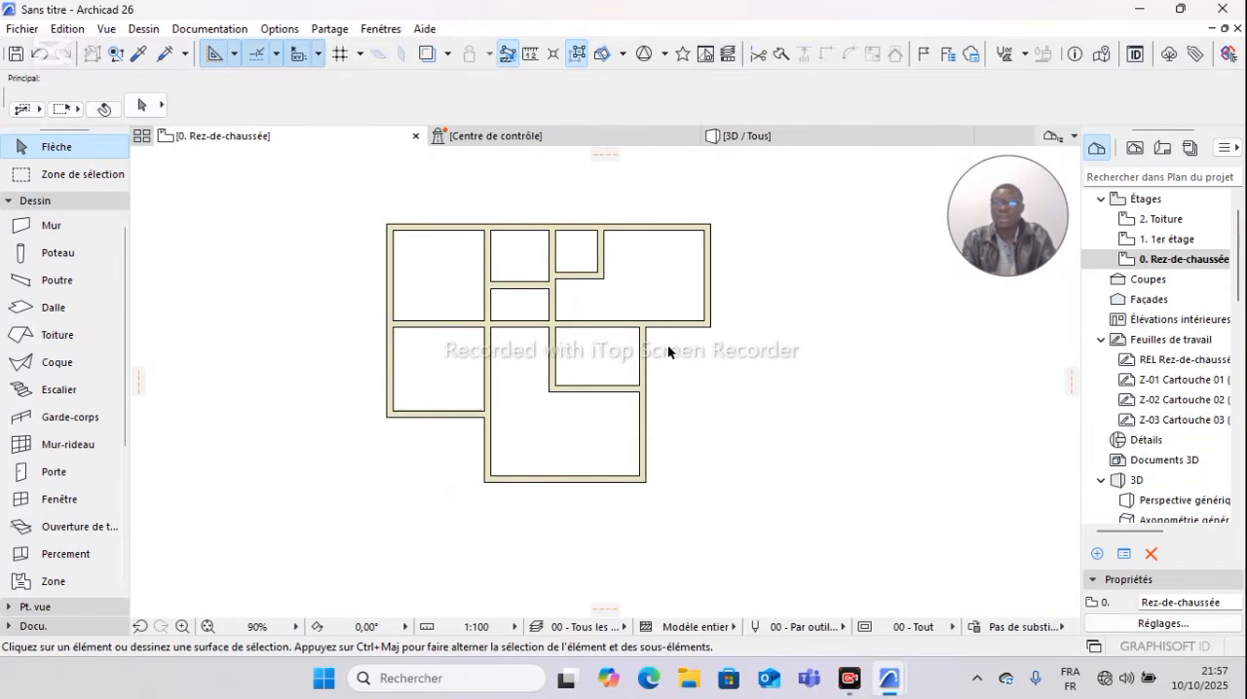
{"action": "scroll", "coordinate": [665, 343], "scroll_direction": "up", "scroll_amount": 2}
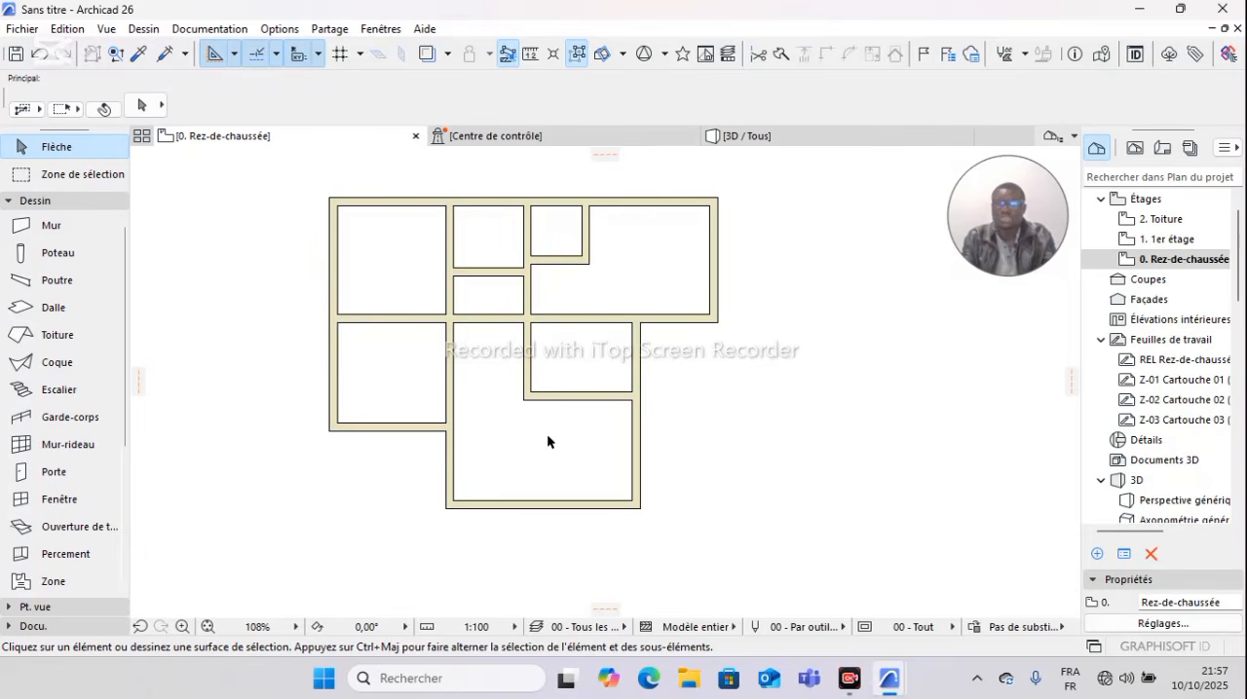
Step: Switch to the 3D view and inspect the complete wall model from the side and from above
{"action": "key", "text": "F3"}
{"action": "middle_click_drag", "start_coordinate": [604, 376], "coordinate": [561, 336], "text": "shift"}
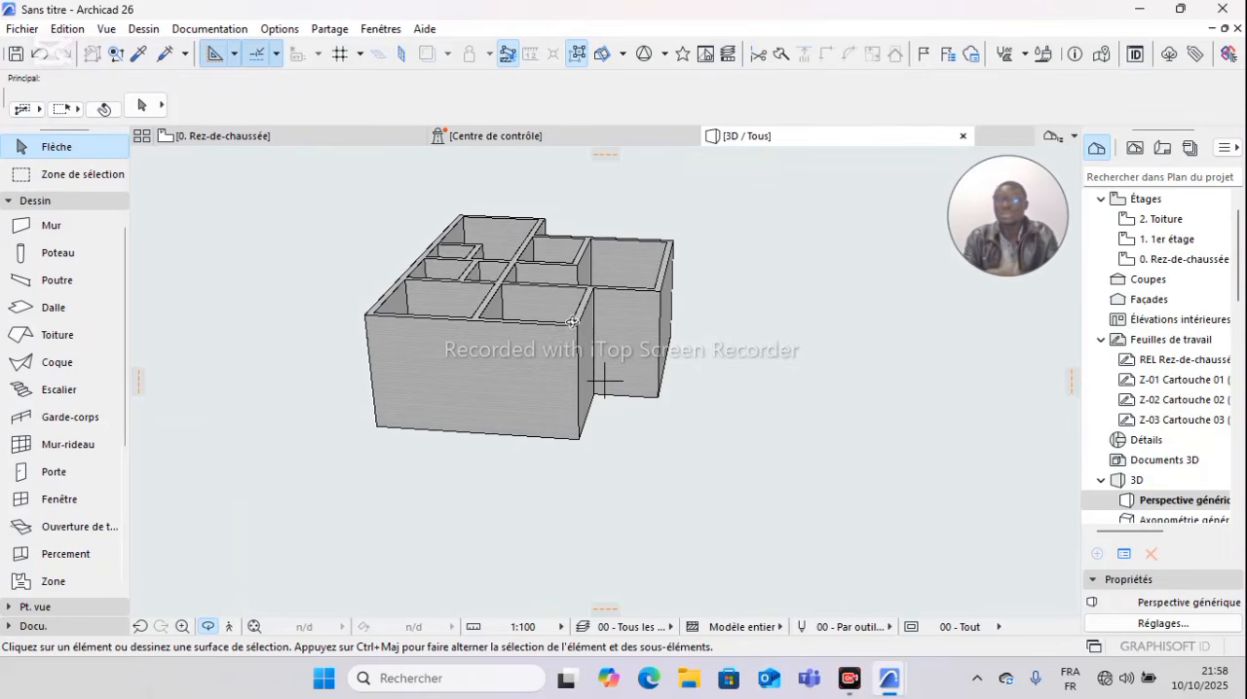
{"action": "middle_click_drag", "start_coordinate": [575, 325], "coordinate": [639, 345], "text": "shift"}
{"action": "middle_click_drag", "start_coordinate": [687, 275], "coordinate": [540, 308], "text": "shift"}
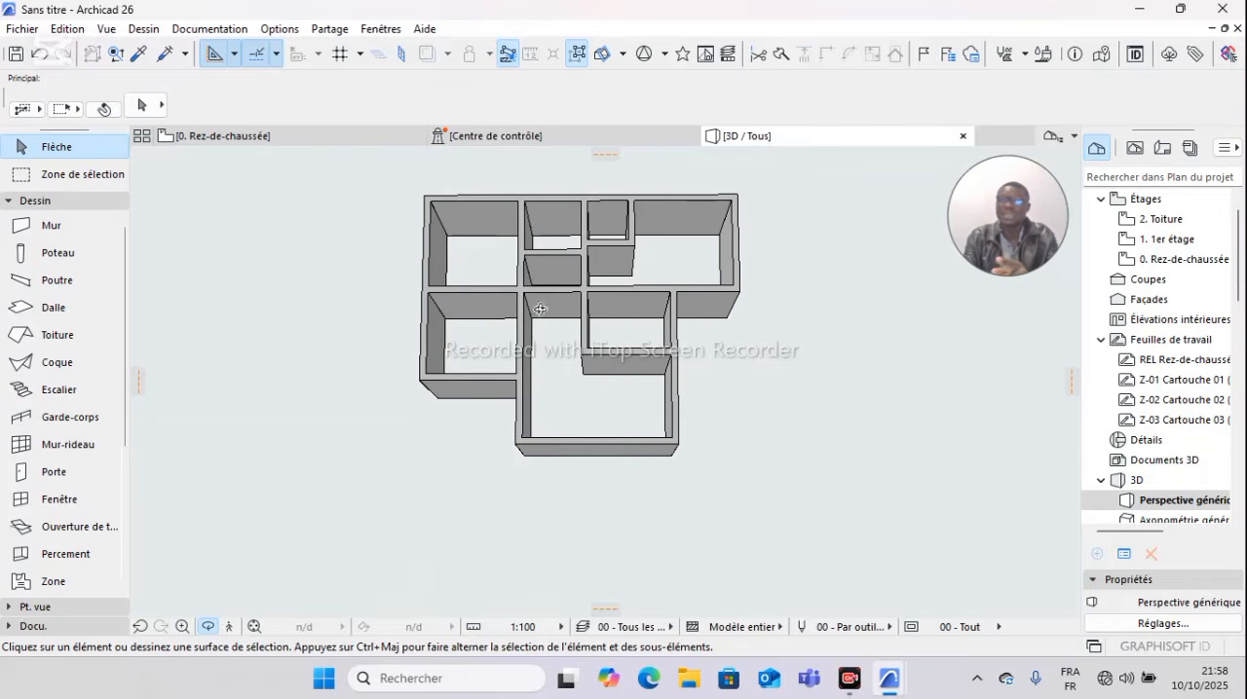